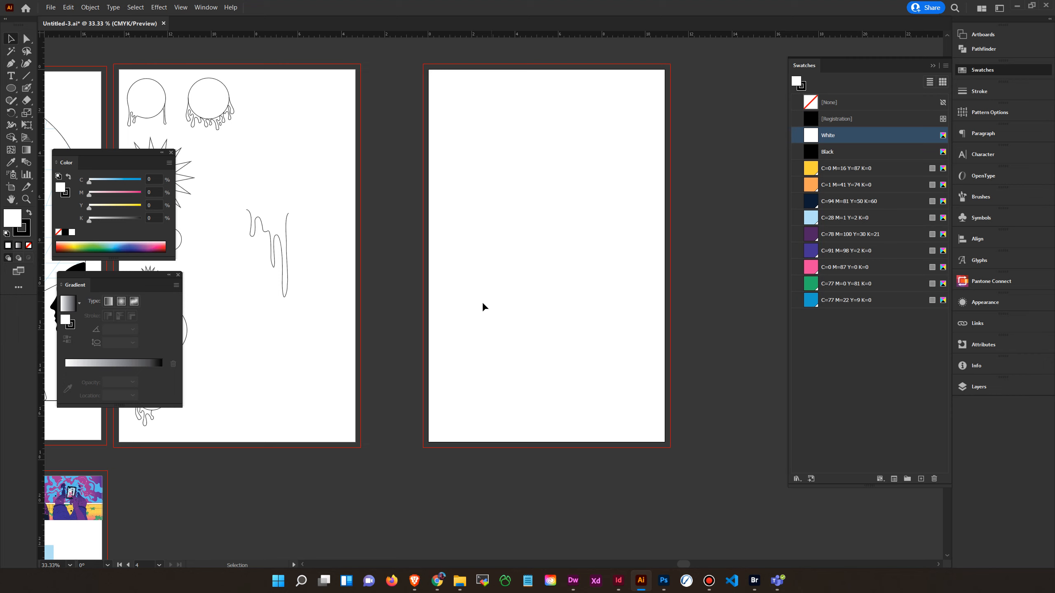
Step: Draw a straight horizontal path with no fill and a black stroke across the lower part of the blank artboard using the Pen tool
{"action": "left_click", "coordinate": [11, 64]}
{"action": "left_click", "coordinate": [29, 245]}
{"action": "key", "text": "x"}
{"action": "left_click", "coordinate": [444, 328]}
{"action": "left_click", "coordinate": [648, 328], "text": "shift"}
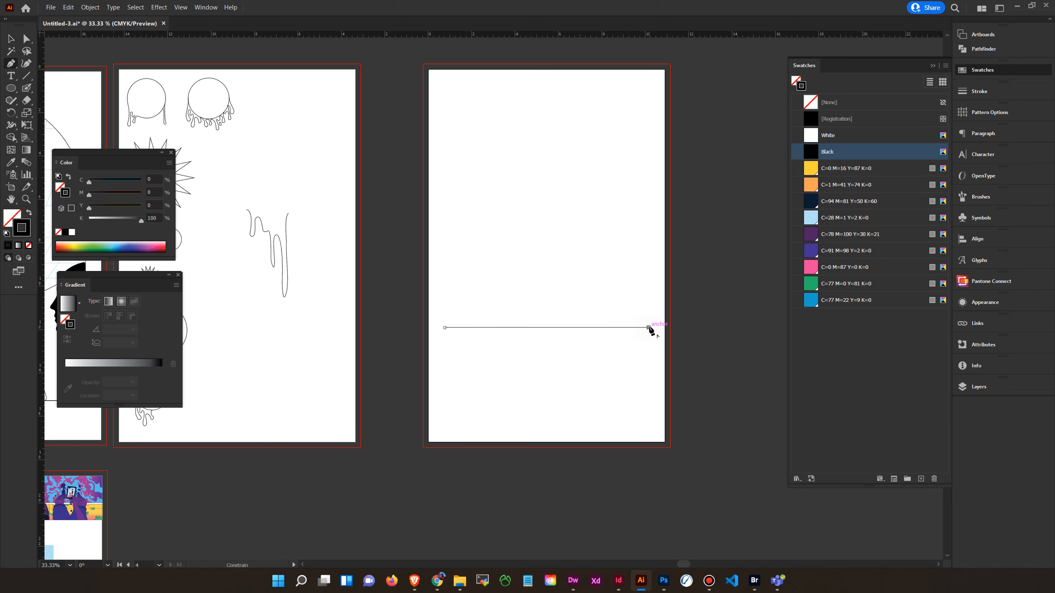
{"action": "key", "text": "ctrl"}
{"action": "left_click", "coordinate": [618, 366], "text": "ctrl"}
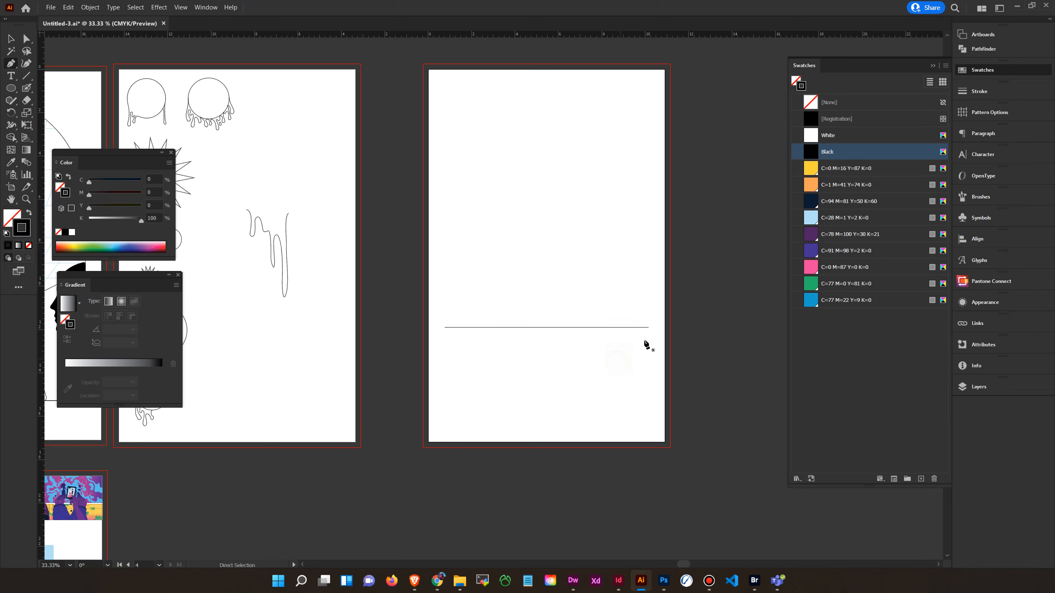
Step: Draw a second horizontal line near the top of the same artboard and set its stroke weight to 4 pt
{"action": "left_click", "coordinate": [444, 105]}
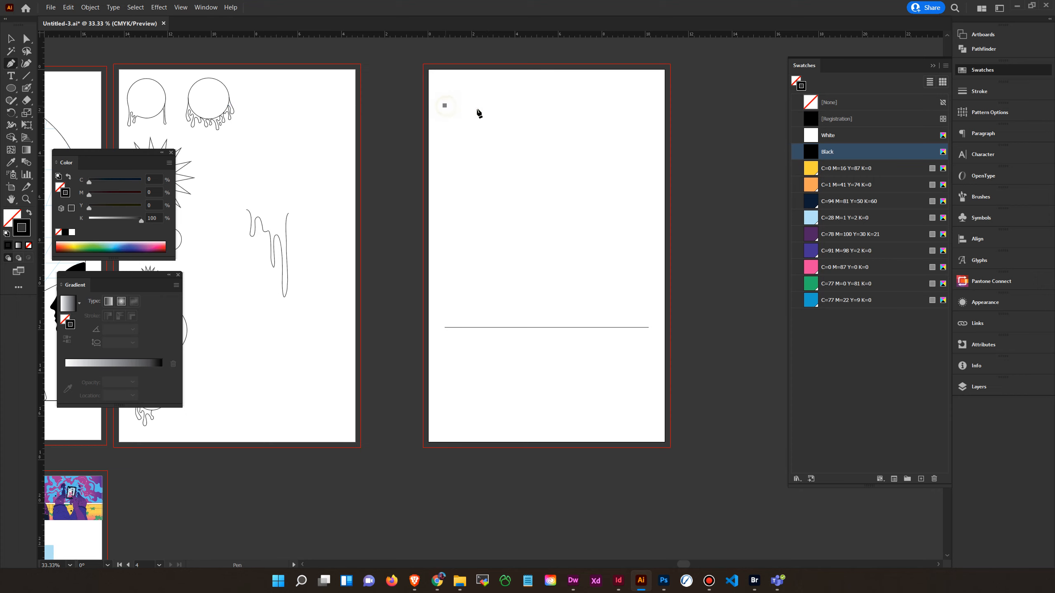
{"action": "left_click", "coordinate": [652, 106]}
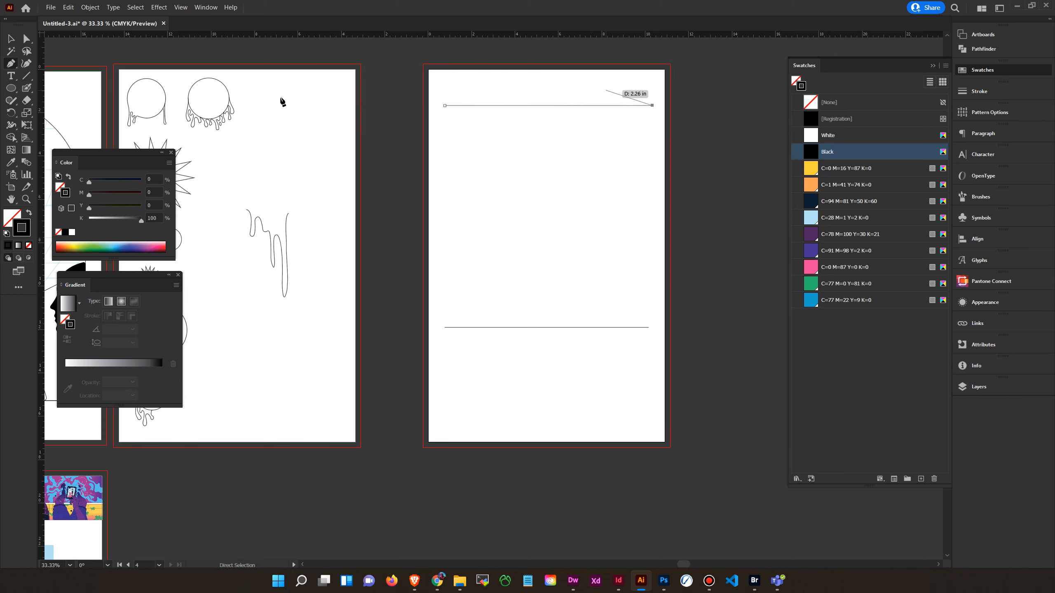
{"action": "left_click", "coordinate": [11, 39]}
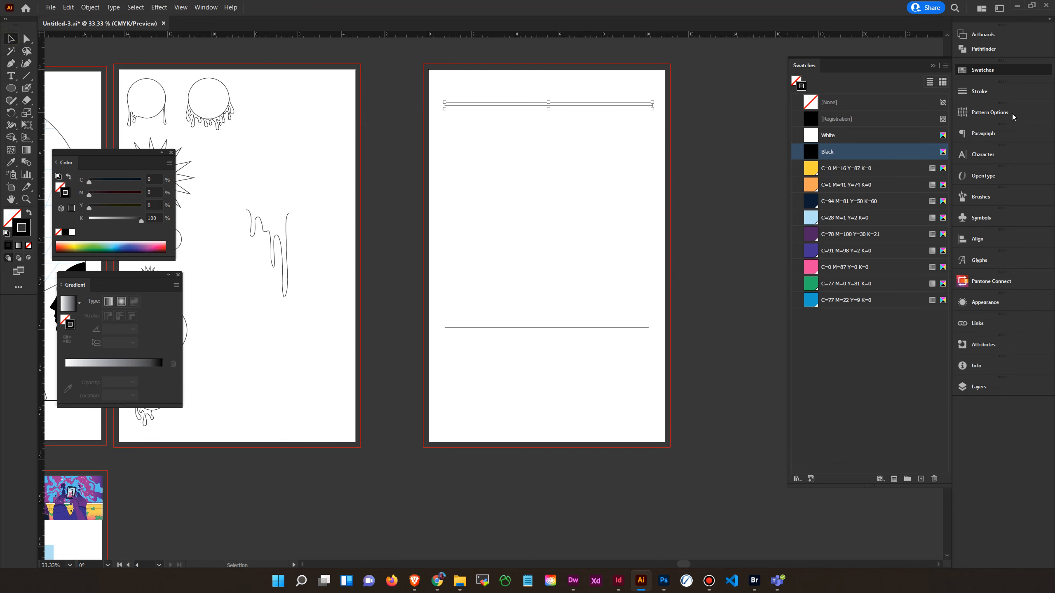
{"action": "left_click", "coordinate": [1013, 92]}
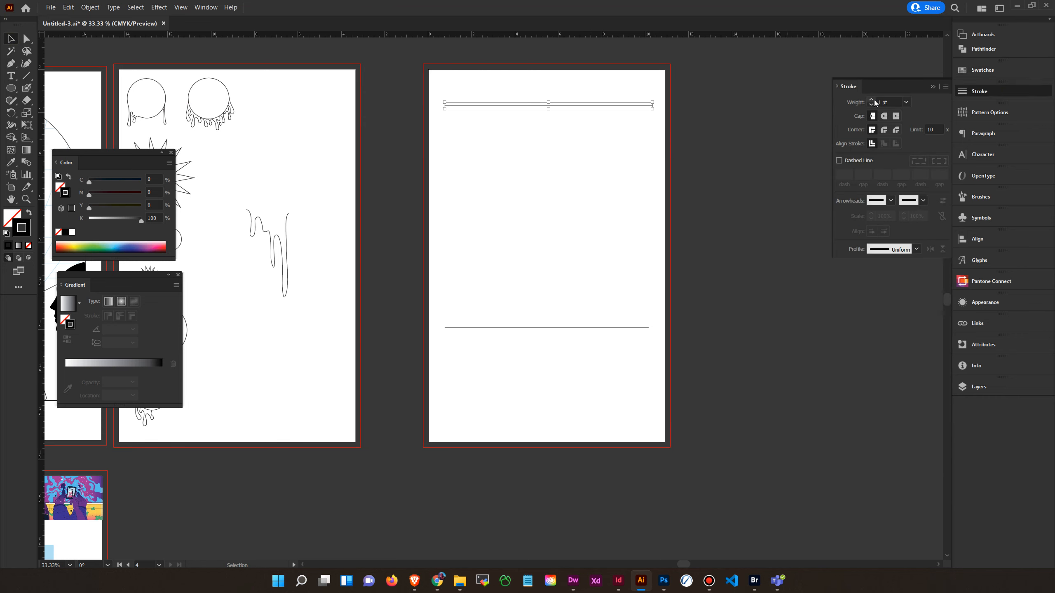
{"action": "left_click", "coordinate": [872, 101]}
{"action": "left_click", "coordinate": [872, 101]}
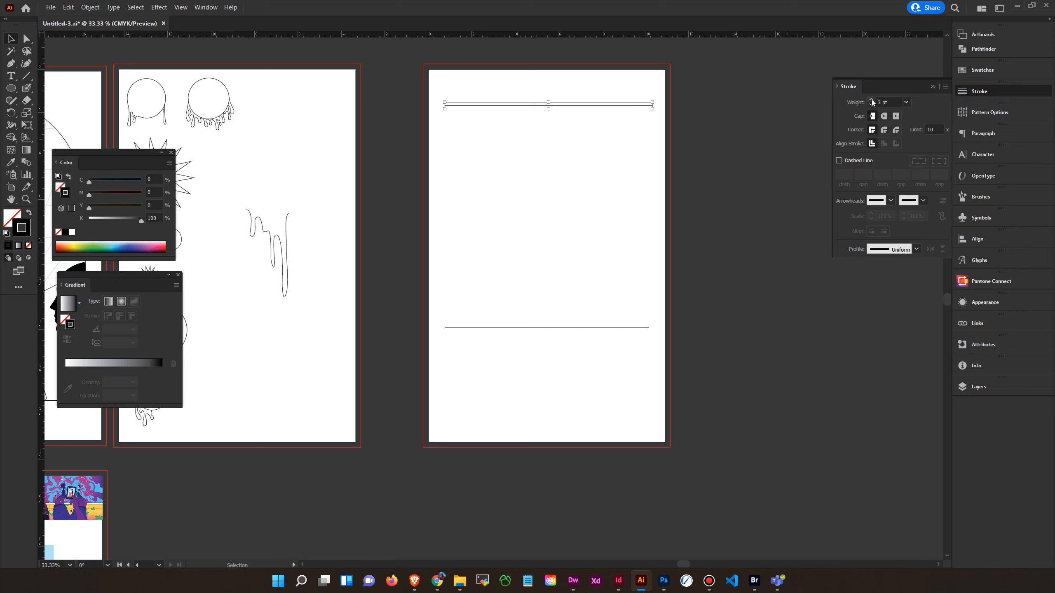
{"action": "left_click", "coordinate": [872, 101]}
{"action": "left_click", "coordinate": [768, 98]}
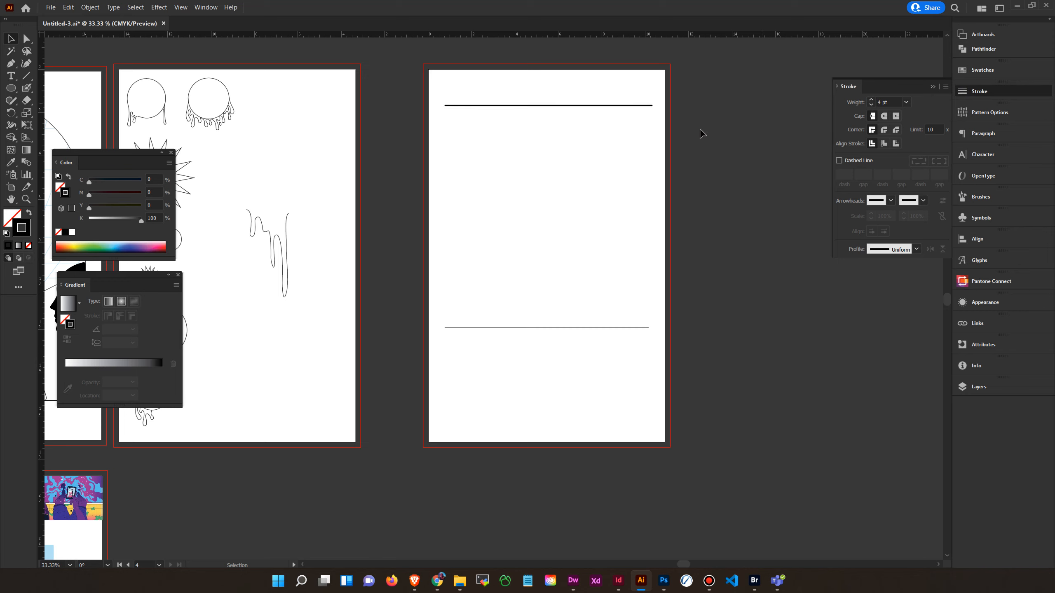
Step: Select both horizontal lines and make a blend between them
{"action": "left_click_drag", "start_coordinate": [495, 78], "coordinate": [575, 372]}
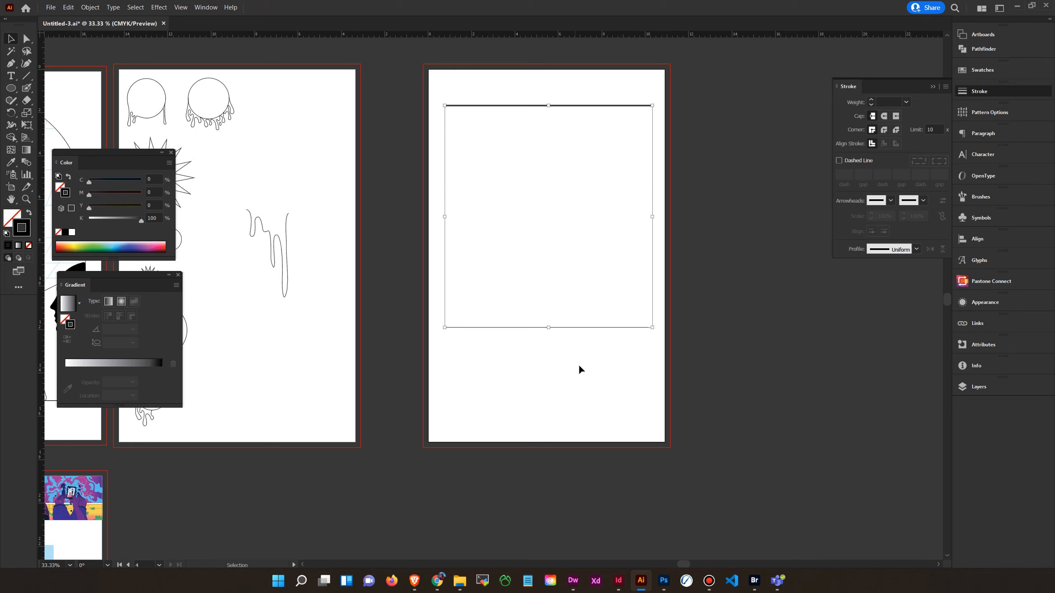
{"action": "left_click", "coordinate": [90, 7]}
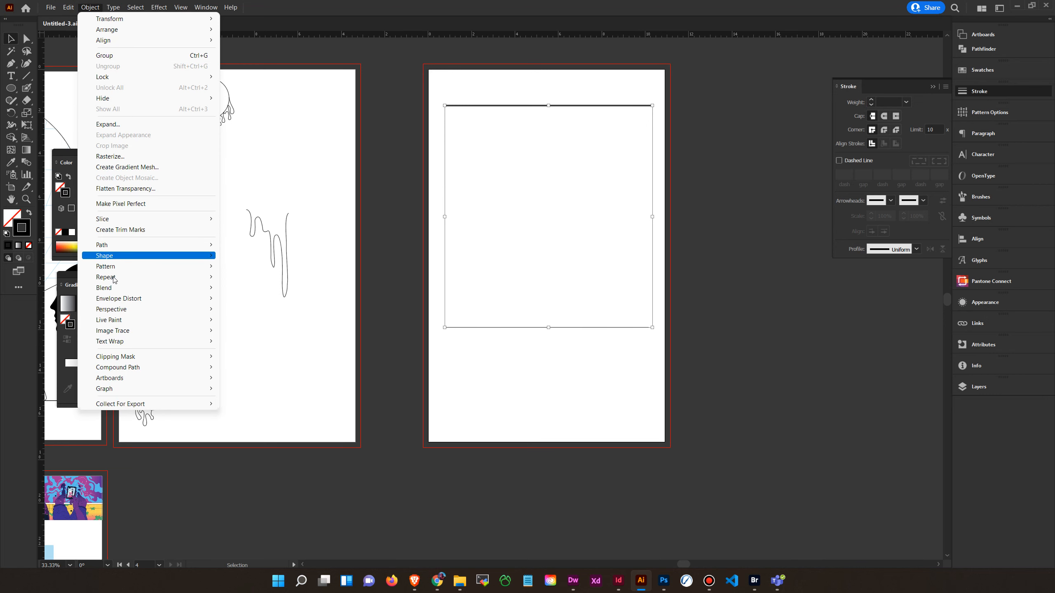
{"action": "mouse_move", "coordinate": [109, 288]}
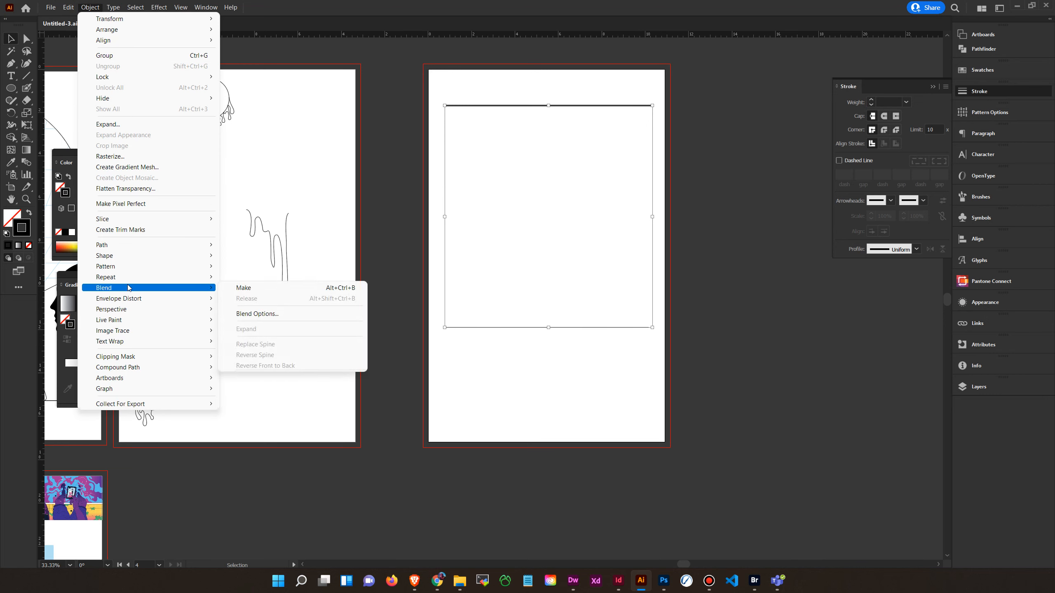
{"action": "left_click", "coordinate": [249, 289]}
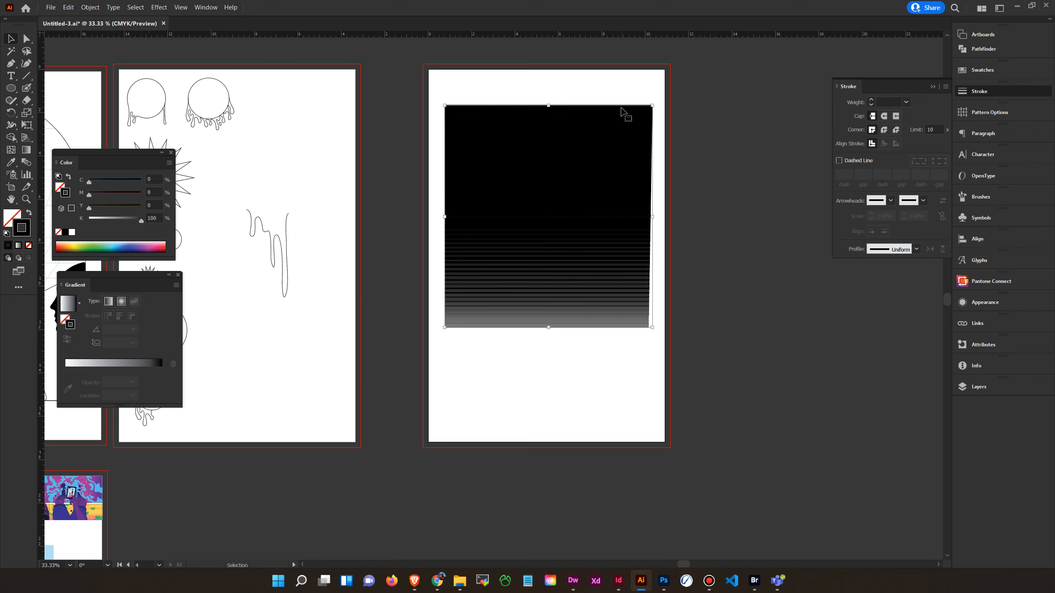
Step: Set the blend's spacing to Specified Steps with 21 steps
{"action": "left_click", "coordinate": [89, 7]}
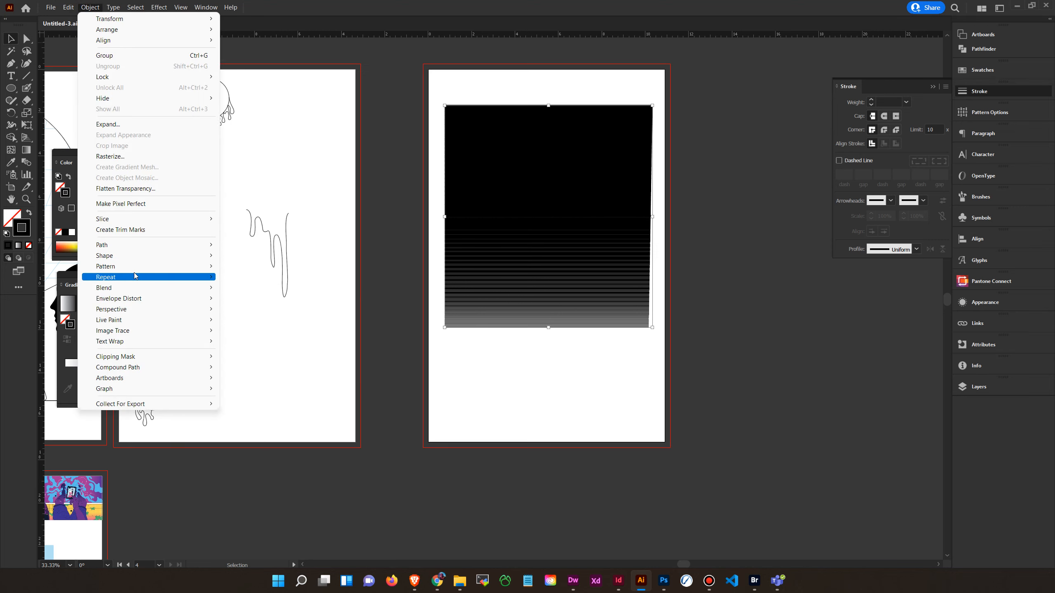
{"action": "mouse_move", "coordinate": [134, 293]}
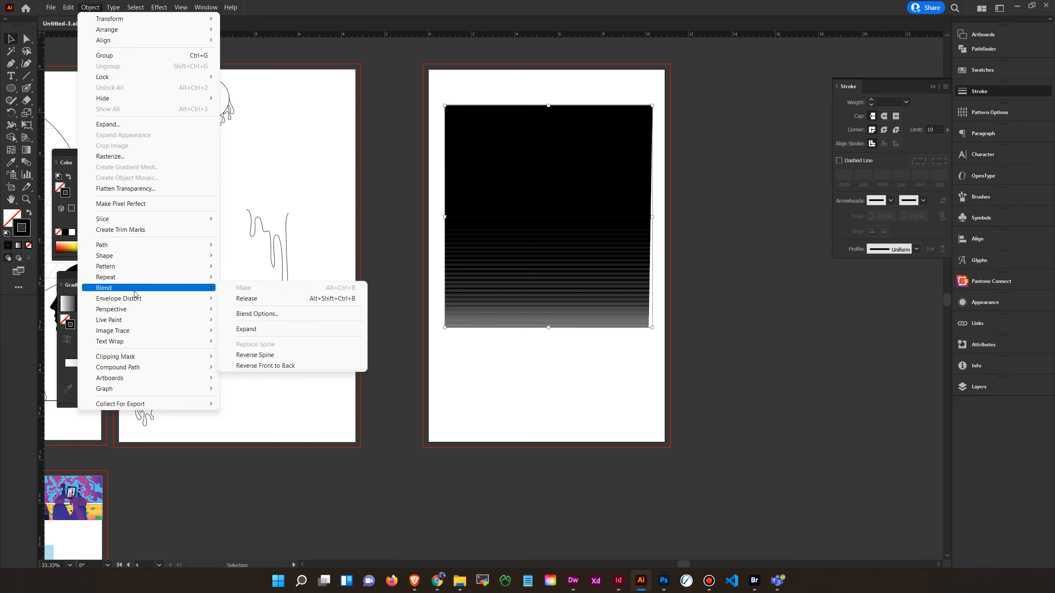
{"action": "left_click", "coordinate": [291, 314]}
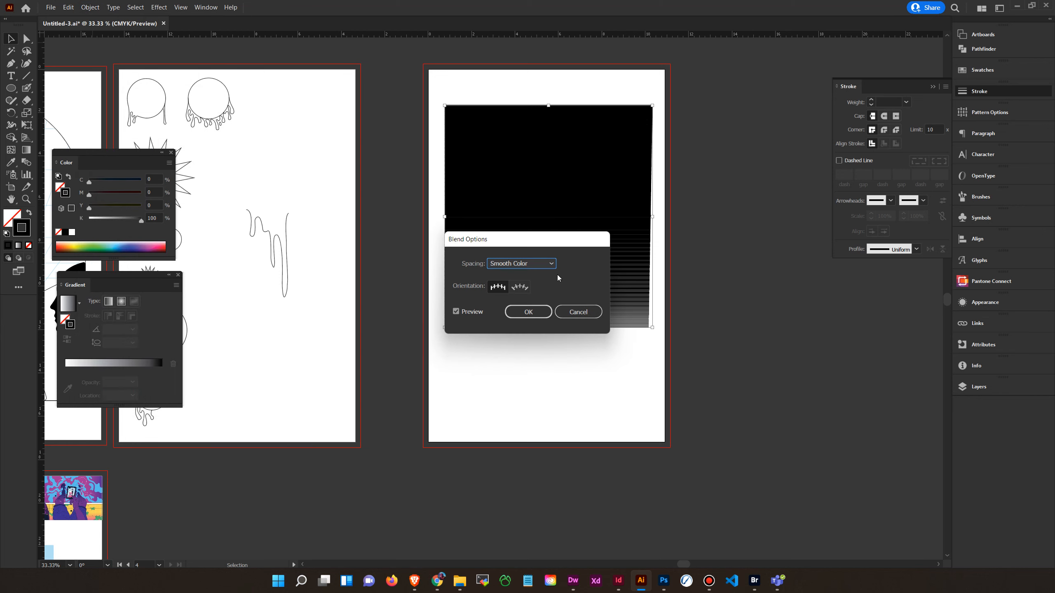
{"action": "left_click", "coordinate": [550, 265]}
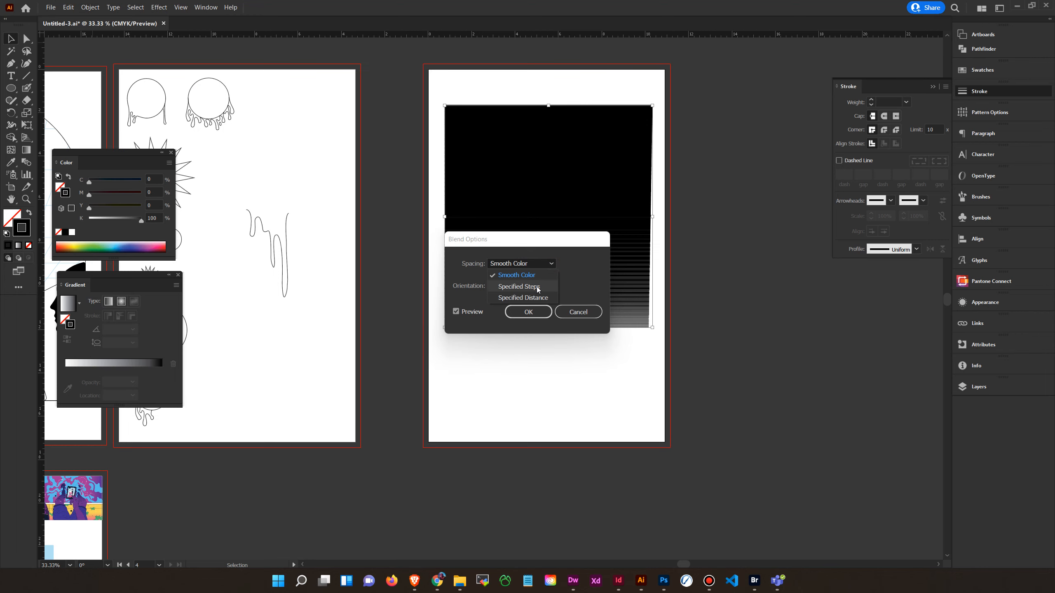
{"action": "left_click", "coordinate": [537, 287]}
{"action": "left_click_drag", "start_coordinate": [570, 243], "coordinate": [832, 317]}
{"action": "type", "text": "256"}
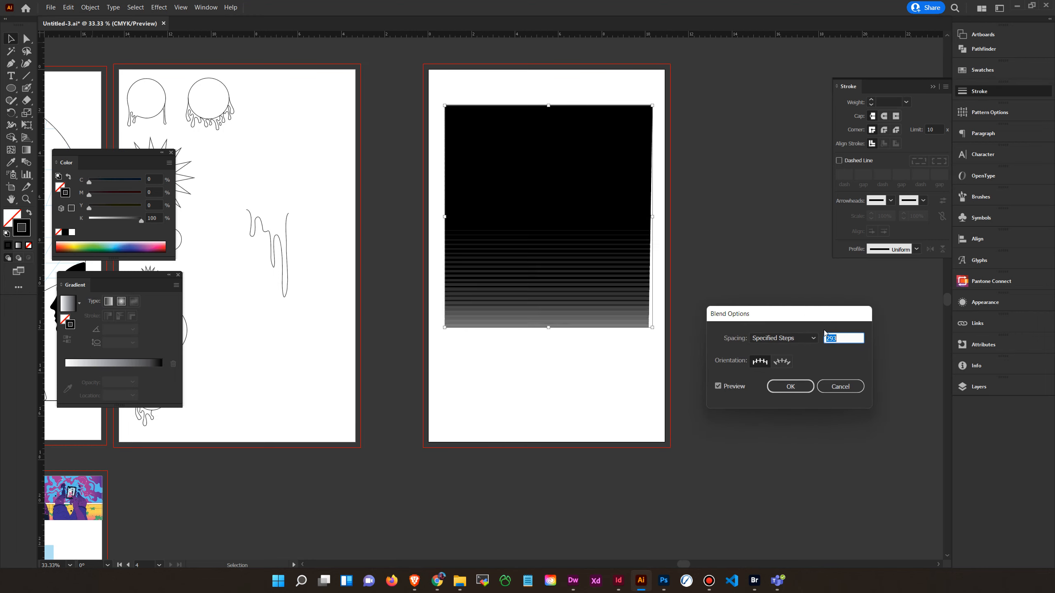
{"action": "key", "text": "Down"}
{"action": "key", "text": "Down"}
{"action": "key", "text": "Down"}
{"action": "key", "text": "Down"}
{"action": "key", "text": "Down"}
{"action": "key", "text": "Down"}
{"action": "key", "text": "Down"}
{"action": "key", "text": "Down"}
{"action": "key", "text": "Down"}
{"action": "key", "text": "Down"}
{"action": "key", "text": "Down"}
{"action": "key", "text": "Down"}
{"action": "key", "text": "Down"}
{"action": "key", "text": "Down"}
{"action": "key", "text": "Down"}
{"action": "key", "text": "Down"}
{"action": "key", "text": "Down"}
{"action": "key", "text": "Down"}
{"action": "key", "text": "Down"}
{"action": "key", "text": "Down"}
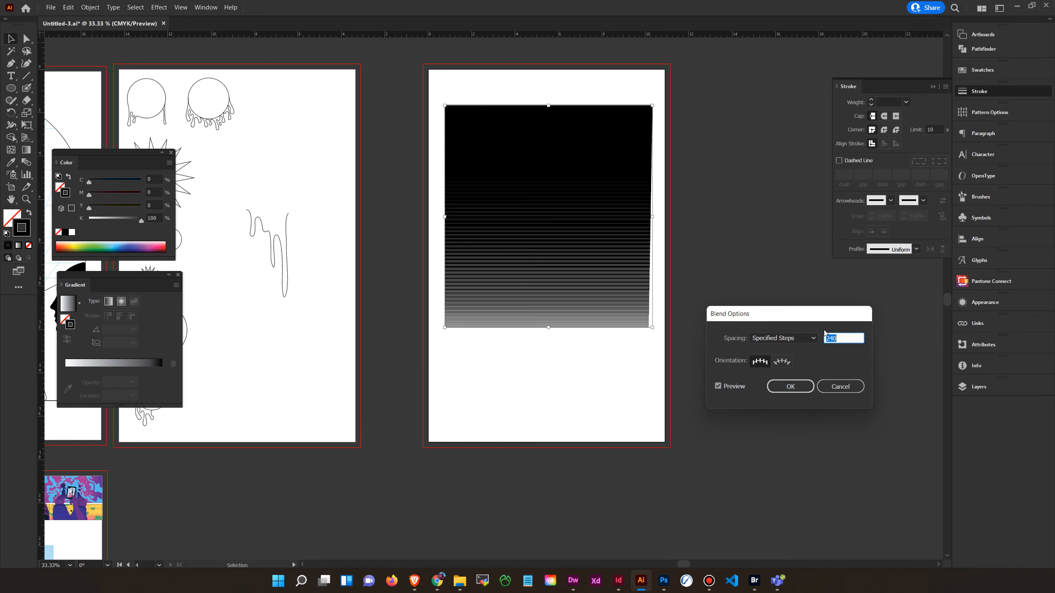
{"action": "key", "text": "Down"}
{"action": "key", "text": "Down"}
{"action": "key", "text": "Down"}
{"action": "key", "text": "Down"}
{"action": "key", "text": "Down"}
{"action": "key", "text": "Down"}
{"action": "key", "text": "Down"}
{"action": "key", "text": "Down"}
{"action": "key", "text": "Down"}
{"action": "key", "text": "Down"}
{"action": "key", "text": "Down"}
{"action": "key", "text": "Down"}
{"action": "key", "text": "Down"}
{"action": "key", "text": "Down"}
{"action": "key", "text": "Down"}
{"action": "key", "text": "Down"}
{"action": "key", "text": "Down"}
{"action": "key", "text": "Down"}
{"action": "key", "text": "Down"}
{"action": "key", "text": "Down"}
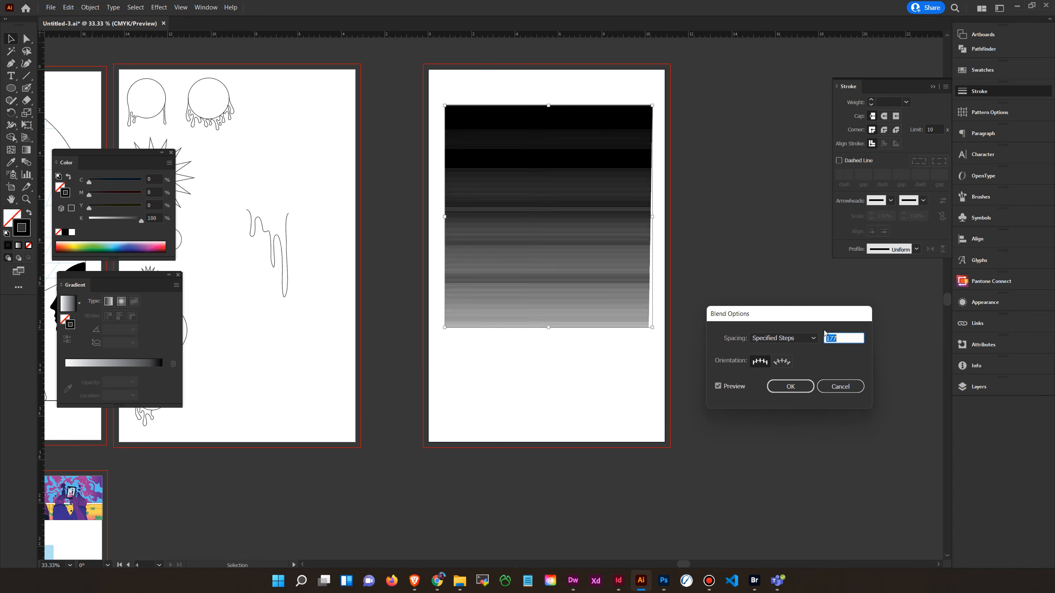
{"action": "key", "text": "Down"}
{"action": "key", "text": "Down"}
{"action": "key", "text": "Down"}
{"action": "key", "text": "Down"}
{"action": "key", "text": "Down"}
{"action": "key", "text": "Down"}
{"action": "key", "text": "Down"}
{"action": "key", "text": "Down"}
{"action": "key", "text": "Down"}
{"action": "key", "text": "Down"}
{"action": "key", "text": "Down"}
{"action": "key", "text": "Down"}
{"action": "key", "text": "Down"}
{"action": "key", "text": "Down"}
{"action": "key", "text": "Down"}
{"action": "key", "text": "Down"}
{"action": "key", "text": "Down"}
{"action": "key", "text": "Down"}
{"action": "key", "text": "Down"}
{"action": "key", "text": "Down"}
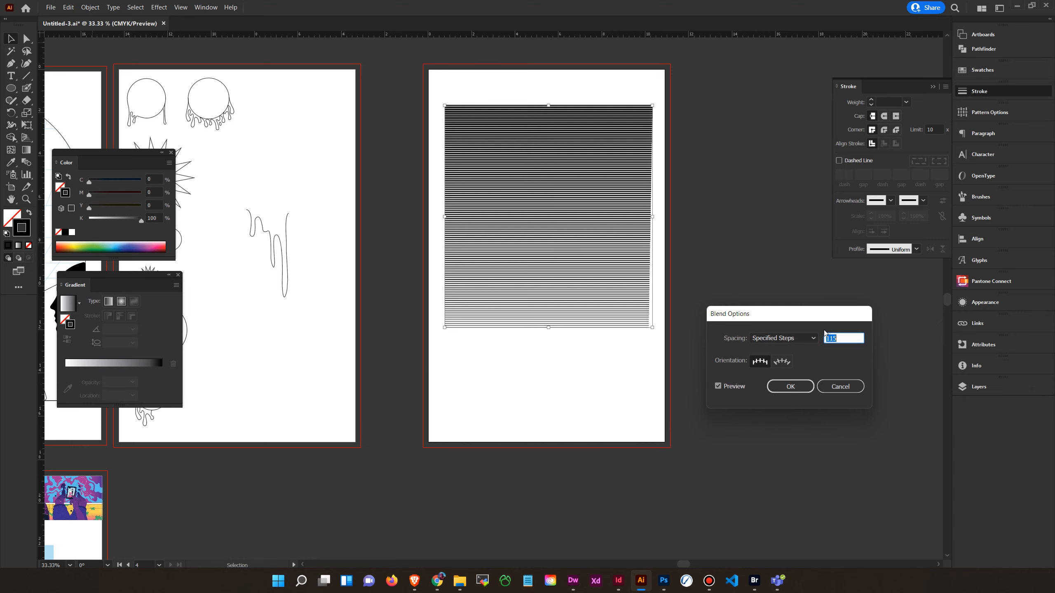
{"action": "key", "text": "Down"}
{"action": "key", "text": "Down"}
{"action": "key", "text": "Down"}
{"action": "key", "text": "Down"}
{"action": "key", "text": "Down"}
{"action": "key", "text": "Down"}
{"action": "key", "text": "Down"}
{"action": "key", "text": "Down"}
{"action": "key", "text": "Down"}
{"action": "key", "text": "Down"}
{"action": "key", "text": "Down"}
{"action": "key", "text": "Down"}
{"action": "key", "text": "Down"}
{"action": "key", "text": "Down"}
{"action": "key", "text": "Down"}
{"action": "key", "text": "Down"}
{"action": "key", "text": "Down"}
{"action": "key", "text": "Down"}
{"action": "key", "text": "Down"}
{"action": "key", "text": "Down"}
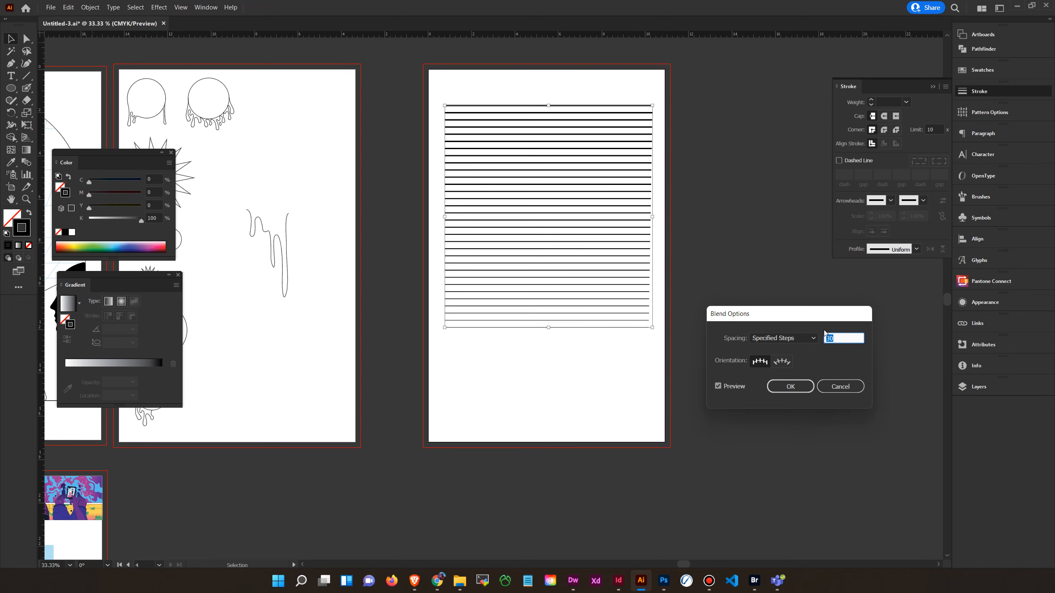
{"action": "key", "text": "Down"}
{"action": "key", "text": "Down"}
{"action": "key", "text": "Down"}
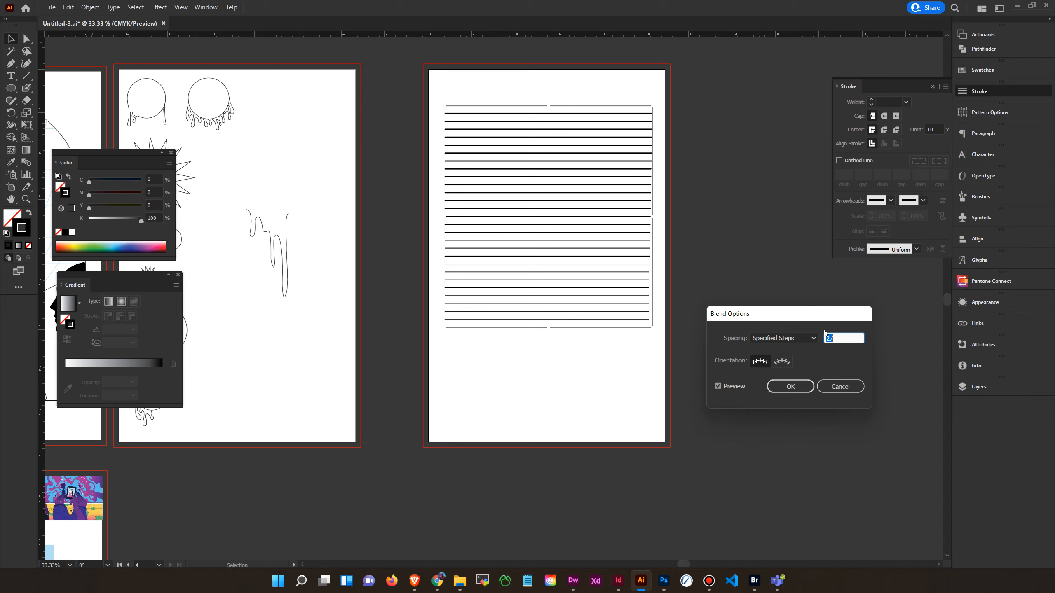
{"action": "key", "text": "Down"}
{"action": "key", "text": "Down"}
{"action": "key", "text": "Down"}
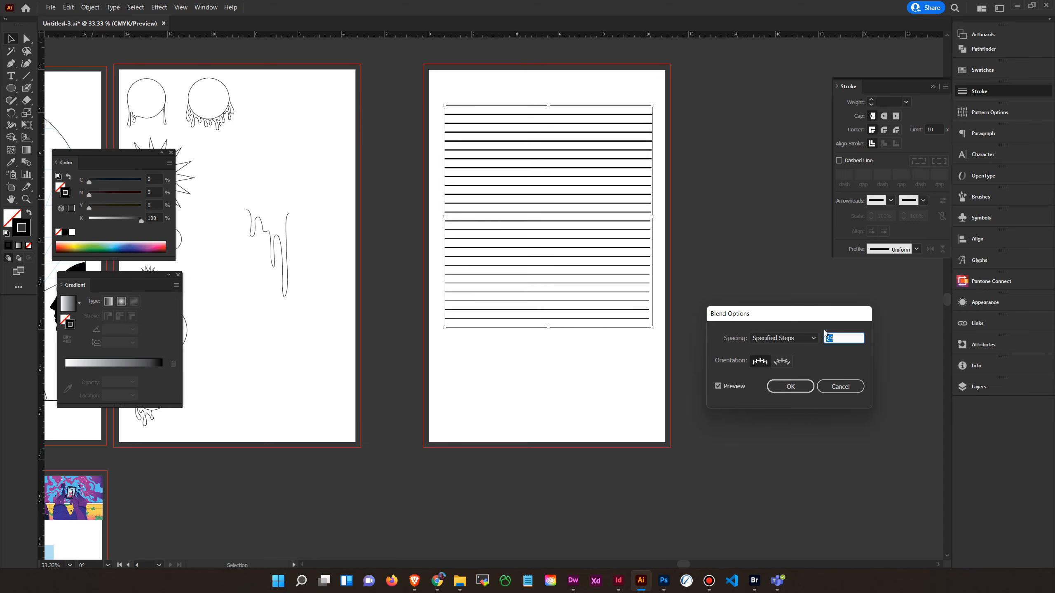
{"action": "key", "text": "Down"}
{"action": "key", "text": "Down"}
{"action": "key", "text": "Down"}
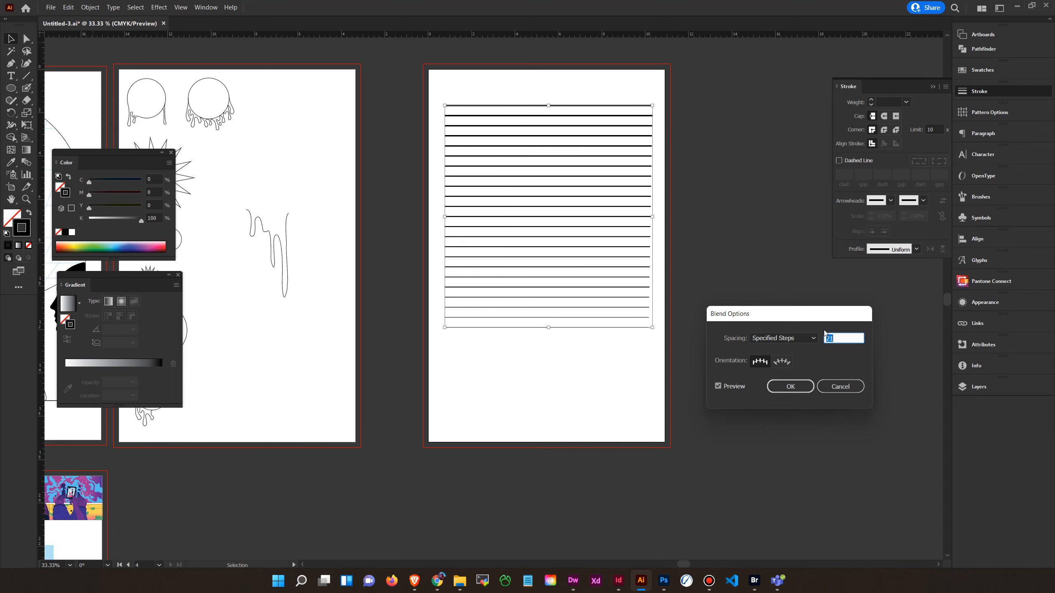
{"action": "left_click", "coordinate": [810, 342]}
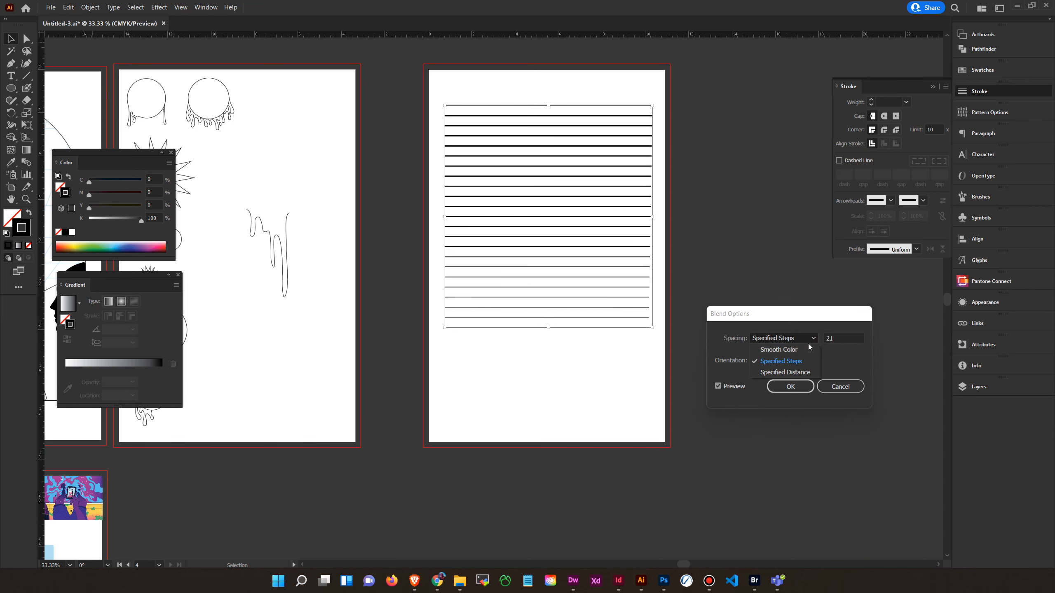
{"action": "left_click", "coordinate": [797, 388]}
{"action": "left_click", "coordinate": [662, 85]}
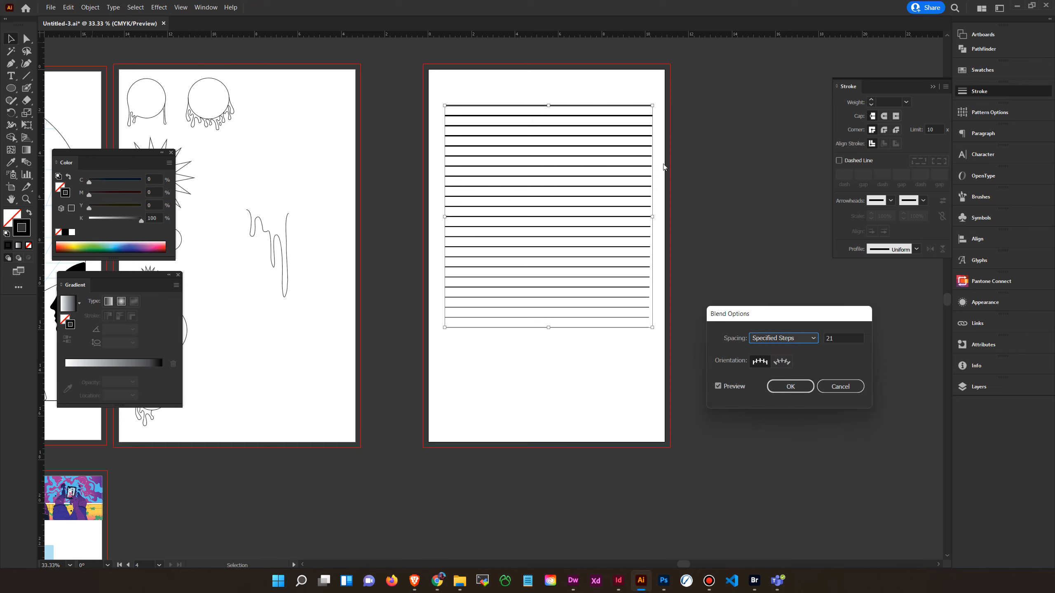
{"action": "left_click", "coordinate": [787, 388]}
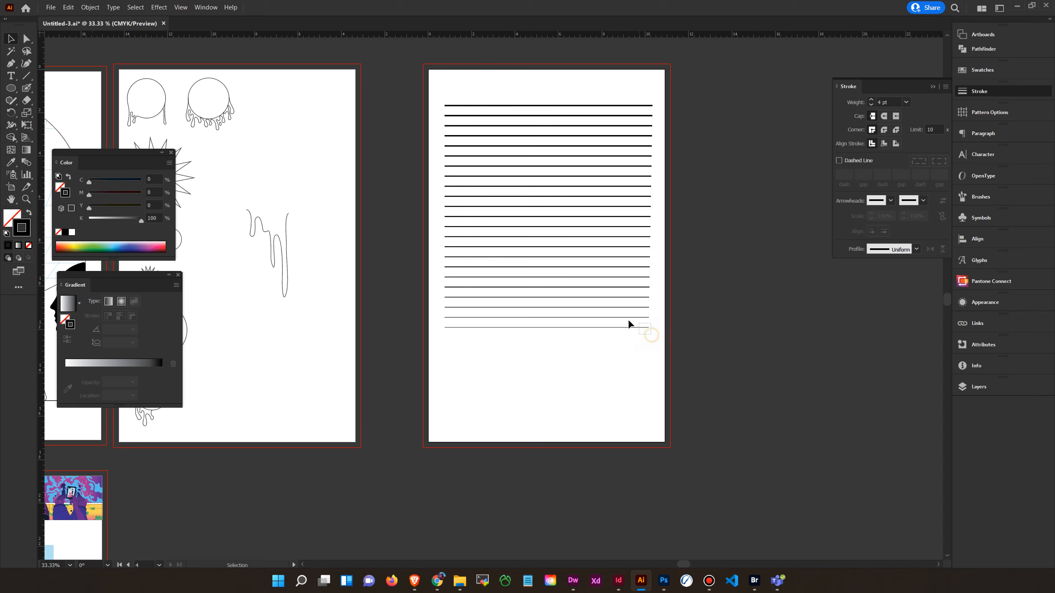
Step: Isolate the blend and set its top line's stroke weight to 7 pt
{"action": "double_click", "coordinate": [642, 107]}
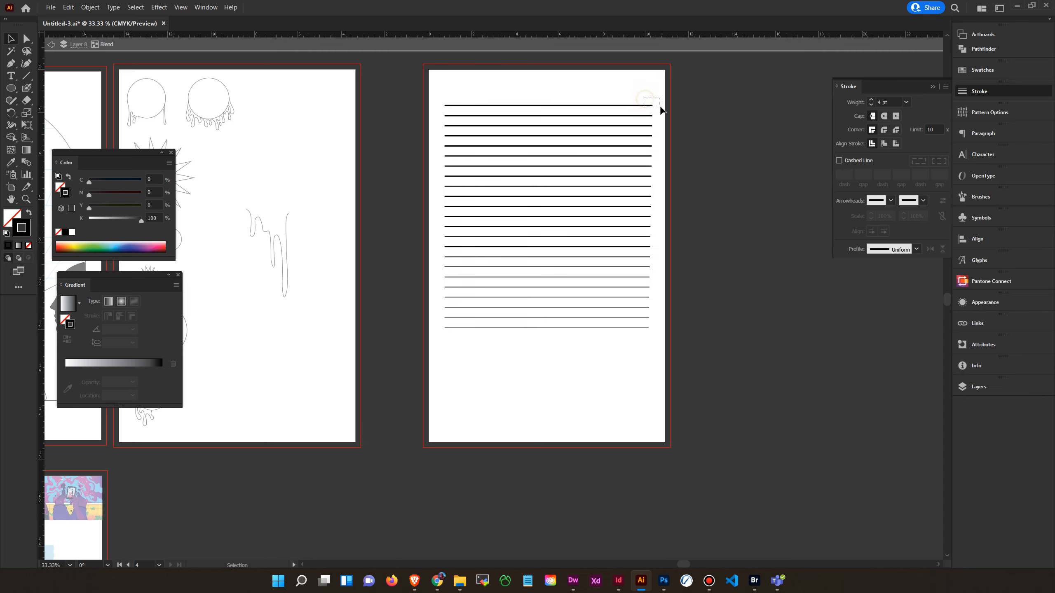
{"action": "left_click", "coordinate": [871, 100]}
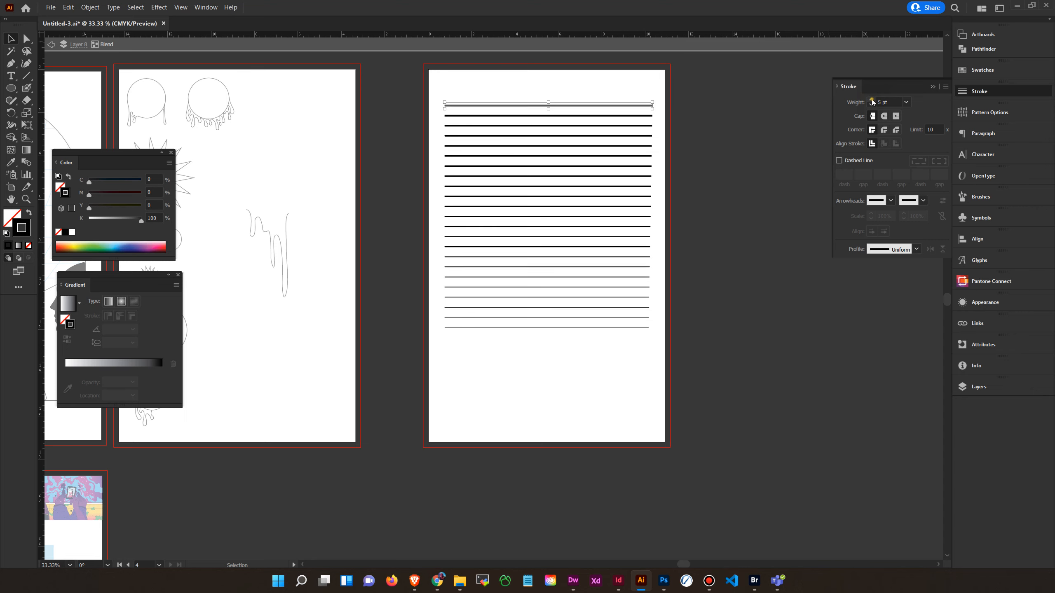
{"action": "left_click", "coordinate": [872, 100]}
{"action": "left_click", "coordinate": [871, 100]}
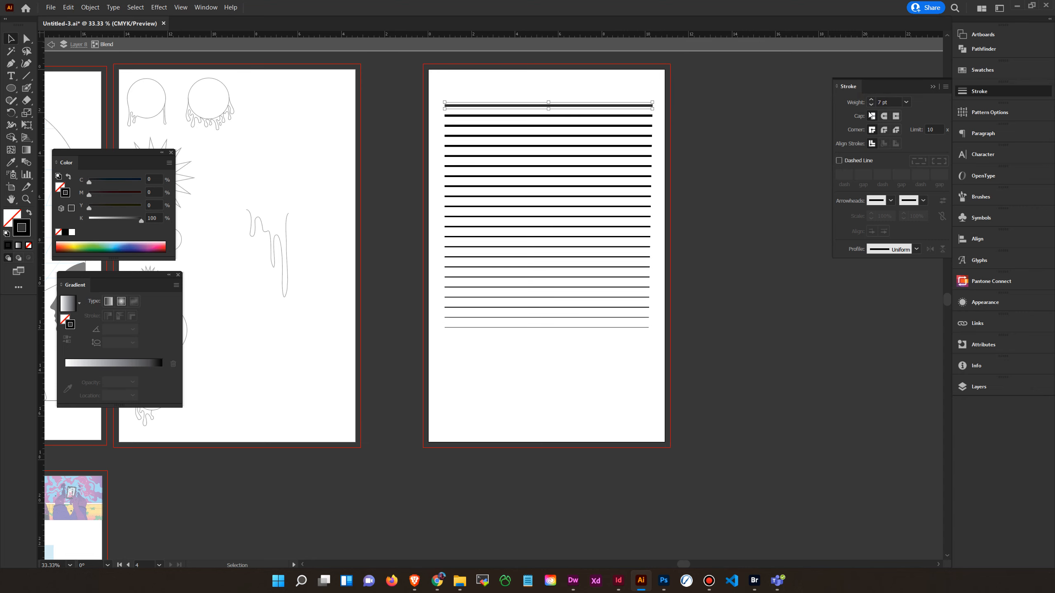
Step: Set the blend's bottom line to a 0.5 pt stroke weight and leave isolation mode
{"action": "left_click", "coordinate": [637, 327]}
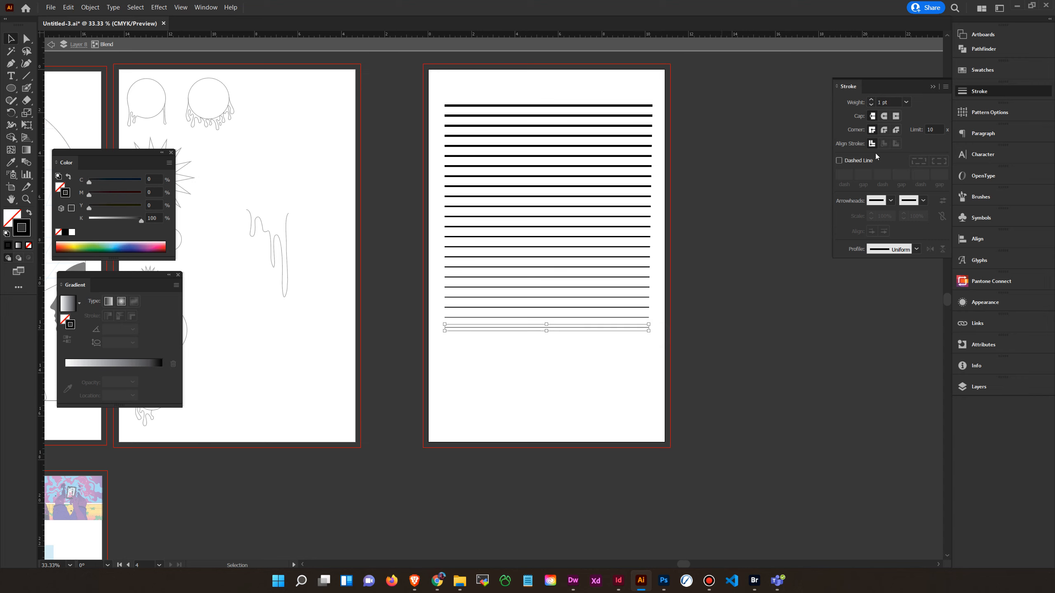
{"action": "left_click", "coordinate": [872, 104]}
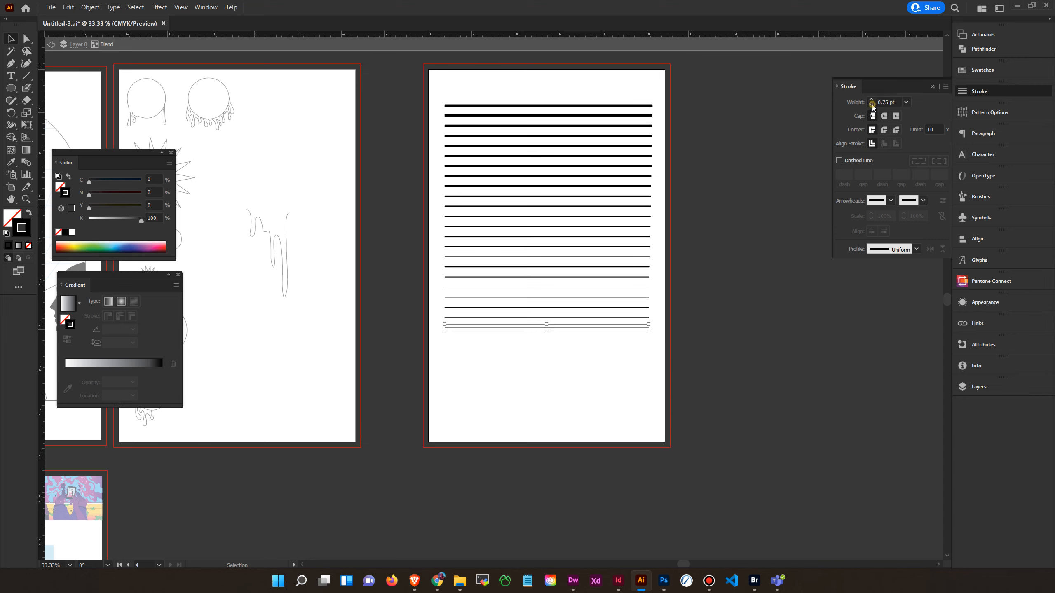
{"action": "left_click", "coordinate": [873, 105]}
{"action": "left_click", "coordinate": [728, 182]}
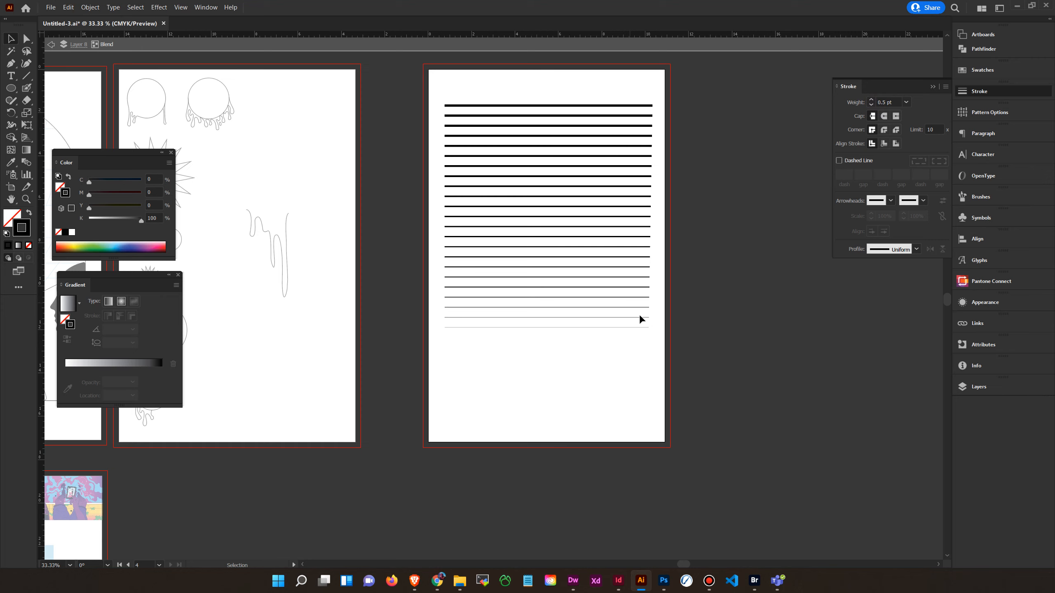
{"action": "left_click", "coordinate": [51, 45]}
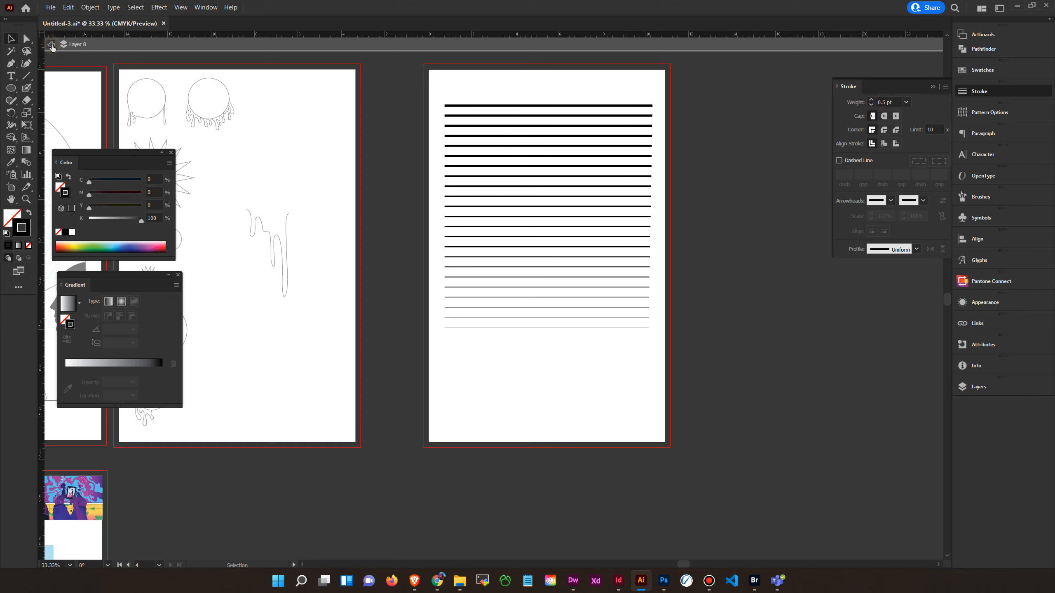
{"action": "left_click", "coordinate": [52, 45]}
{"action": "left_click_drag", "start_coordinate": [402, 157], "coordinate": [443, 196]}
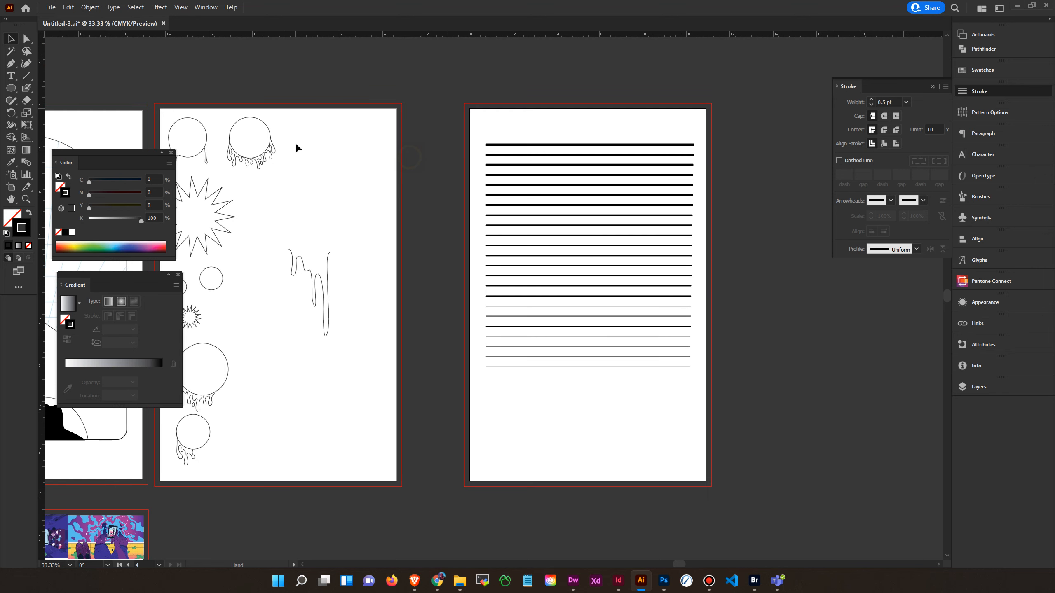
Step: Draw a straight vertical line with the Pen tool through the middle of the horizontal lines, from the top line to the bottom one
{"action": "key", "text": "p"}
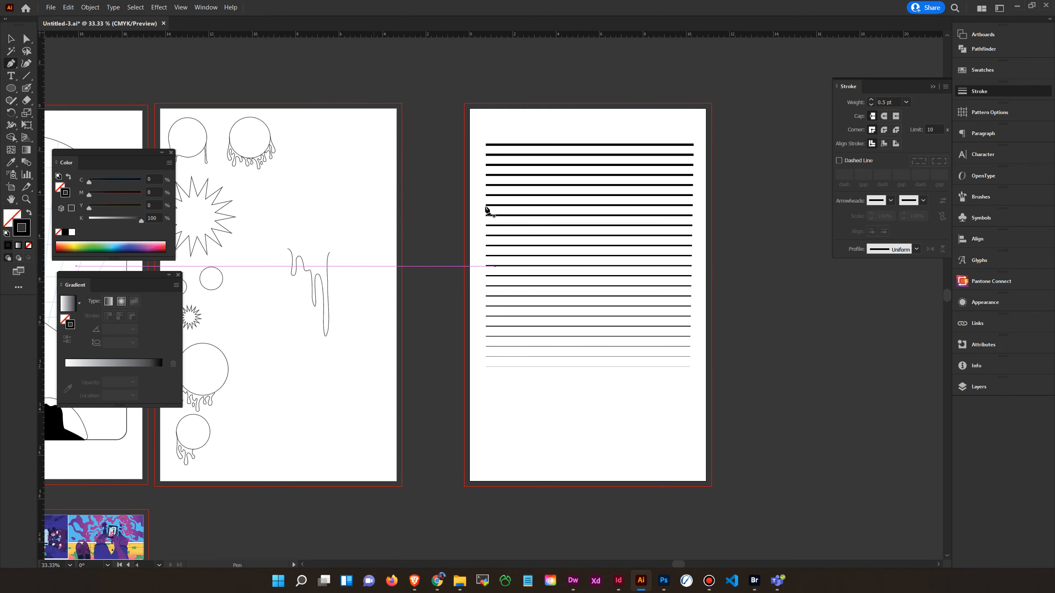
{"action": "left_click", "coordinate": [590, 143]}
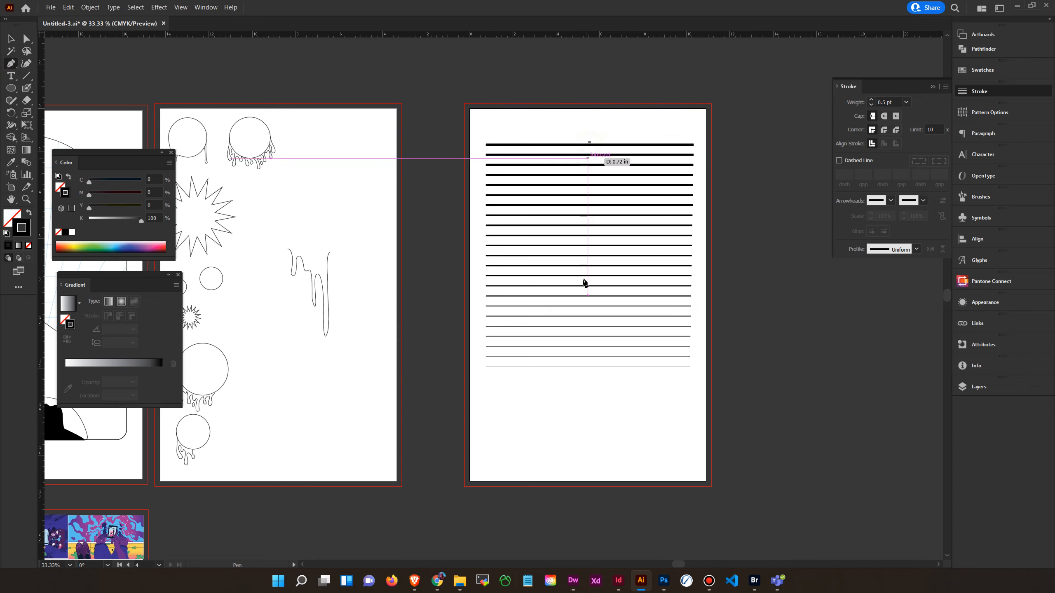
{"action": "left_click", "coordinate": [583, 370]}
{"action": "key", "text": "Escape"}
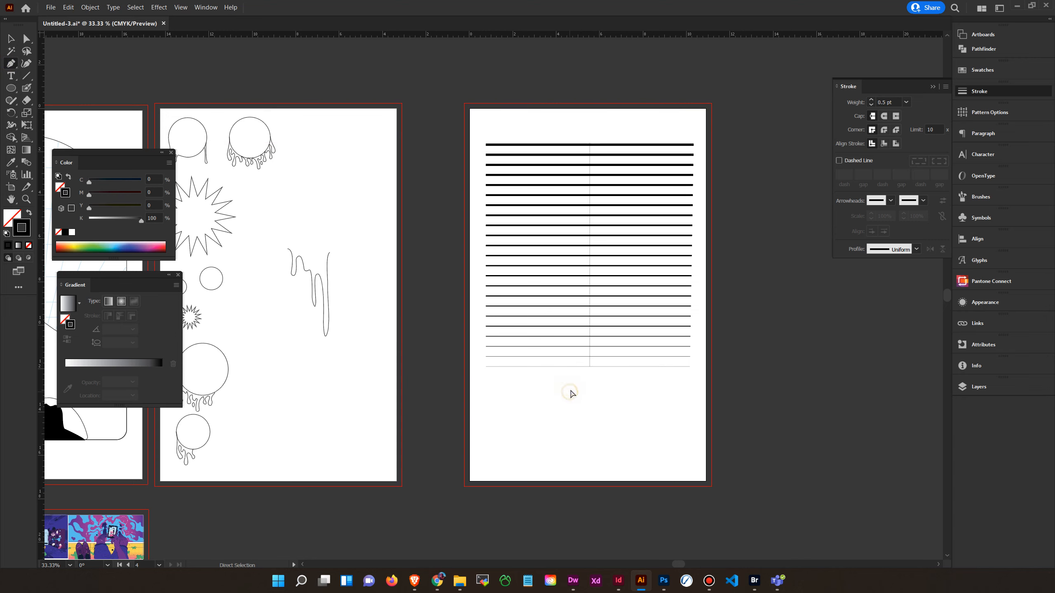
Step: Set the vertical centre line's stroke weight to 7 pt
{"action": "left_click", "coordinate": [12, 38]}
{"action": "left_click", "coordinate": [589, 160]}
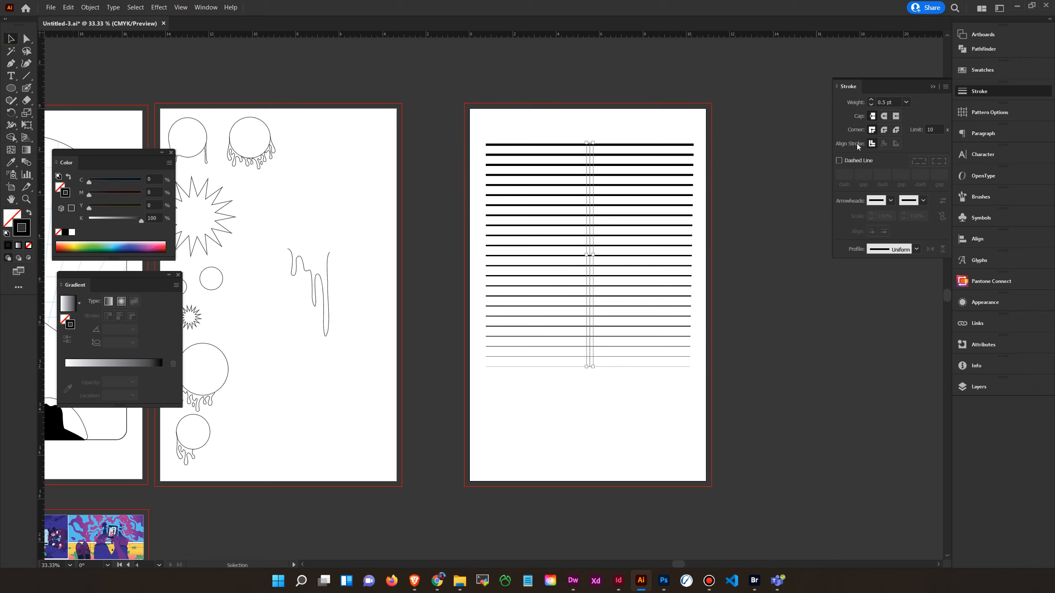
{"action": "left_click", "coordinate": [871, 100]}
{"action": "left_click", "coordinate": [871, 100]}
{"action": "left_click", "coordinate": [871, 100]}
{"action": "left_click", "coordinate": [870, 100]}
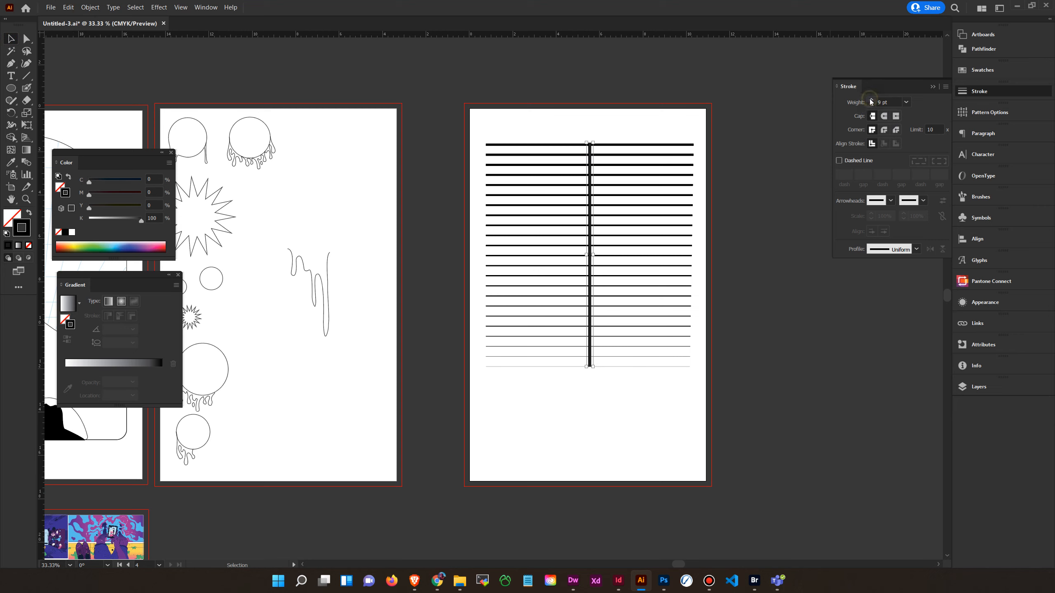
{"action": "left_click", "coordinate": [871, 104]}
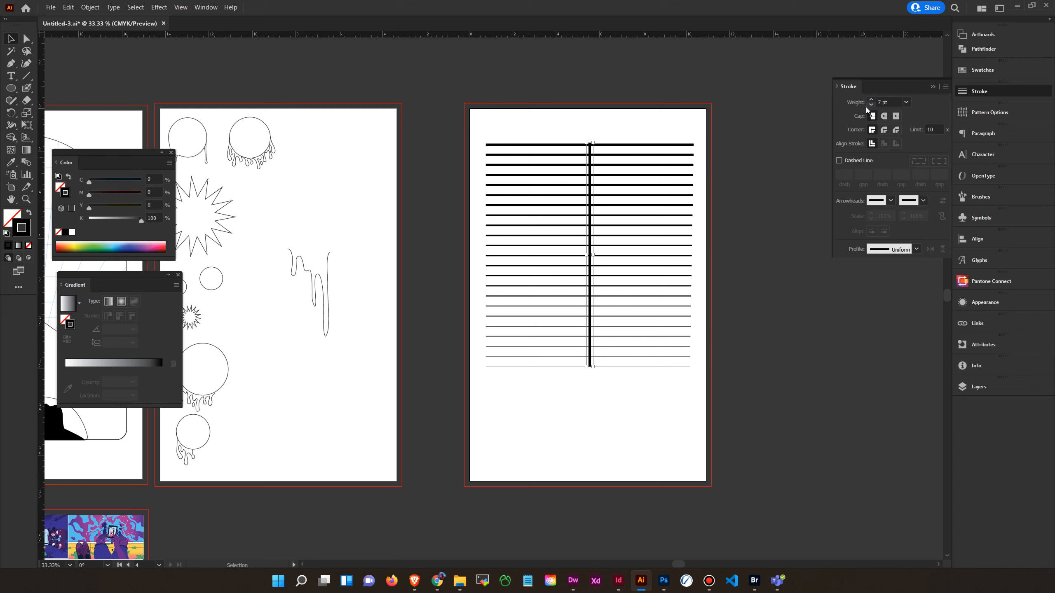
{"action": "left_click", "coordinate": [699, 123]}
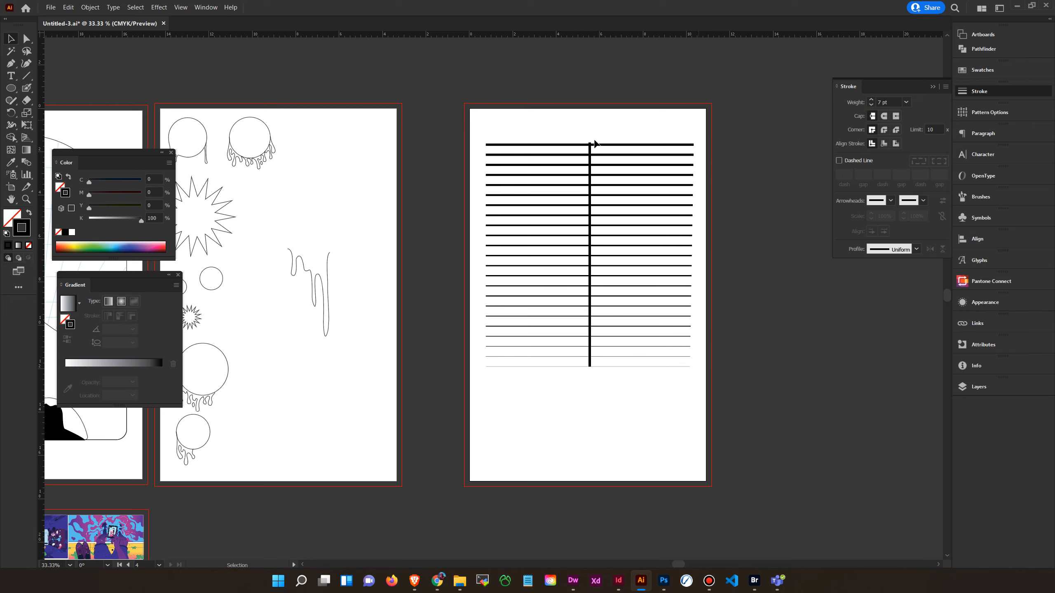
Step: Convert the vertical centre line into a filled shape with Outline Stroke
{"action": "left_click", "coordinate": [589, 364]}
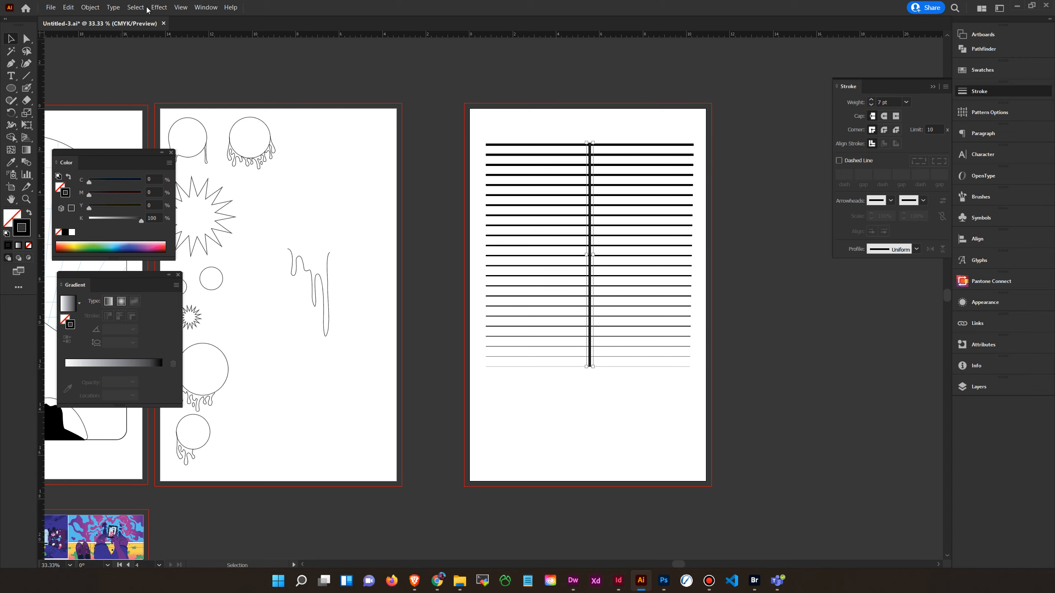
{"action": "left_click", "coordinate": [68, 7]}
{"action": "mouse_move", "coordinate": [89, 8]}
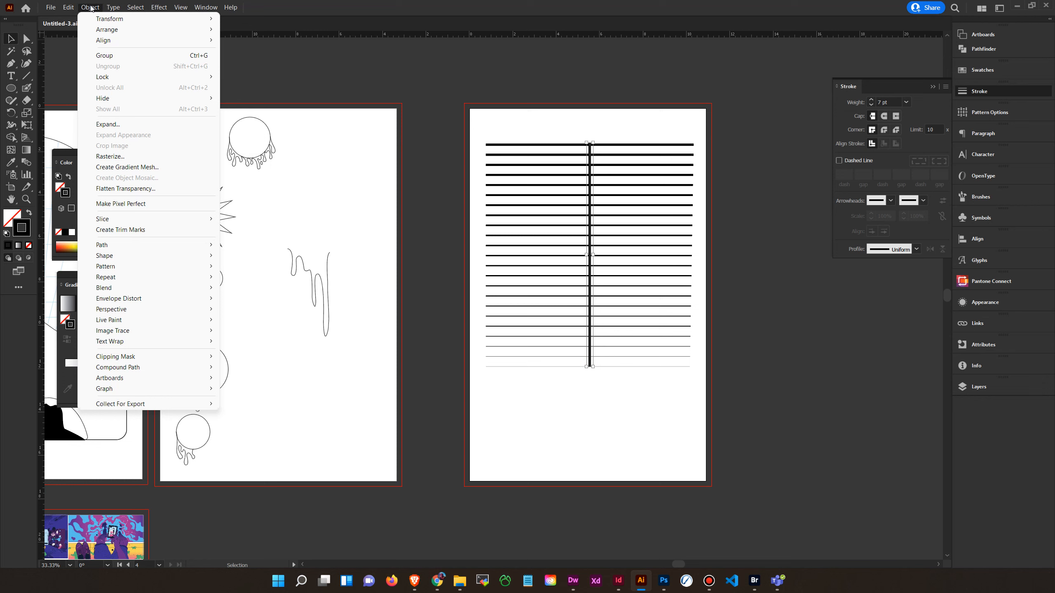
{"action": "mouse_move", "coordinate": [125, 246]}
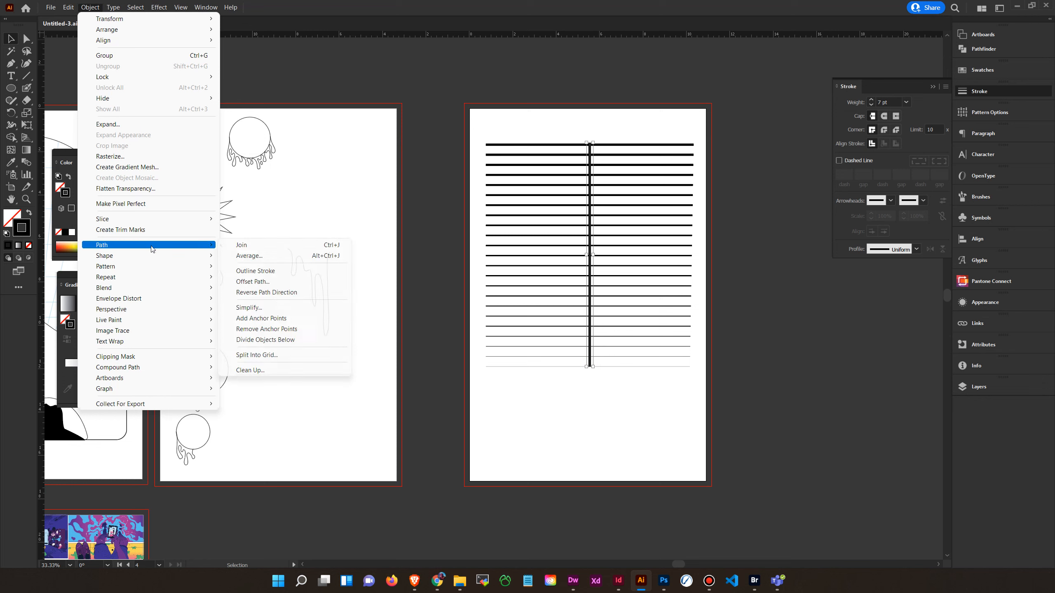
{"action": "left_click", "coordinate": [266, 273]}
{"action": "left_click", "coordinate": [613, 424]}
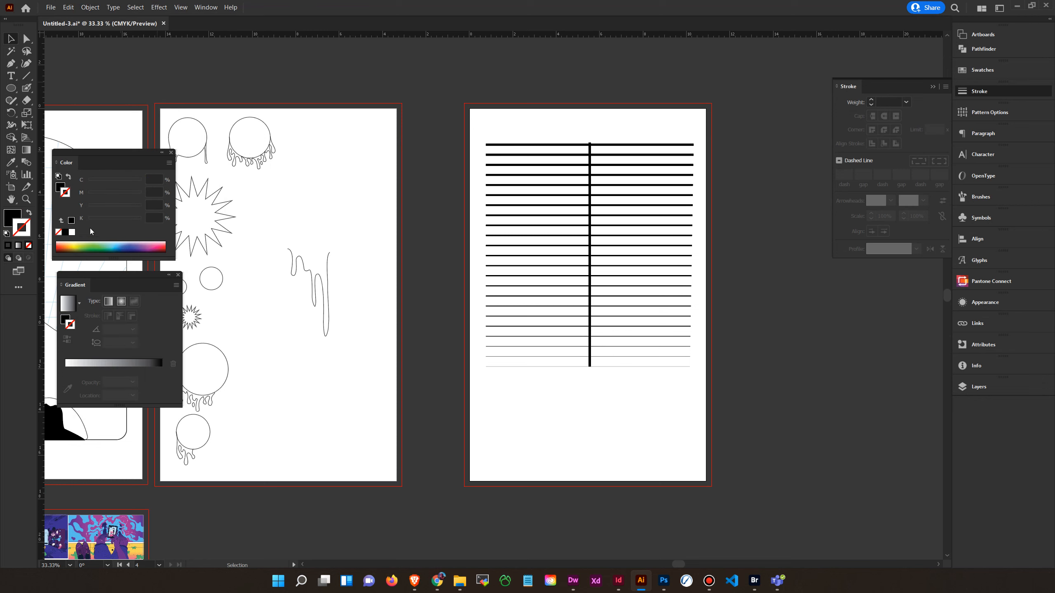
Step: Narrow the outlined vertical bar's bottom end by moving its corner anchors together, so the bar tapers downward
{"action": "left_click", "coordinate": [26, 199]}
{"action": "left_click_drag", "start_coordinate": [582, 358], "coordinate": [522, 320]}
{"action": "left_click", "coordinate": [26, 38]}
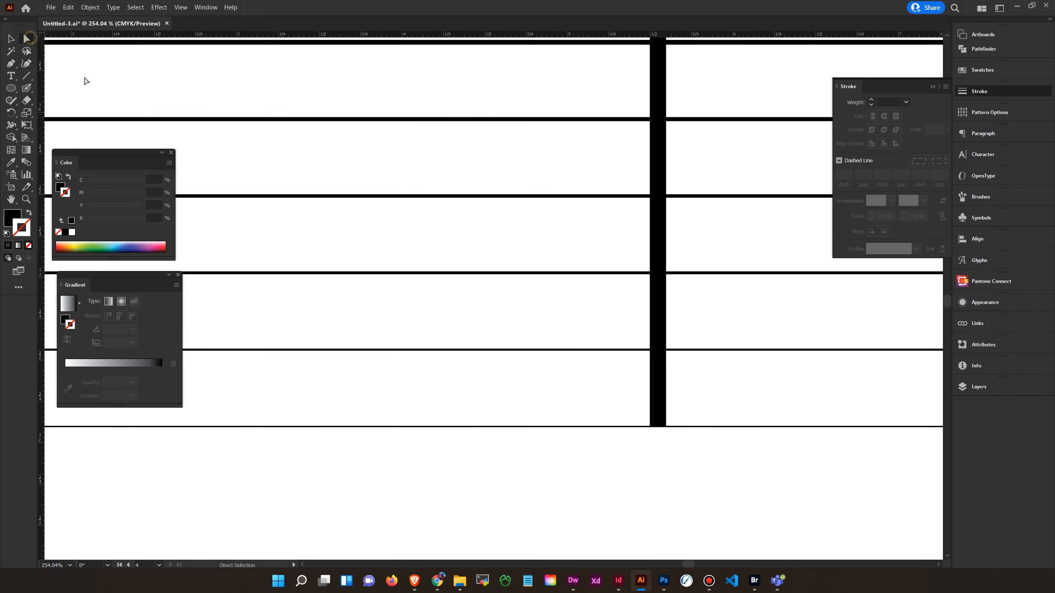
{"action": "left_click", "coordinate": [650, 427]}
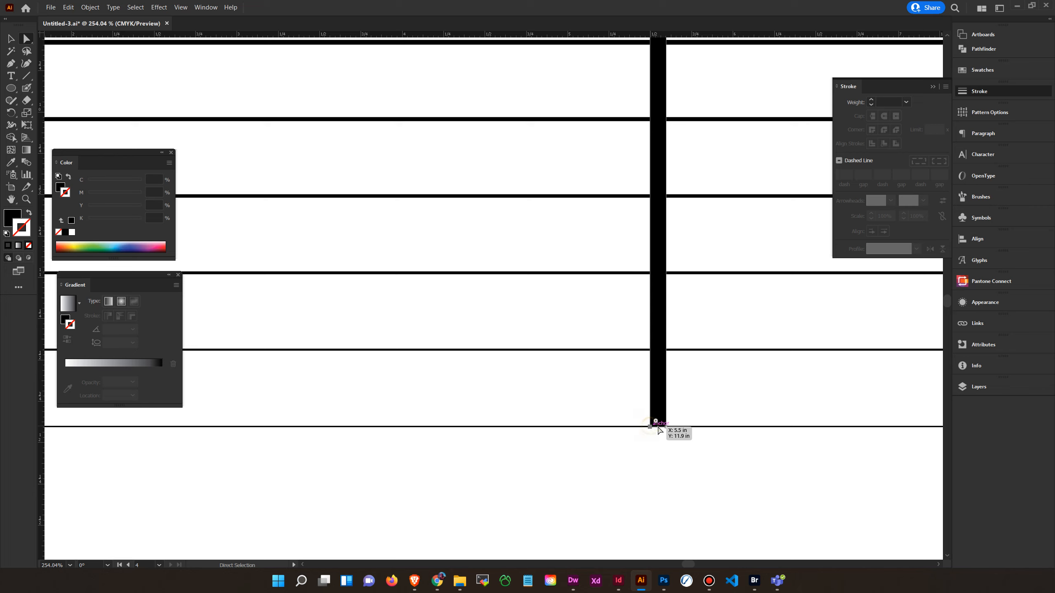
{"action": "mouse_move", "coordinate": [655, 427]}
{"action": "left_mouse_down"}
{"action": "mouse_move", "coordinate": [665, 429]}
{"action": "mouse_move", "coordinate": [658, 438]}
{"action": "left_mouse_up"}
{"action": "left_click", "coordinate": [670, 461]}
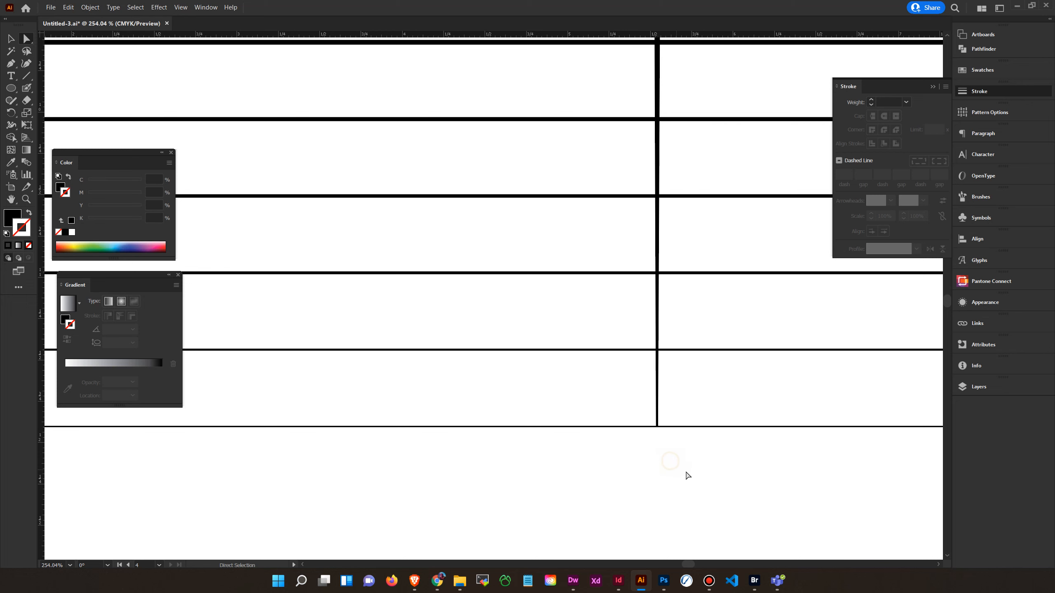
Step: Place a duplicate of the tapered vertical bar at the left ends of the horizontal lines
{"action": "key", "text": "ctrl+alt+0"}
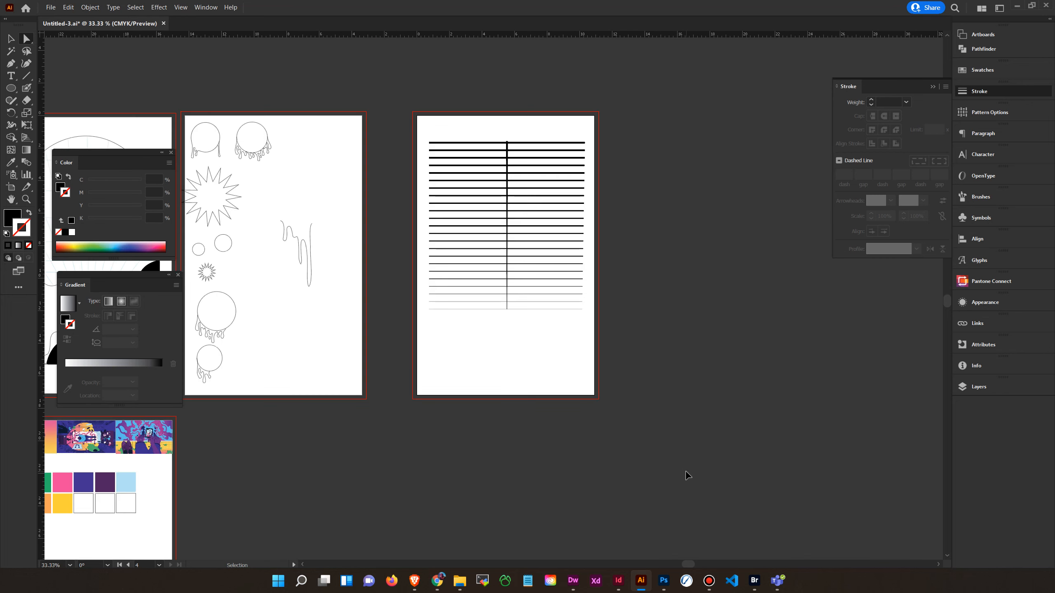
{"action": "key", "text": "v"}
{"action": "left_click_drag", "start_coordinate": [507, 147], "coordinate": [429, 150]}
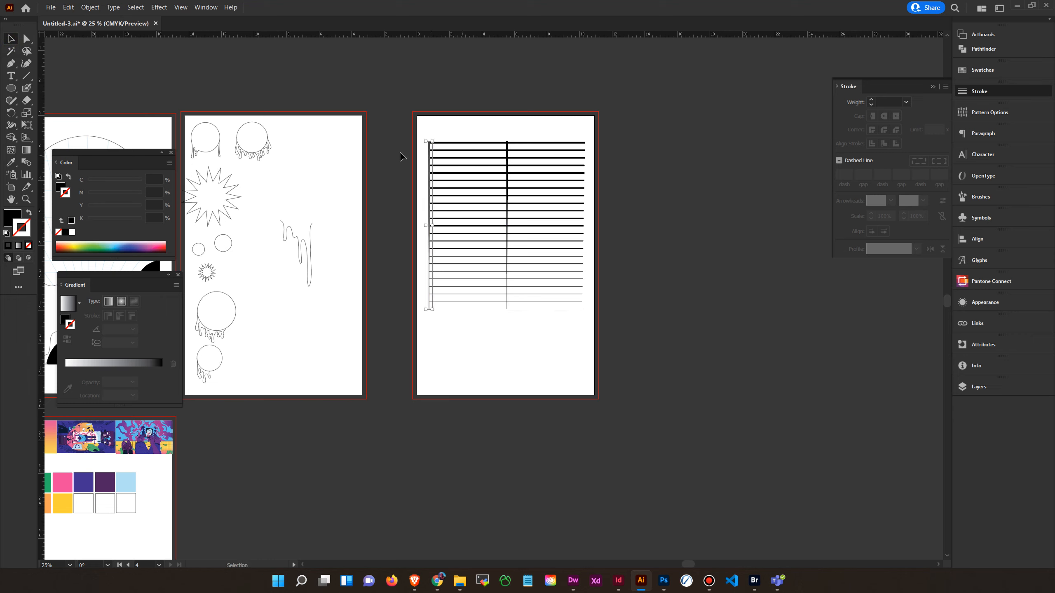
{"action": "left_click", "coordinate": [402, 144]}
Step: Move the left bar's two top anchors level onto the neighbouring artboard, slanting the bar outward from its fixed bottom end
{"action": "key", "text": "a"}
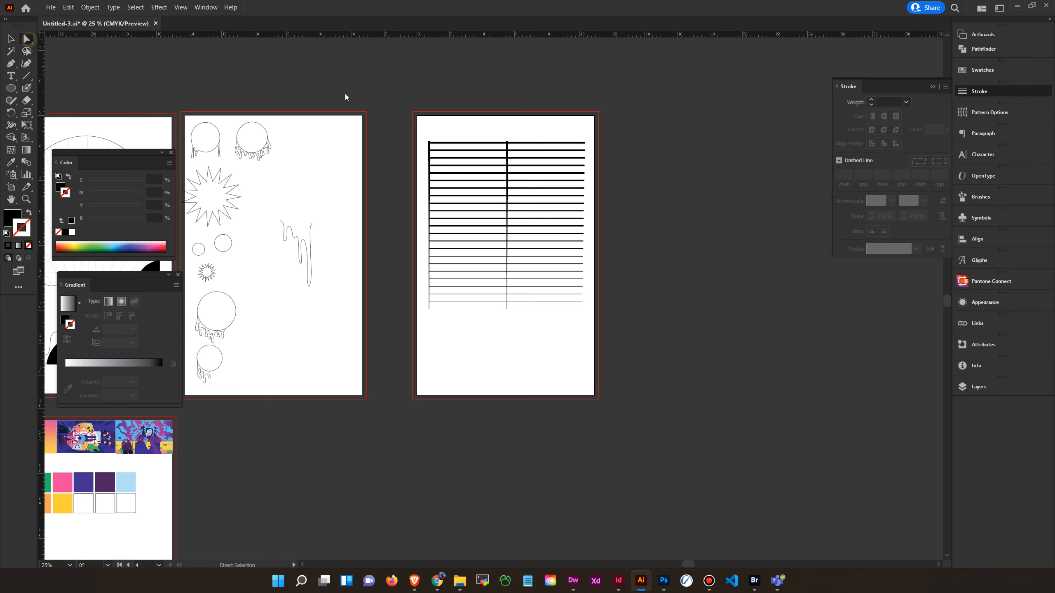
{"action": "left_click", "coordinate": [430, 146]}
{"action": "left_click", "coordinate": [26, 199]}
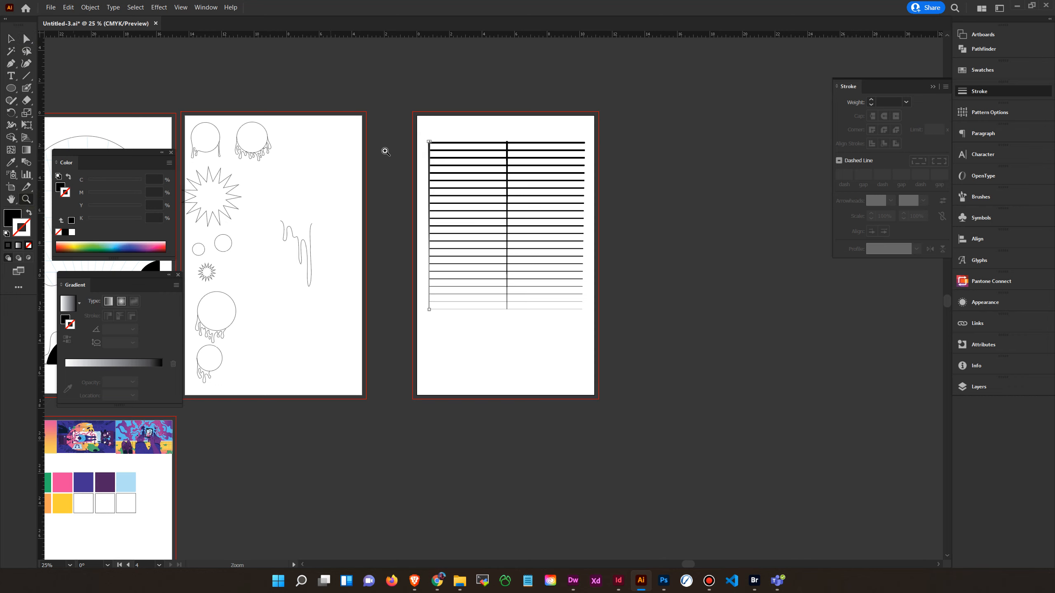
{"action": "left_click_drag", "start_coordinate": [402, 131], "coordinate": [536, 218]}
{"action": "left_click", "coordinate": [26, 40]}
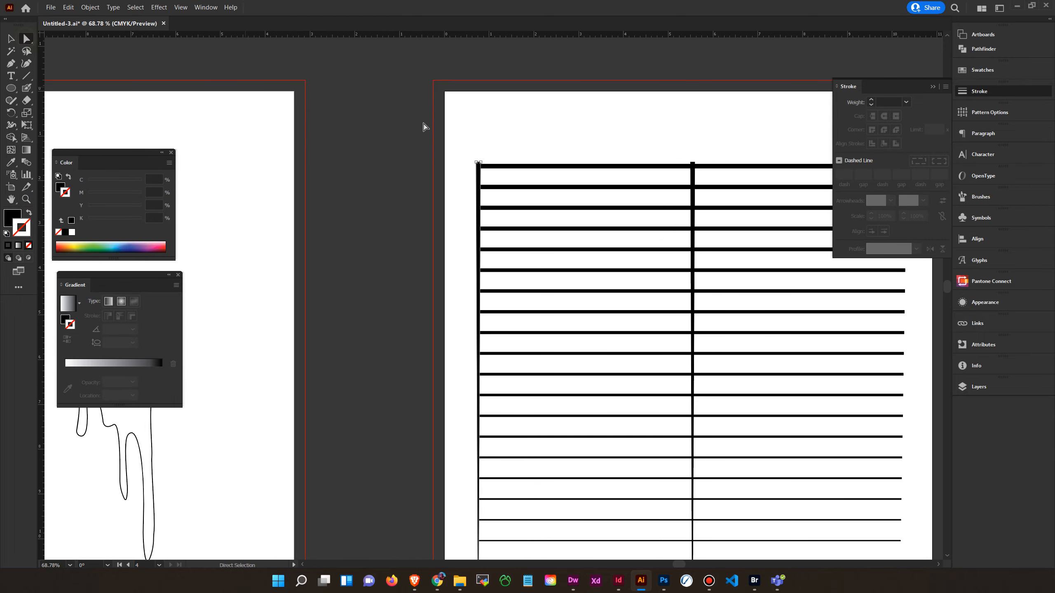
{"action": "left_click", "coordinate": [476, 162]}
{"action": "left_click", "coordinate": [480, 163], "text": "shift"}
{"action": "left_click_drag", "start_coordinate": [478, 164], "coordinate": [159, 196]}
{"action": "key", "text": "ctrl+z"}
{"action": "key", "text": "space"}
{"action": "left_click_drag", "start_coordinate": [398, 231], "coordinate": [668, 182]}
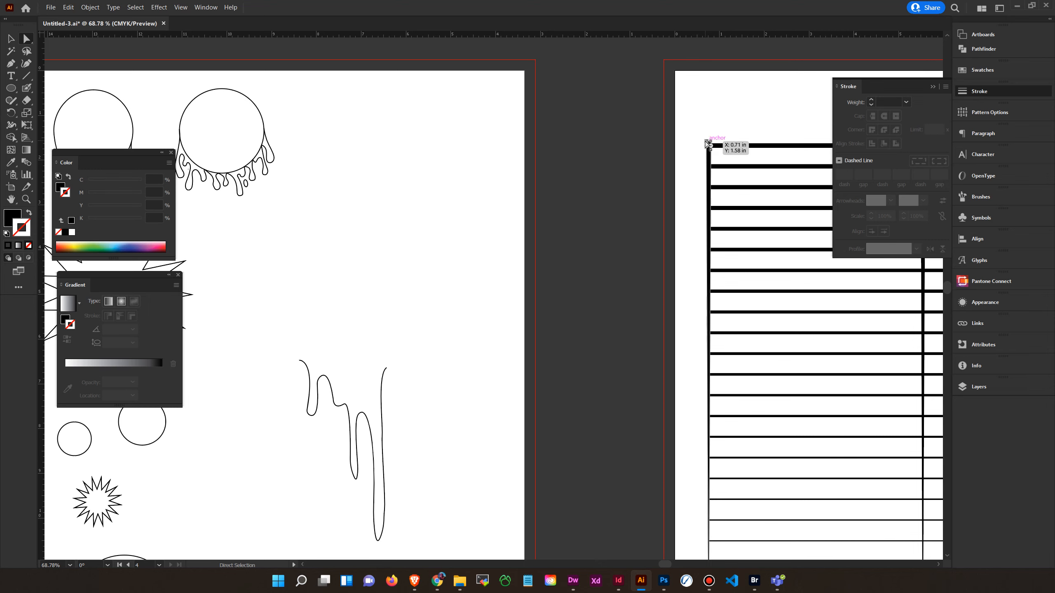
{"action": "left_click_drag", "start_coordinate": [708, 142], "coordinate": [341, 168]}
{"action": "key", "text": "space"}
{"action": "left_click_drag", "start_coordinate": [589, 292], "coordinate": [421, 186]}
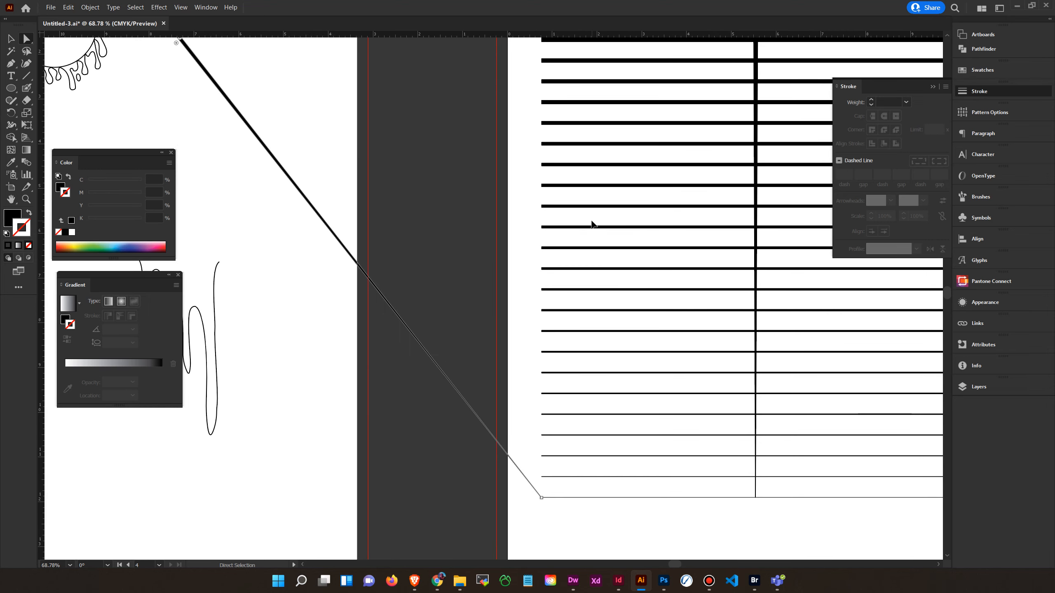
Step: Select the slanted bar together with the vertical centre bar and make a blend between them
{"action": "key", "text": "ctrl+minus"}
{"action": "key", "text": "ctrl+minus"}
{"action": "key", "text": "ctrl+minus"}
{"action": "key", "text": "space"}
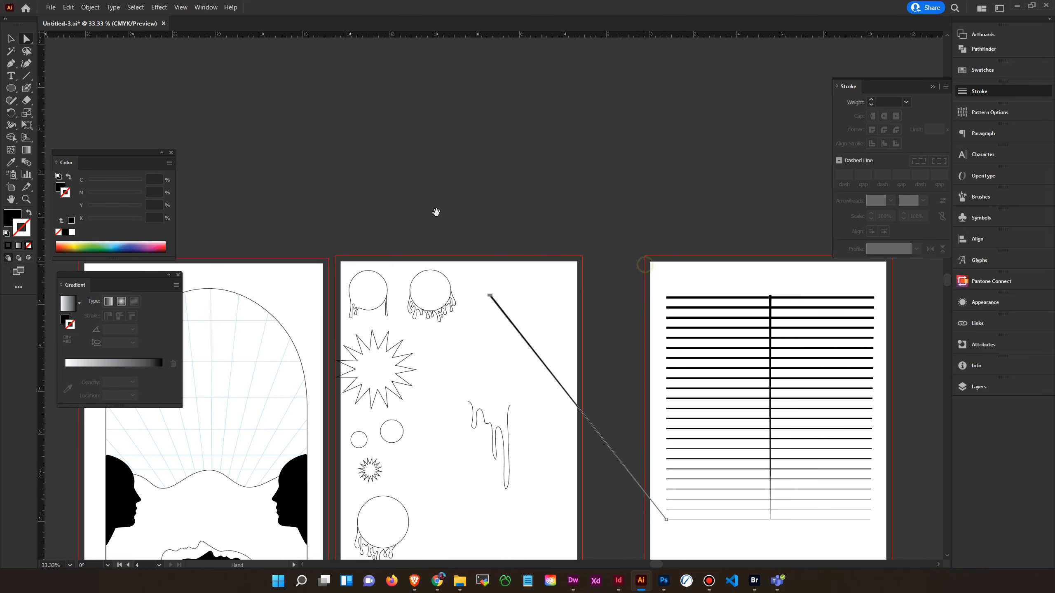
{"action": "left_click_drag", "start_coordinate": [442, 216], "coordinate": [240, 167]}
{"action": "left_click", "coordinate": [11, 41]}
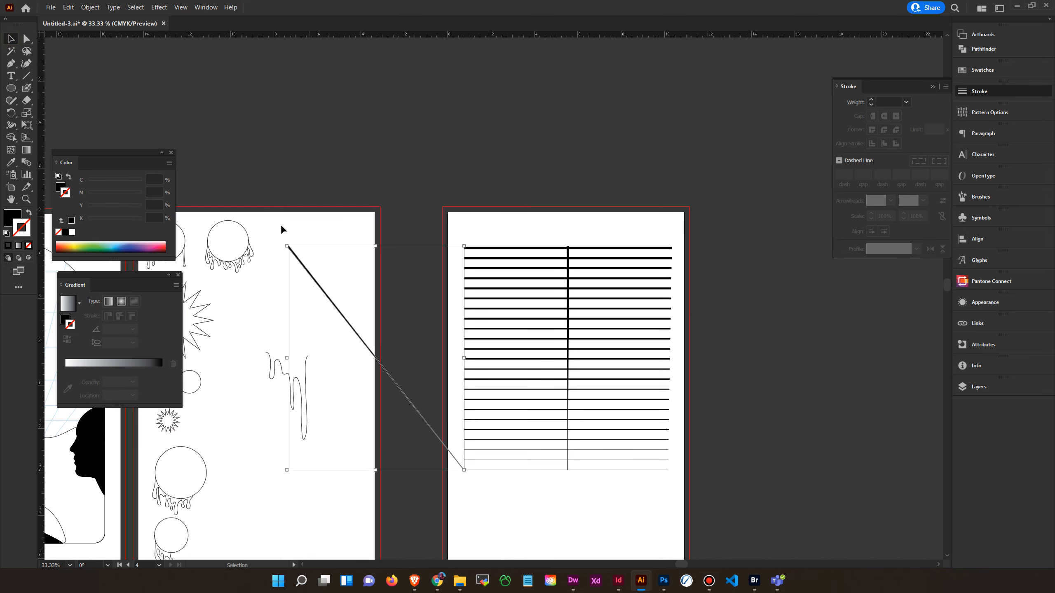
{"action": "left_click", "coordinate": [571, 246], "text": "shift"}
{"action": "left_click", "coordinate": [113, 7]}
{"action": "mouse_move", "coordinate": [91, 7]}
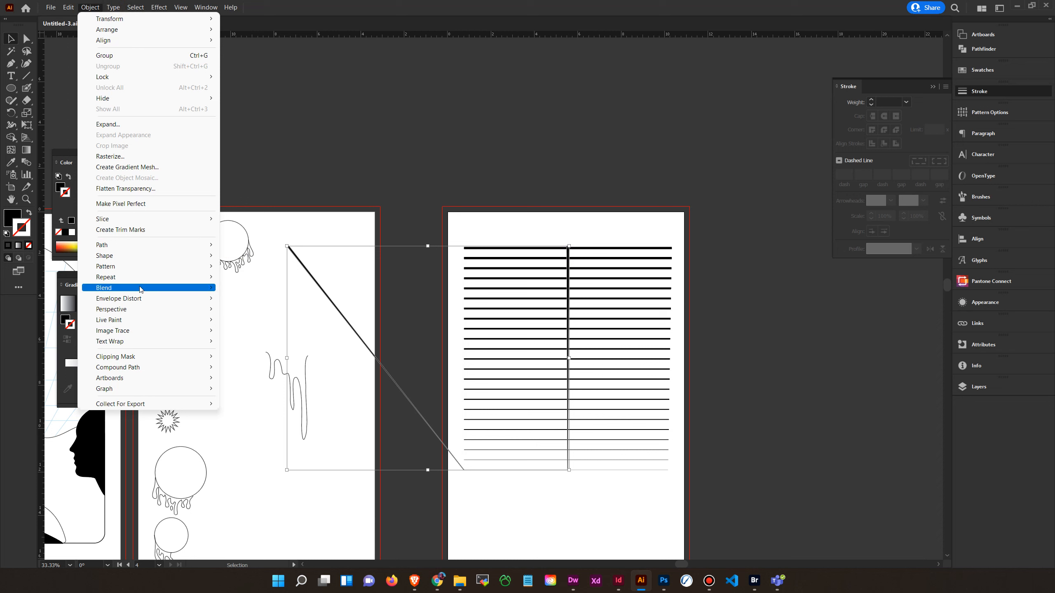
{"action": "mouse_move", "coordinate": [174, 288]}
{"action": "left_click", "coordinate": [246, 288]}
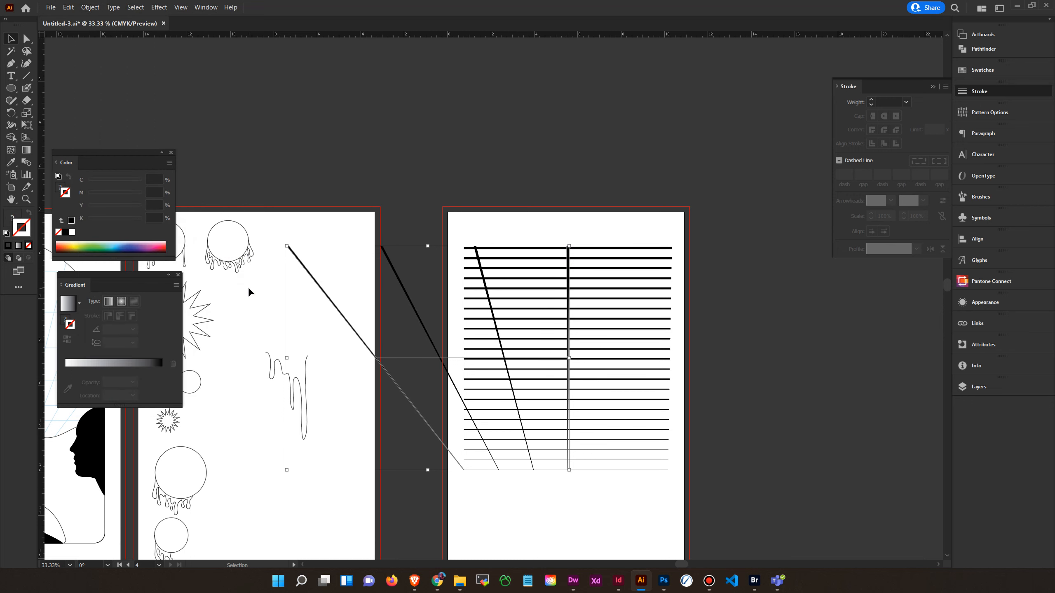
Step: Set the spacing of the blend between the bars to Specified Steps with 12 steps
{"action": "left_click", "coordinate": [101, 7]}
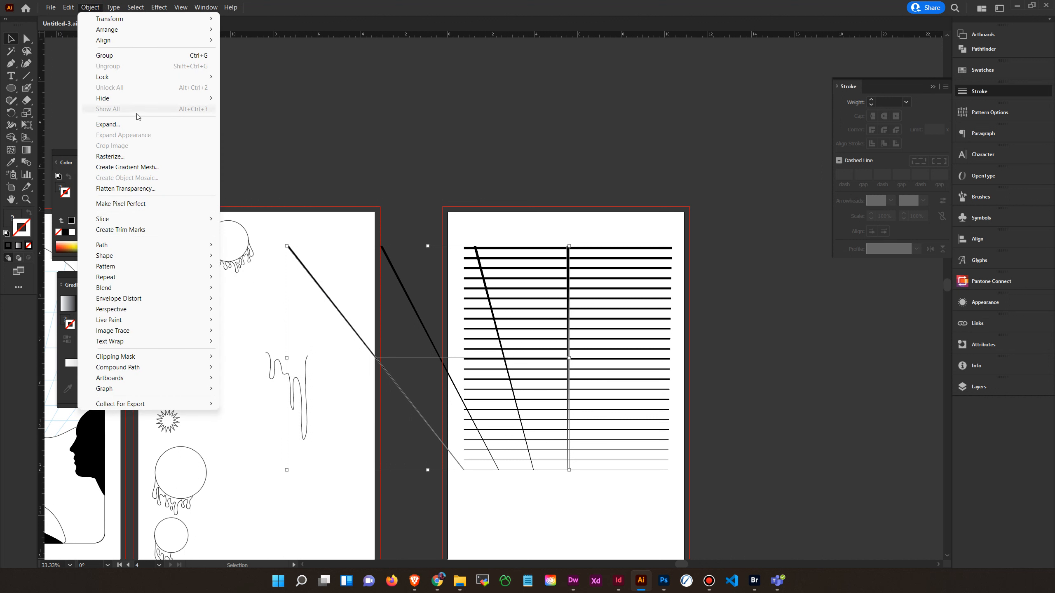
{"action": "mouse_move", "coordinate": [152, 292]}
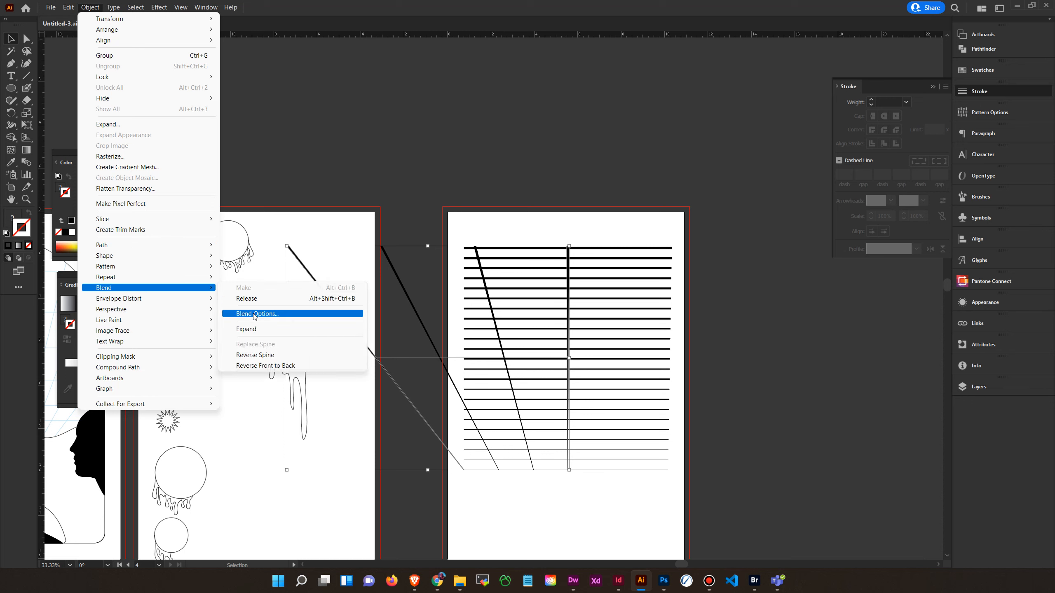
{"action": "left_click", "coordinate": [252, 315]}
{"action": "left_click", "coordinate": [797, 340]}
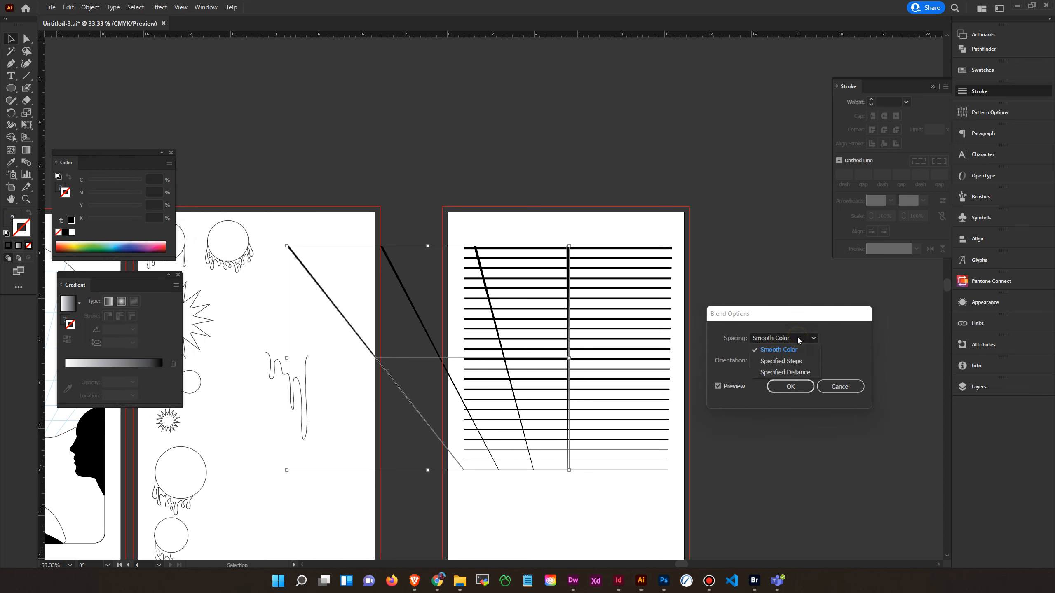
{"action": "left_click", "coordinate": [803, 359]}
{"action": "key", "text": "Up"}
{"action": "key", "text": "Up"}
{"action": "key", "text": "Up"}
{"action": "key", "text": "Up"}
{"action": "key", "text": "Up"}
{"action": "key", "text": "Up"}
{"action": "key", "text": "Up"}
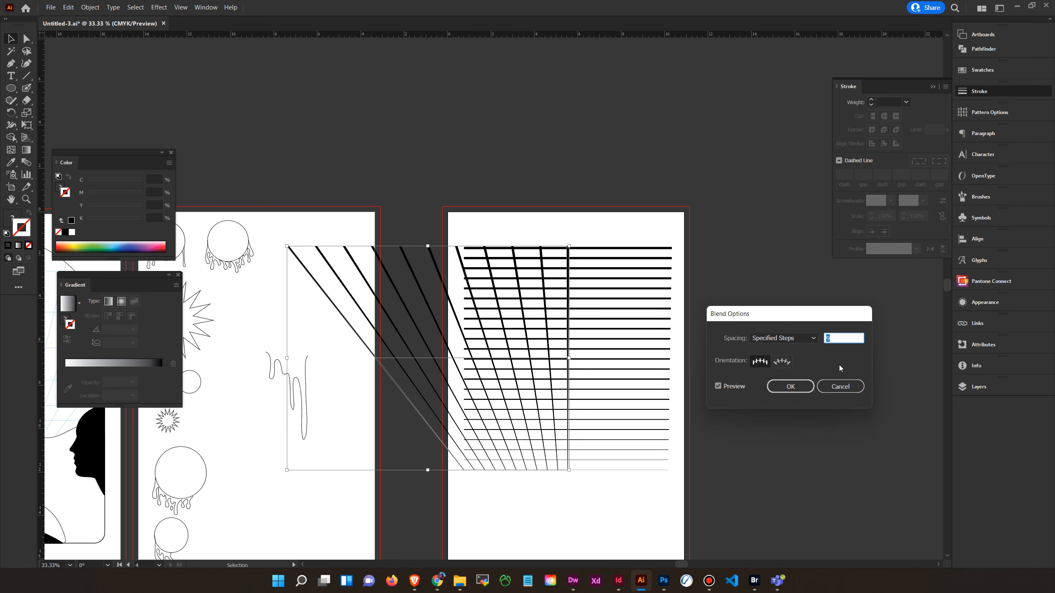
{"action": "key", "text": "Up"}
{"action": "key", "text": "Up"}
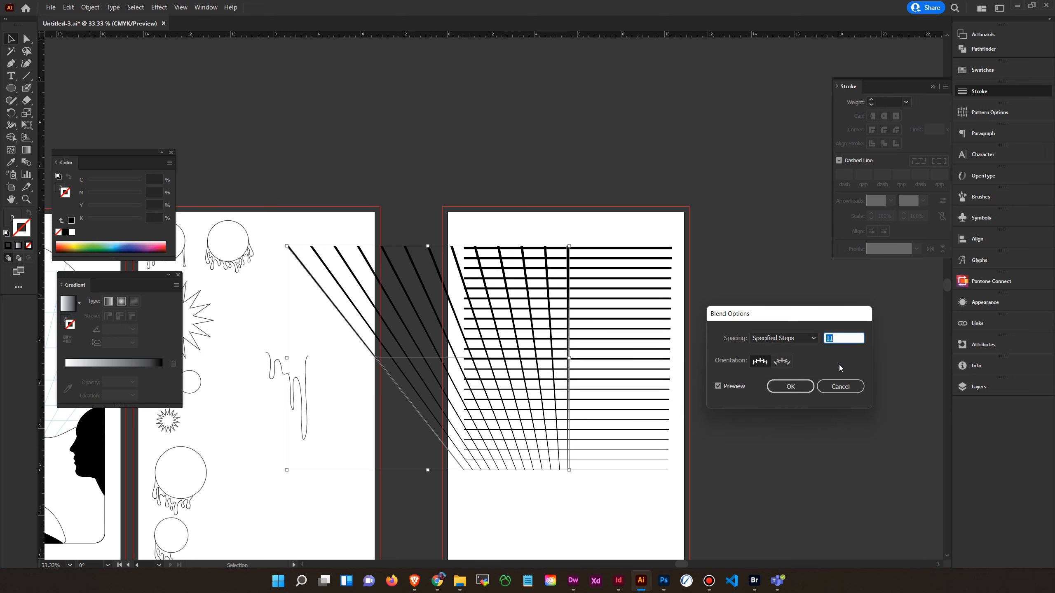
{"action": "key", "text": "Up"}
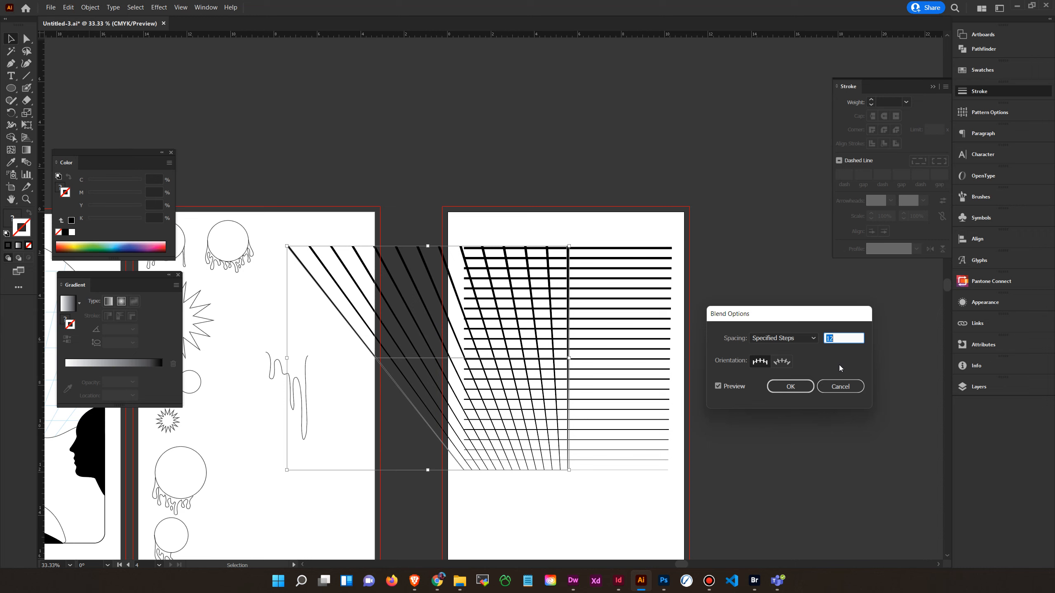
{"action": "left_click", "coordinate": [778, 386]}
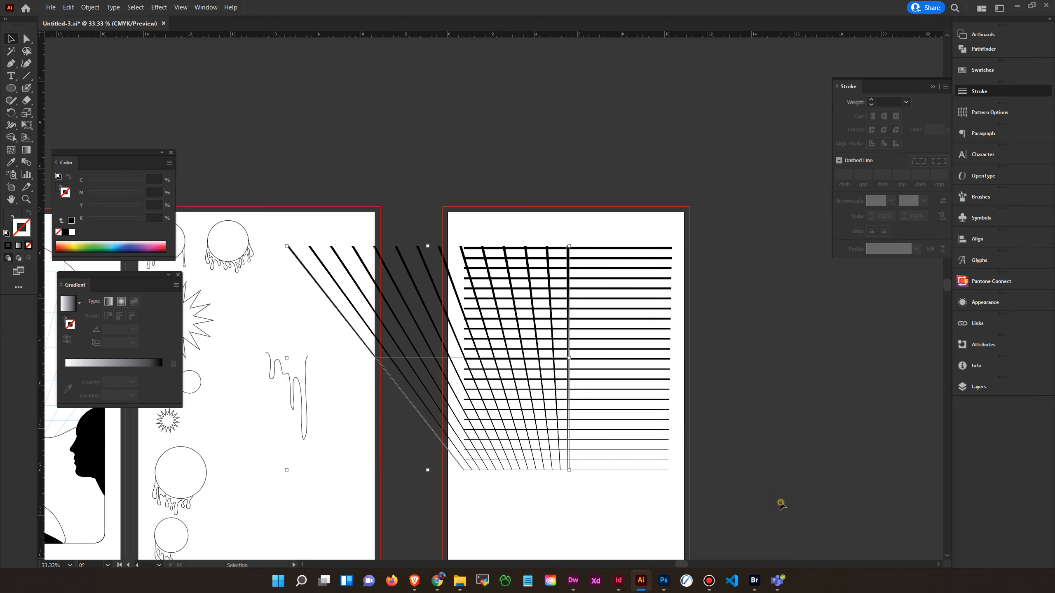
Step: Create a copy of the bar blend reflected across the vertical axis and align it with the centre bar, fanning out to the right
{"action": "right_click", "coordinate": [568, 284]}
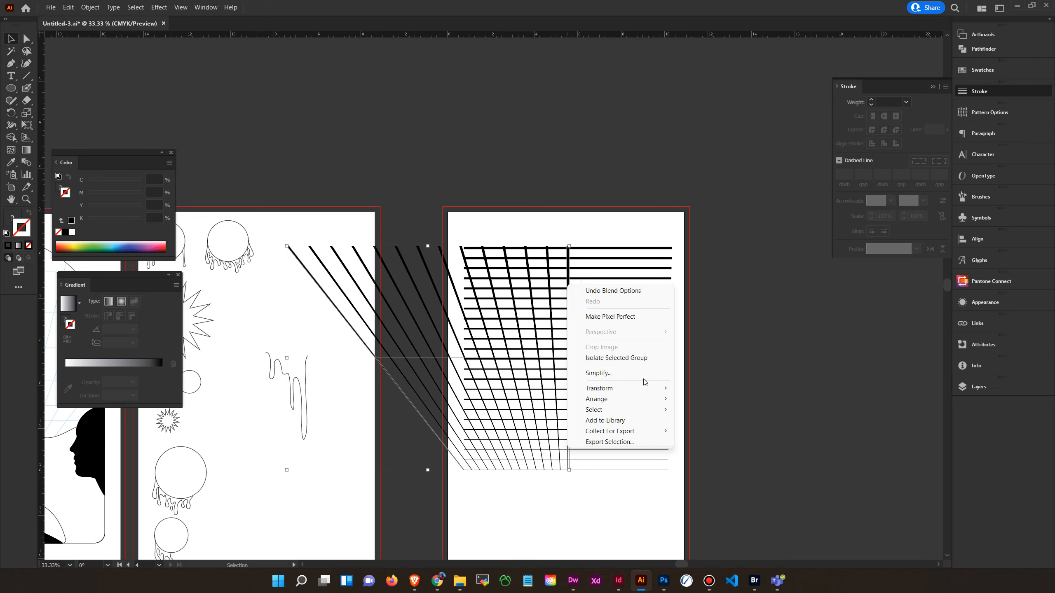
{"action": "mouse_move", "coordinate": [661, 388]}
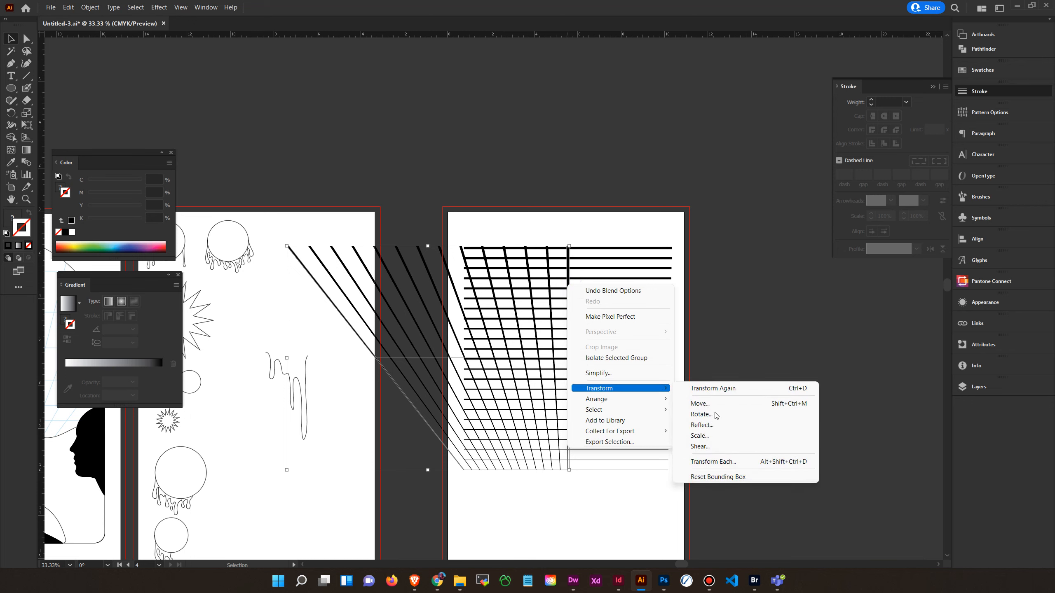
{"action": "left_click", "coordinate": [702, 425]}
{"action": "left_click_drag", "start_coordinate": [549, 193], "coordinate": [725, 94]}
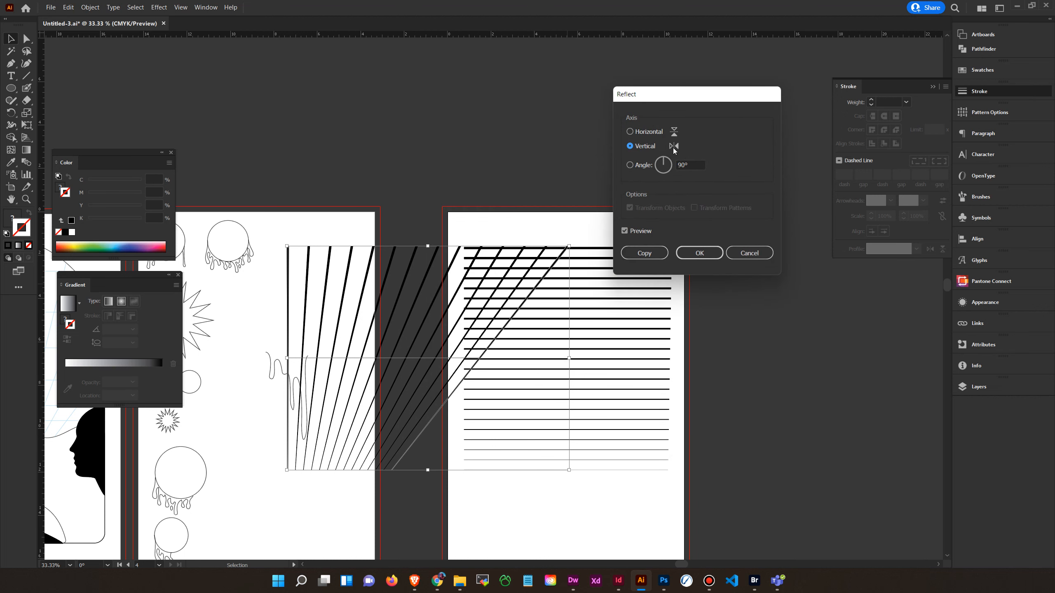
{"action": "left_click", "coordinate": [644, 253]}
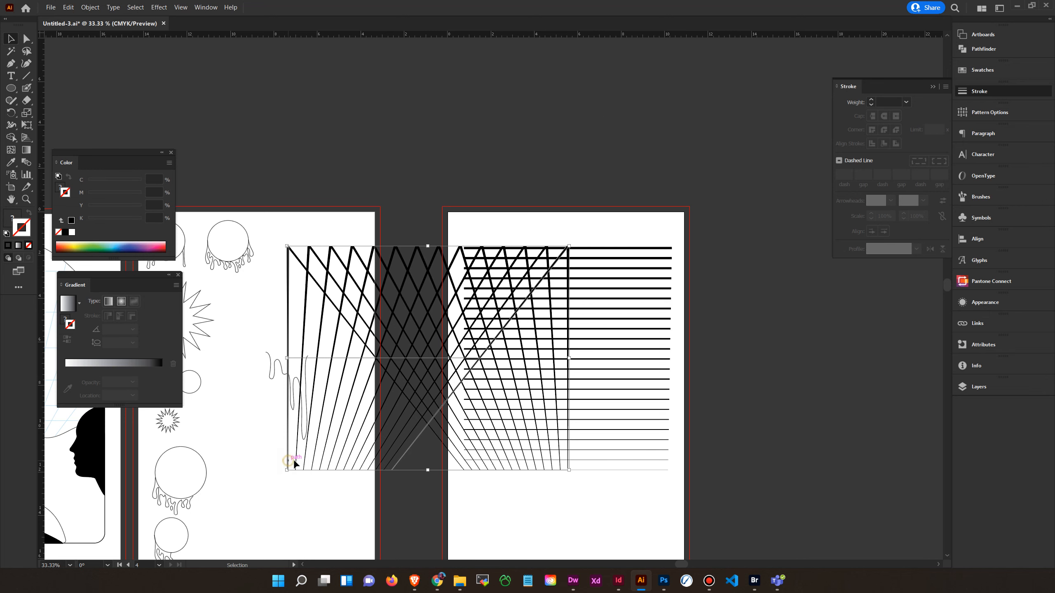
{"action": "left_click_drag", "start_coordinate": [287, 462], "coordinate": [568, 456]}
{"action": "left_click", "coordinate": [580, 506]}
{"action": "left_click_drag", "start_coordinate": [607, 518], "coordinate": [626, 489]}
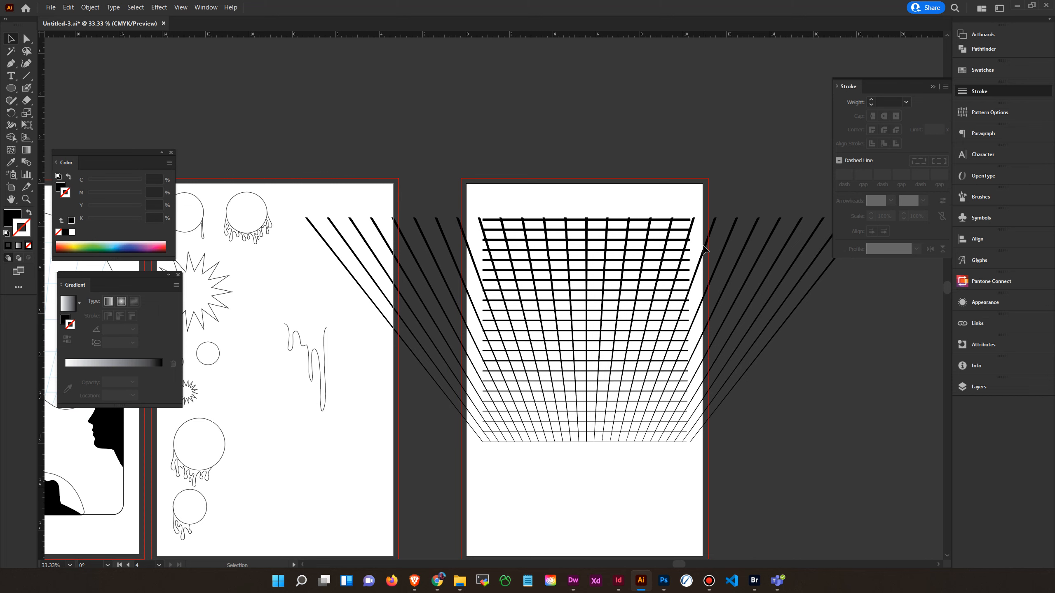
Step: Examine the mirrored grid as a whole alongside the artwork on the other artboards
{"action": "left_click_drag", "start_coordinate": [531, 480], "coordinate": [604, 491]}
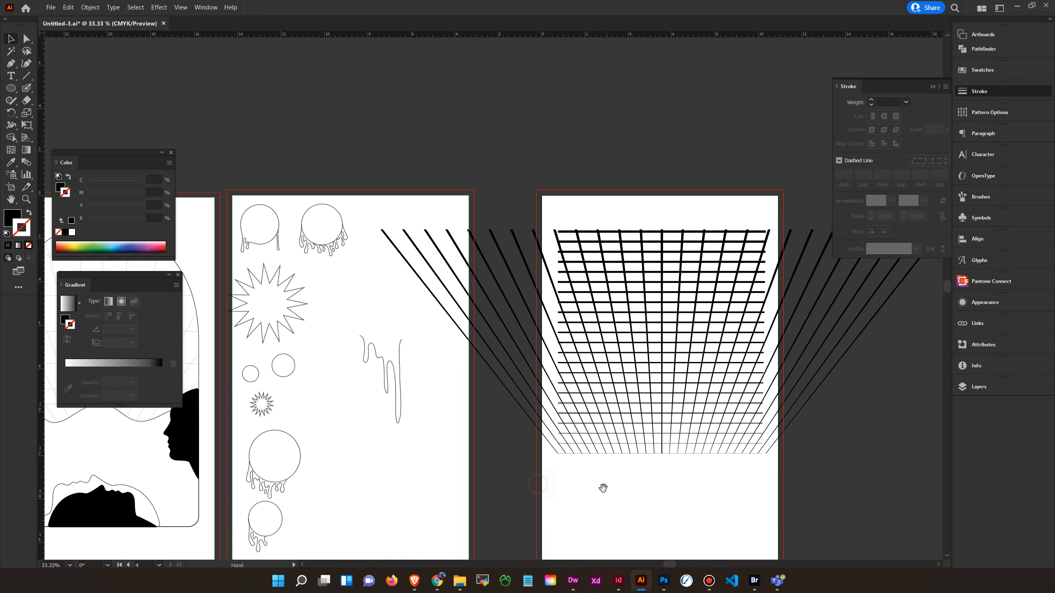
{"action": "key", "text": "ctrl+minus"}
{"action": "key", "text": "ctrl+minus"}
{"action": "key", "text": "ctrl+minus"}
{"action": "key", "text": "ctrl+minus"}
{"action": "key", "text": "ctrl+minus"}
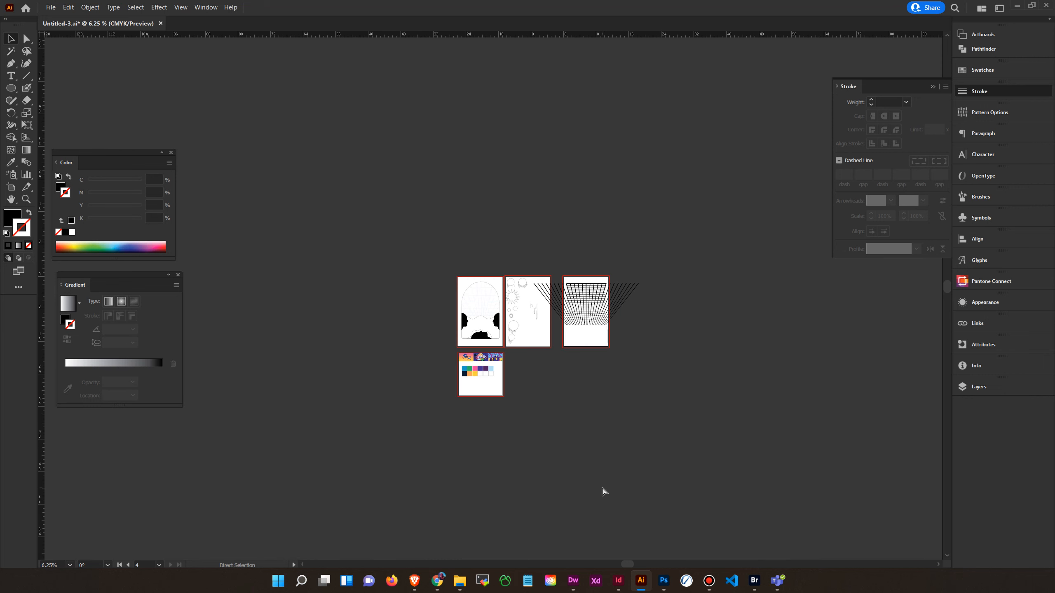
{"action": "key", "text": "ctrl+plus"}
{"action": "key", "text": "ctrl+plus"}
{"action": "key", "text": "ctrl+plus"}
{"action": "key", "text": "ctrl+plus"}
{"action": "key", "text": "ctrl+plus"}
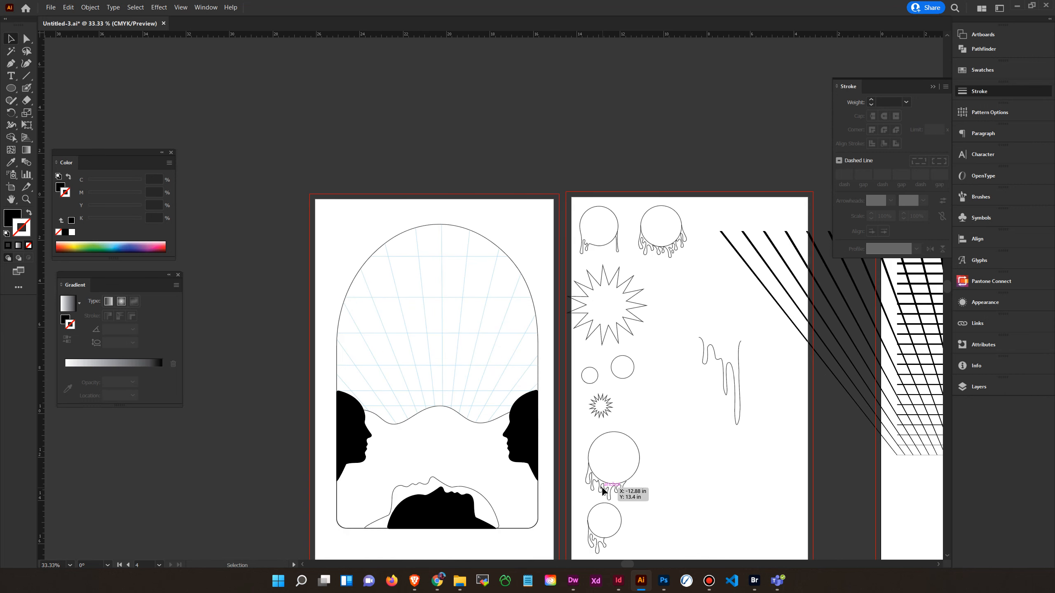
{"action": "scroll", "coordinate": [481, 371], "scroll_direction": "right", "scroll_amount": 10}
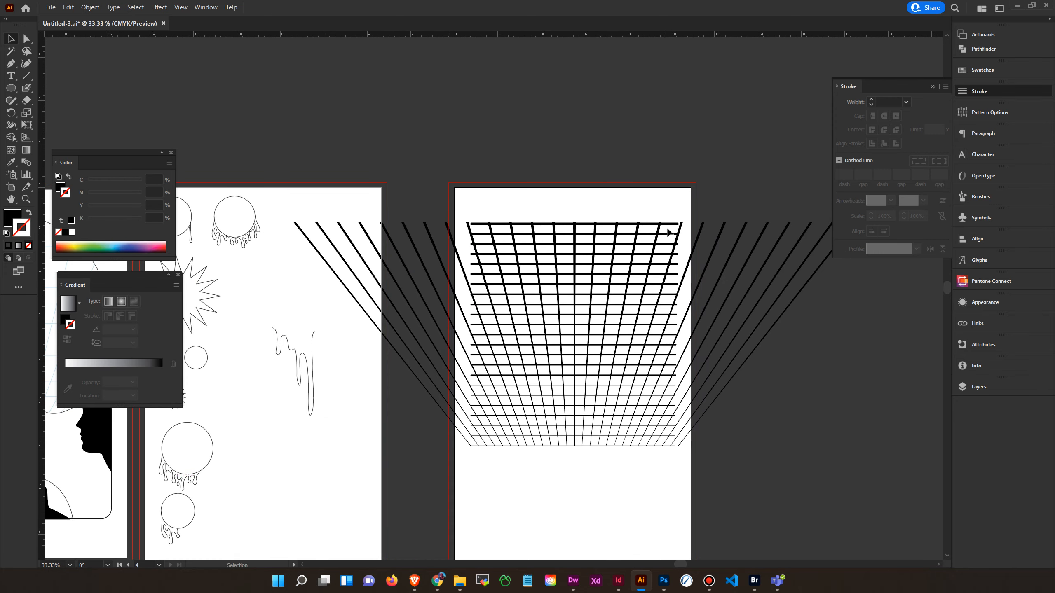
Step: Stretch the horizontal line blend on both sides so it spans the full width of the slanted bars
{"action": "left_click", "coordinate": [671, 228]}
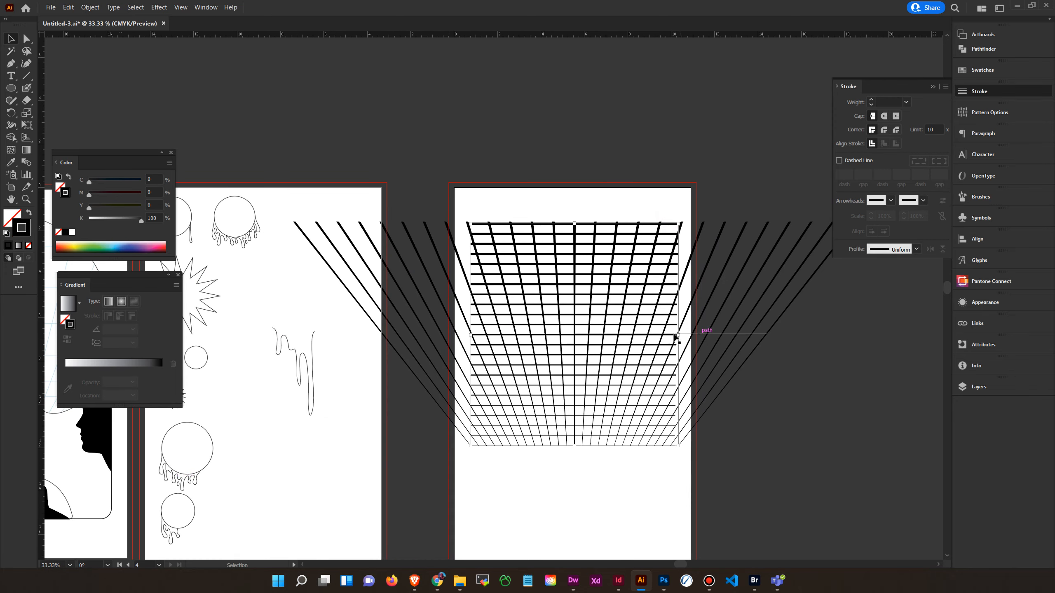
{"action": "left_click_drag", "start_coordinate": [679, 334], "coordinate": [871, 336]}
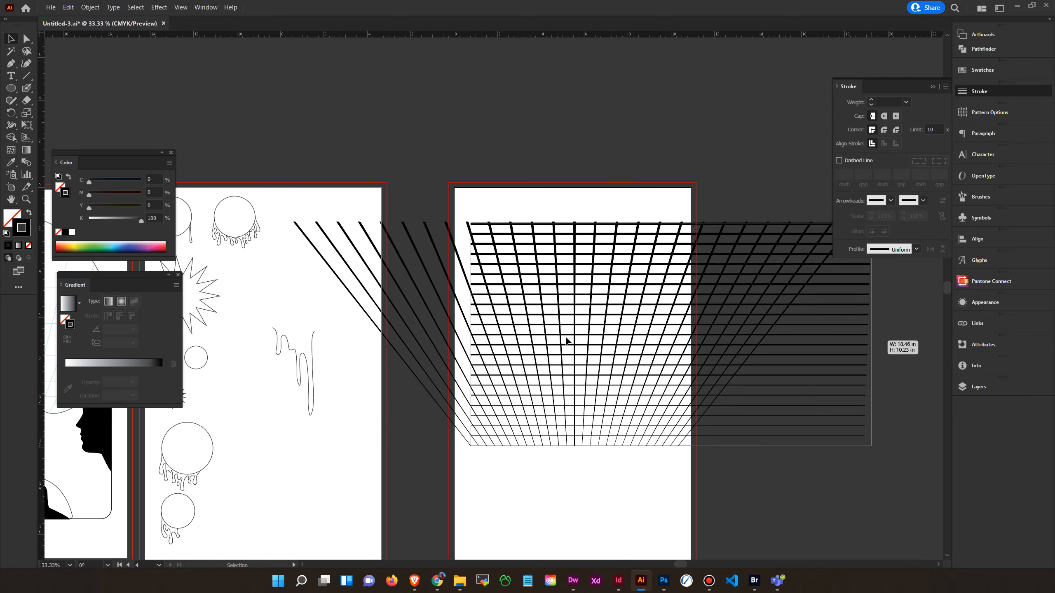
{"action": "left_click_drag", "start_coordinate": [471, 336], "coordinate": [293, 348]}
{"action": "left_click", "coordinate": [540, 468]}
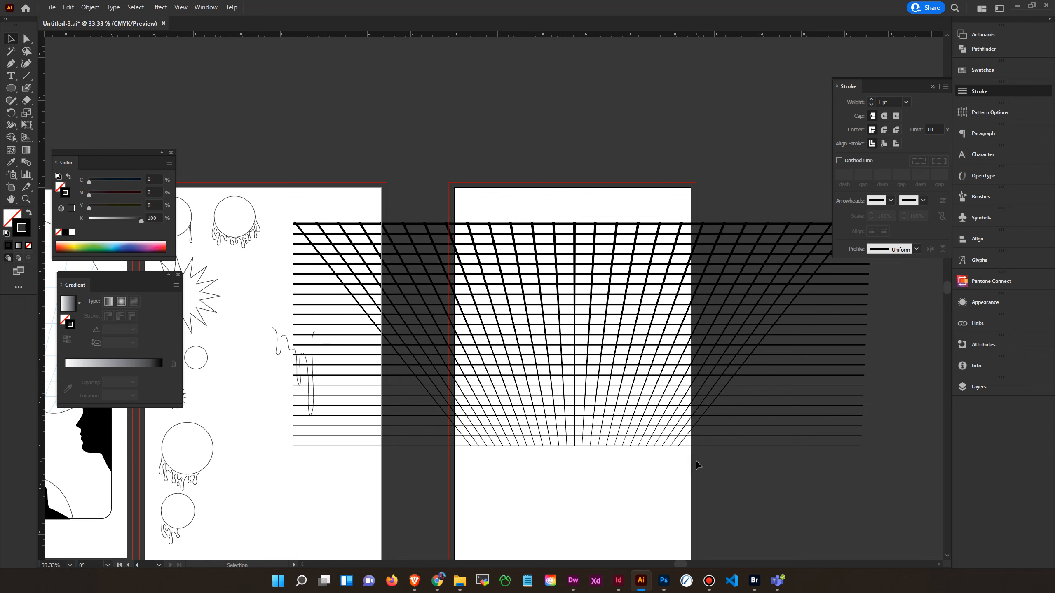
Step: Undo the grid changes all the way back to the horizontal line blend alone, without any vertical bars
{"action": "key", "text": "ctrl+equal"}
{"action": "key", "text": "ctrl+equal"}
{"action": "key", "text": "ctrl+equal"}
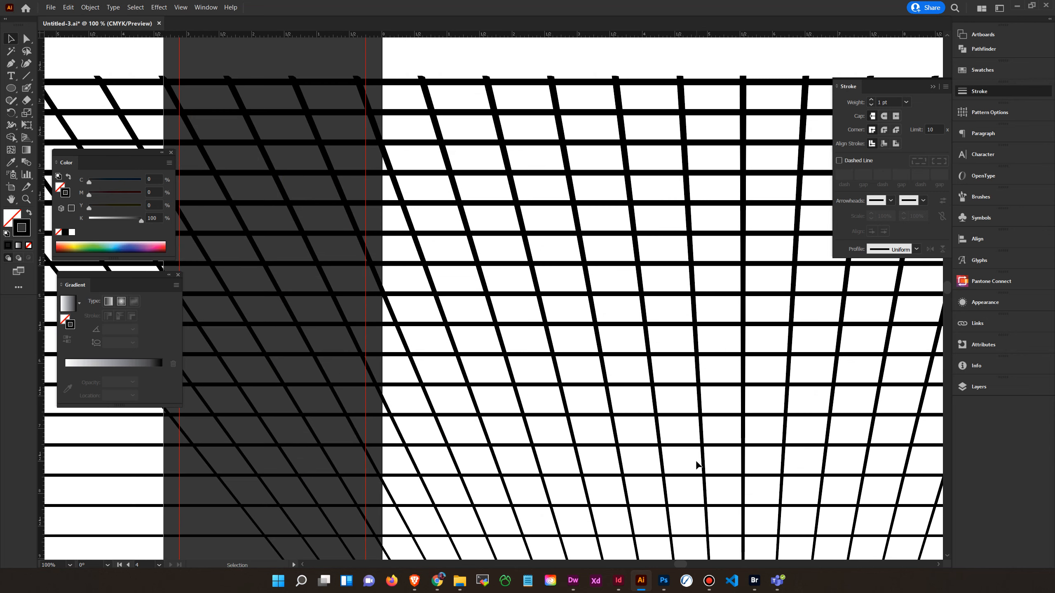
{"action": "left_click", "coordinate": [622, 103]}
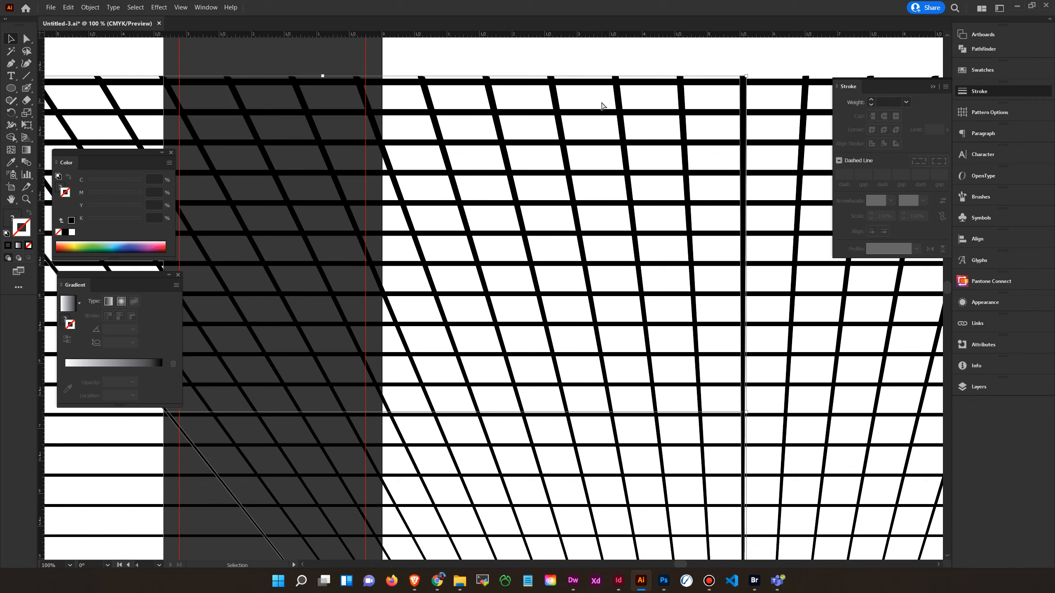
{"action": "key", "text": "ctrl+z"}
{"action": "key", "text": "ctrl+z"}
{"action": "key", "text": "ctrl+z"}
{"action": "key", "text": "ctrl+z"}
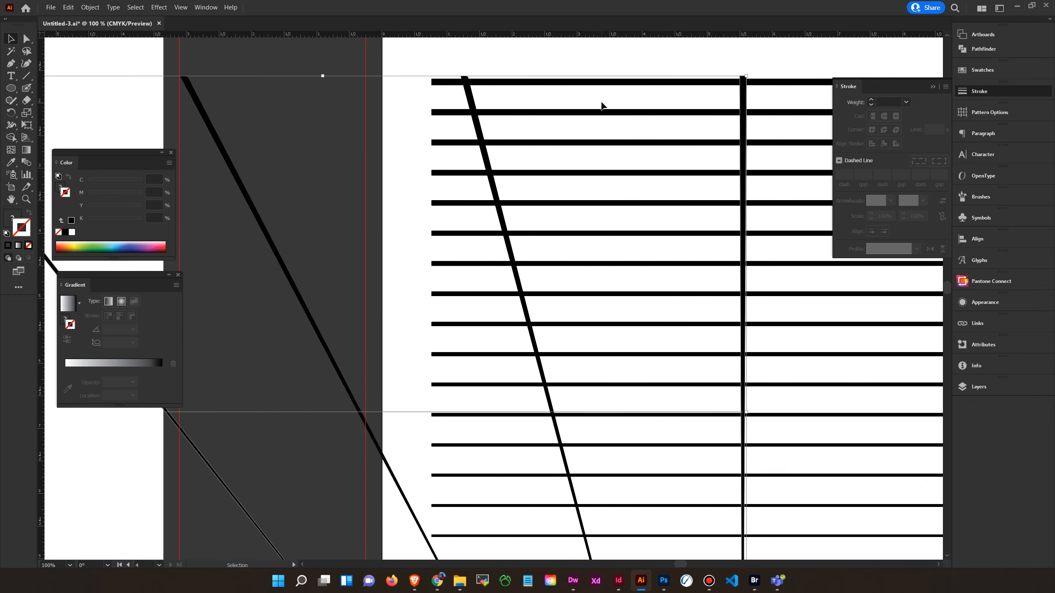
{"action": "key", "text": "ctrl+z"}
{"action": "key", "text": "ctrl+z"}
{"action": "key", "text": "ctrl+z"}
{"action": "key", "text": "ctrl+z"}
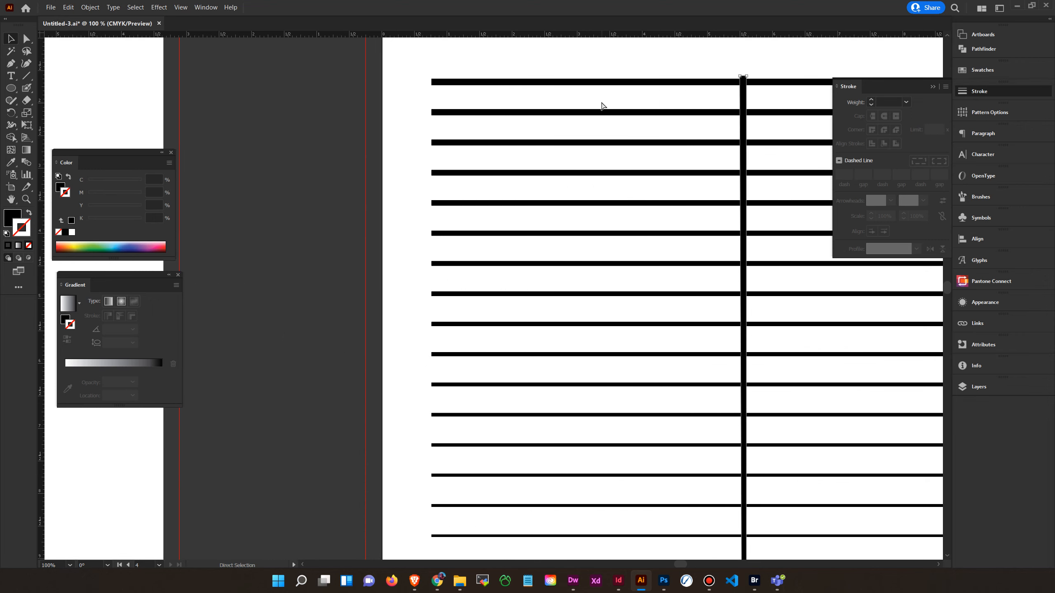
{"action": "key", "text": "ctrl+z"}
{"action": "key", "text": "ctrl+z"}
{"action": "key", "text": "ctrl+z"}
{"action": "key", "text": "ctrl+z"}
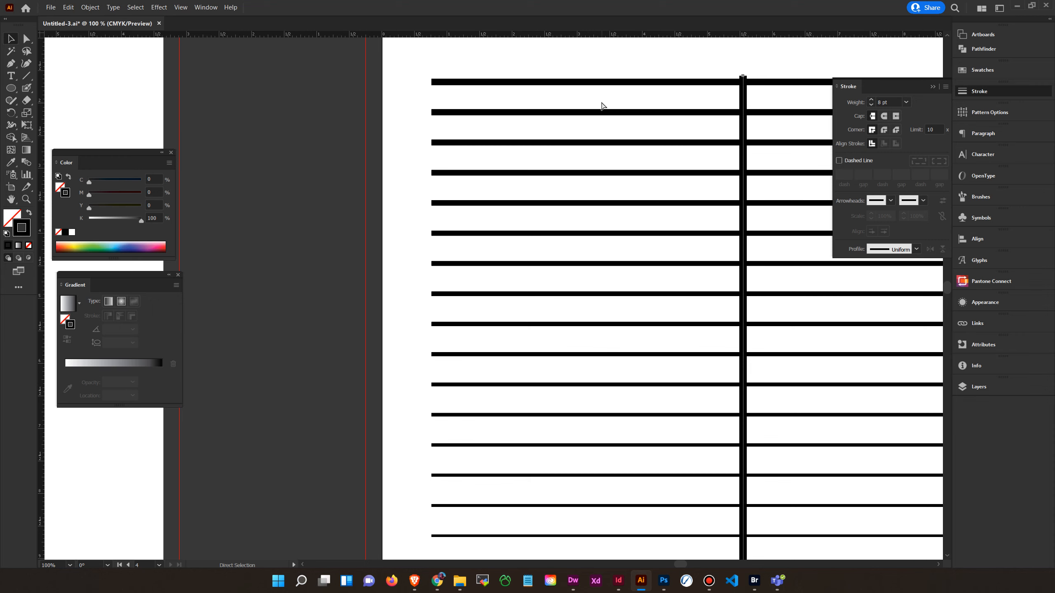
{"action": "key", "text": "ctrl+z"}
{"action": "key", "text": "ctrl+z"}
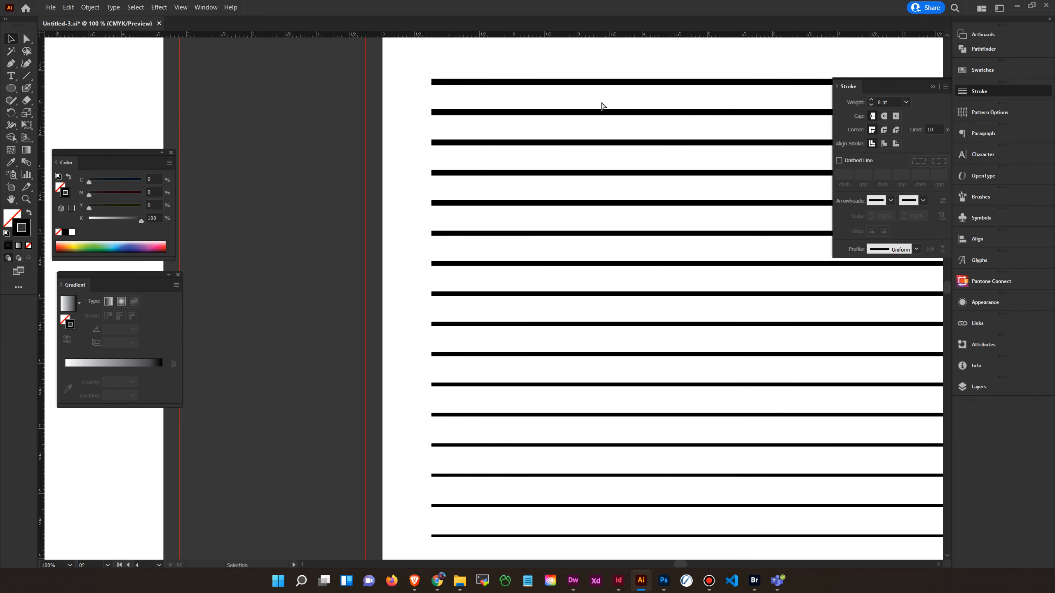
{"action": "key", "text": "ctrl+minus"}
{"action": "key", "text": "ctrl+minus"}
{"action": "key", "text": "ctrl+minus"}
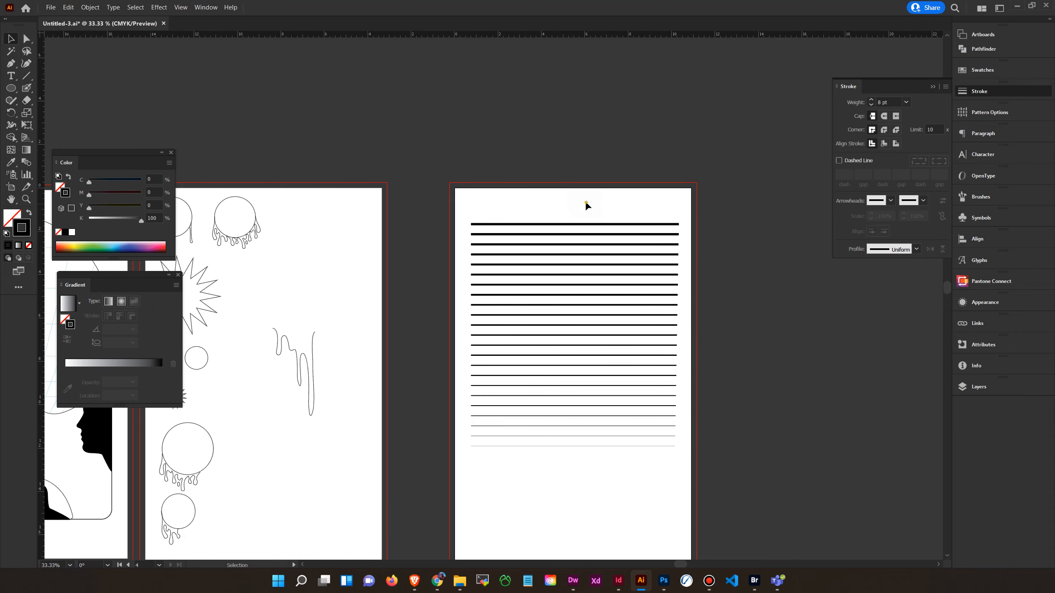
Step: Draw a straight vertical line with the Pen tool through the middle of the horizontal lines, from the topmost to the lowest one
{"action": "left_click_drag", "start_coordinate": [585, 201], "coordinate": [630, 484]}
{"action": "left_click", "coordinate": [690, 476]}
{"action": "left_click", "coordinate": [11, 63]}
{"action": "left_click", "coordinate": [578, 225]}
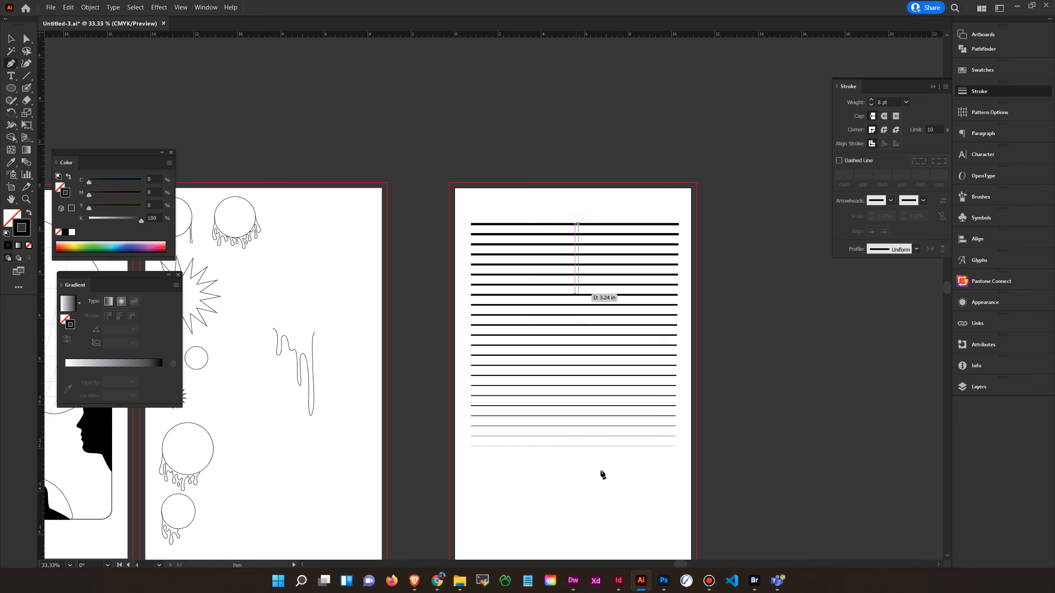
{"action": "left_click", "coordinate": [578, 446]}
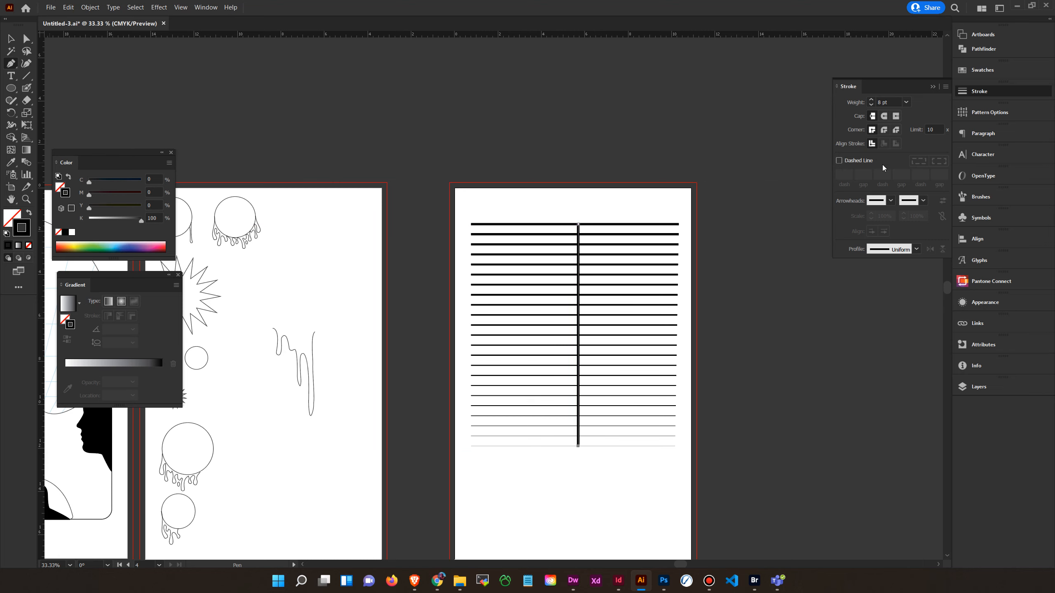
Step: Apply the triangular tapering width profile to the vertical line, then deselect it
{"action": "left_click", "coordinate": [916, 251]}
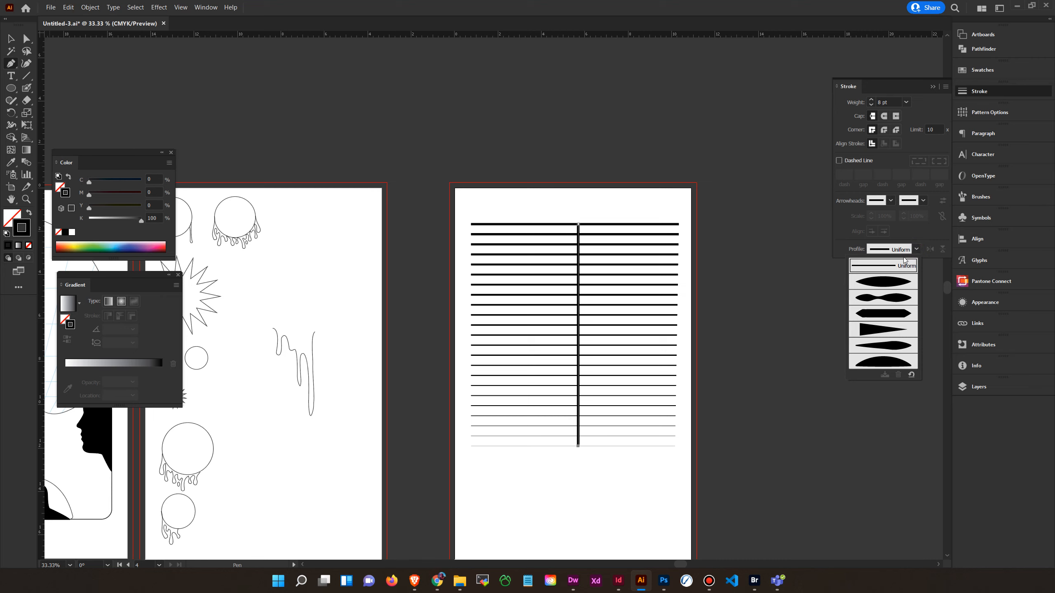
{"action": "left_click", "coordinate": [893, 331]}
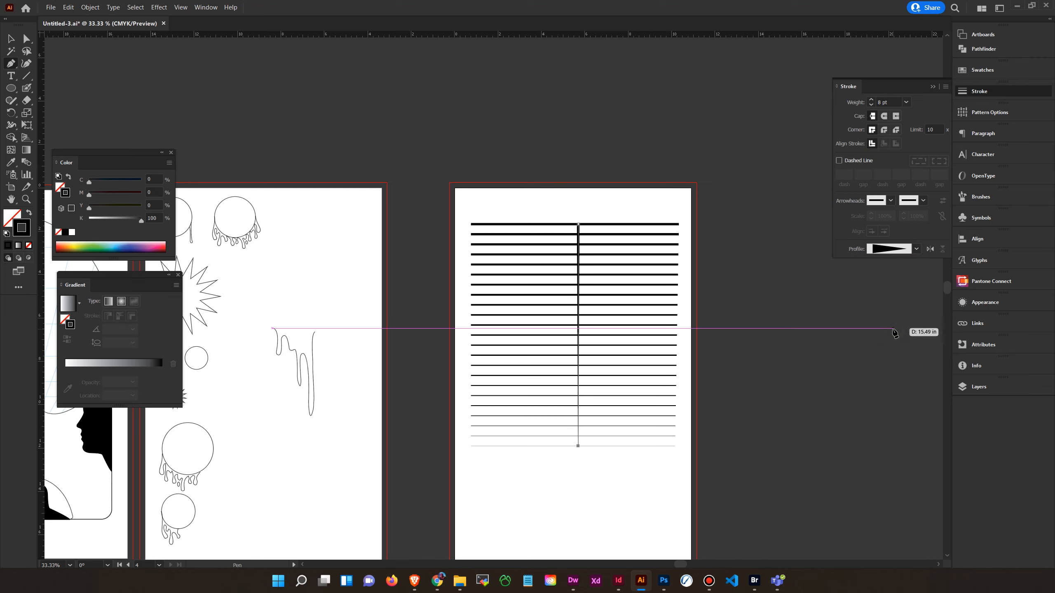
{"action": "left_click", "coordinate": [11, 39]}
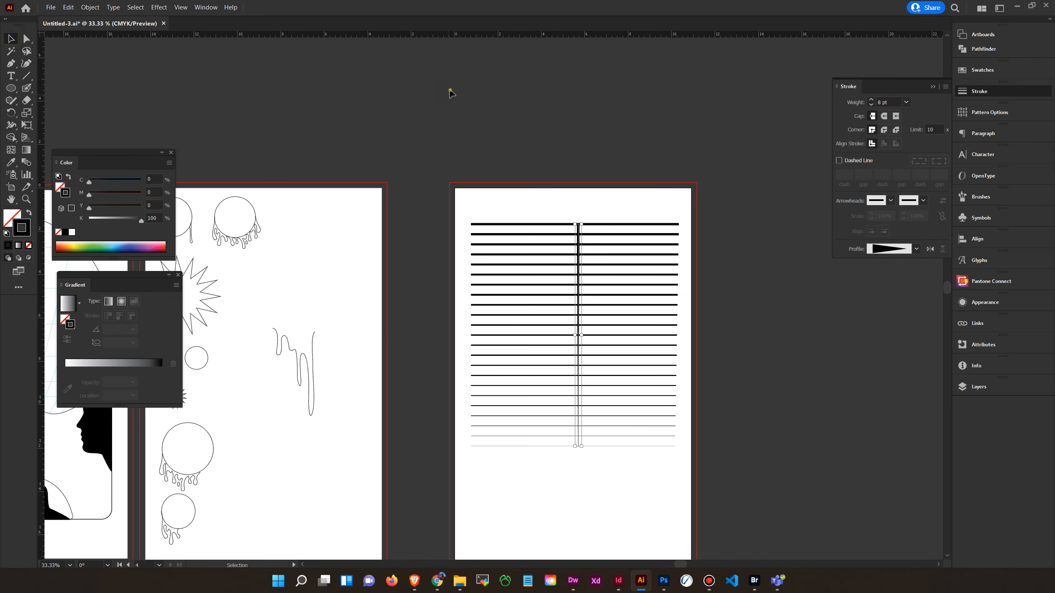
{"action": "left_click", "coordinate": [453, 91]}
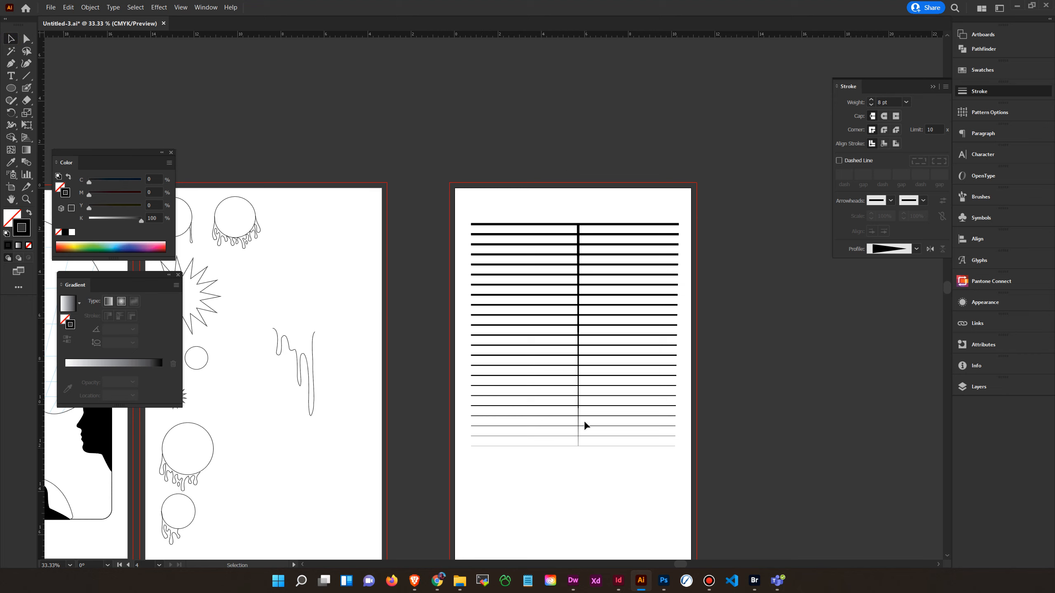
Step: With nothing selected, set the fill to the dark blue swatch C=94 M=81 Y=50 K=60 and the stroke to none
{"action": "left_click_drag", "start_coordinate": [611, 205], "coordinate": [693, 518]}
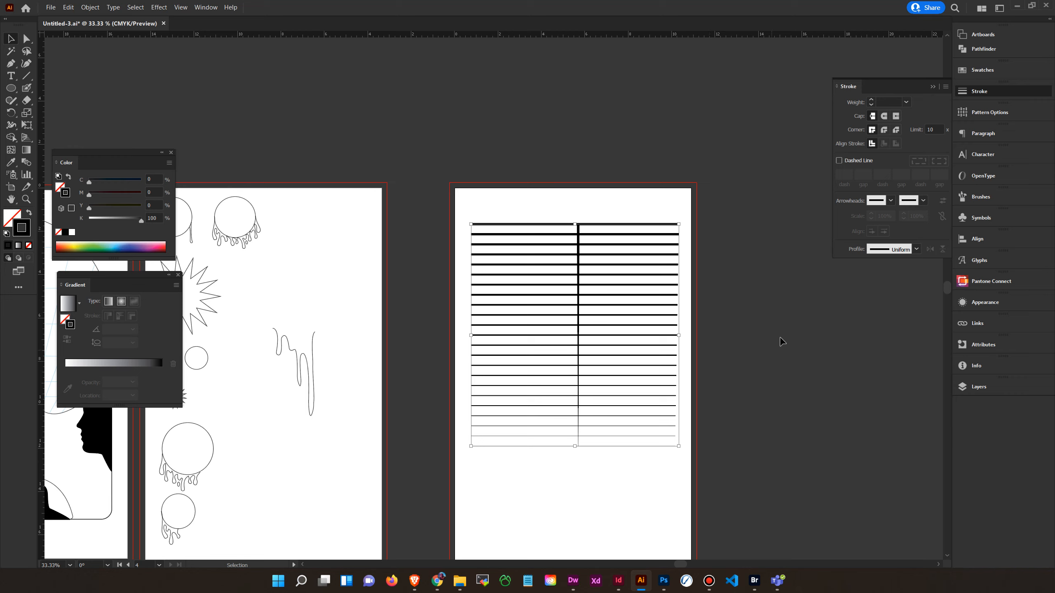
{"action": "left_click", "coordinate": [812, 319]}
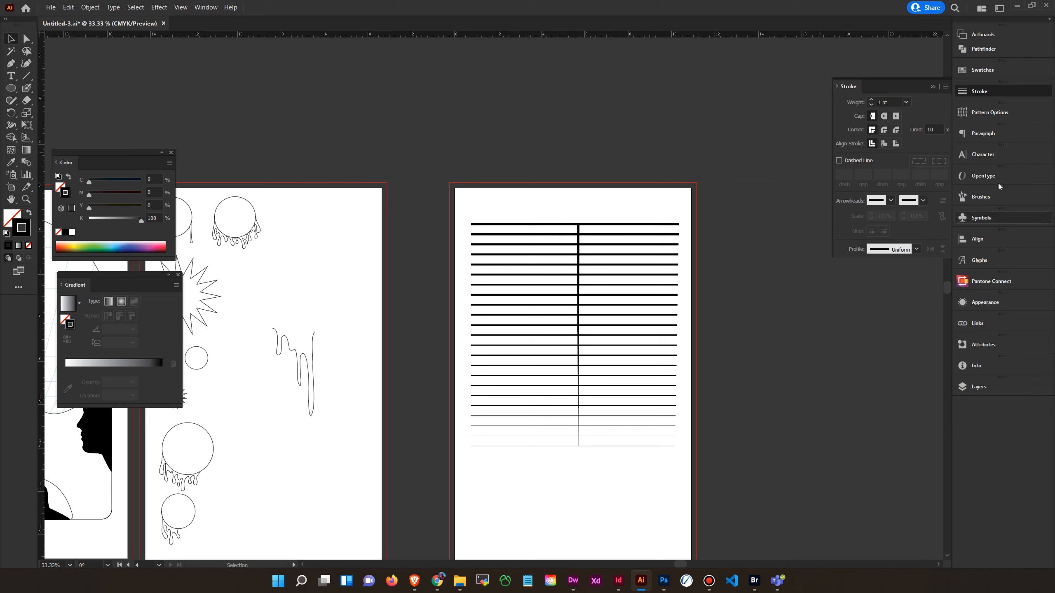
{"action": "left_click", "coordinate": [1006, 65]}
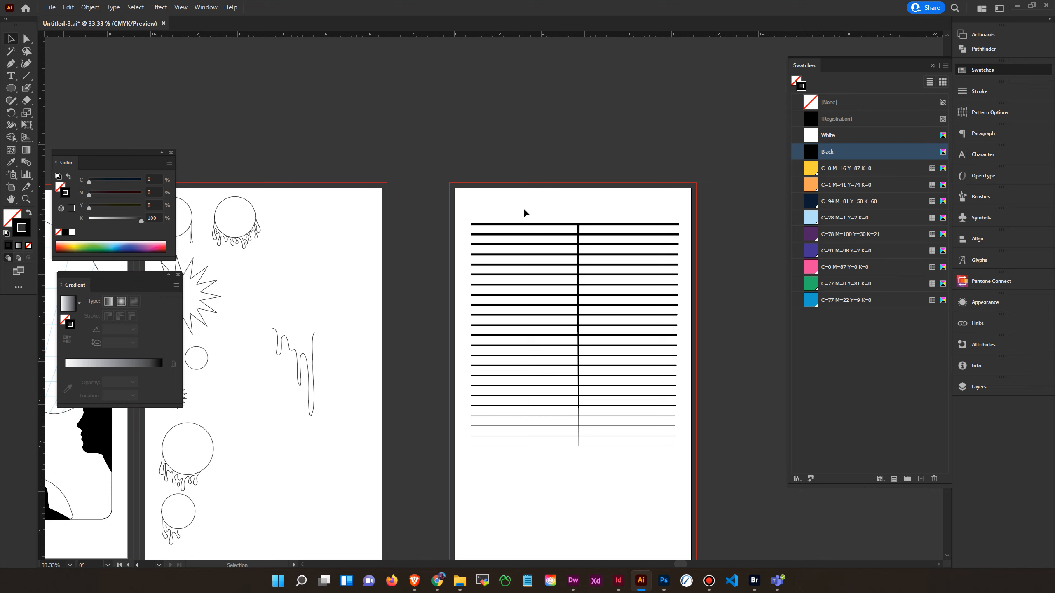
{"action": "left_click", "coordinate": [848, 206]}
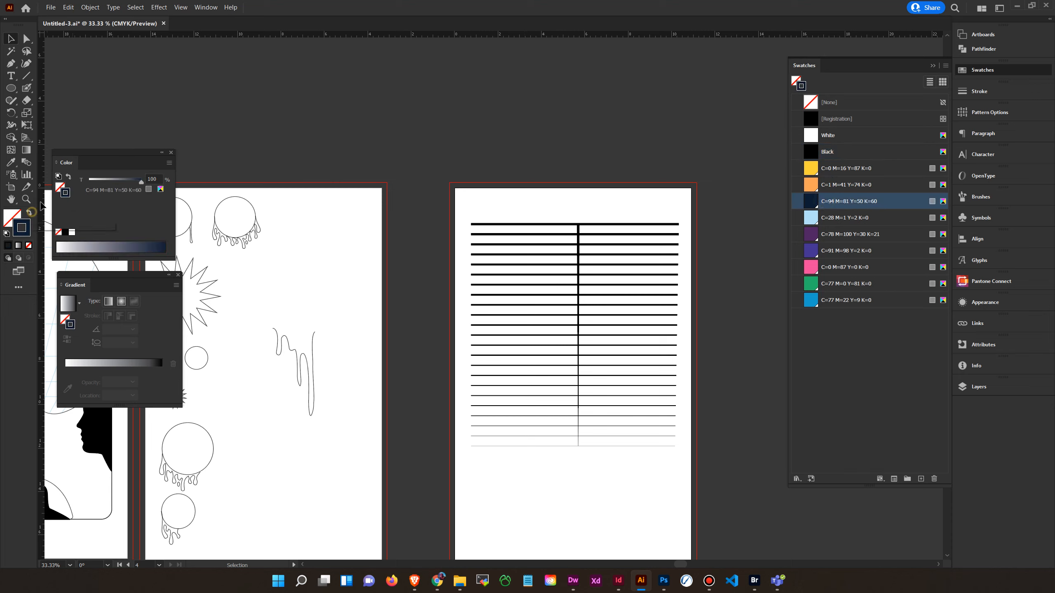
{"action": "left_click", "coordinate": [32, 212]}
Step: Draw a dark blue rectangle over the grid's artboard out to the bleed edges and extend it to the lower bleed line
{"action": "left_click", "coordinate": [11, 88]}
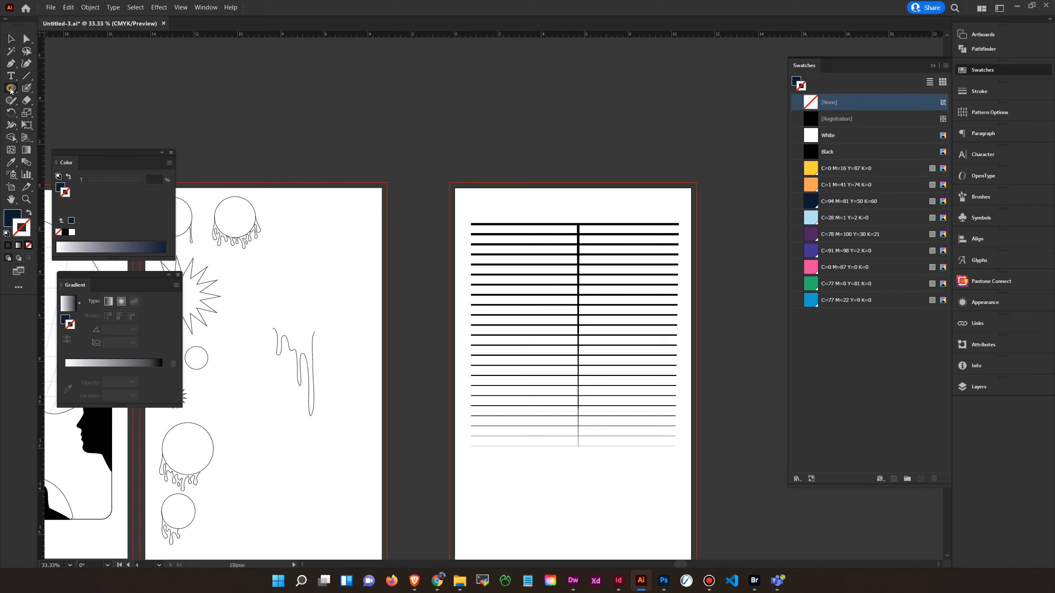
{"action": "left_click_drag", "start_coordinate": [11, 88], "coordinate": [45, 88]}
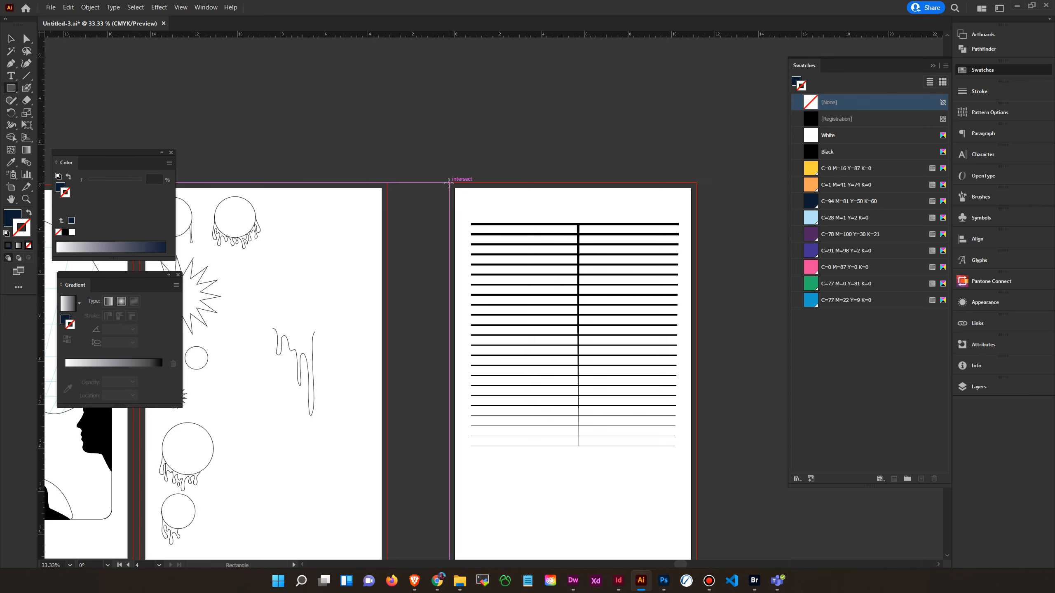
{"action": "left_click_drag", "start_coordinate": [450, 182], "coordinate": [697, 546]}
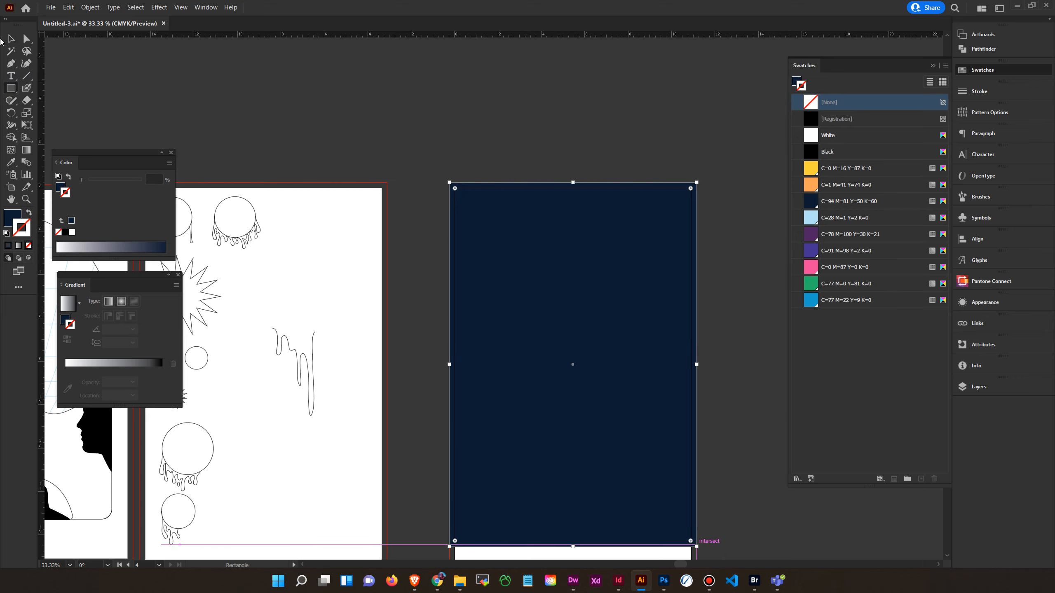
{"action": "left_click", "coordinate": [11, 39]}
{"action": "scroll", "coordinate": [578, 399], "scroll_direction": "down", "scroll_amount": 3}
{"action": "left_click_drag", "start_coordinate": [565, 463], "coordinate": [566, 482]}
Step: Send the dark blue rectangle to the back, behind the grid lines
{"action": "right_click", "coordinate": [572, 417]}
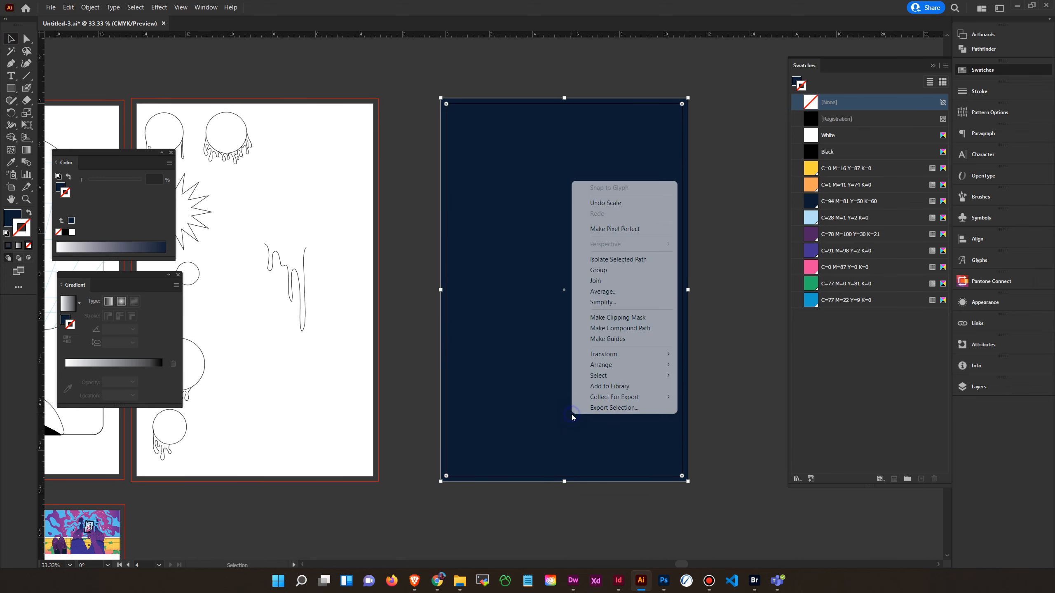
{"action": "mouse_move", "coordinate": [640, 364]}
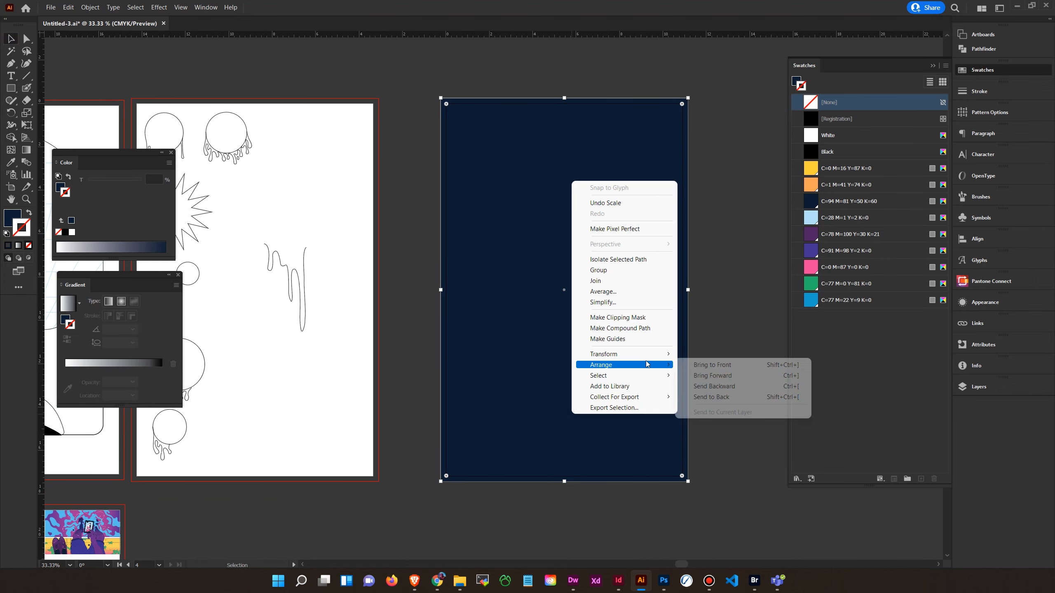
{"action": "left_click", "coordinate": [713, 397]}
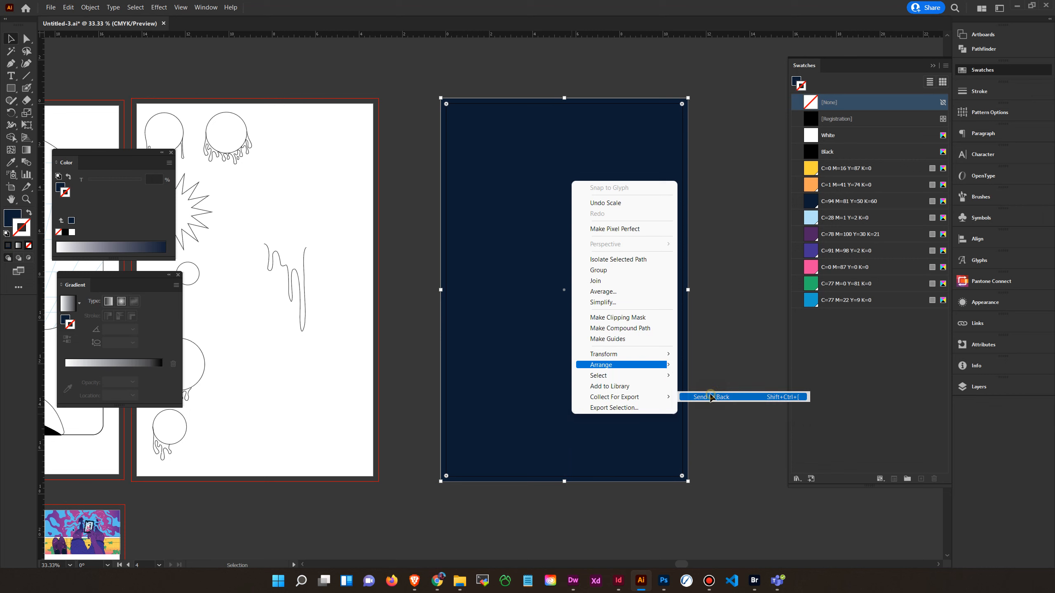
Step: With nothing selected, build a linear stroke gradient from pink C=0 M=87 Y=0 K=0 stops, at the start, about 28% and about 81%
{"action": "left_click", "coordinate": [744, 369]}
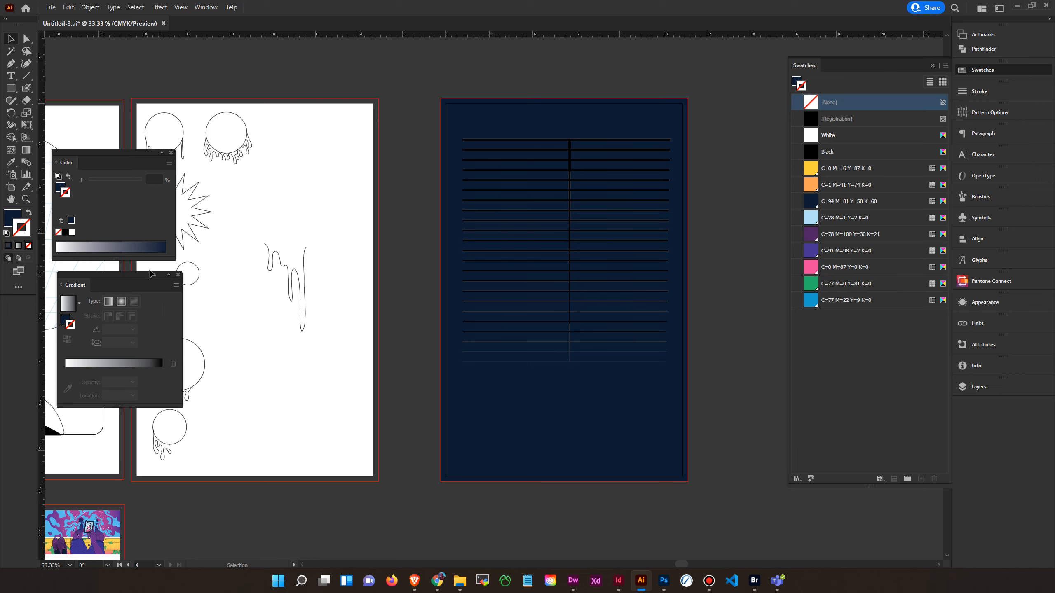
{"action": "left_click_drag", "start_coordinate": [174, 278], "coordinate": [747, 283]}
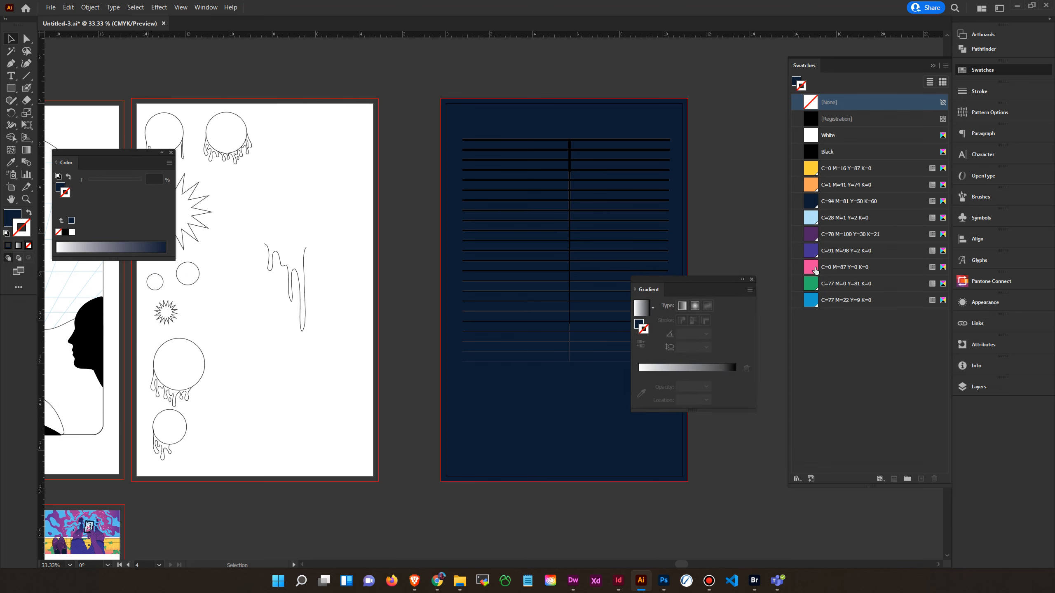
{"action": "left_click_drag", "start_coordinate": [811, 271], "coordinate": [733, 328]}
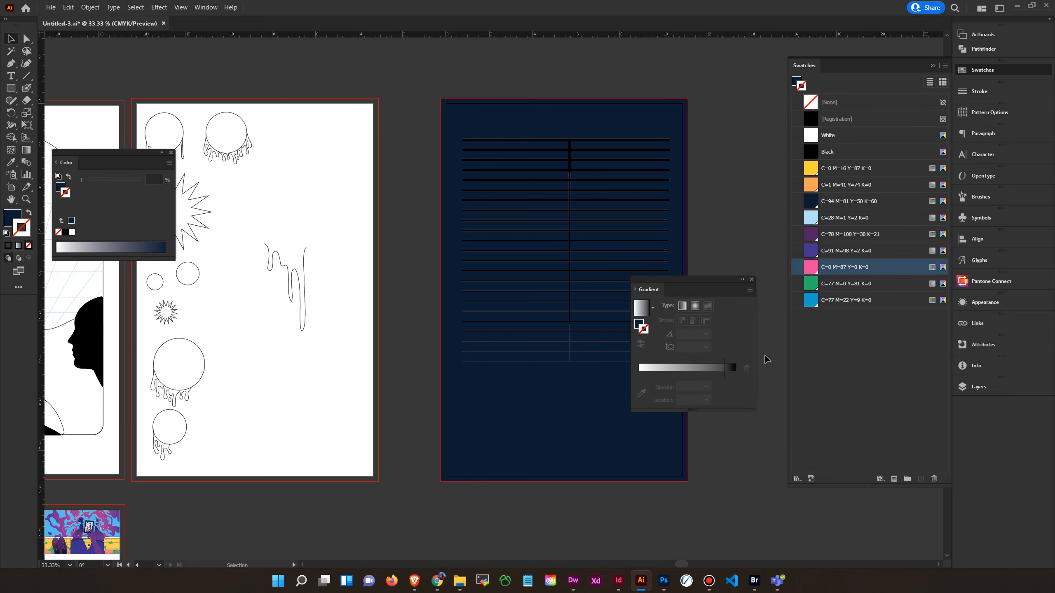
{"action": "left_click_drag", "start_coordinate": [767, 359], "coordinate": [717, 375]}
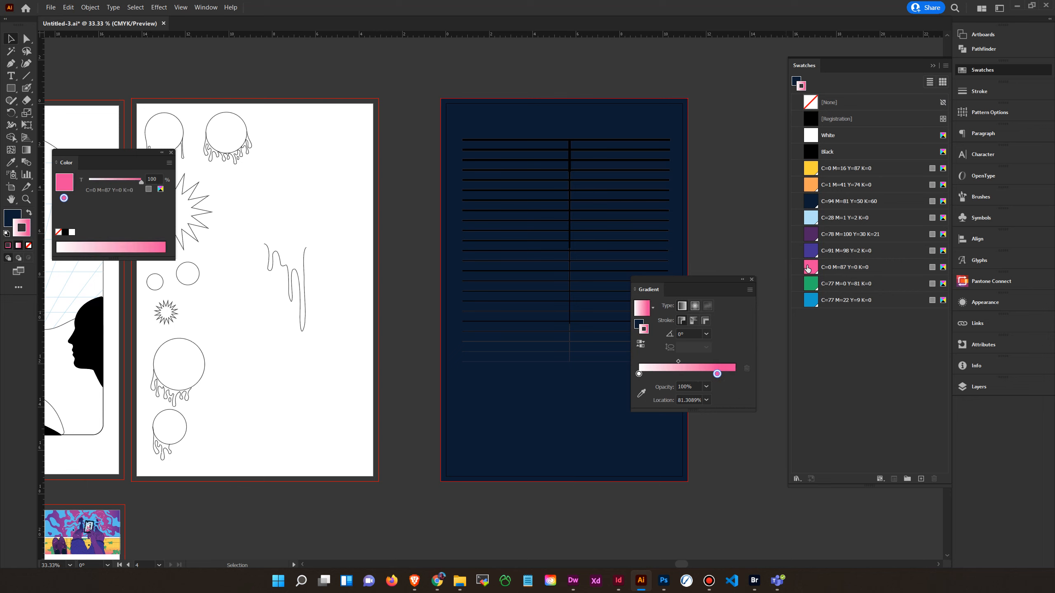
{"action": "left_click_drag", "start_coordinate": [808, 269], "coordinate": [640, 440]}
{"action": "left_click_drag", "start_coordinate": [811, 270], "coordinate": [640, 375]}
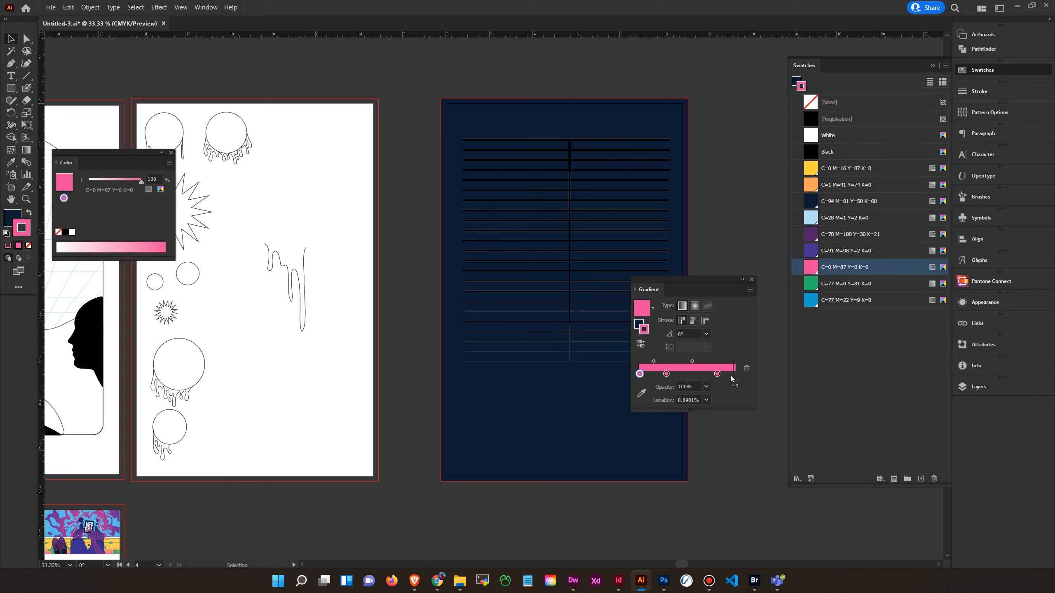
Step: Add a pink stop at the far end of the stroke gradient, at about 99%, and set its opacity to 0%
{"action": "left_click_drag", "start_coordinate": [735, 377], "coordinate": [735, 377]}
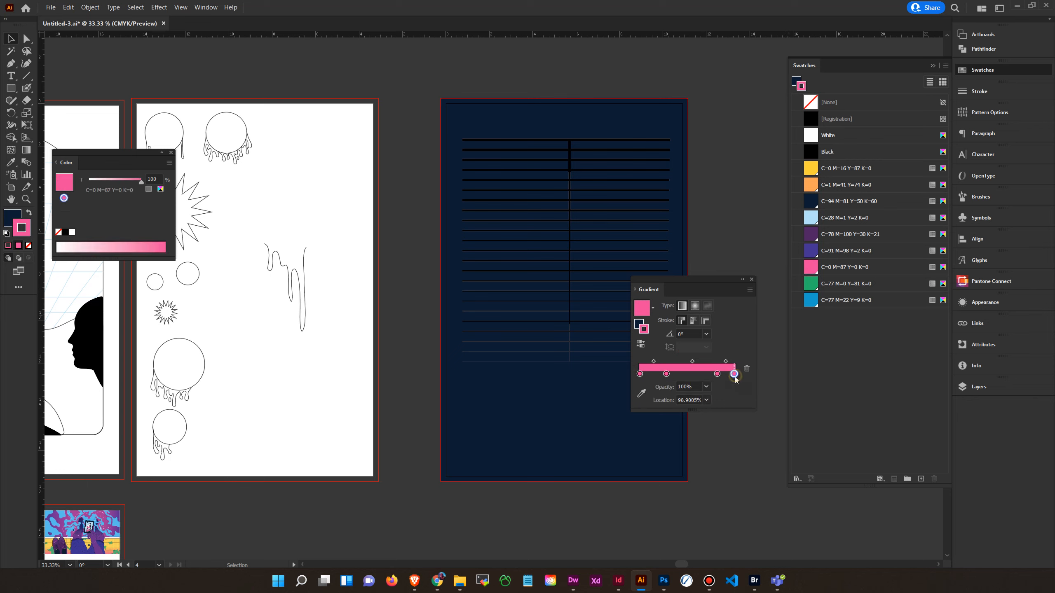
{"action": "double_click", "coordinate": [694, 387]}
{"action": "type", "text": "0"}
{"action": "key", "text": "Return"}
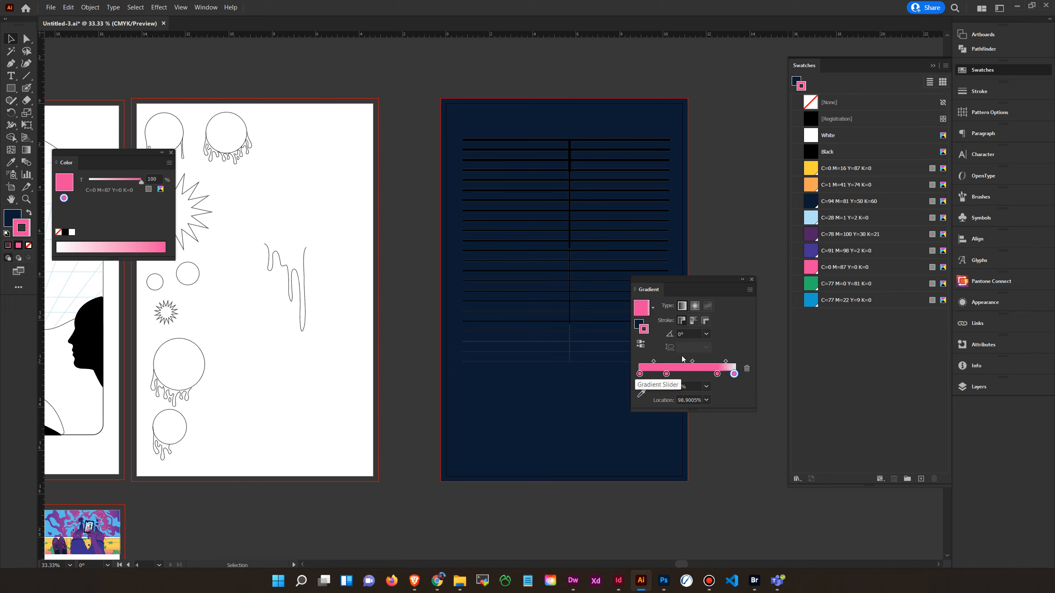
Step: Make the gradient's starting pink stop fully transparent at 0% opacity, without leaving an extra stop beside it
{"action": "left_click", "coordinate": [642, 374]}
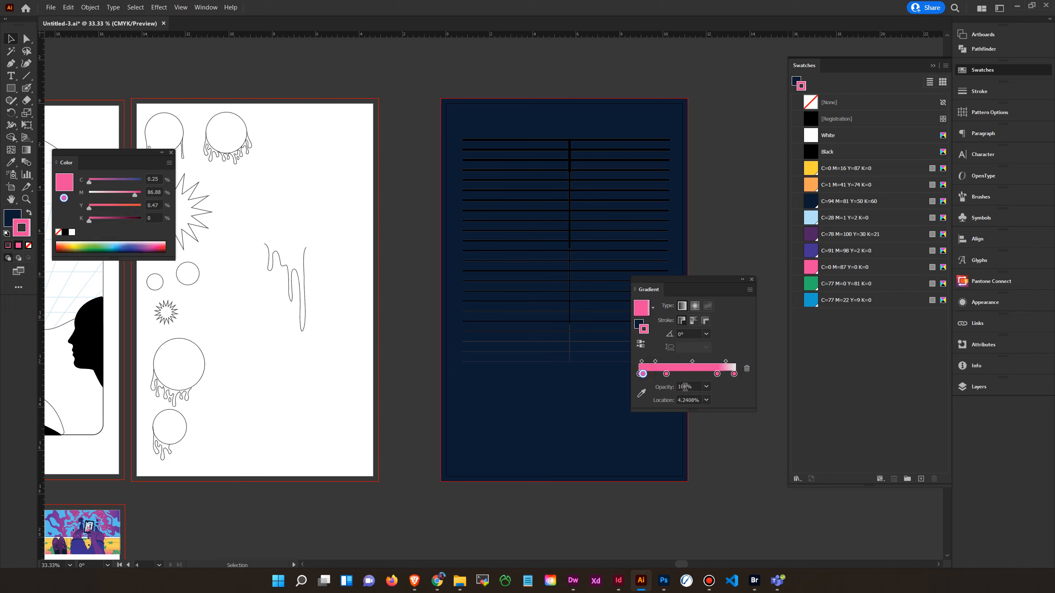
{"action": "left_click_drag", "start_coordinate": [693, 388], "coordinate": [672, 387]}
{"action": "type", "text": "0"}
{"action": "key", "text": "Return"}
{"action": "left_click_drag", "start_coordinate": [643, 375], "coordinate": [653, 405]}
{"action": "left_click", "coordinate": [640, 375]}
{"action": "left_click", "coordinate": [650, 374]}
{"action": "left_click", "coordinate": [638, 375]}
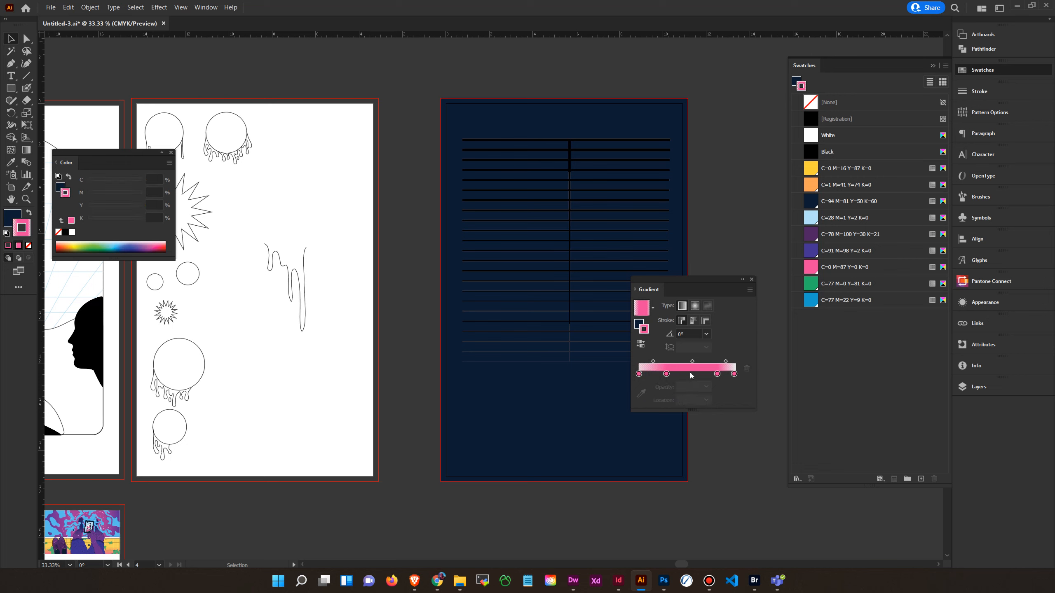
Step: Add a middle stop from the pink swatch with its tint at 0%, and shift the second-to-last pink stop to about 86%
{"action": "left_click", "coordinate": [694, 375]}
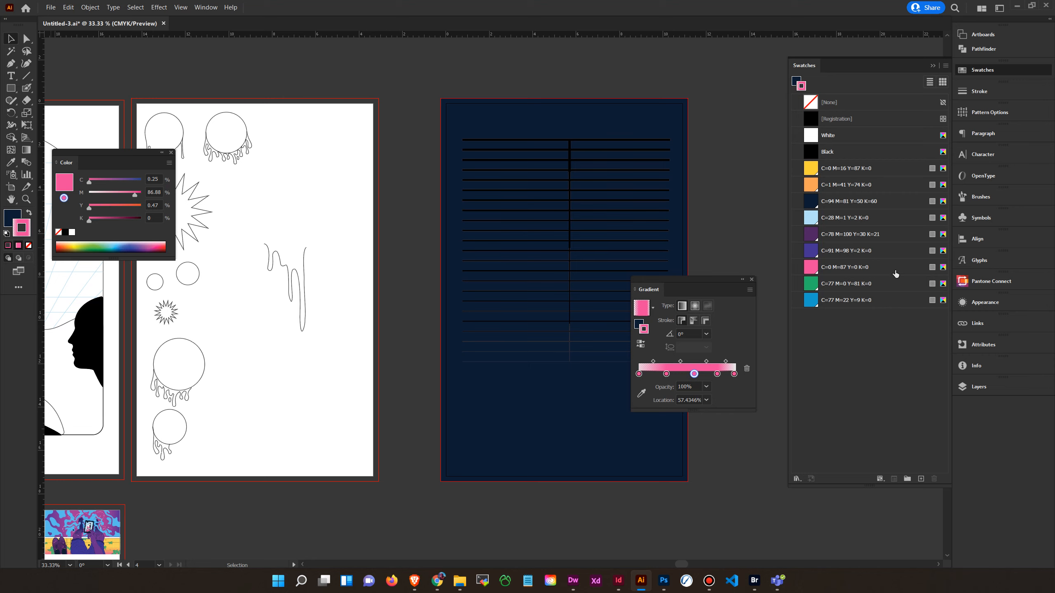
{"action": "left_click_drag", "start_coordinate": [696, 375], "coordinate": [695, 395]}
{"action": "left_click", "coordinate": [811, 269]}
{"action": "left_click_drag", "start_coordinate": [812, 269], "coordinate": [688, 374]}
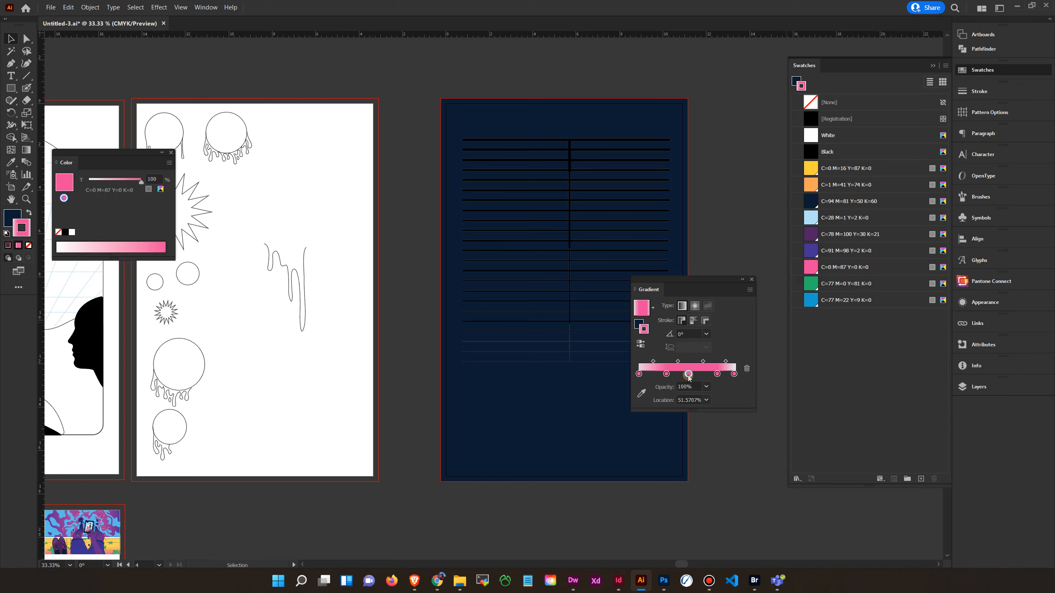
{"action": "left_click_drag", "start_coordinate": [143, 187], "coordinate": [88, 185]}
{"action": "mouse_move", "coordinate": [688, 374]}
{"action": "left_mouse_down"}
{"action": "mouse_move", "coordinate": [704, 362]}
{"action": "mouse_move", "coordinate": [692, 373]}
{"action": "mouse_move", "coordinate": [675, 364]}
{"action": "mouse_move", "coordinate": [693, 368]}
{"action": "left_mouse_up"}
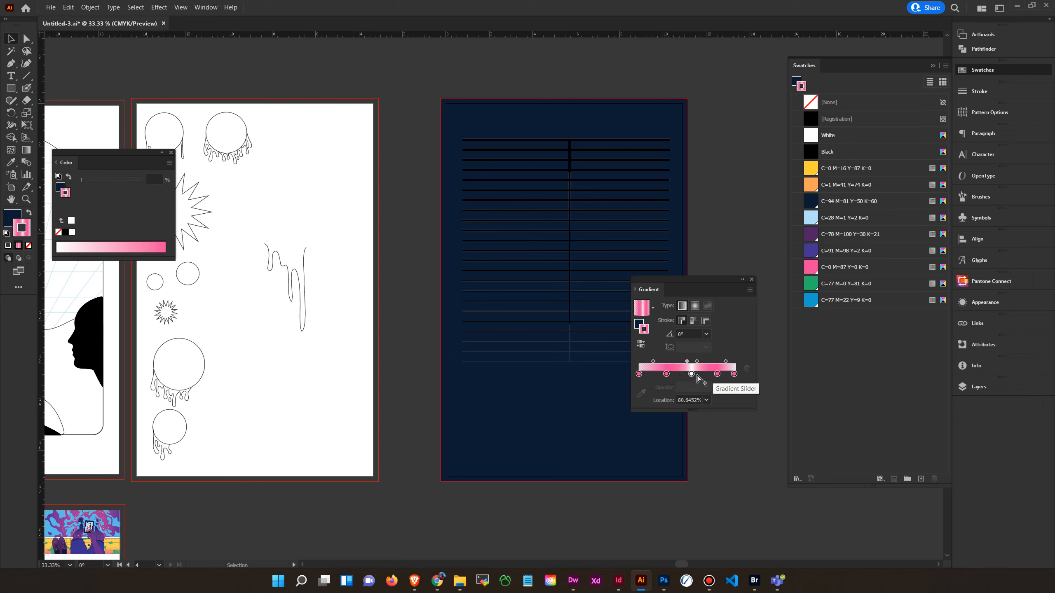
{"action": "left_click", "coordinate": [692, 374]}
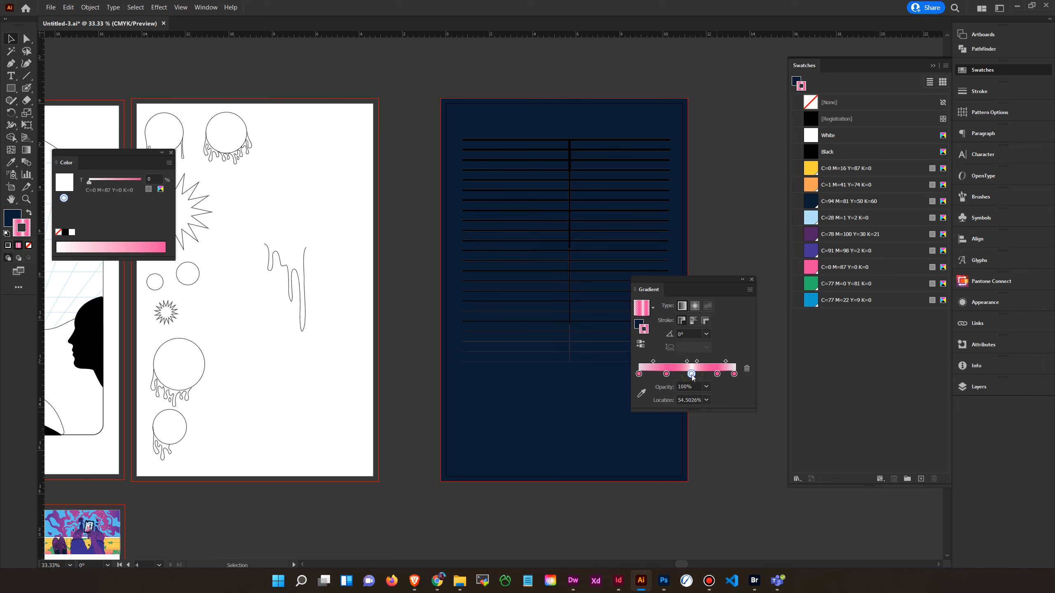
{"action": "left_click_drag", "start_coordinate": [690, 377], "coordinate": [721, 378]}
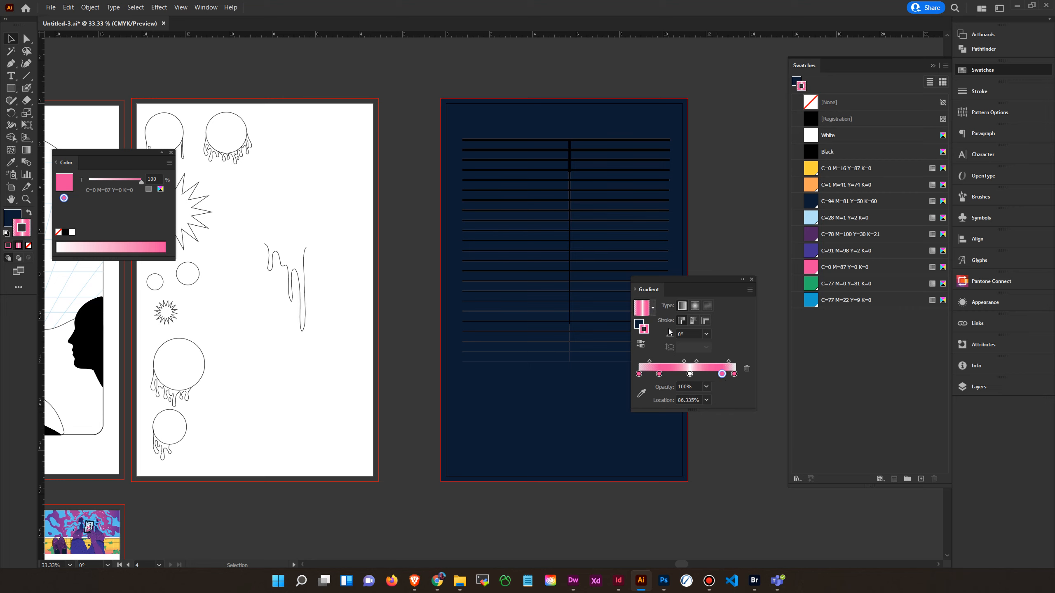
{"action": "left_click_drag", "start_coordinate": [690, 375], "coordinate": [688, 375]}
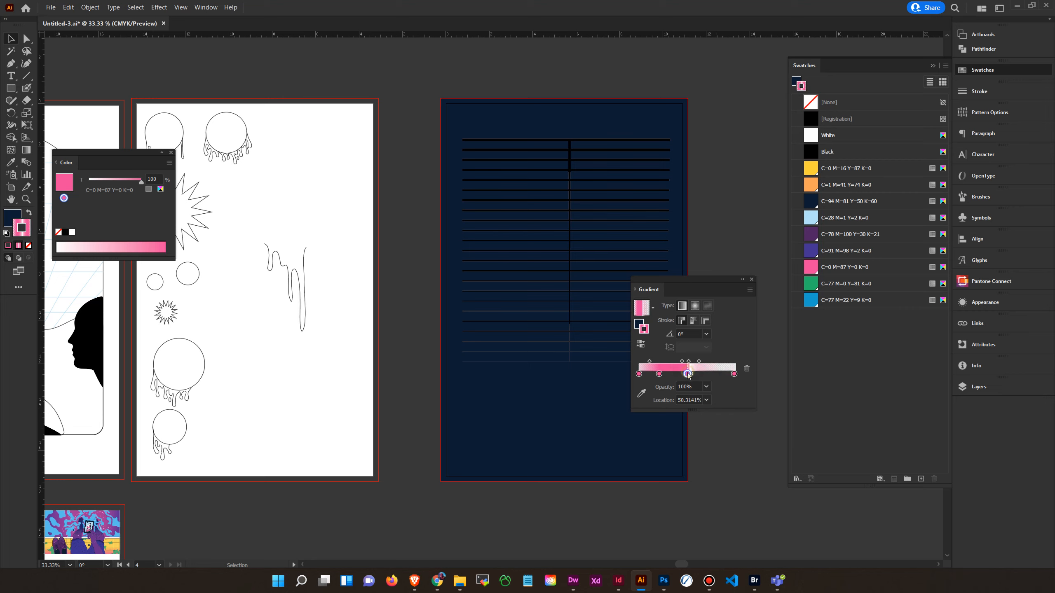
{"action": "double_click", "coordinate": [687, 402]}
{"action": "type", "text": "50"}
{"action": "key", "text": "Return"}
{"action": "key", "text": "ctrl+z"}
{"action": "key", "text": "ctrl+z"}
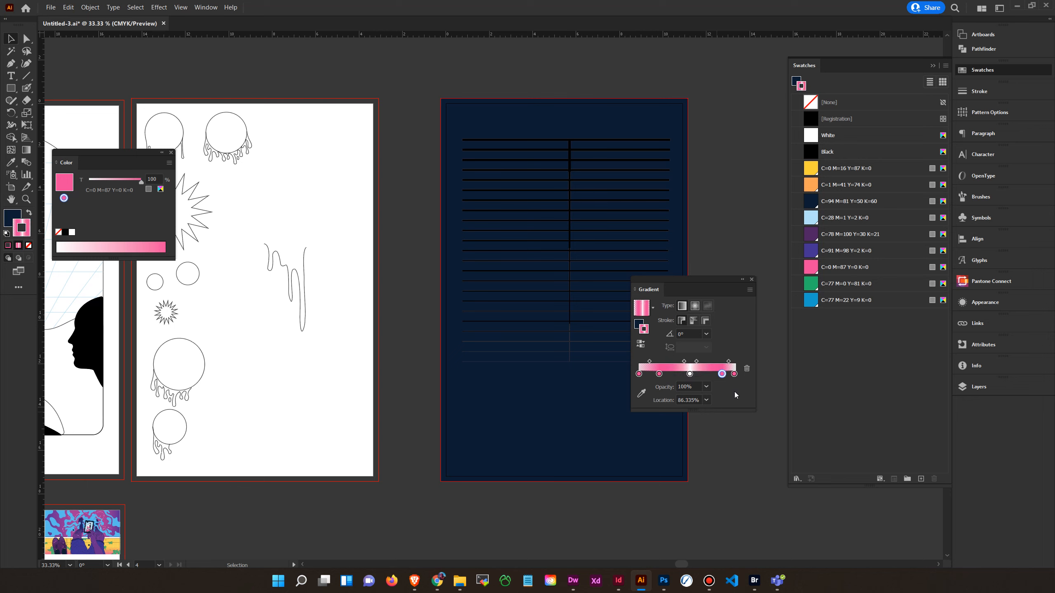
Step: Set the location of the gradient's white middle stop to 50%
{"action": "left_click", "coordinate": [690, 375]}
{"action": "double_click", "coordinate": [694, 401]}
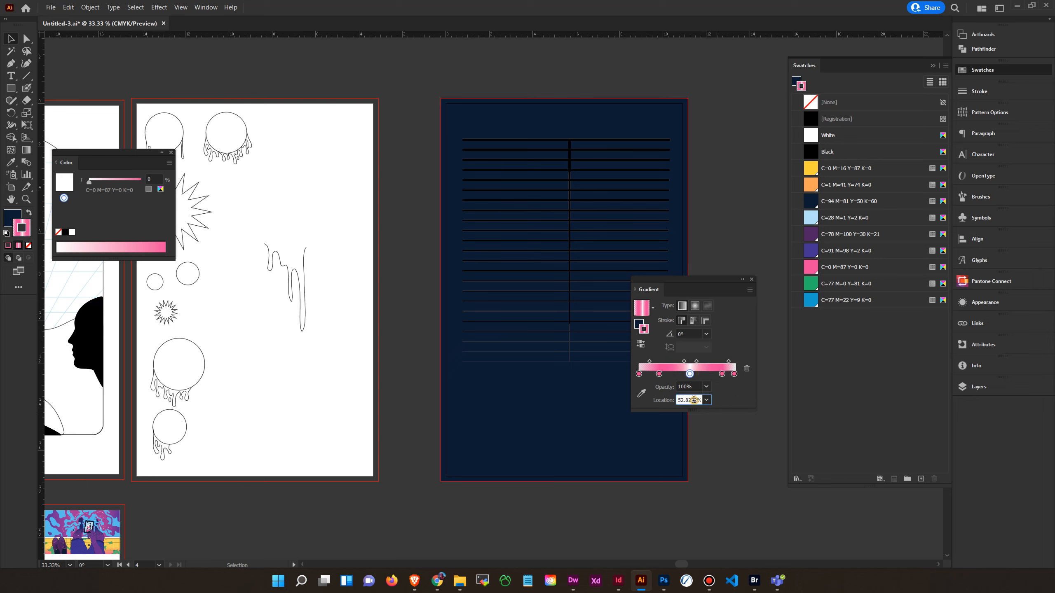
{"action": "type", "text": "50"}
{"action": "key", "text": "Return"}
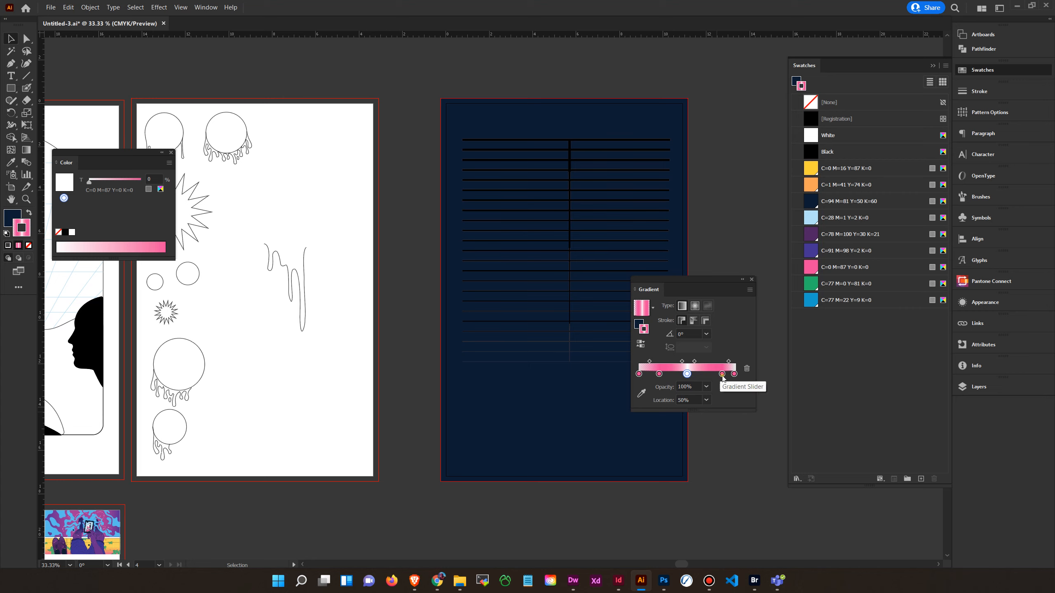
Step: Set the locations of the two opaque pink stops flanking the white centre to 80% and 20%
{"action": "left_click", "coordinate": [723, 374]}
{"action": "double_click", "coordinate": [688, 400]}
{"action": "type", "text": "80"}
{"action": "key", "text": "Return"}
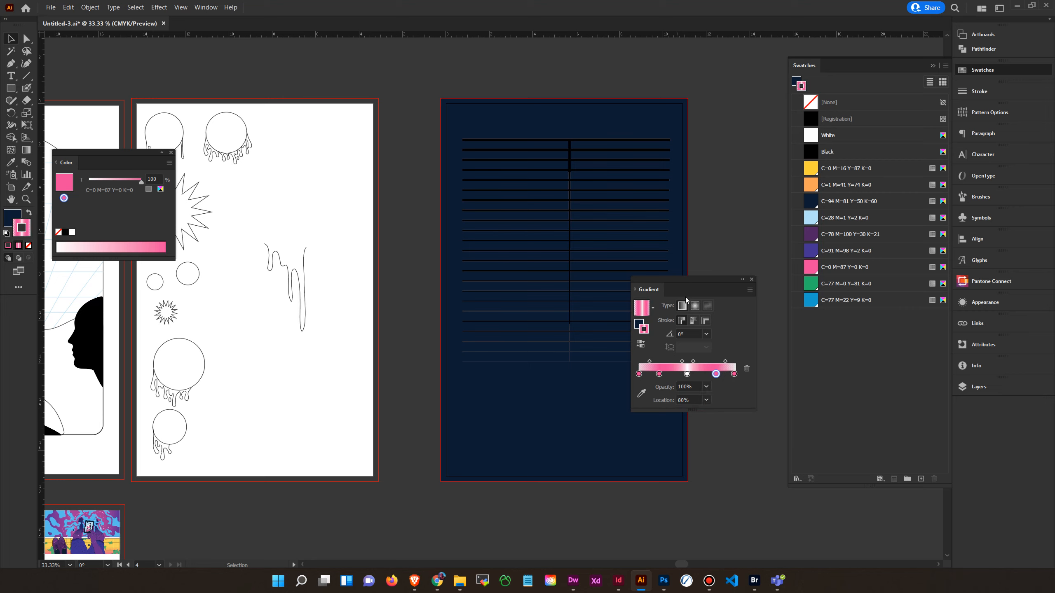
{"action": "left_click", "coordinate": [659, 375]}
{"action": "left_click", "coordinate": [679, 400]}
{"action": "type", "text": "20"}
{"action": "key", "text": "Return"}
Step: Save the pink gradient as a swatch, apply it to the vertical centre line's stroke, and check the line up close
{"action": "left_click", "coordinate": [652, 308]}
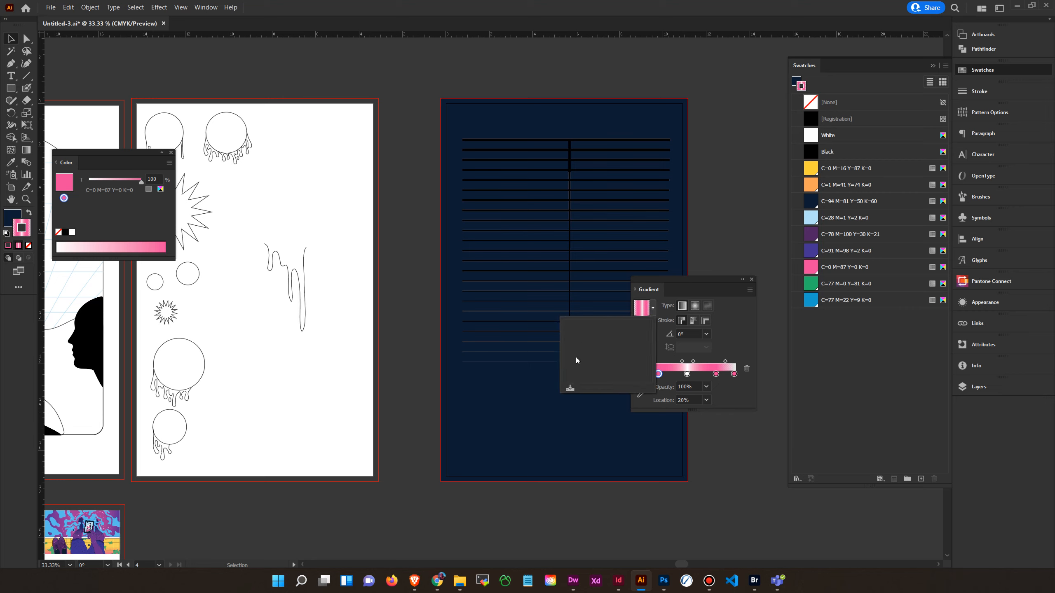
{"action": "left_click", "coordinate": [570, 390]}
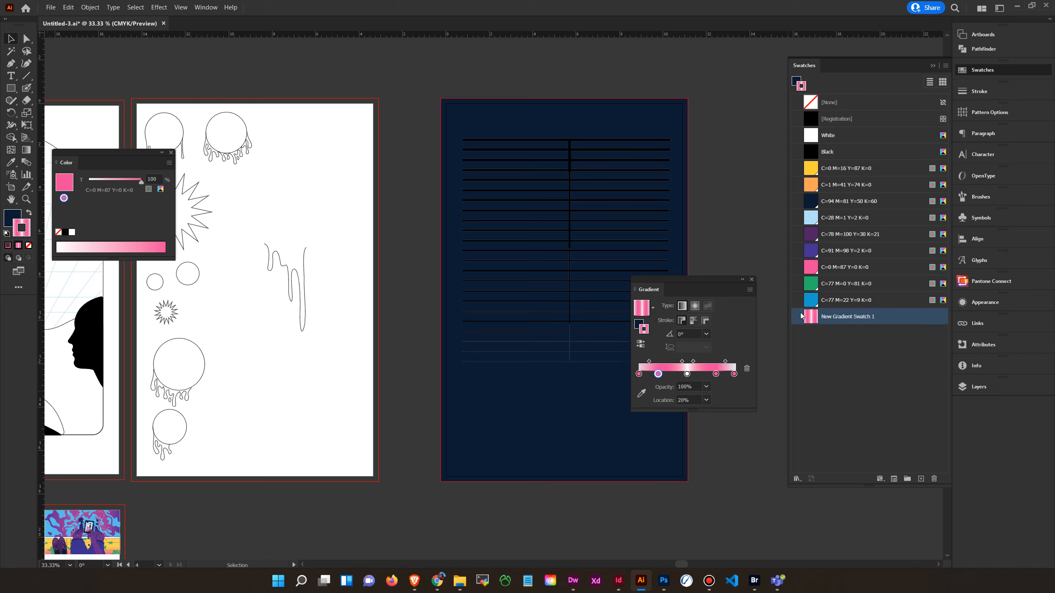
{"action": "left_click", "coordinate": [571, 158]}
{"action": "left_click", "coordinate": [839, 320]}
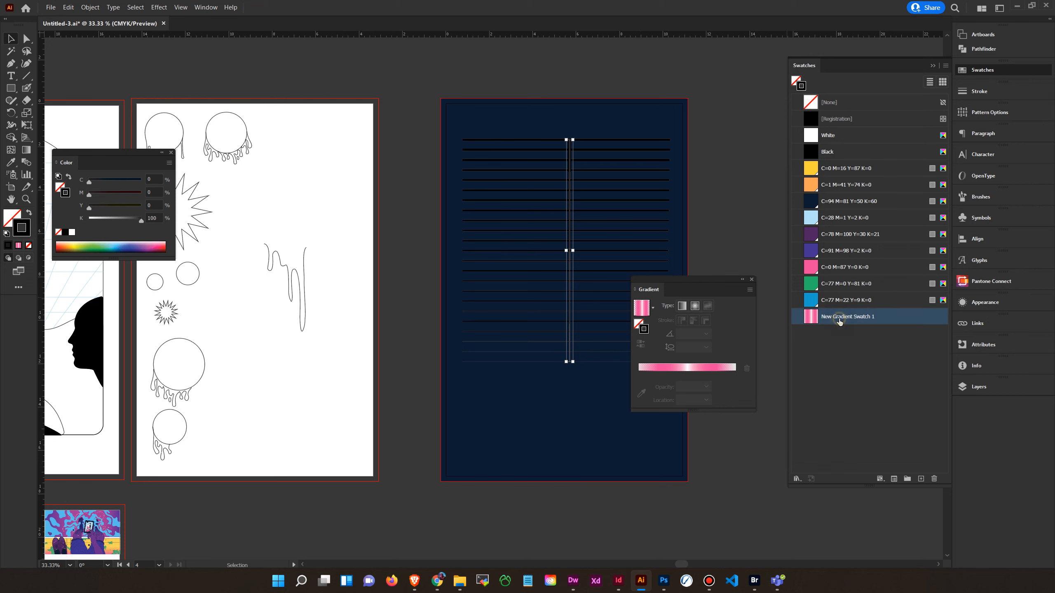
{"action": "left_click", "coordinate": [741, 469]}
{"action": "left_click_drag", "start_coordinate": [565, 331], "coordinate": [518, 337]}
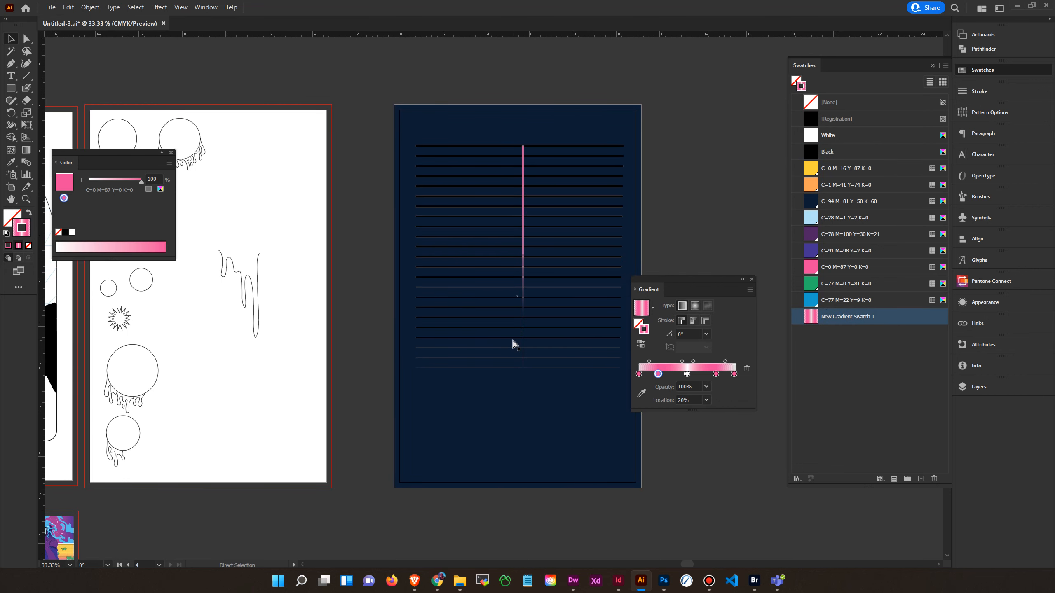
{"action": "scroll", "coordinate": [513, 344], "scroll_direction": "up", "scroll_amount": 5}
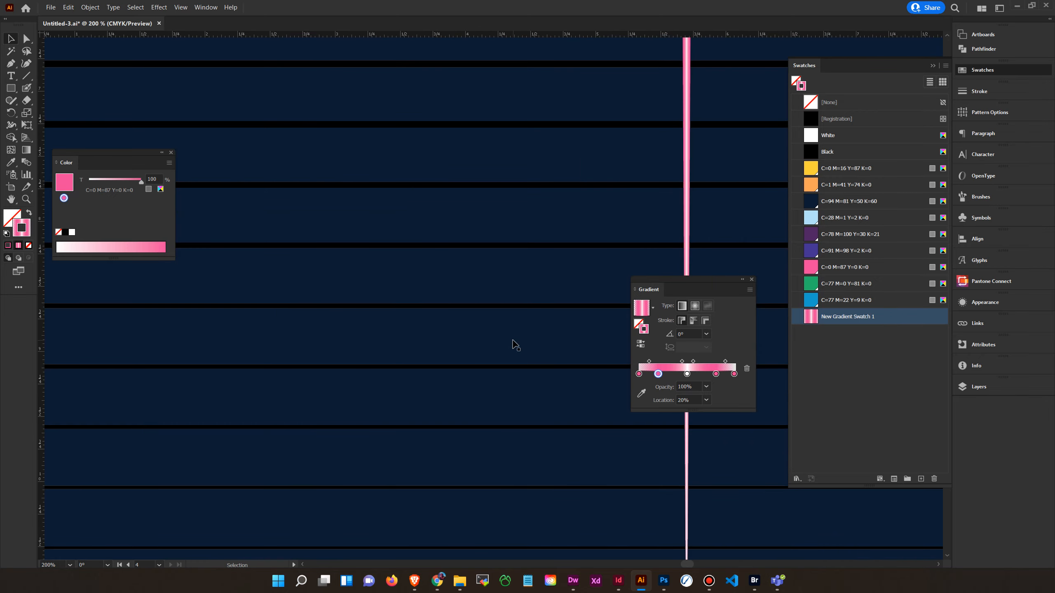
{"action": "scroll", "coordinate": [419, 271], "scroll_direction": "right", "scroll_amount": 5}
{"action": "scroll", "coordinate": [457, 415], "scroll_direction": "up", "scroll_amount": 3}
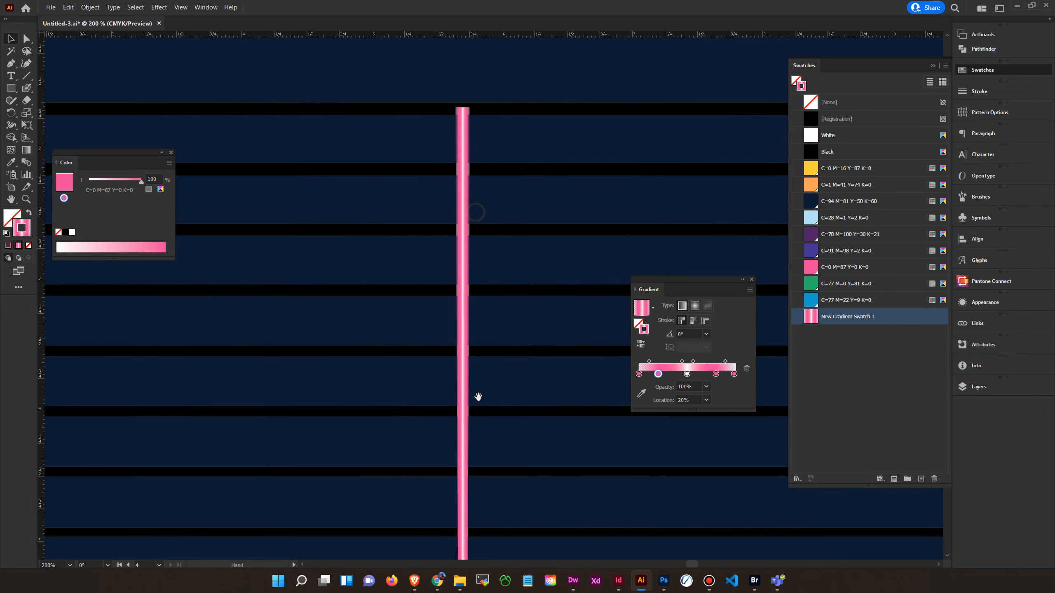
{"action": "left_click", "coordinate": [592, 150]}
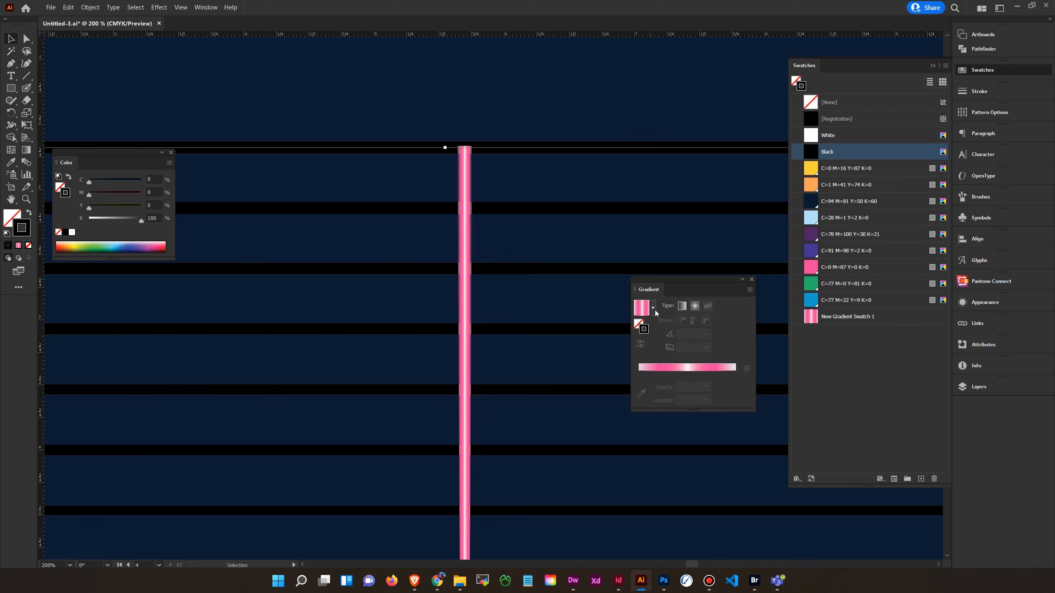
{"action": "left_click", "coordinate": [862, 320]}
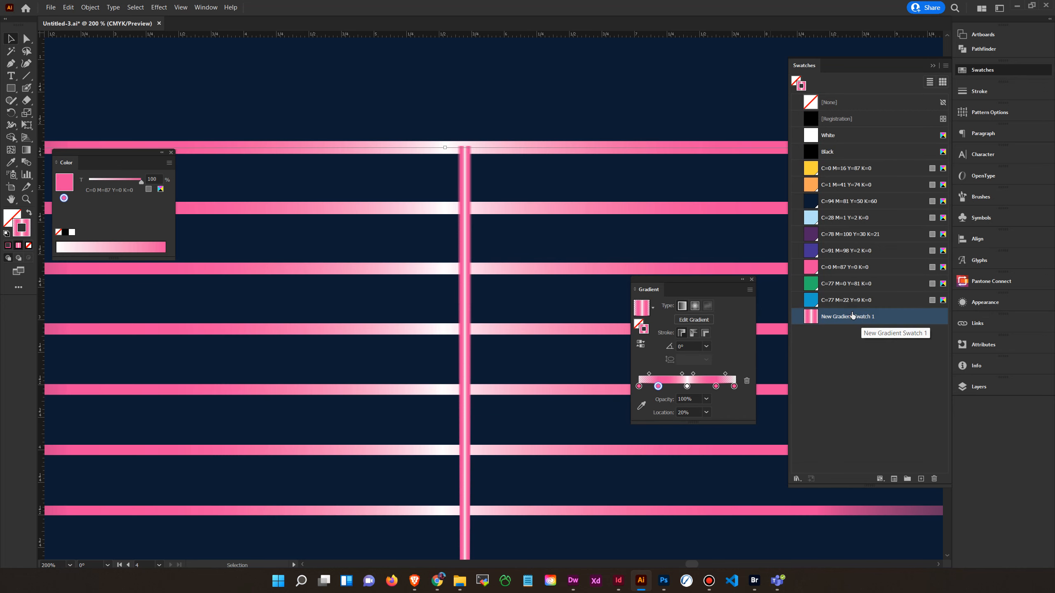
{"action": "key", "text": "ctrl+z"}
Step: Isolate the horizontal-line blend and give its top line the saved pink gradient, applied across the stroke
{"action": "double_click", "coordinate": [577, 148]}
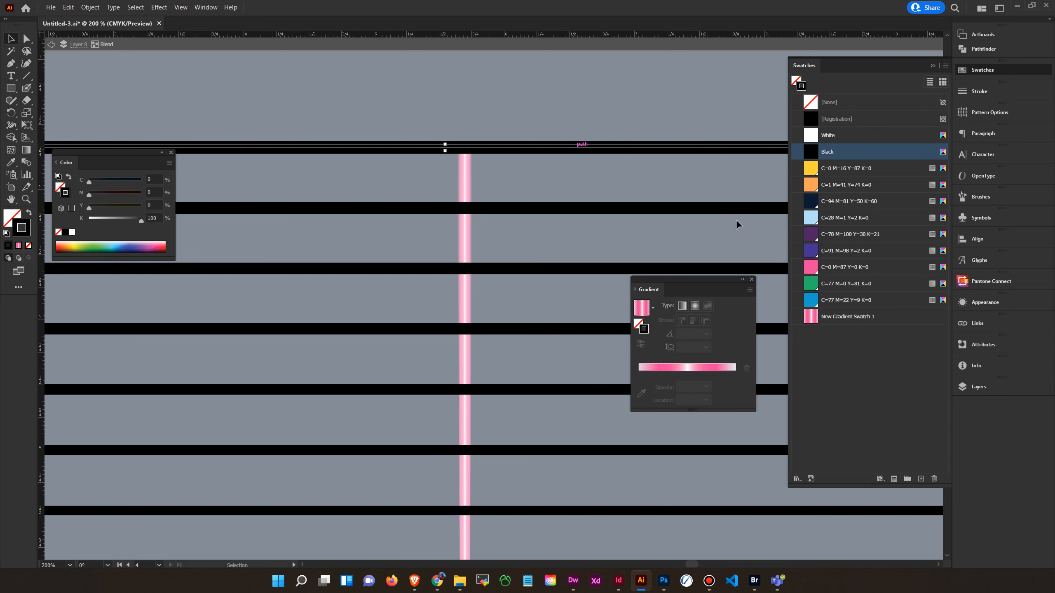
{"action": "left_click", "coordinate": [837, 319]}
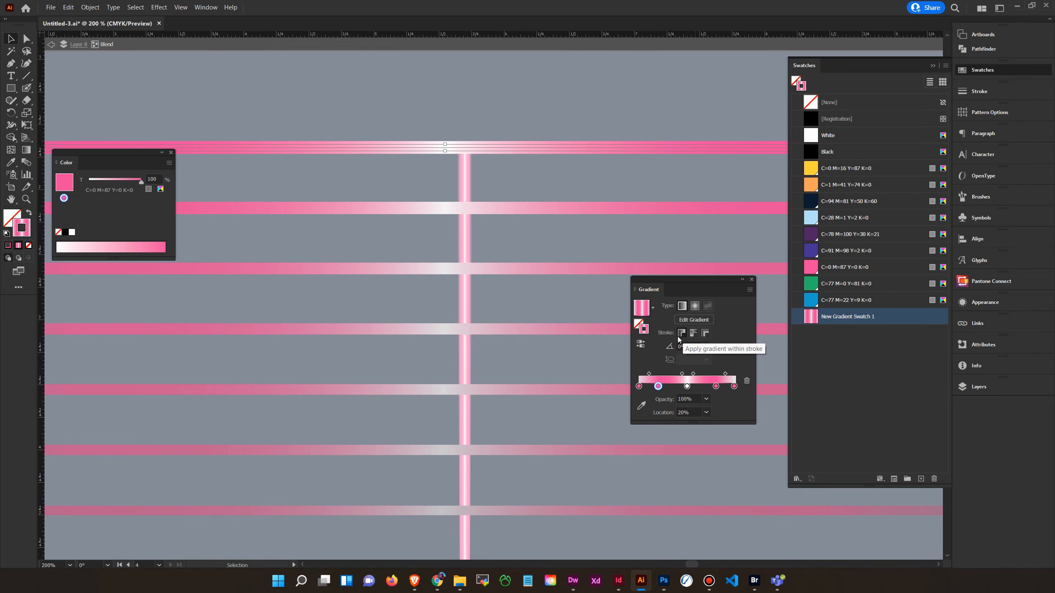
{"action": "left_click", "coordinate": [705, 333]}
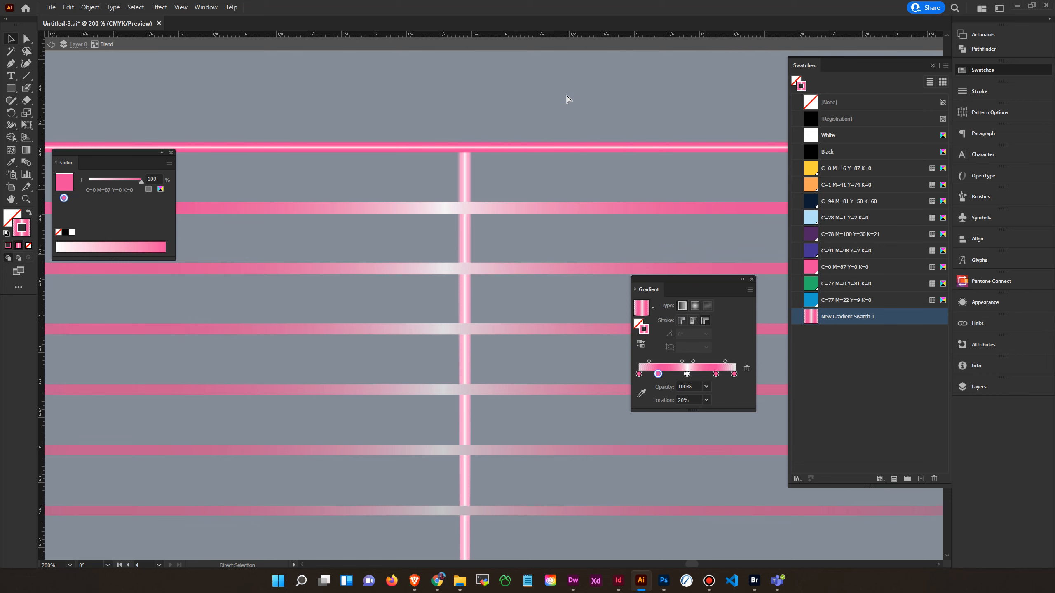
Step: Give the blend's bottom line the saved pink gradient stroke, also applied across the stroke
{"action": "key", "text": "ctrl+minus"}
{"action": "left_click_drag", "start_coordinate": [441, 435], "coordinate": [428, 192]}
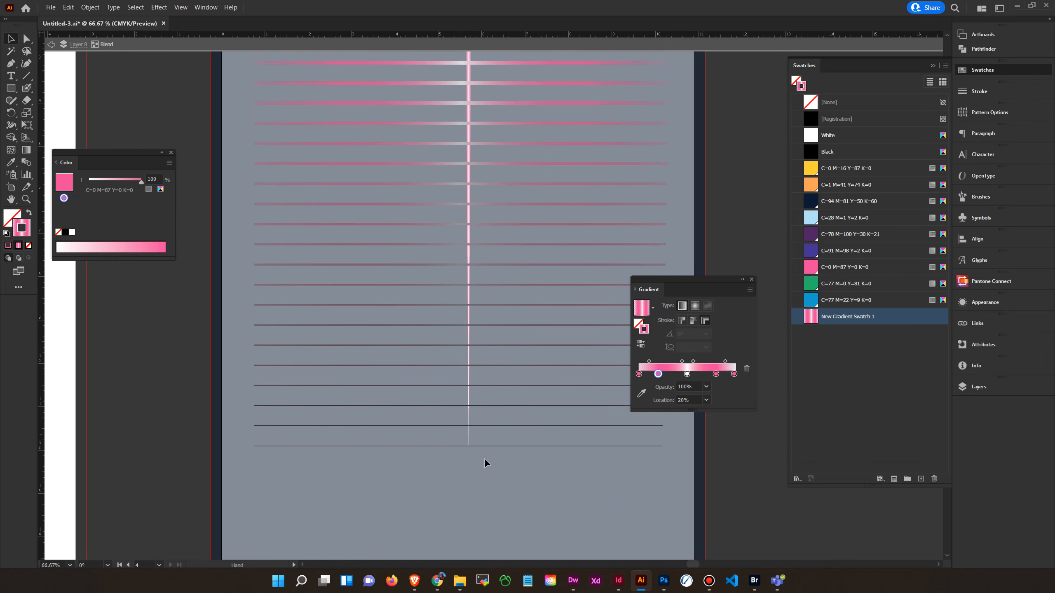
{"action": "left_click", "coordinate": [508, 447]}
{"action": "left_click", "coordinate": [875, 323]}
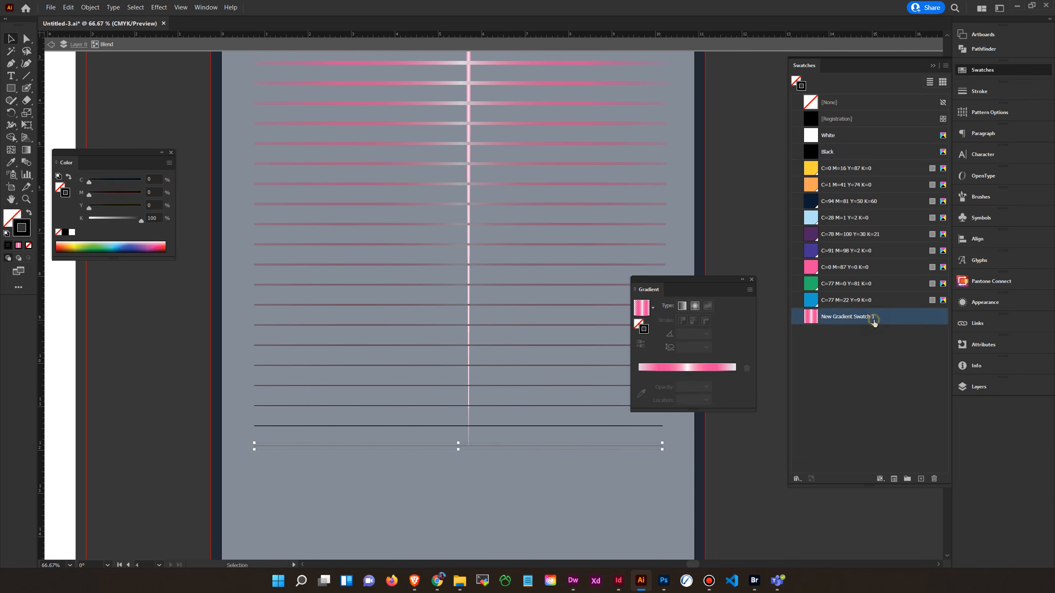
{"action": "left_click", "coordinate": [706, 333]}
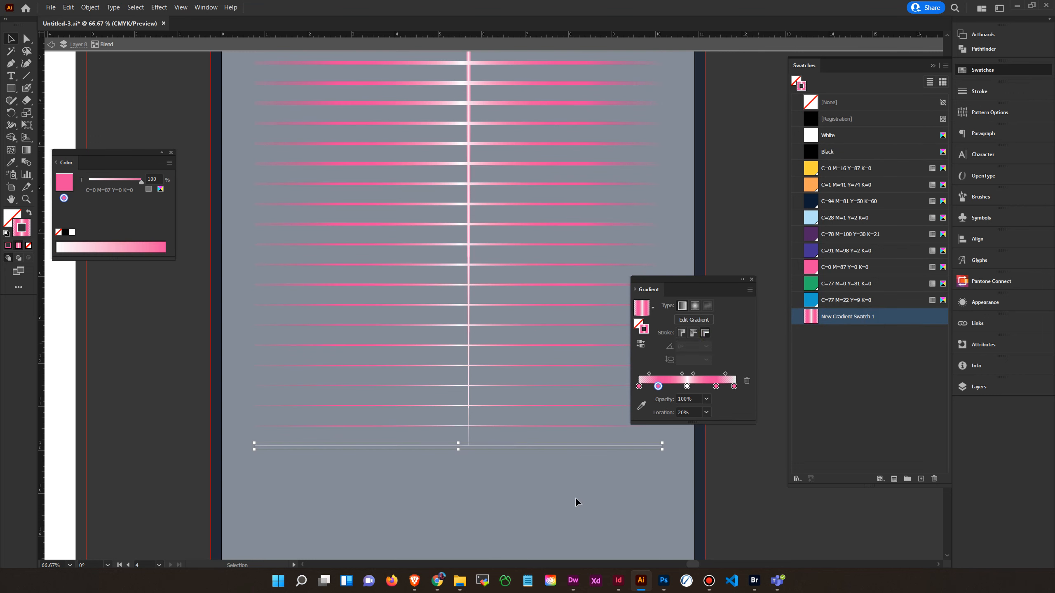
Step: Step out of the isolated blend to its parent layer
{"action": "scroll", "coordinate": [530, 412], "scroll_direction": "up", "scroll_amount": 5}
{"action": "left_click", "coordinate": [382, 111]}
{"action": "left_click", "coordinate": [79, 45]}
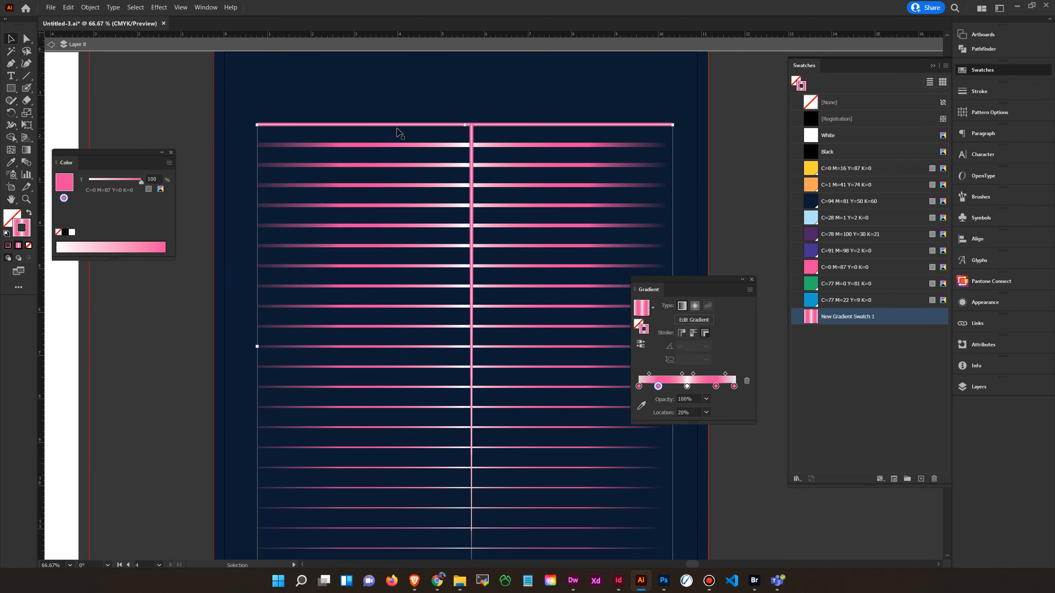
{"action": "left_click", "coordinate": [400, 134]}
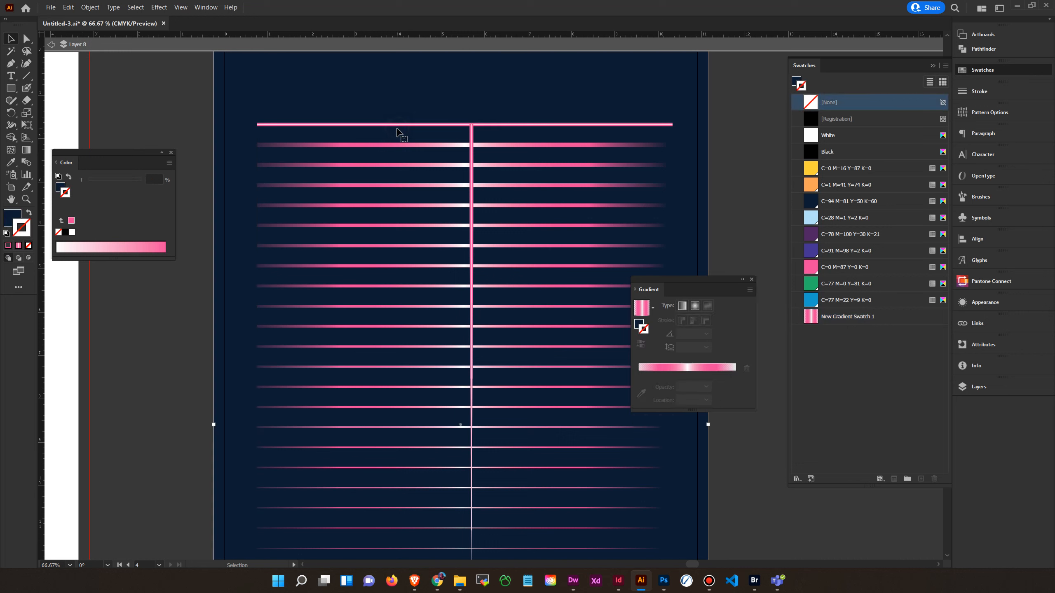
Step: Duplicate the vertical centre line and place the copy at the left ends of the horizontal lines
{"action": "left_click", "coordinate": [474, 137]}
{"action": "left_click_drag", "start_coordinate": [399, 158], "coordinate": [481, 110]}
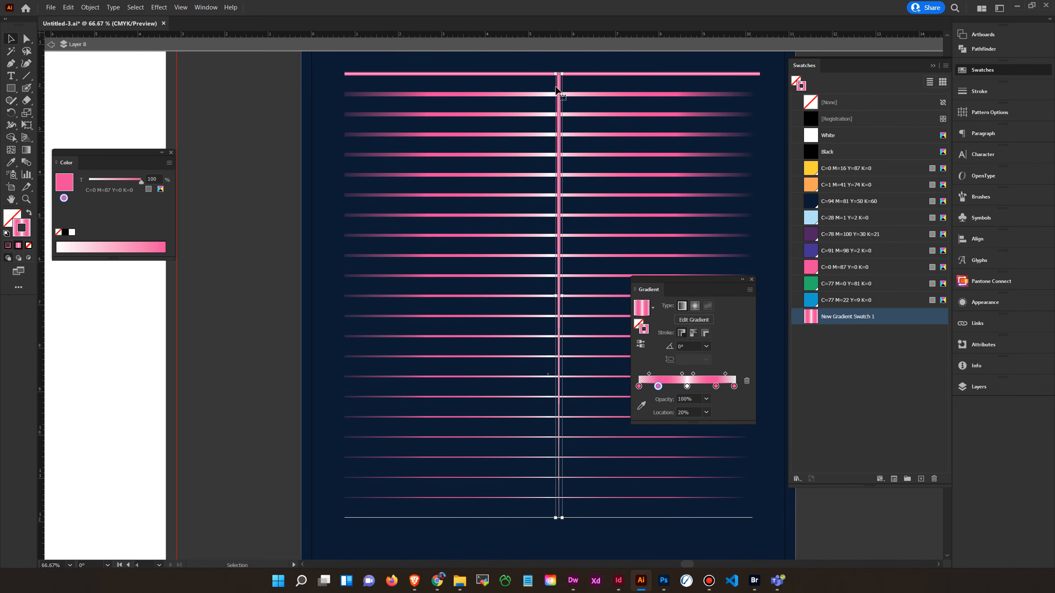
{"action": "left_click_drag", "start_coordinate": [558, 91], "coordinate": [348, 92]}
{"action": "left_click_drag", "start_coordinate": [278, 89], "coordinate": [424, 141]}
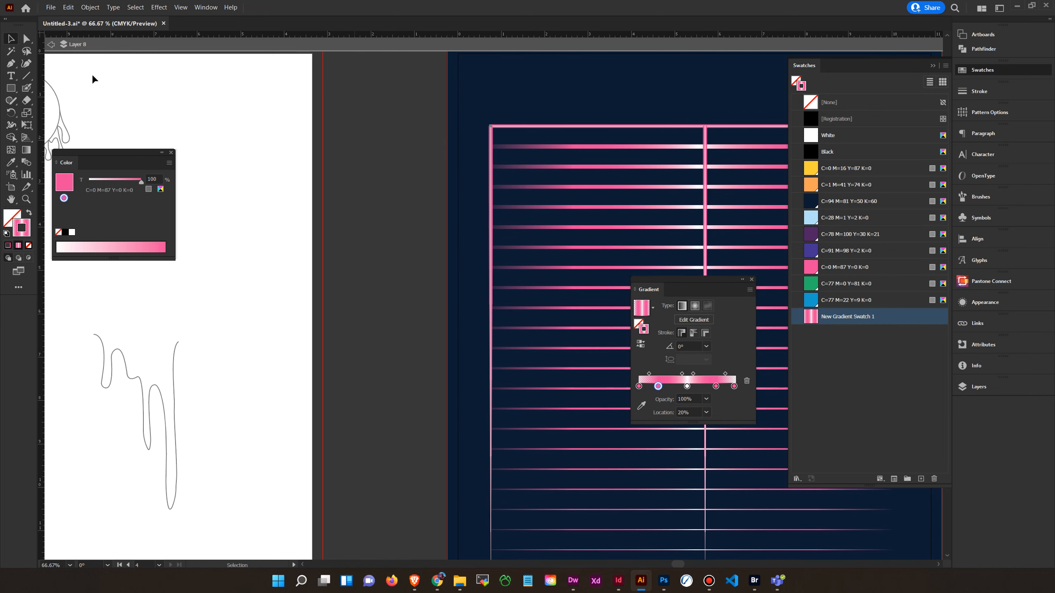
Step: Move only the top anchor point of the left-hand line far outward past the artboard, so the line slants
{"action": "left_click", "coordinate": [29, 38]}
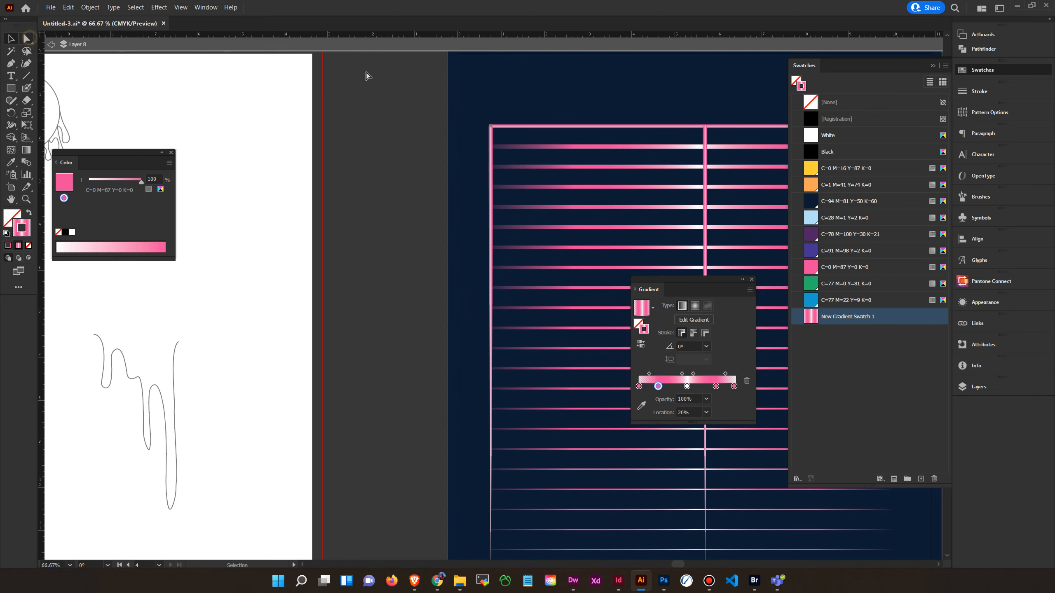
{"action": "left_click", "coordinate": [489, 129]}
{"action": "left_click", "coordinate": [489, 130]}
{"action": "left_click_drag", "start_coordinate": [489, 129], "coordinate": [108, 125]}
{"action": "key", "text": "space"}
{"action": "left_click_drag", "start_coordinate": [369, 268], "coordinate": [517, 166]}
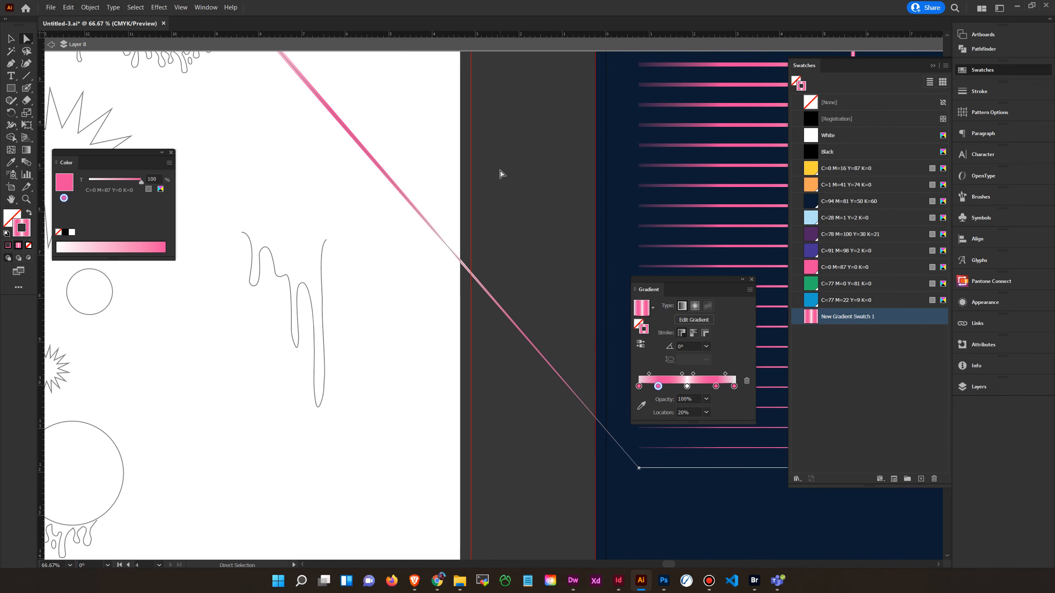
Step: Apply the pink gradient across the stroke of the slanted left-hand line
{"action": "left_click", "coordinate": [499, 179]}
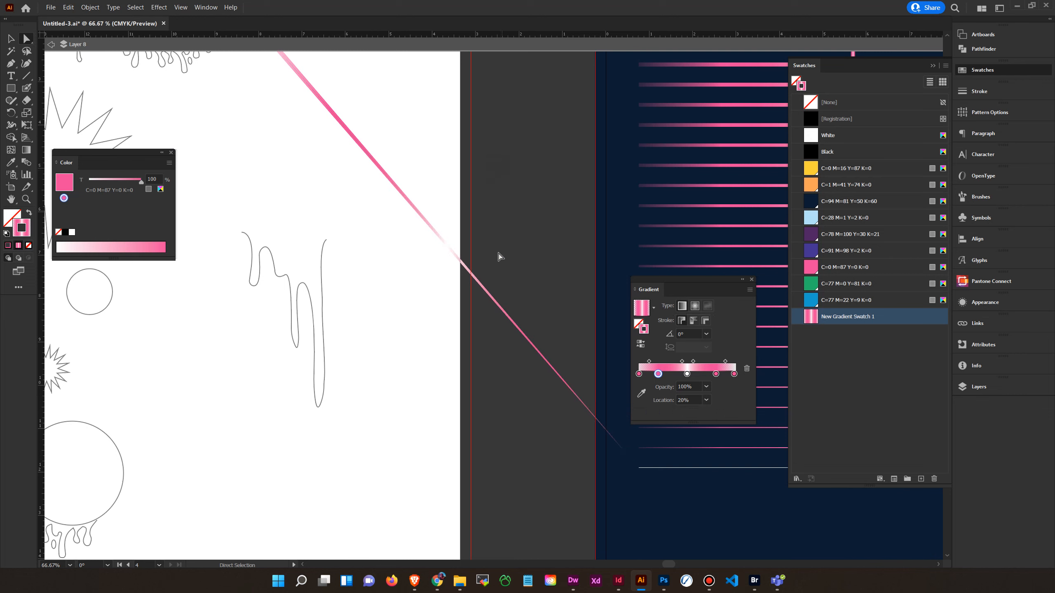
{"action": "left_click", "coordinate": [483, 291]}
{"action": "left_click", "coordinate": [705, 333]}
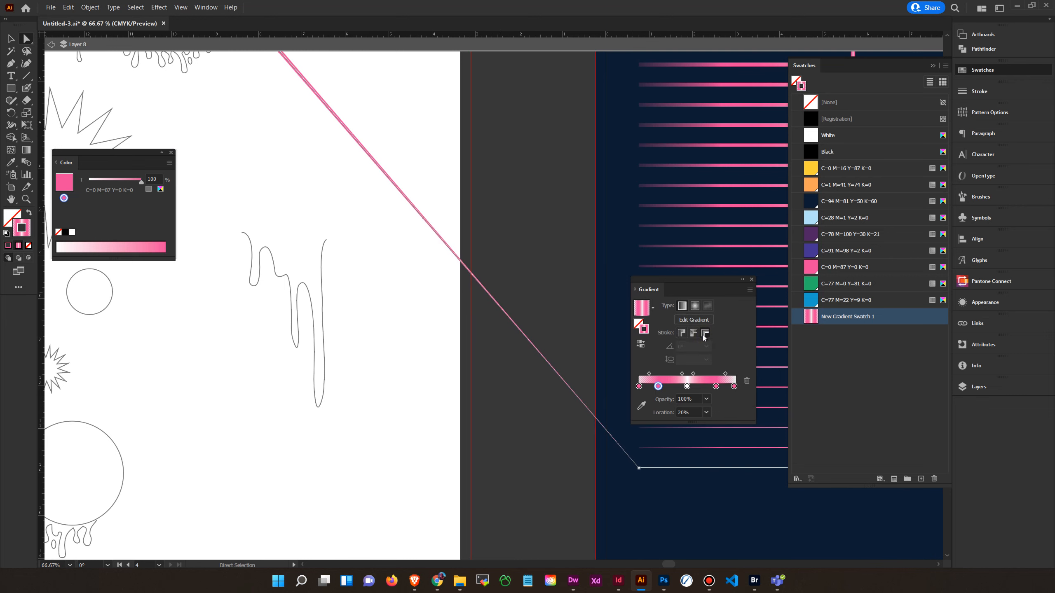
{"action": "scroll", "coordinate": [495, 283], "scroll_direction": "up", "scroll_amount": 3}
{"action": "left_click", "coordinate": [496, 286]}
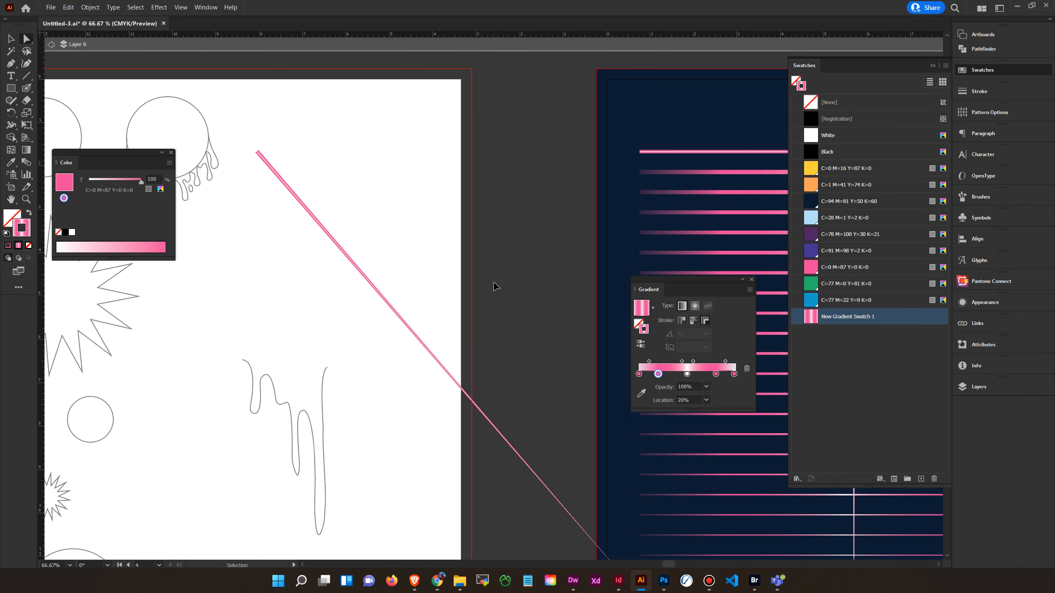
Step: Blend the slanted left-hand line with the vertical centre line
{"action": "scroll", "coordinate": [495, 287], "scroll_direction": "down", "scroll_amount": 2}
{"action": "left_click_drag", "start_coordinate": [553, 304], "coordinate": [458, 289]}
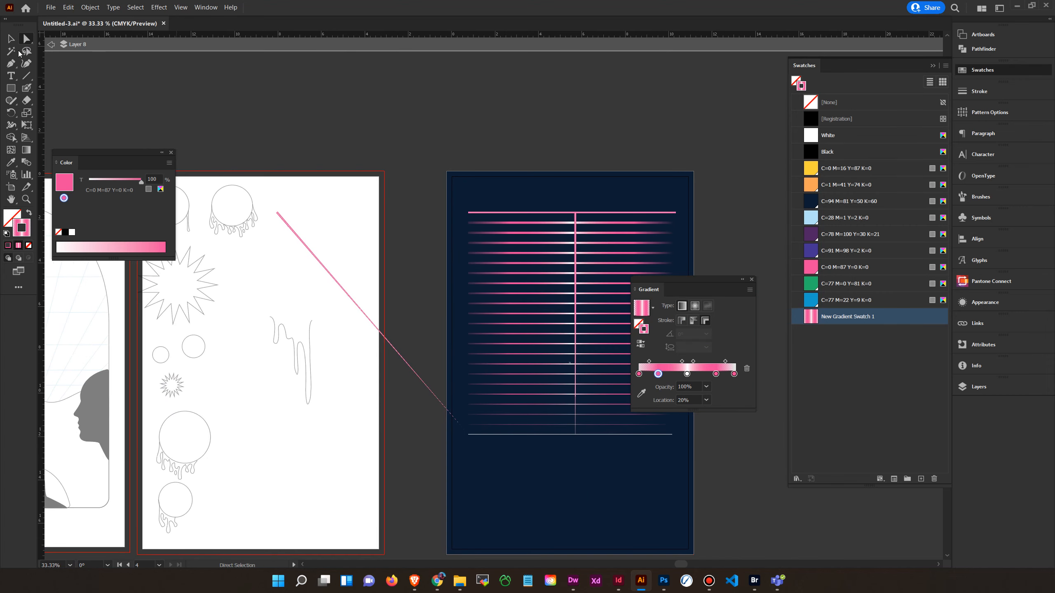
{"action": "left_click", "coordinate": [11, 39]}
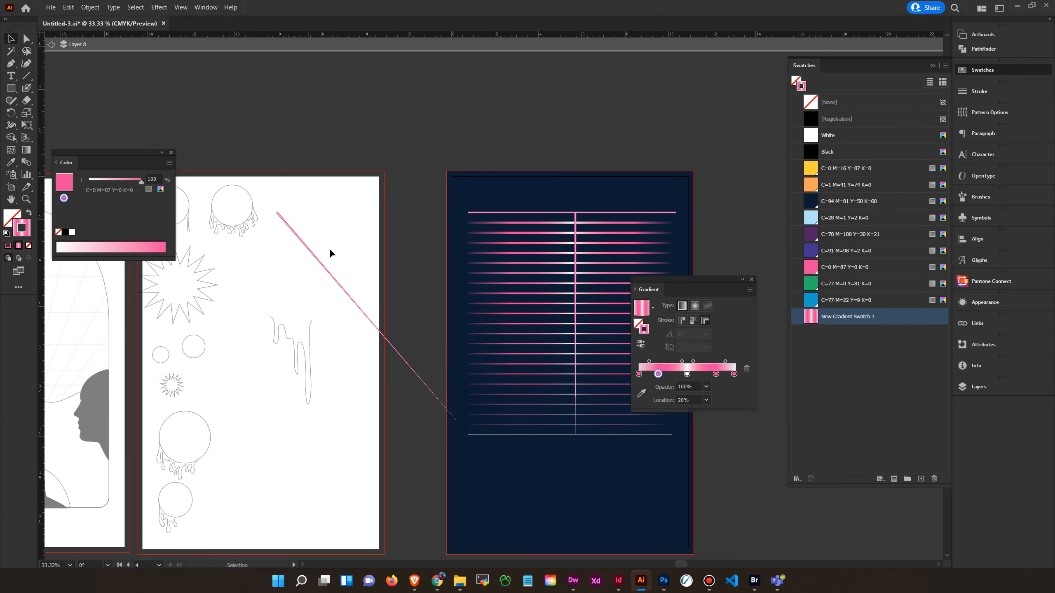
{"action": "left_click", "coordinate": [324, 271]}
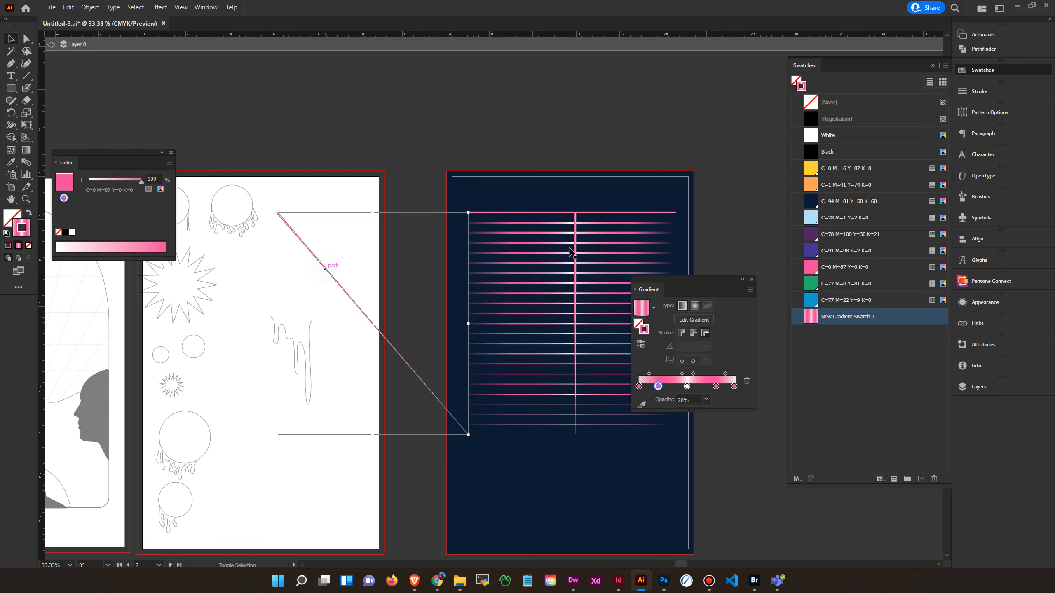
{"action": "left_click", "coordinate": [576, 220], "text": "shift"}
{"action": "left_click", "coordinate": [90, 7]}
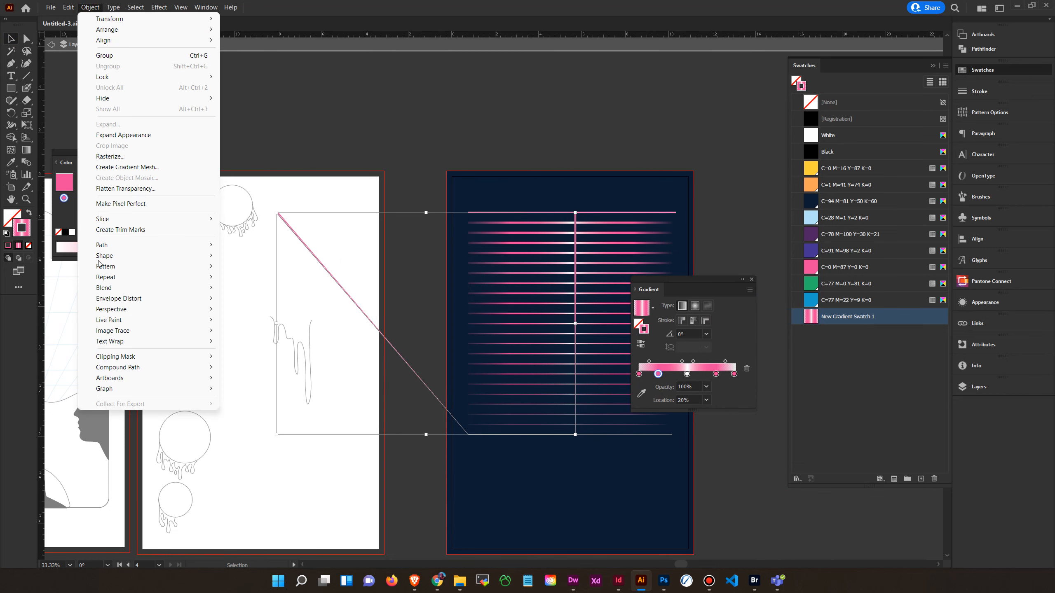
{"action": "mouse_move", "coordinate": [178, 287]}
{"action": "left_click", "coordinate": [273, 287]}
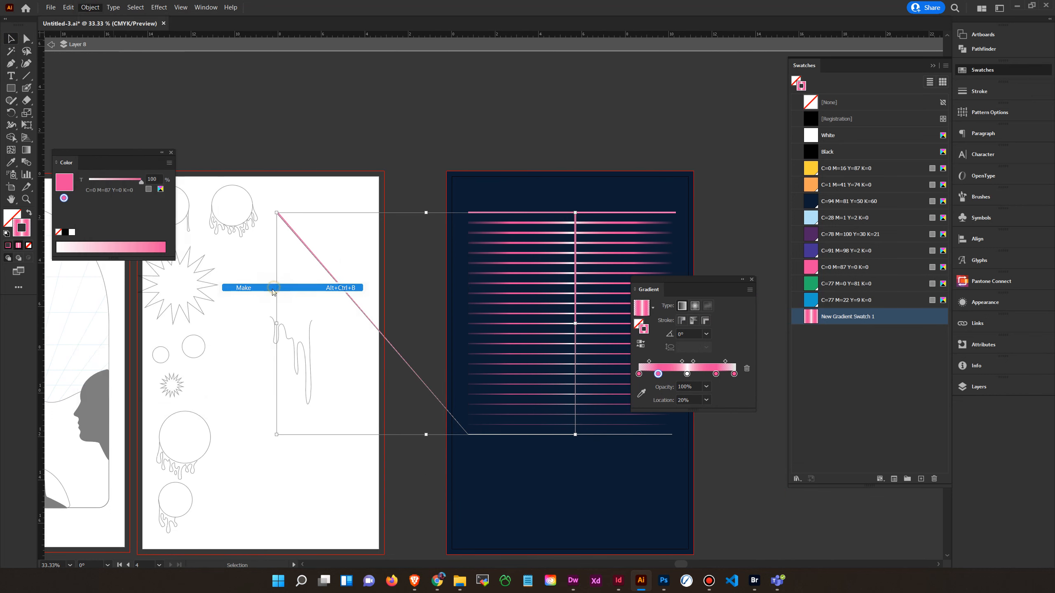
Step: Set the converging-line blend's spacing to Specified Steps with 14 steps
{"action": "left_click", "coordinate": [89, 7]}
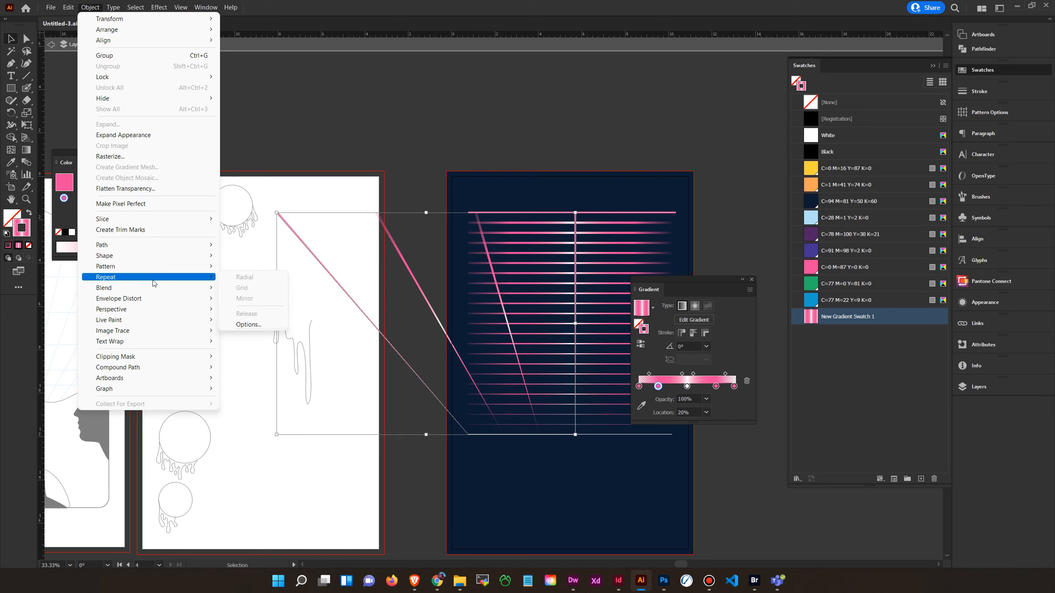
{"action": "mouse_move", "coordinate": [175, 287]}
{"action": "left_click", "coordinate": [265, 315]}
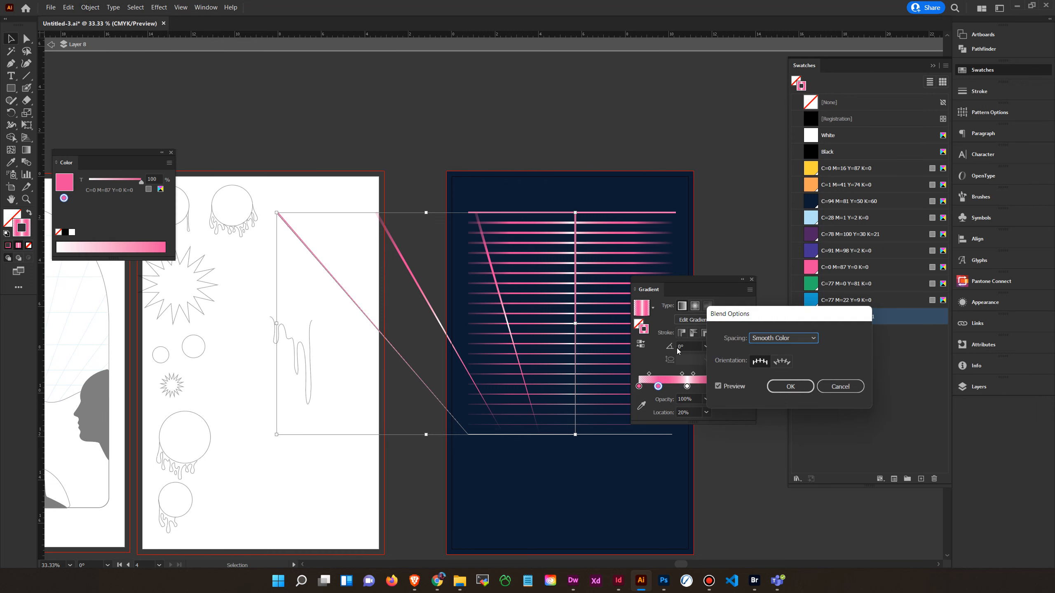
{"action": "left_click", "coordinate": [789, 342]}
{"action": "left_click", "coordinate": [796, 359]}
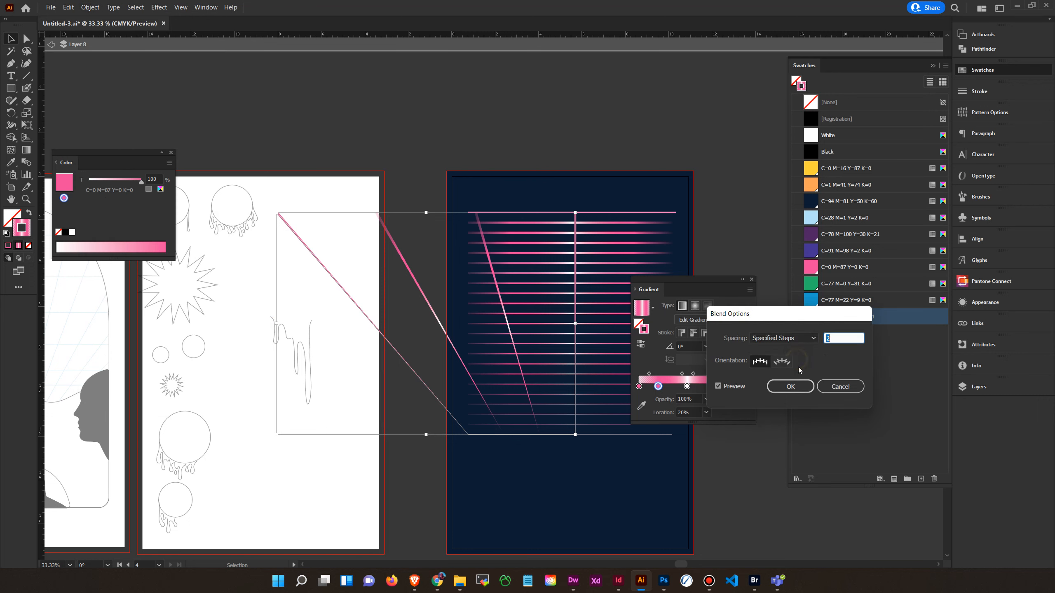
{"action": "key", "text": "Up"}
{"action": "key", "text": "Up"}
{"action": "key", "text": "Up"}
{"action": "key", "text": "Up"}
{"action": "key", "text": "Up"}
{"action": "key", "text": "Up"}
{"action": "key", "text": "Up"}
{"action": "key", "text": "Up"}
{"action": "key", "text": "Up"}
{"action": "key", "text": "Up"}
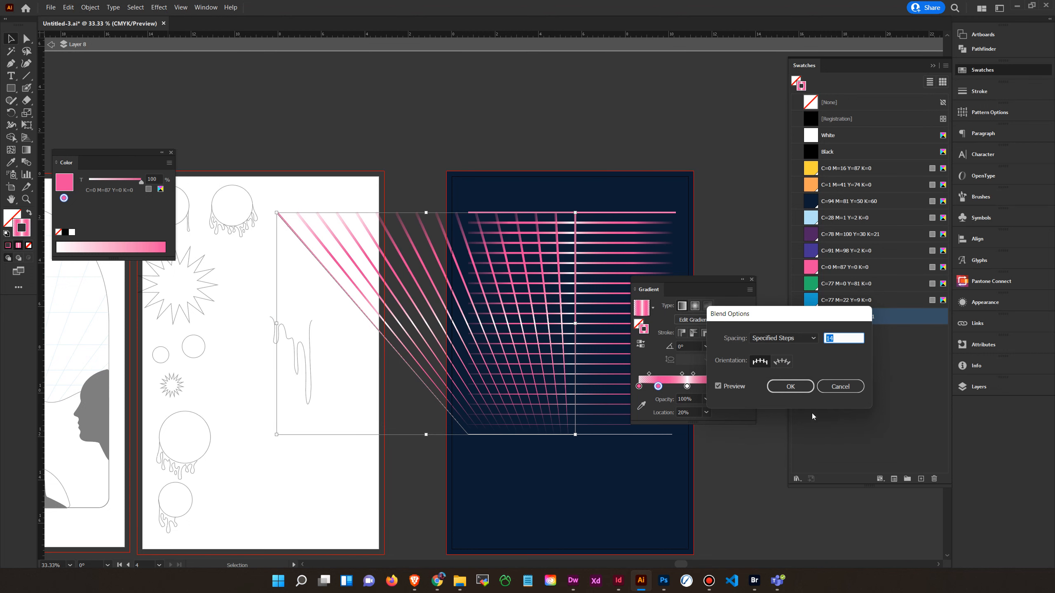
{"action": "left_click", "coordinate": [789, 386]}
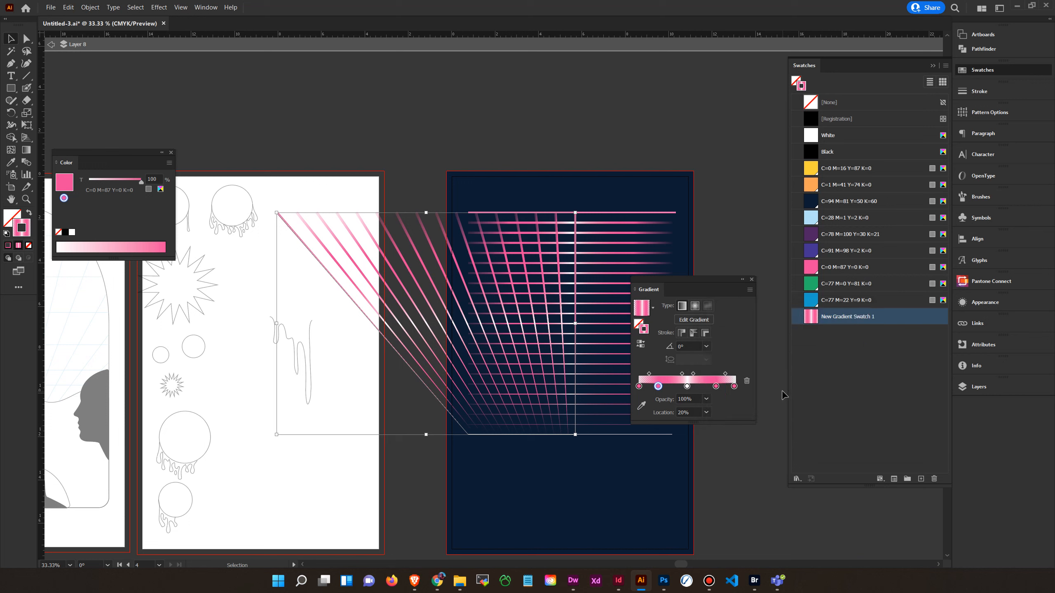
{"action": "left_click", "coordinate": [758, 445]}
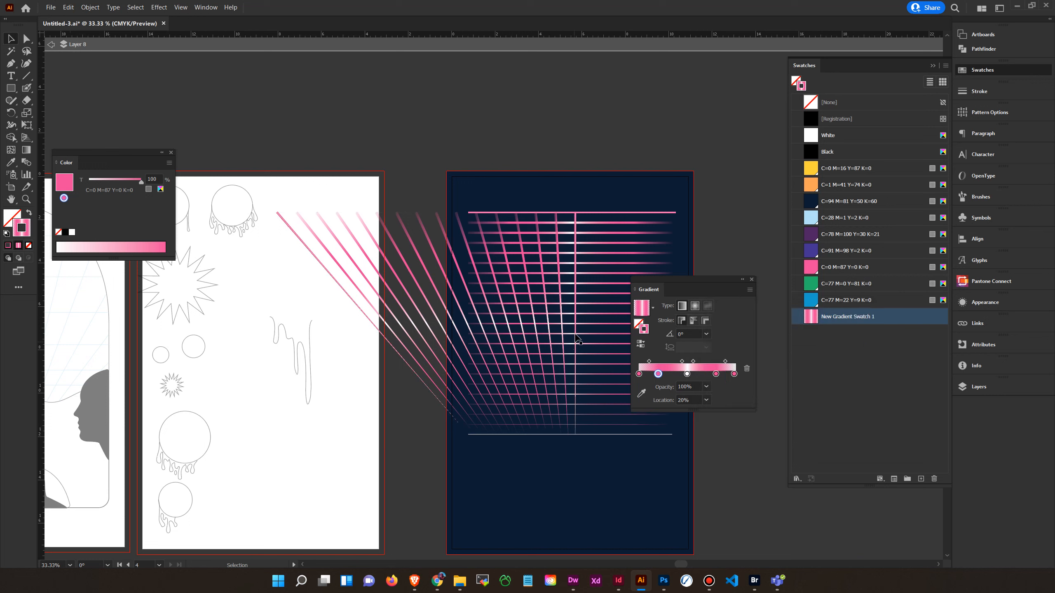
Step: Isolate the converging-line blend, try to apply its gradient across the stroke, and return to the parent layer
{"action": "left_click", "coordinate": [563, 333]}
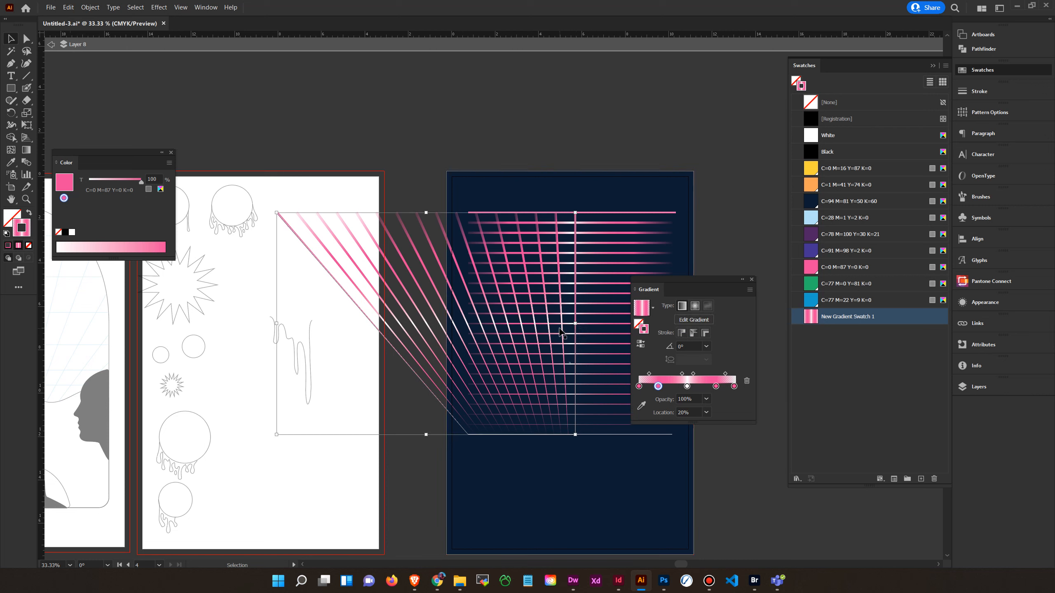
{"action": "double_click", "coordinate": [561, 330]}
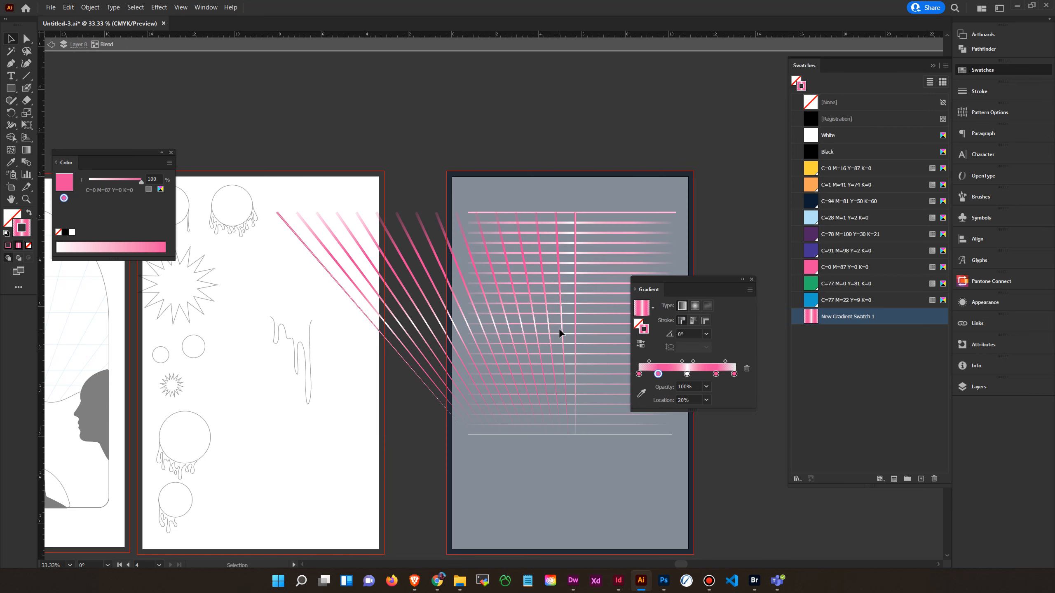
{"action": "left_click", "coordinate": [560, 333]}
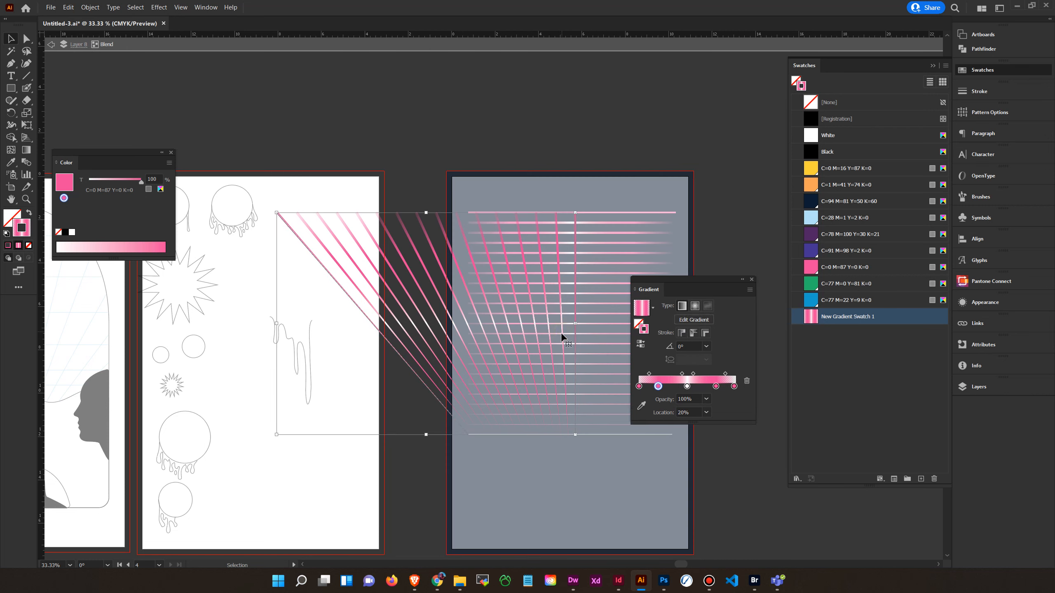
{"action": "key", "text": "ctrl+1"}
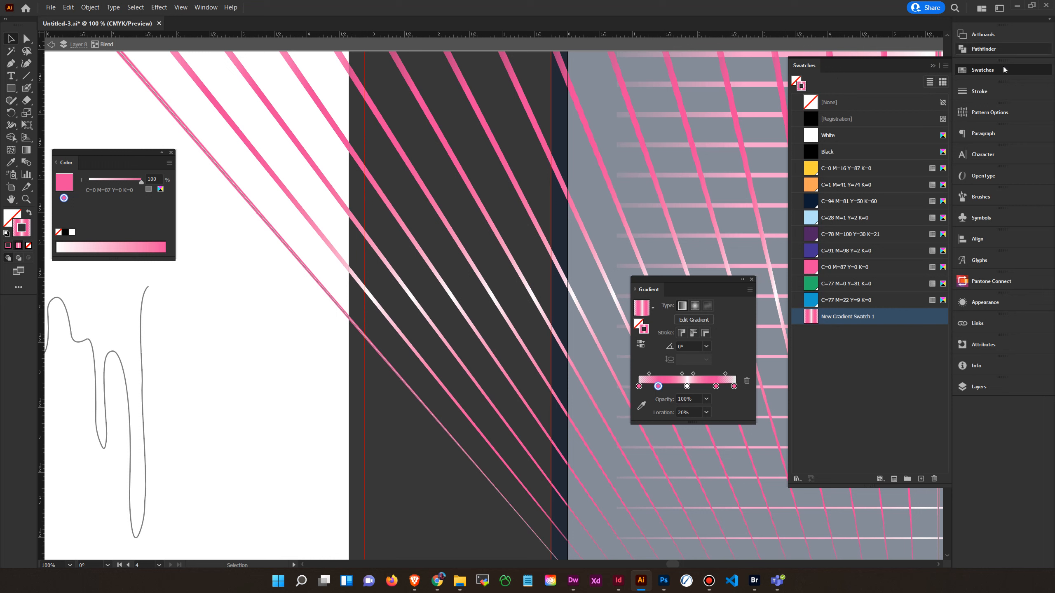
{"action": "left_click", "coordinate": [998, 94]}
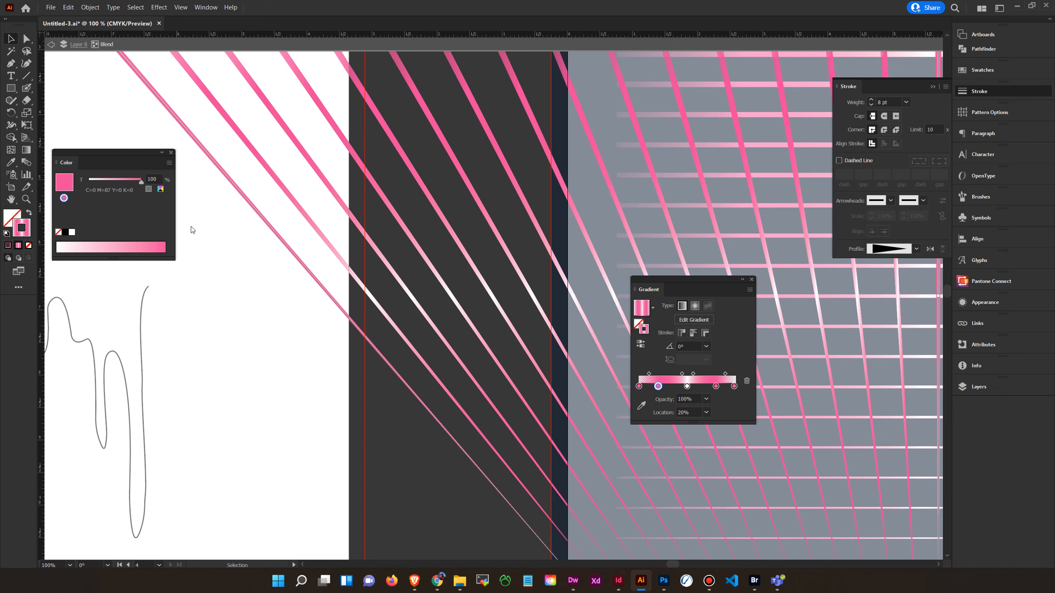
{"action": "left_click", "coordinate": [708, 335]}
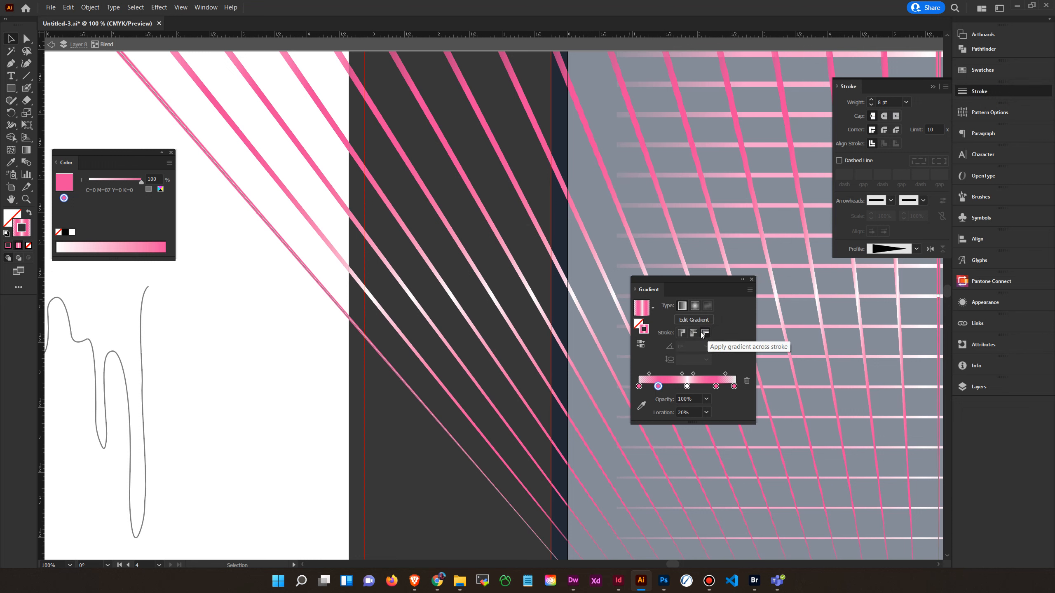
{"action": "left_click", "coordinate": [85, 45]}
Step: Re-enter the blend from the vertical centre line, and undo the blending of the two lines
{"action": "left_click", "coordinate": [337, 307]}
{"action": "left_click_drag", "start_coordinate": [544, 291], "coordinate": [301, 293]}
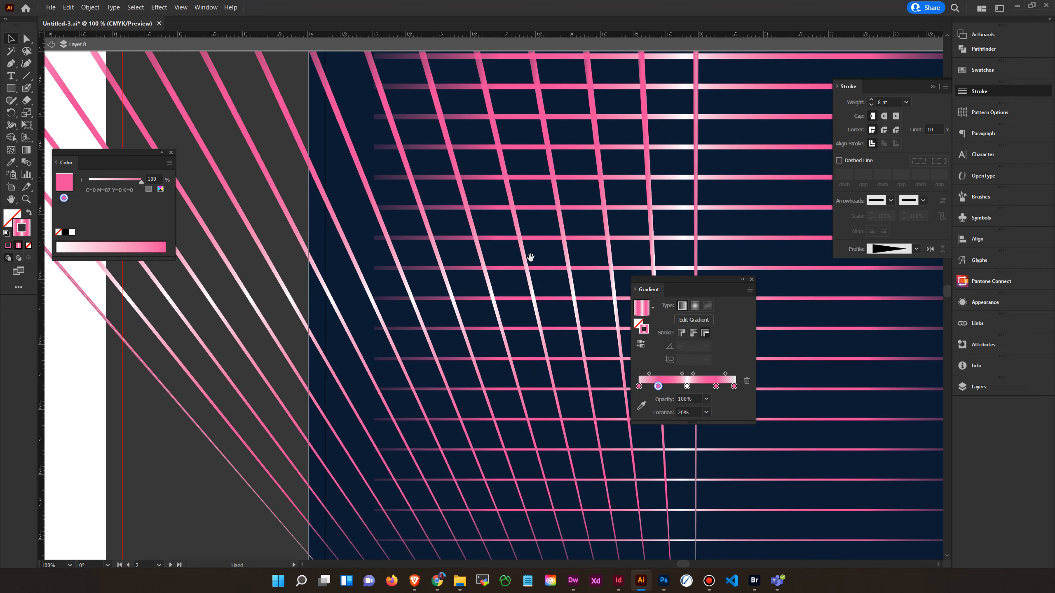
{"action": "left_click", "coordinate": [697, 222]}
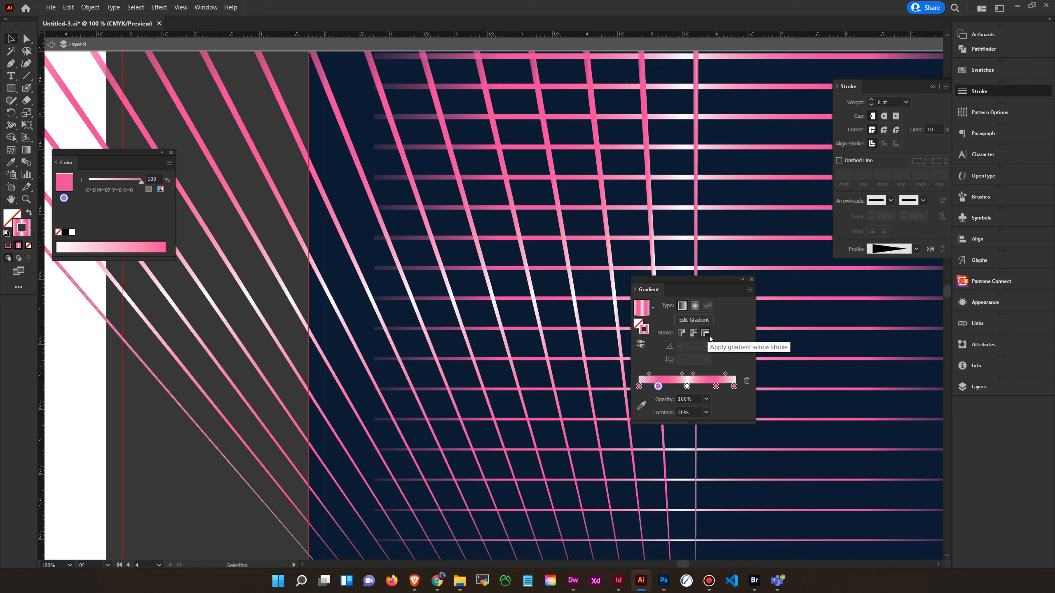
{"action": "double_click", "coordinate": [695, 272]}
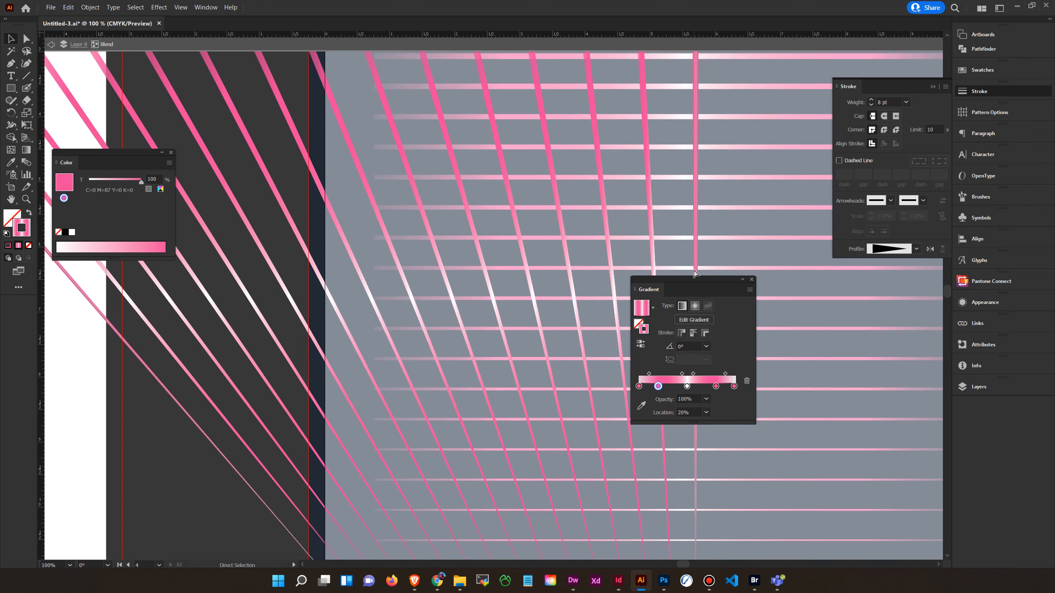
{"action": "key", "text": "ctrl+z"}
{"action": "key", "text": "ctrl+z"}
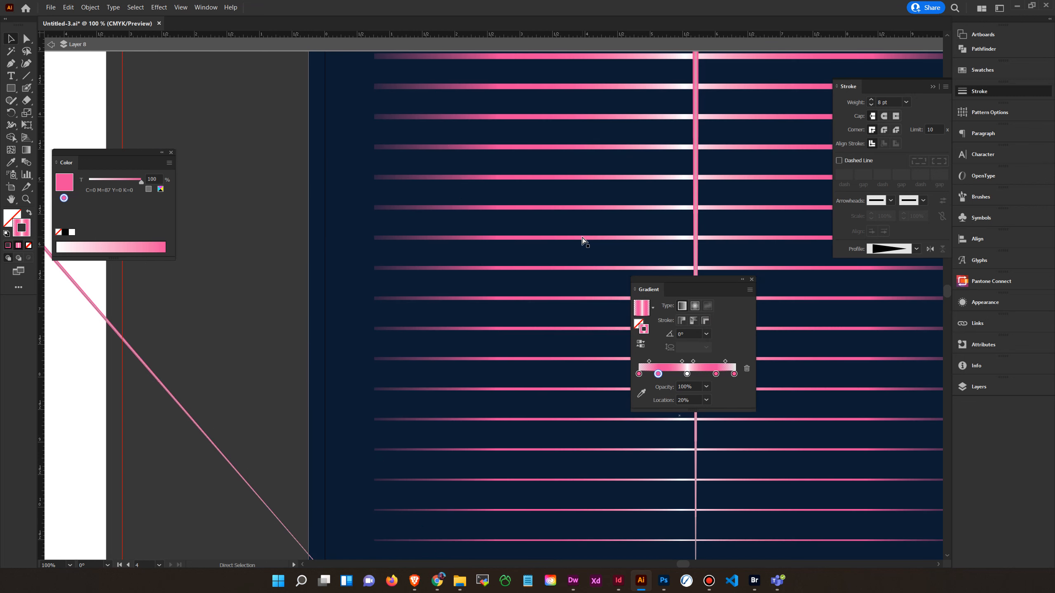
Step: Expand the appearance of the slanted line together with the vertical centre line, and check the resulting slanted shape
{"action": "right_click", "coordinate": [164, 384]}
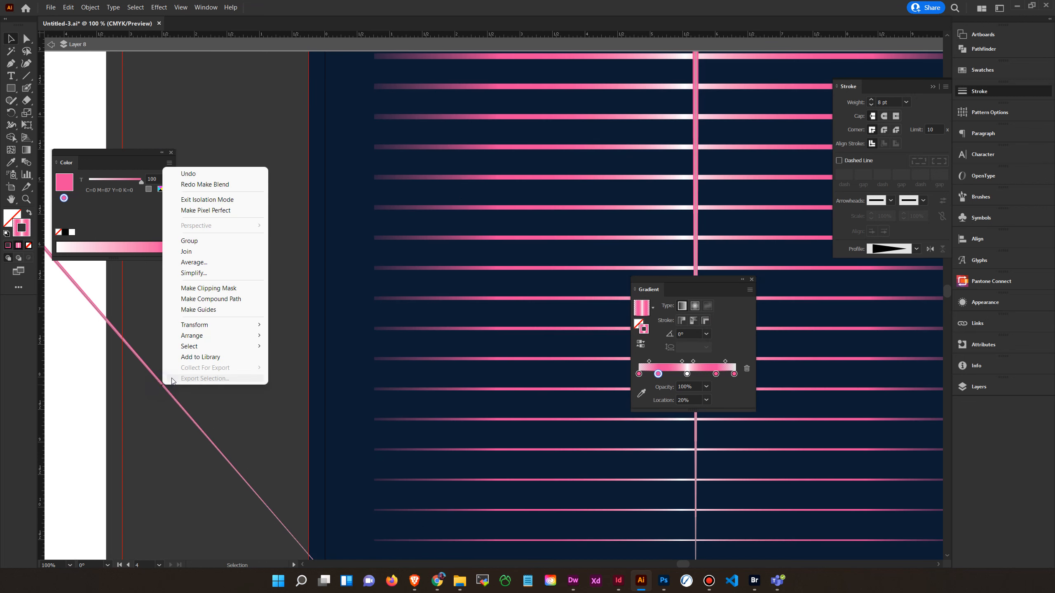
{"action": "left_click", "coordinate": [173, 394]}
{"action": "left_click", "coordinate": [176, 396]}
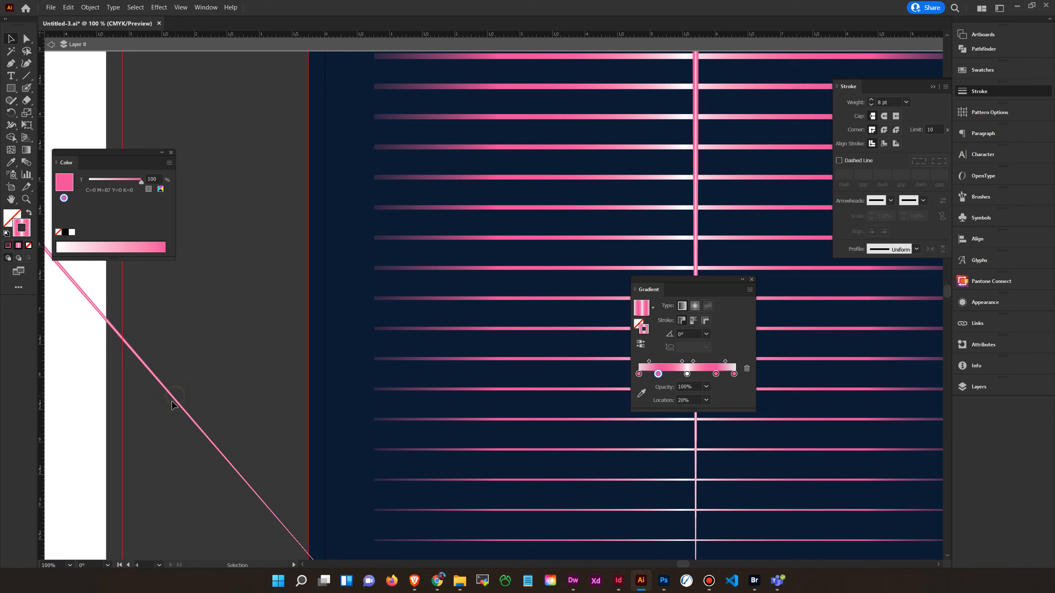
{"action": "left_click", "coordinate": [177, 401]}
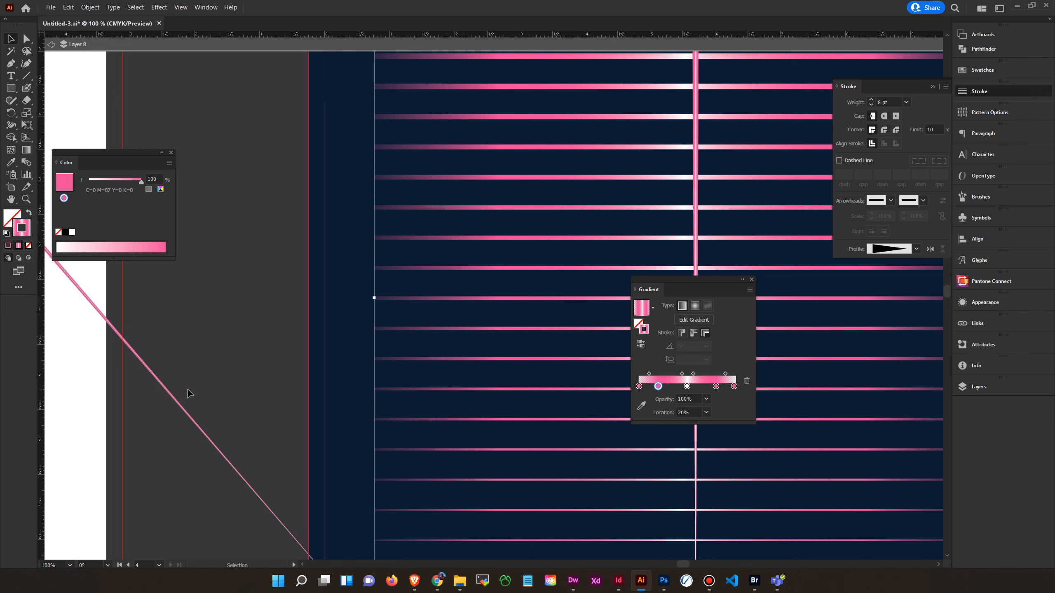
{"action": "left_click", "coordinate": [696, 153], "text": "shift"}
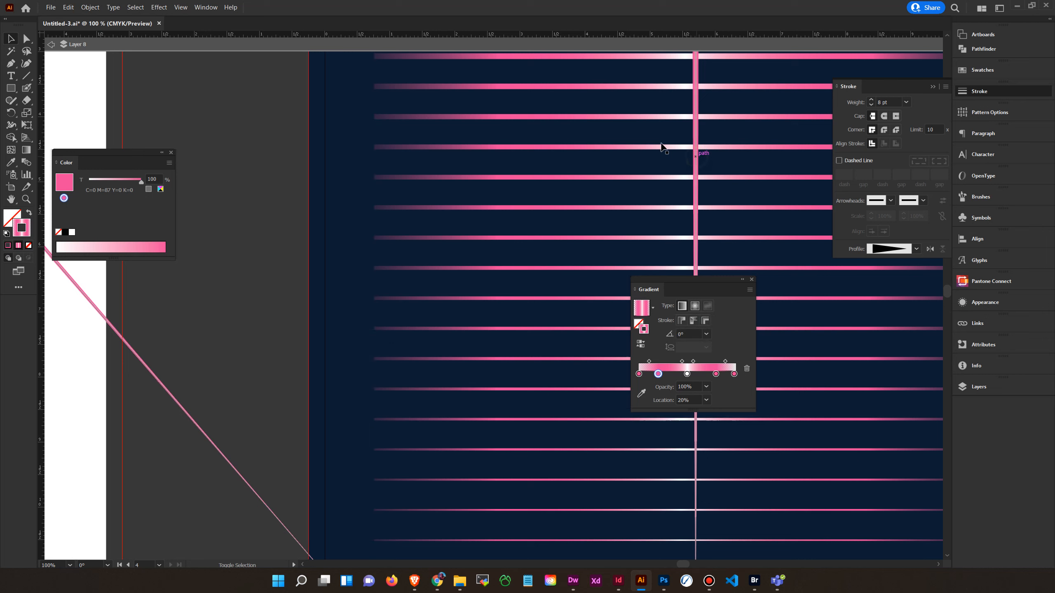
{"action": "left_click", "coordinate": [113, 10]}
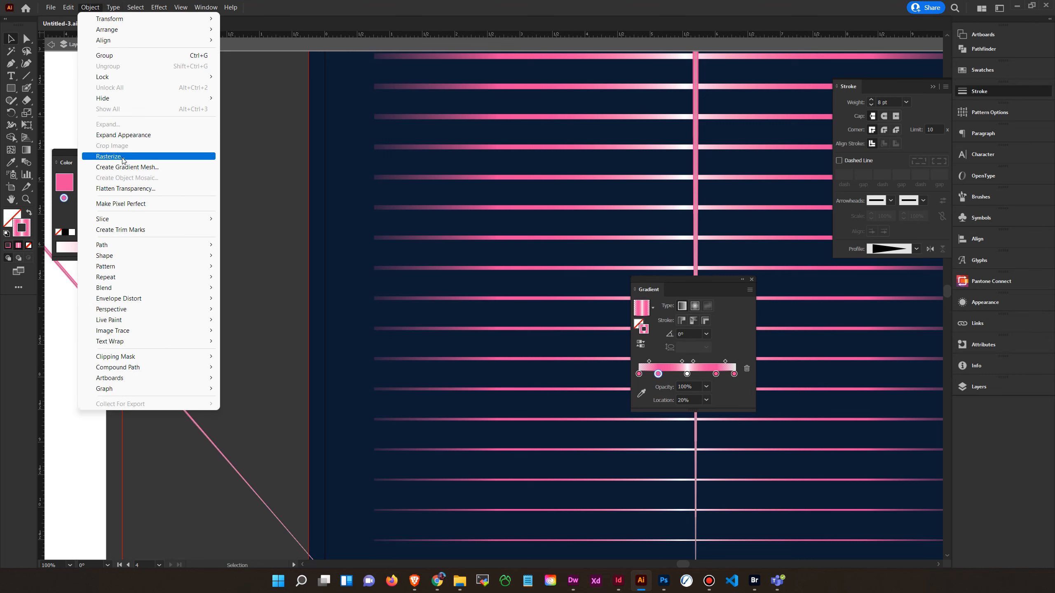
{"action": "left_click", "coordinate": [129, 137]}
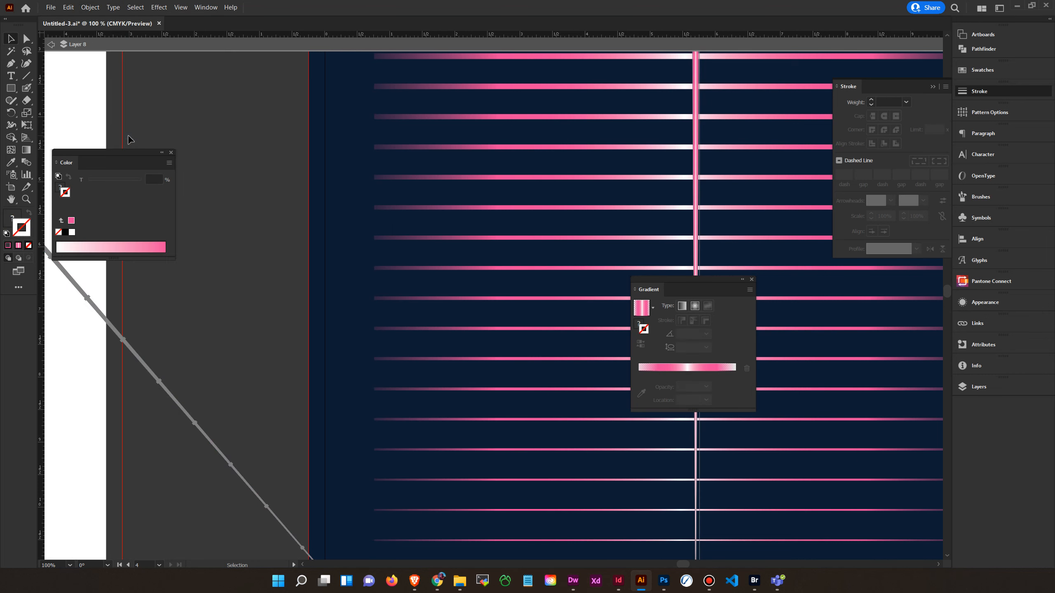
{"action": "left_click", "coordinate": [148, 449]}
{"action": "left_click", "coordinate": [190, 421]}
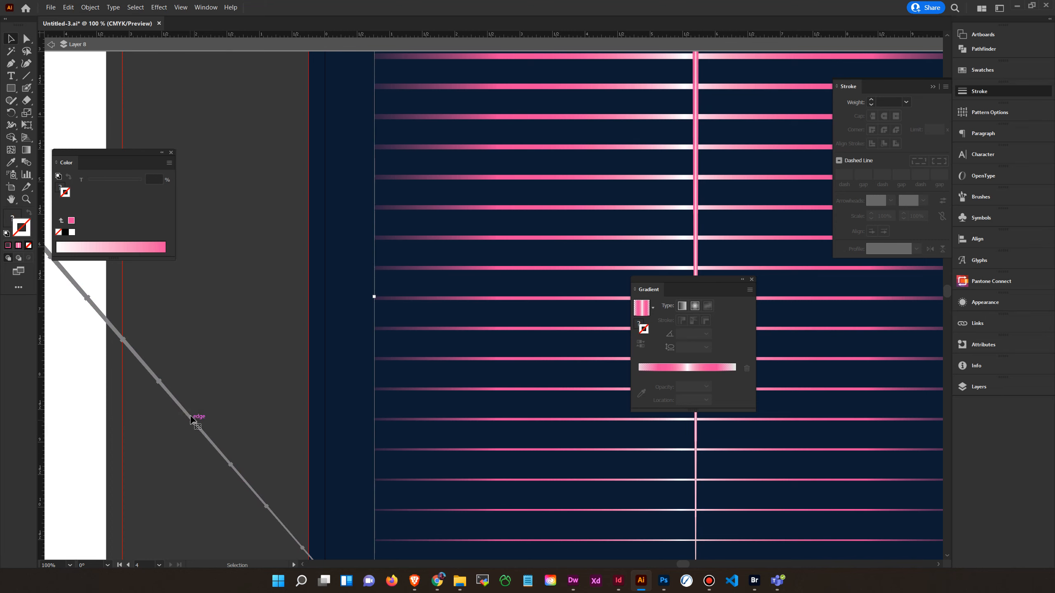
Step: Try to blend the expanded slanted shape with the vertical centre line, leaving the blend options unchanged
{"action": "left_click_drag", "start_coordinate": [191, 396], "coordinate": [238, 388]}
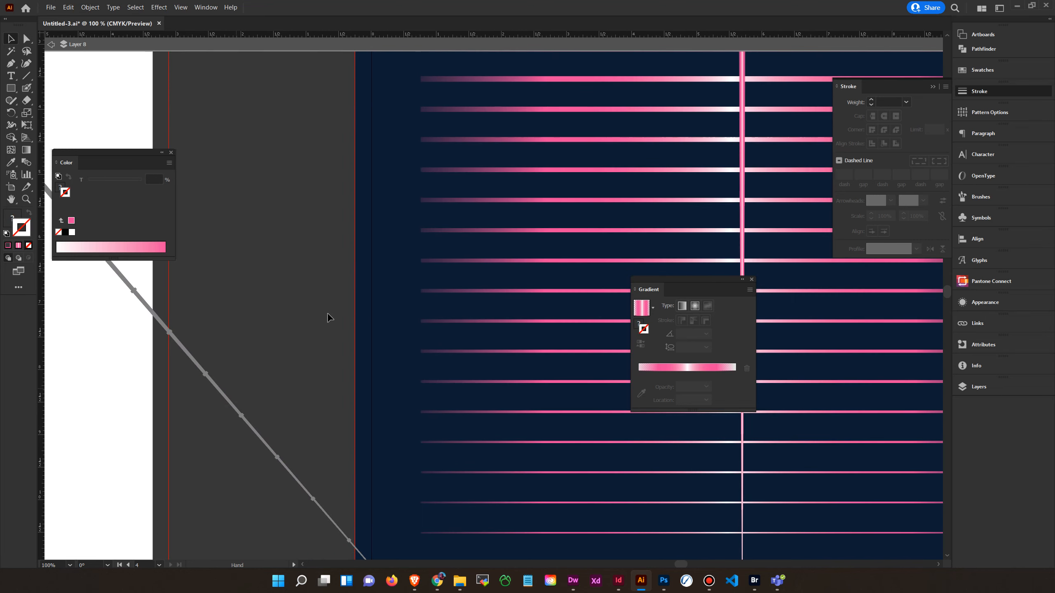
{"action": "left_click", "coordinate": [744, 214]}
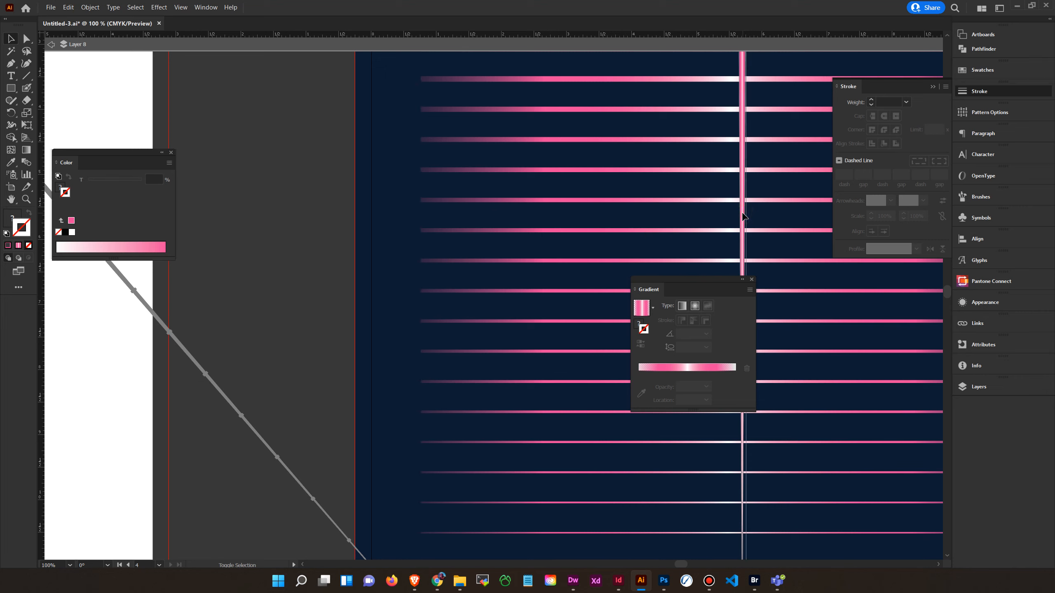
{"action": "left_click", "coordinate": [285, 250]}
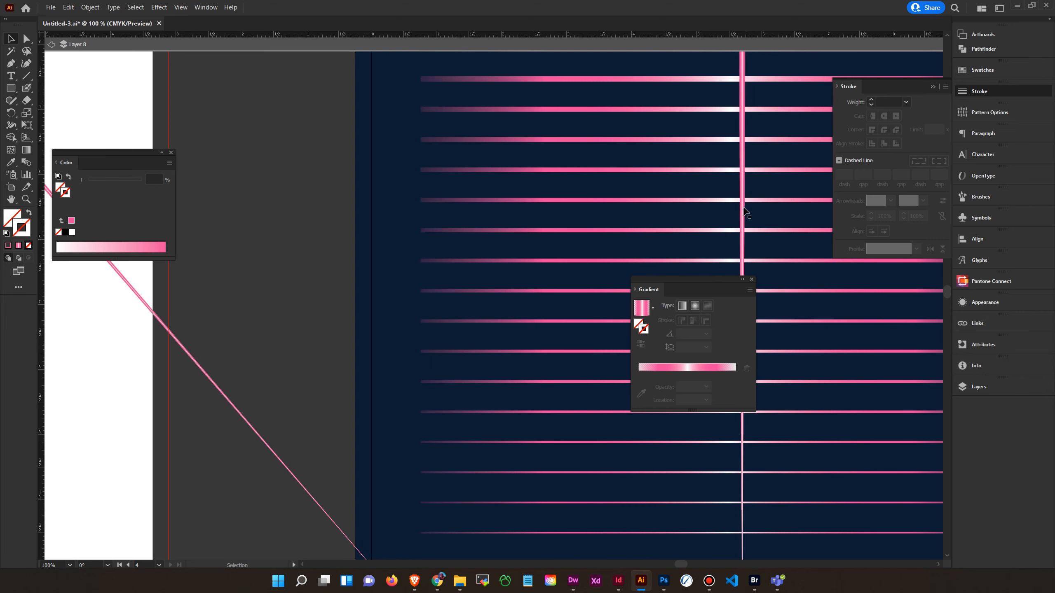
{"action": "left_click", "coordinate": [744, 212]}
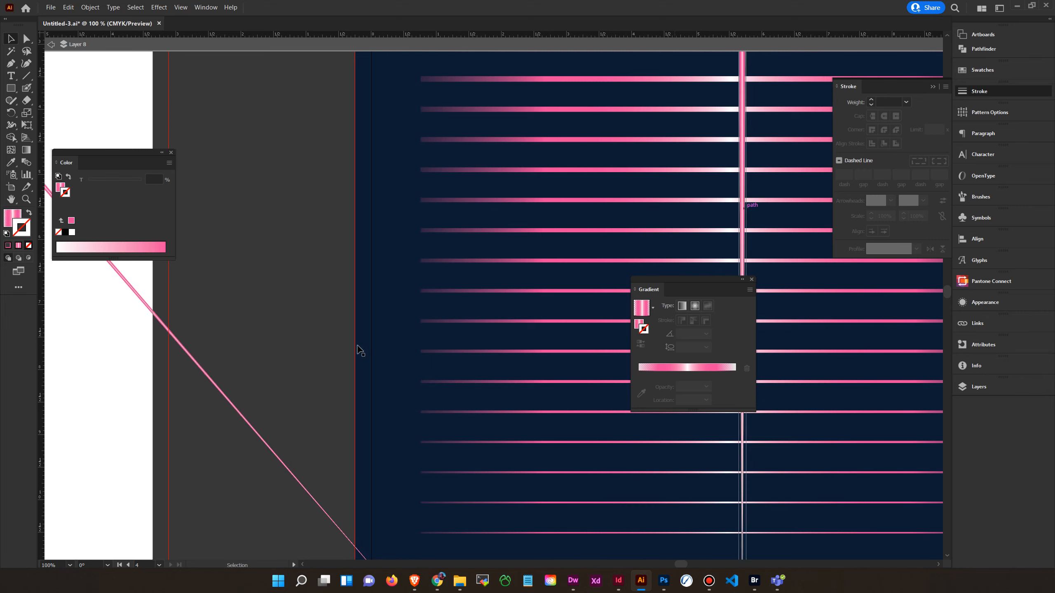
{"action": "left_click", "coordinate": [246, 424], "text": "shift"}
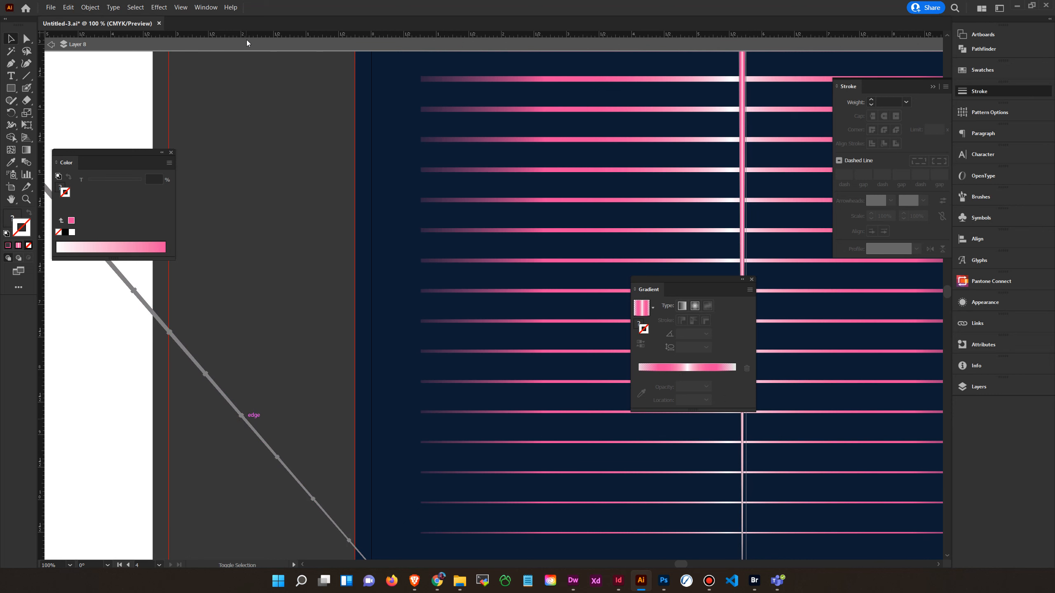
{"action": "left_click", "coordinate": [90, 8]}
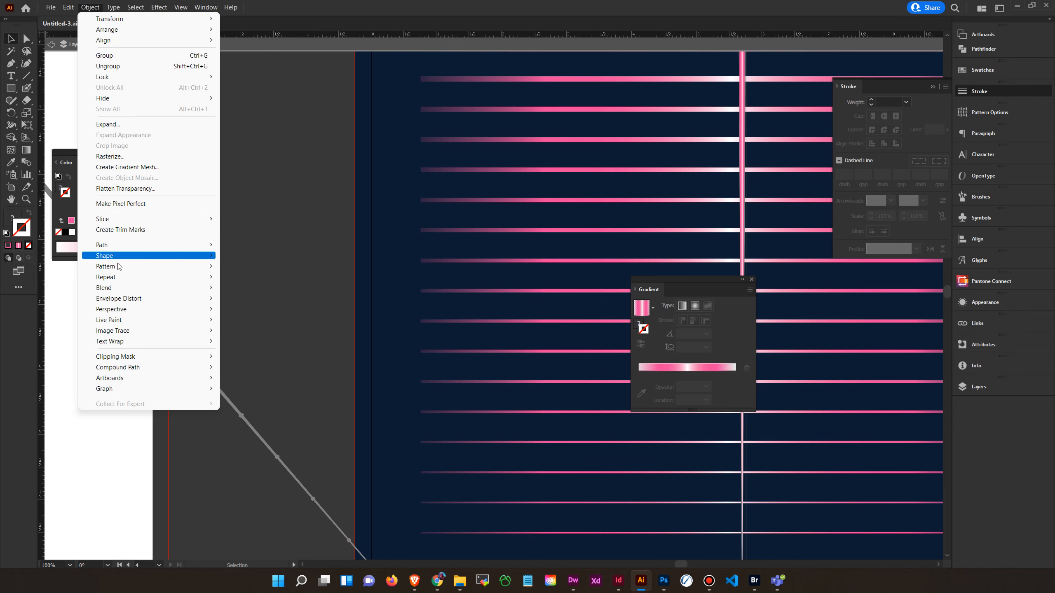
{"action": "mouse_move", "coordinate": [131, 292]}
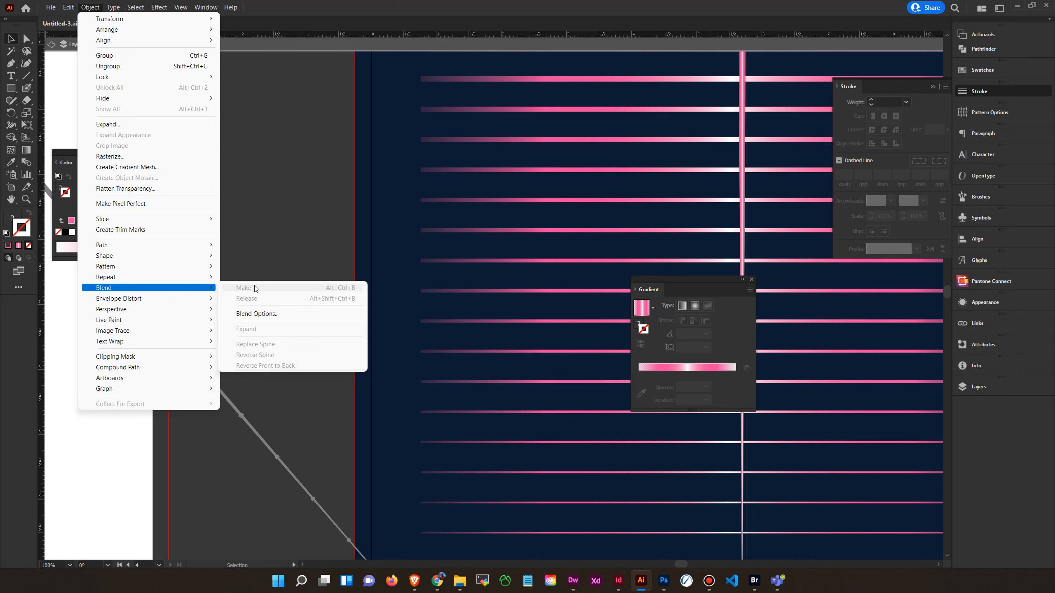
{"action": "left_click", "coordinate": [258, 314]}
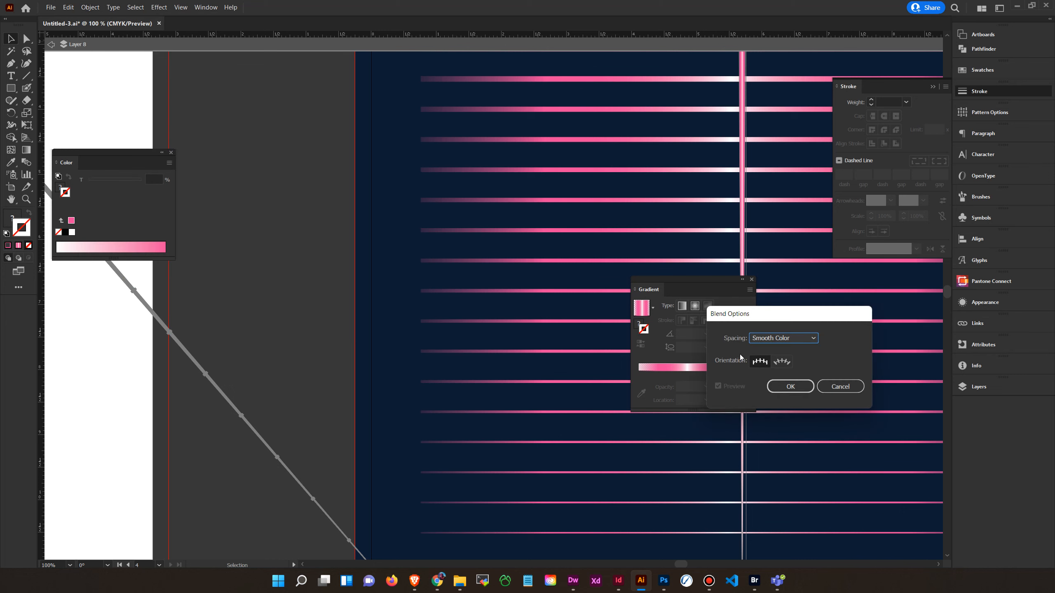
{"action": "left_click", "coordinate": [854, 388]}
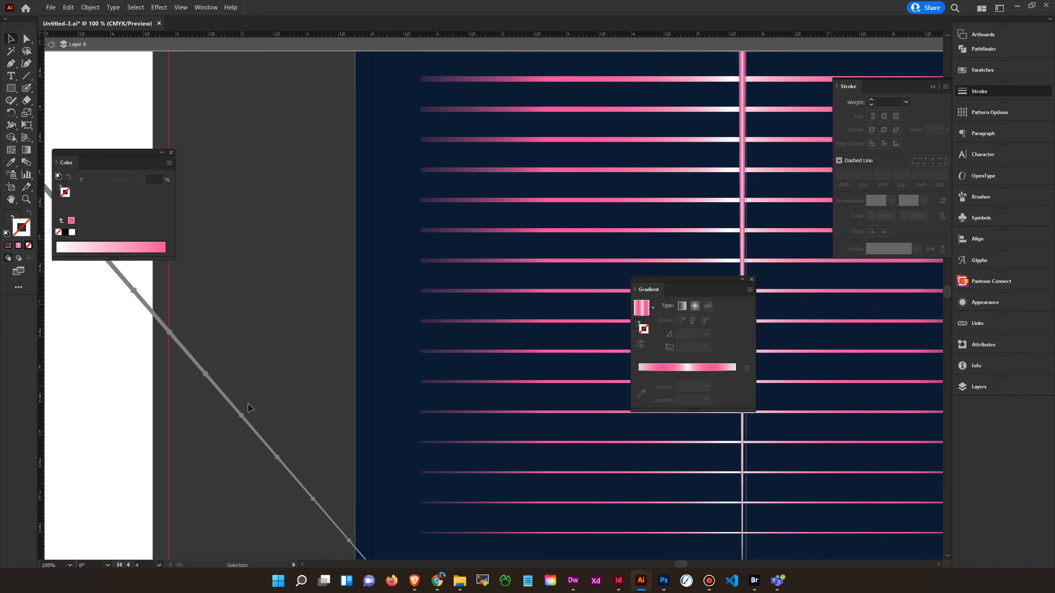
Step: Delete the expanded slanted shape
{"action": "left_click", "coordinate": [257, 403]}
{"action": "left_click", "coordinate": [254, 431]}
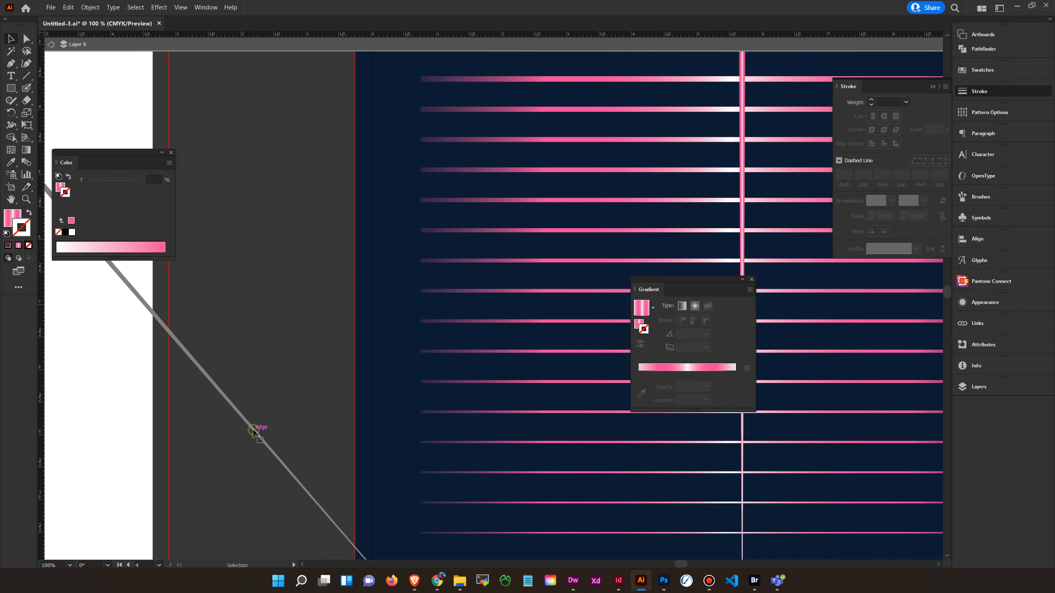
{"action": "left_click", "coordinate": [260, 423]}
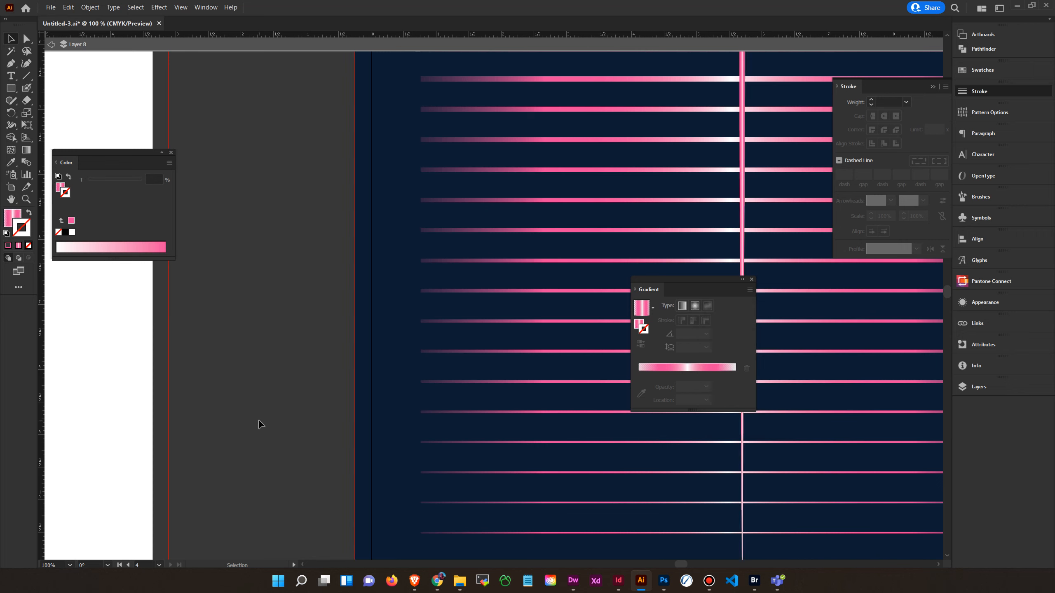
Step: Duplicate the vertical centre line, then rotate, stretch and shift the copy into a slanted line reaching from the top to the bottom horizontal line
{"action": "left_click", "coordinate": [741, 99]}
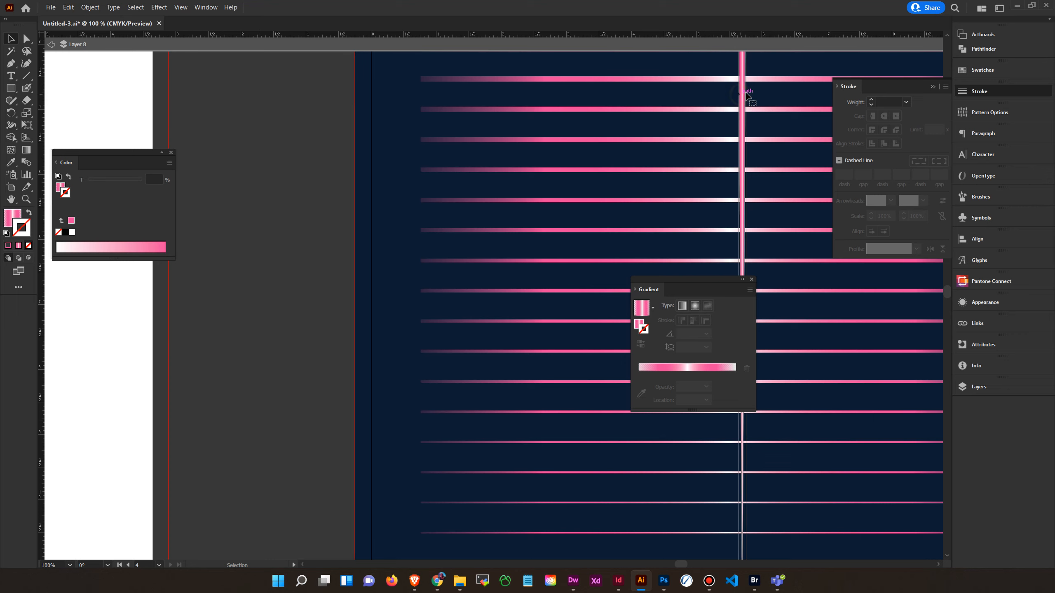
{"action": "key", "text": "ctrl"}
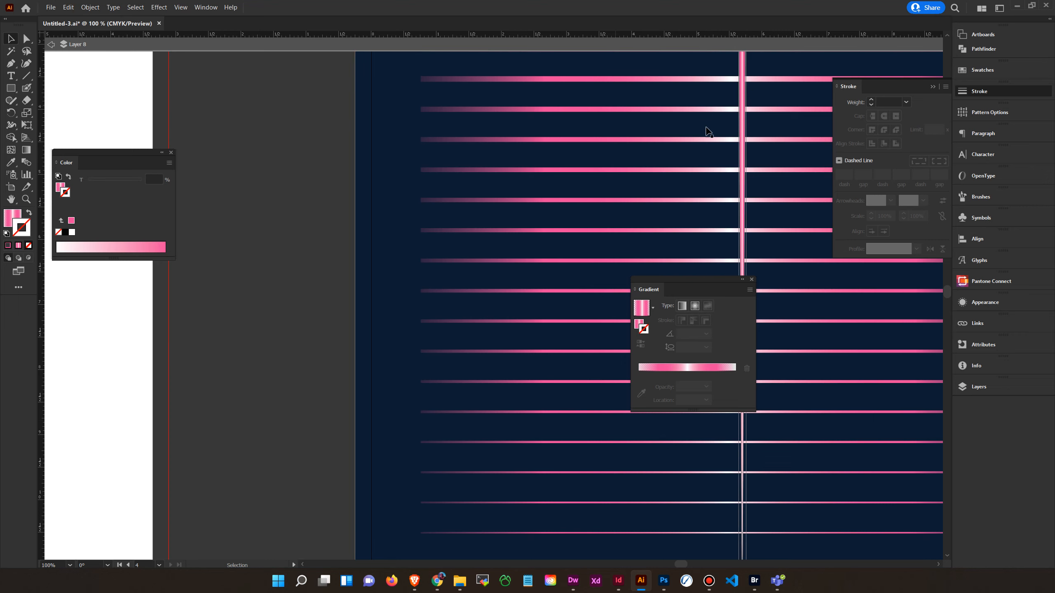
{"action": "key", "text": "ctrl+minus"}
{"action": "key", "text": "ctrl+minus"}
{"action": "key", "text": "ctrl+minus"}
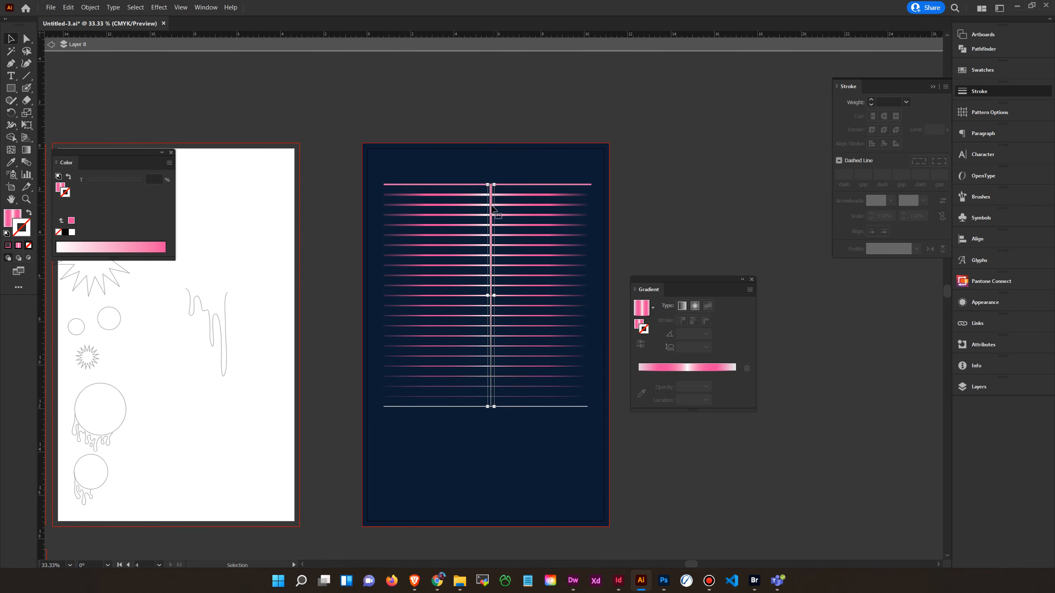
{"action": "left_click_drag", "start_coordinate": [490, 208], "coordinate": [313, 185]}
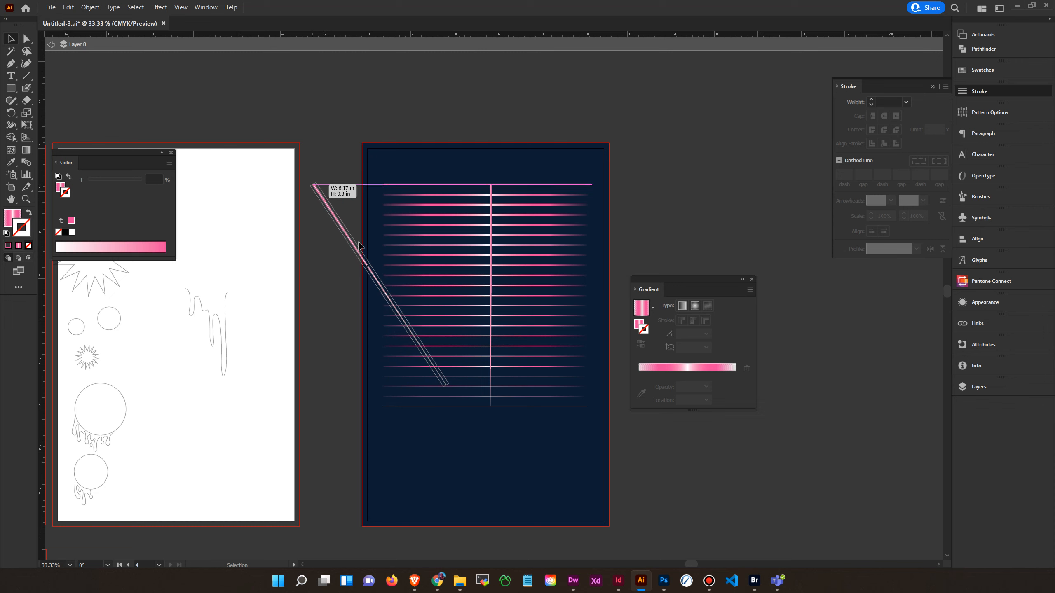
{"action": "left_click_drag", "start_coordinate": [445, 384], "coordinate": [467, 403]}
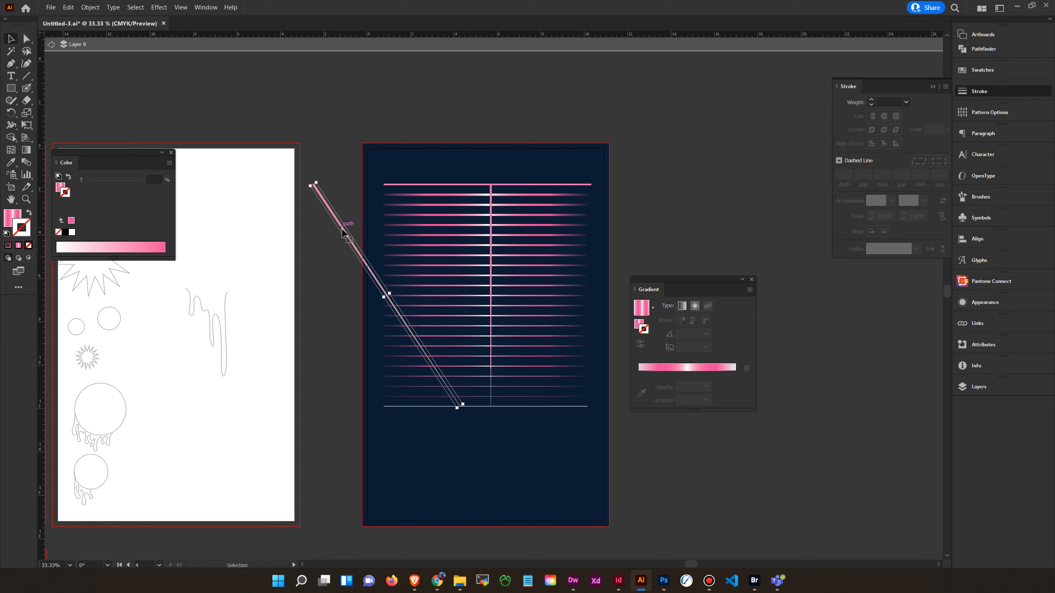
{"action": "left_click_drag", "start_coordinate": [344, 233], "coordinate": [328, 235]}
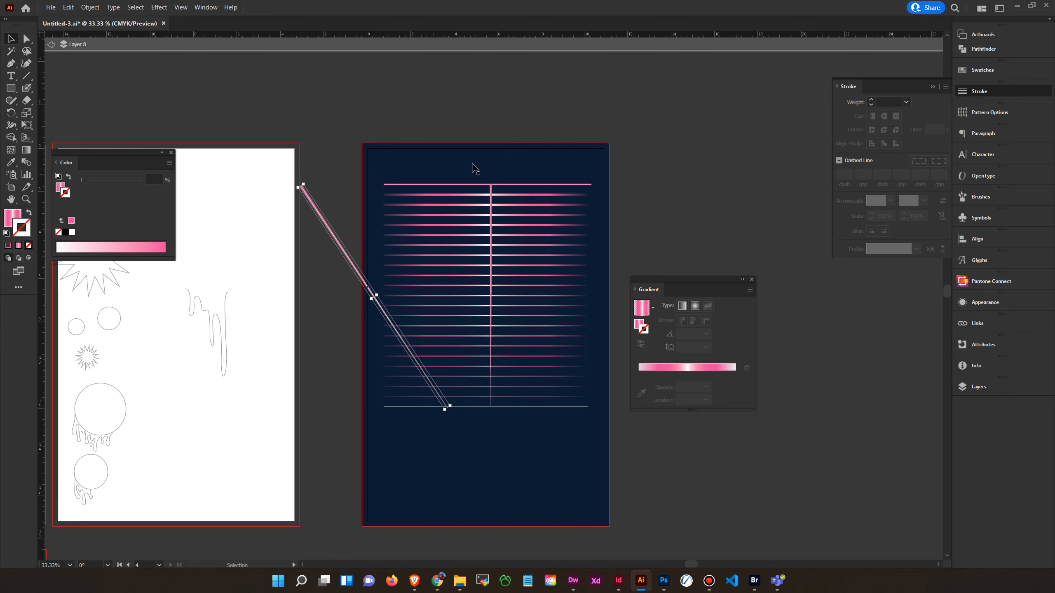
Step: Blend the new slanted line with the vertical centre line
{"action": "left_click", "coordinate": [492, 188], "text": "shift"}
{"action": "left_click", "coordinate": [90, 7]}
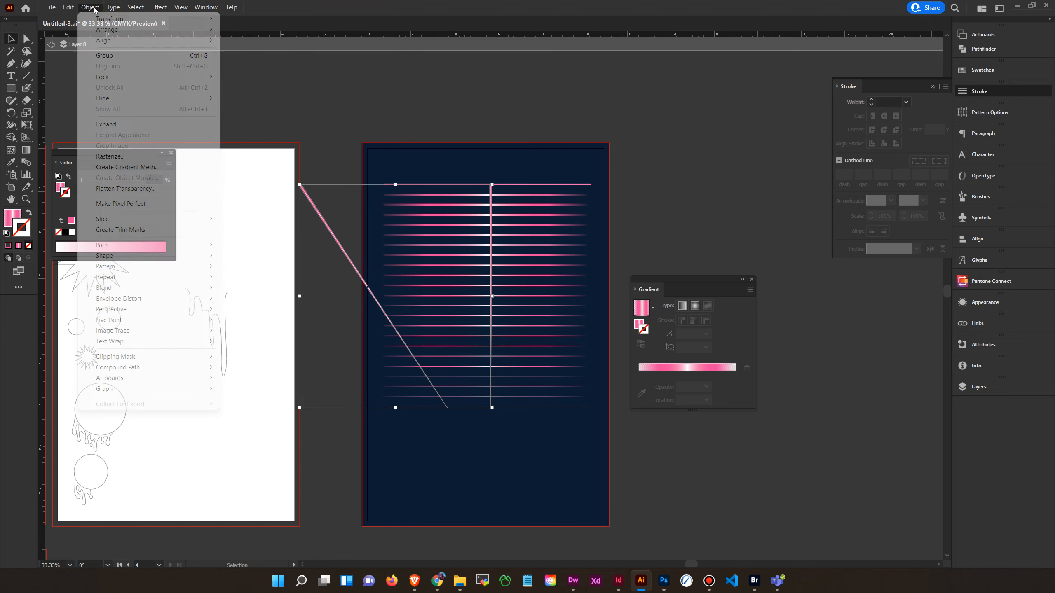
{"action": "mouse_move", "coordinate": [124, 289]}
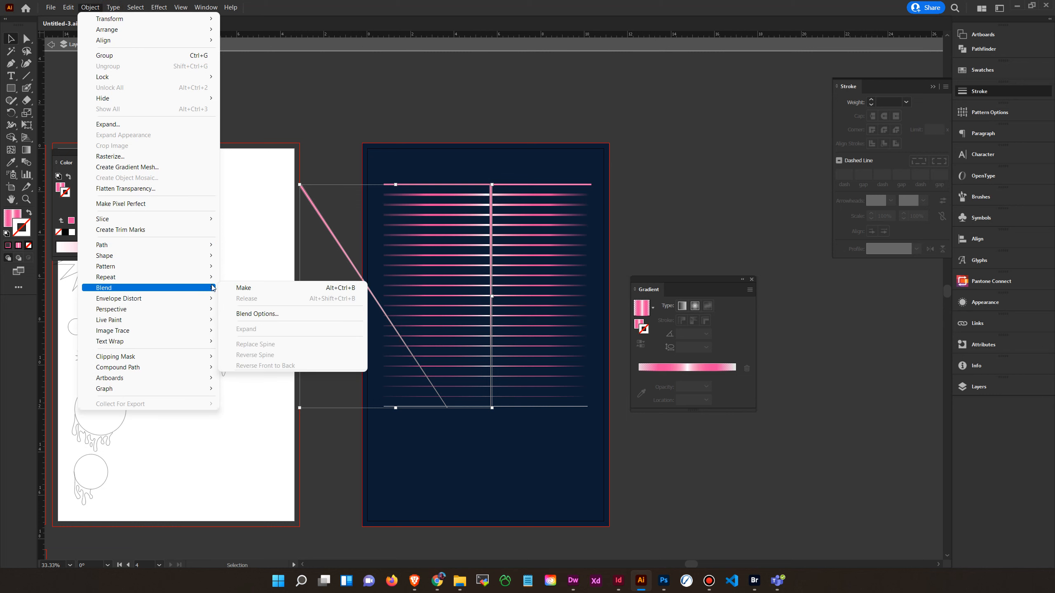
{"action": "left_click", "coordinate": [260, 286]}
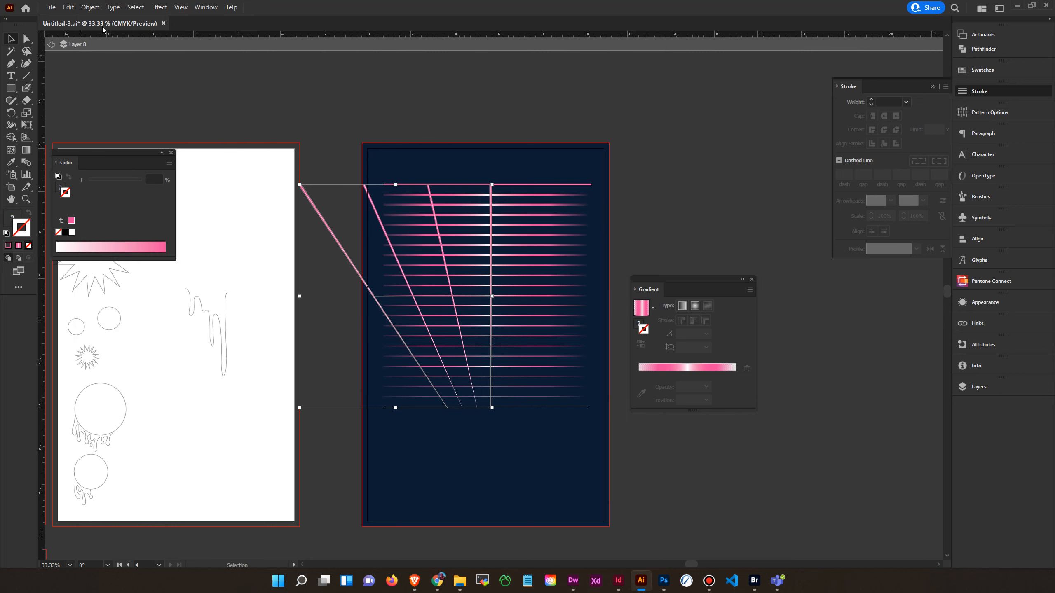
Step: Set the converging-line blend's spacing to Specified Steps with 8 steps
{"action": "left_click", "coordinate": [91, 7]}
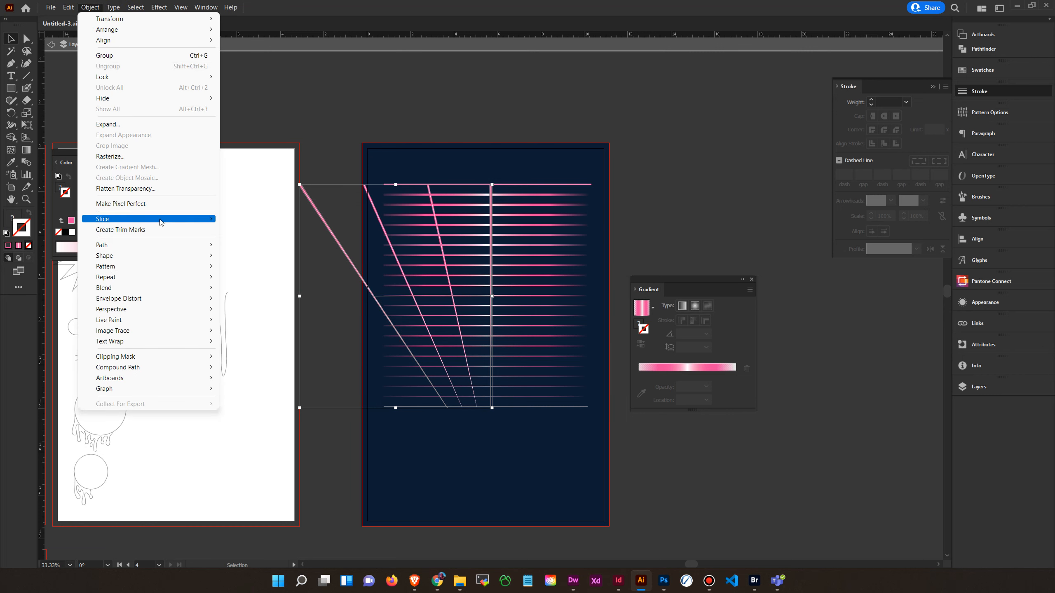
{"action": "mouse_move", "coordinate": [161, 222]}
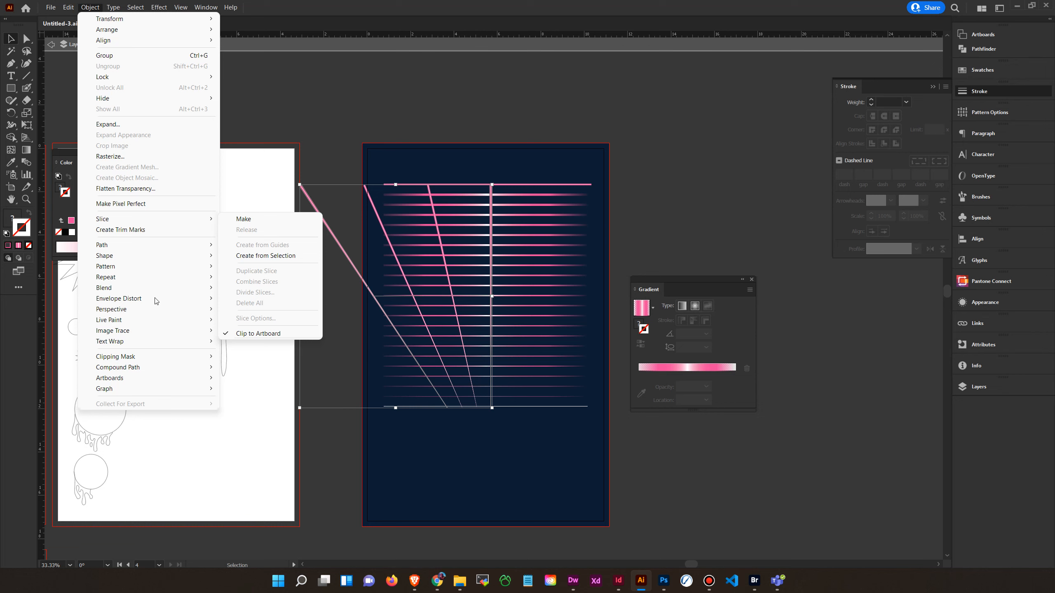
{"action": "mouse_move", "coordinate": [158, 288]}
{"action": "left_click", "coordinate": [250, 315]}
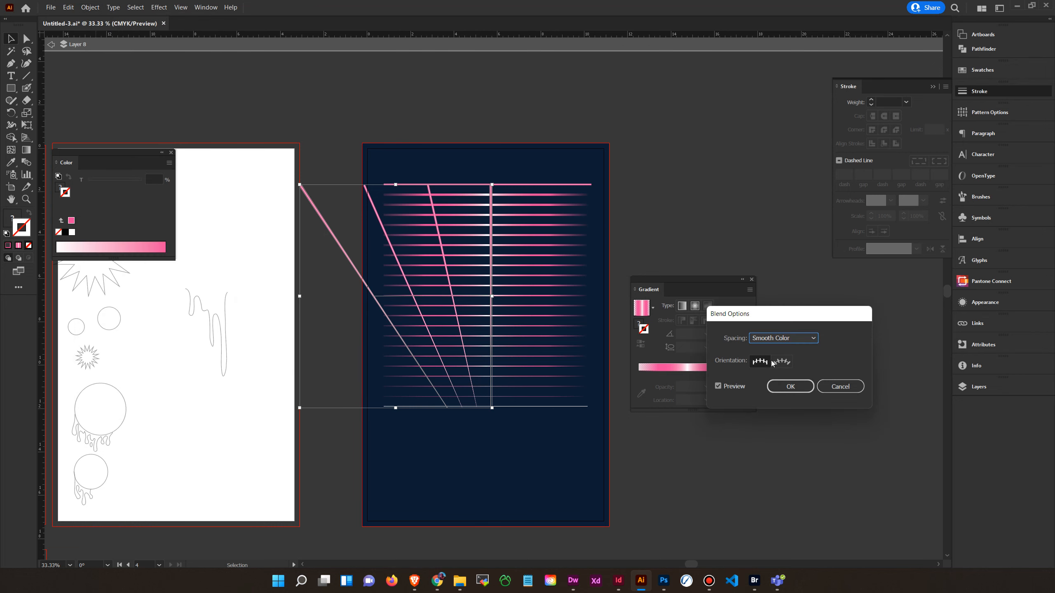
{"action": "left_click", "coordinate": [784, 338]}
{"action": "left_click", "coordinate": [785, 358]}
{"action": "key", "text": "Up"}
{"action": "key", "text": "Up"}
{"action": "key", "text": "Up"}
{"action": "key", "text": "Up"}
{"action": "key", "text": "Up"}
{"action": "key", "text": "Up"}
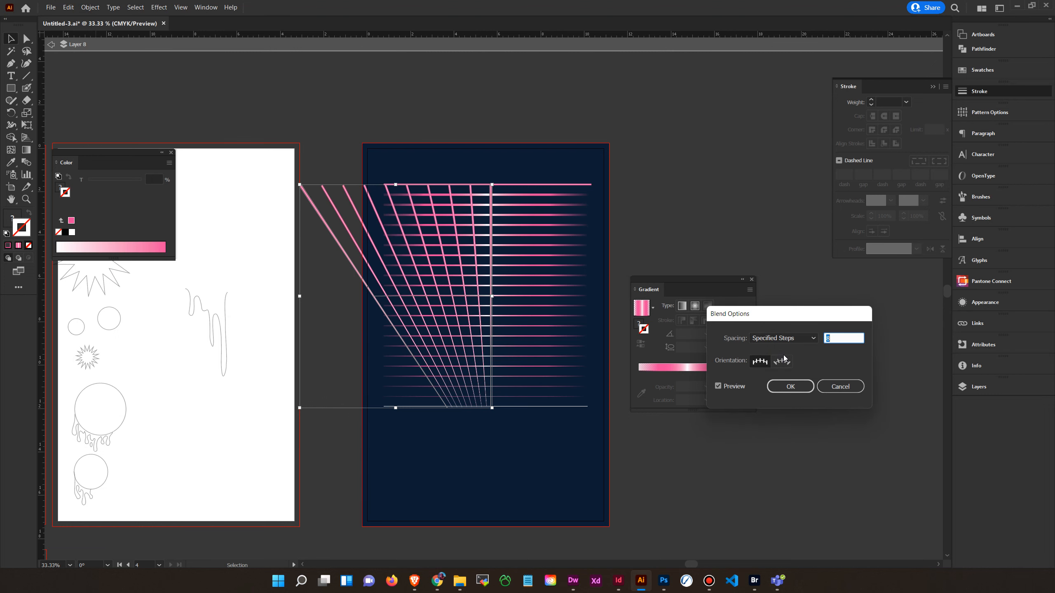
{"action": "left_click", "coordinate": [790, 387]}
{"action": "left_click", "coordinate": [681, 502]}
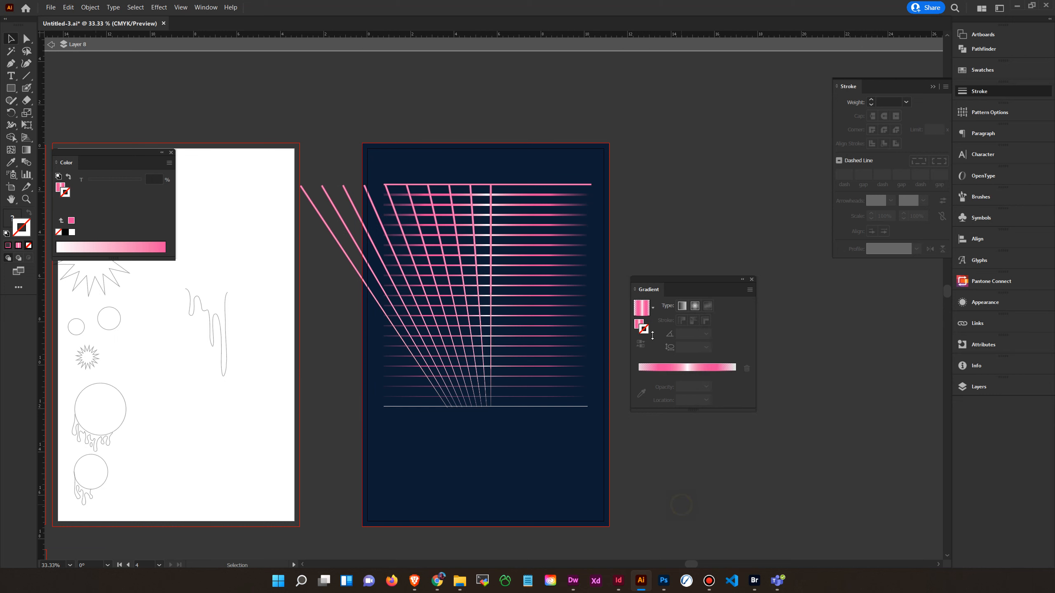
Step: Release the horizontal-line blend so that only its top and bottom lines remain
{"action": "left_click", "coordinate": [547, 237]}
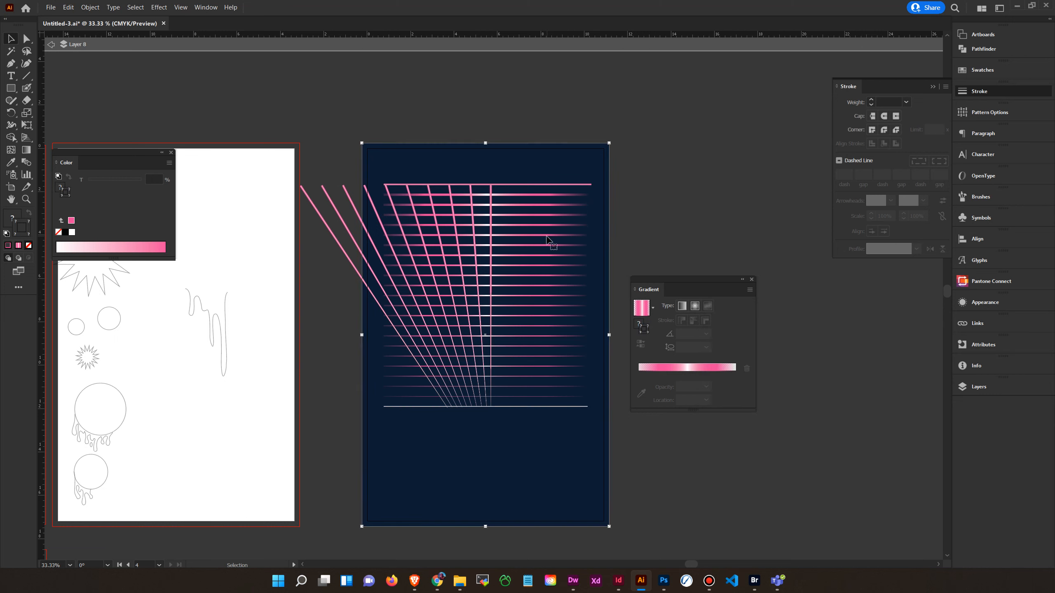
{"action": "left_click", "coordinate": [590, 186]}
{"action": "right_click", "coordinate": [590, 187]}
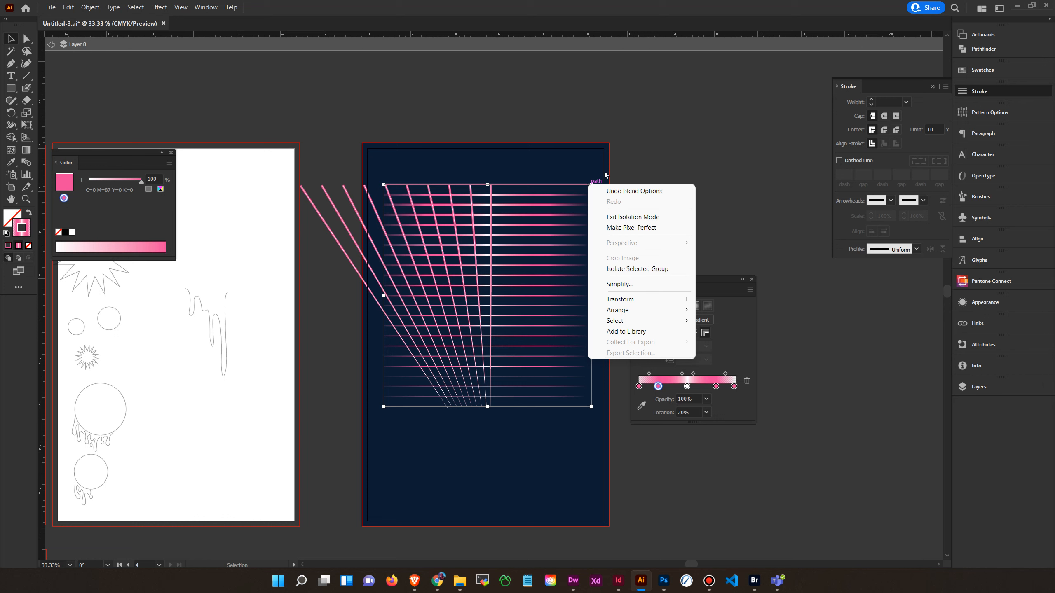
{"action": "left_click", "coordinate": [99, 5]}
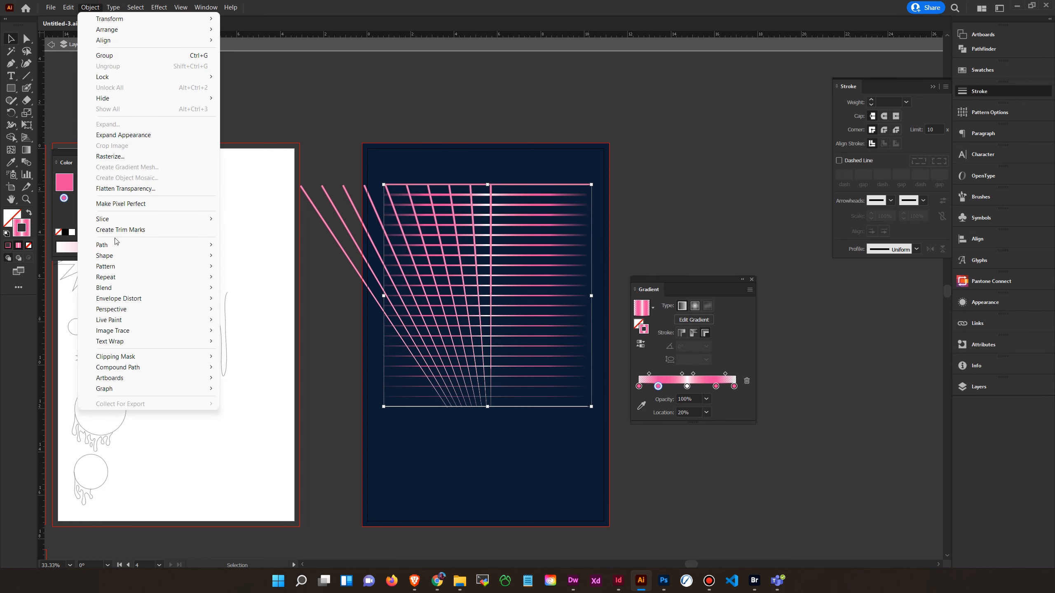
{"action": "mouse_move", "coordinate": [132, 287]}
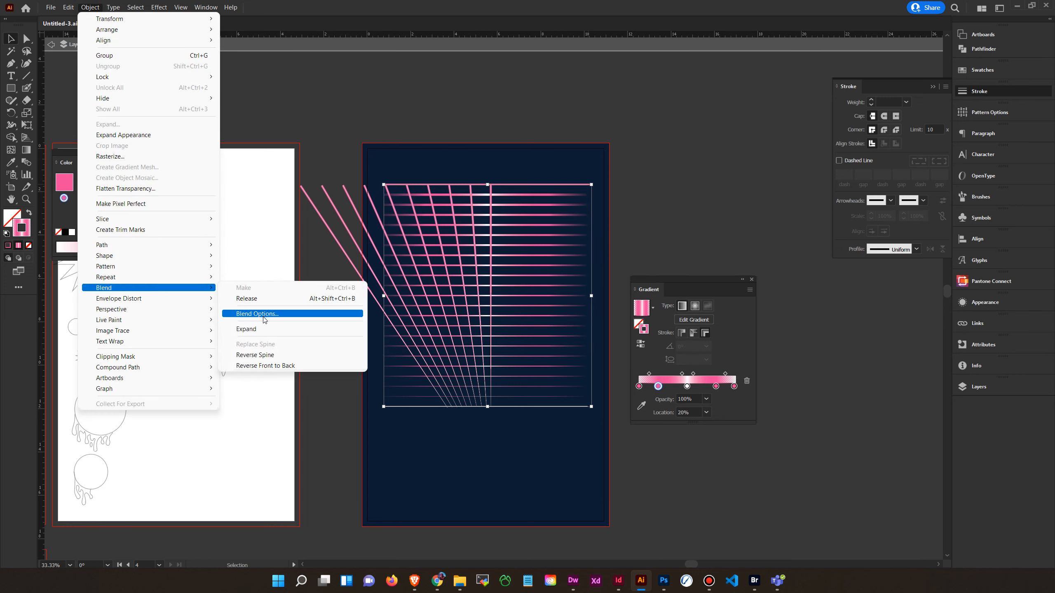
{"action": "left_click", "coordinate": [255, 300]}
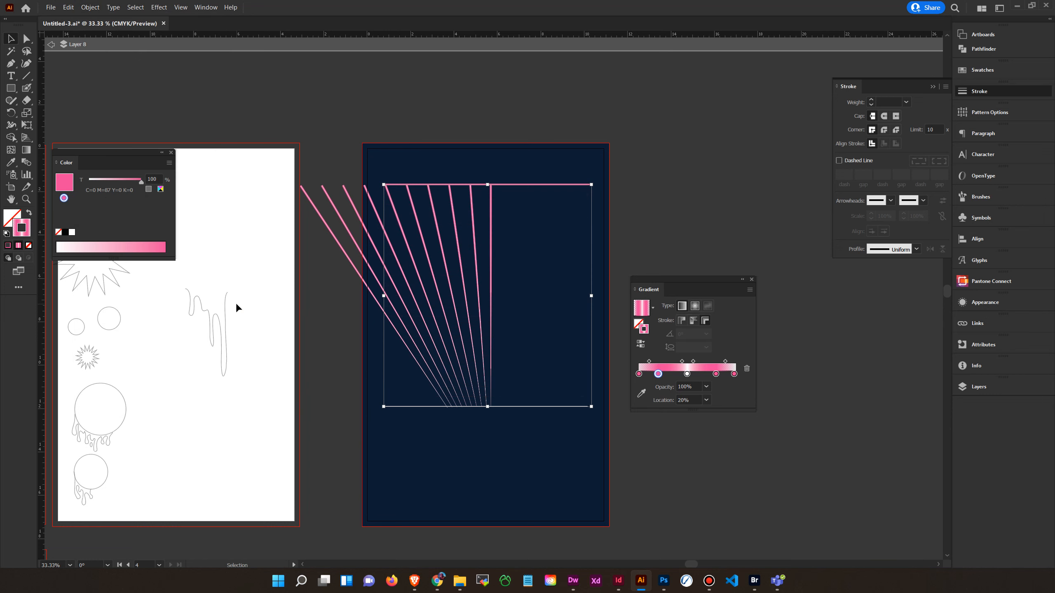
Step: Check the top and bottom horizontal lines individually, and examine the bottom line's stroke gradient up close
{"action": "left_click", "coordinate": [593, 194]}
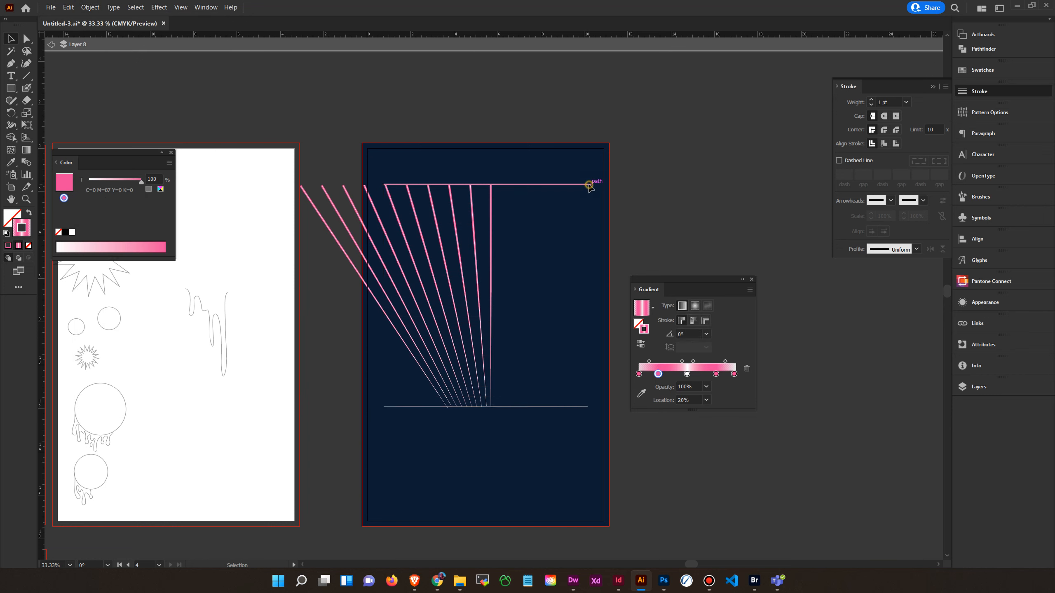
{"action": "left_click", "coordinate": [589, 185]}
{"action": "left_click", "coordinate": [573, 406]}
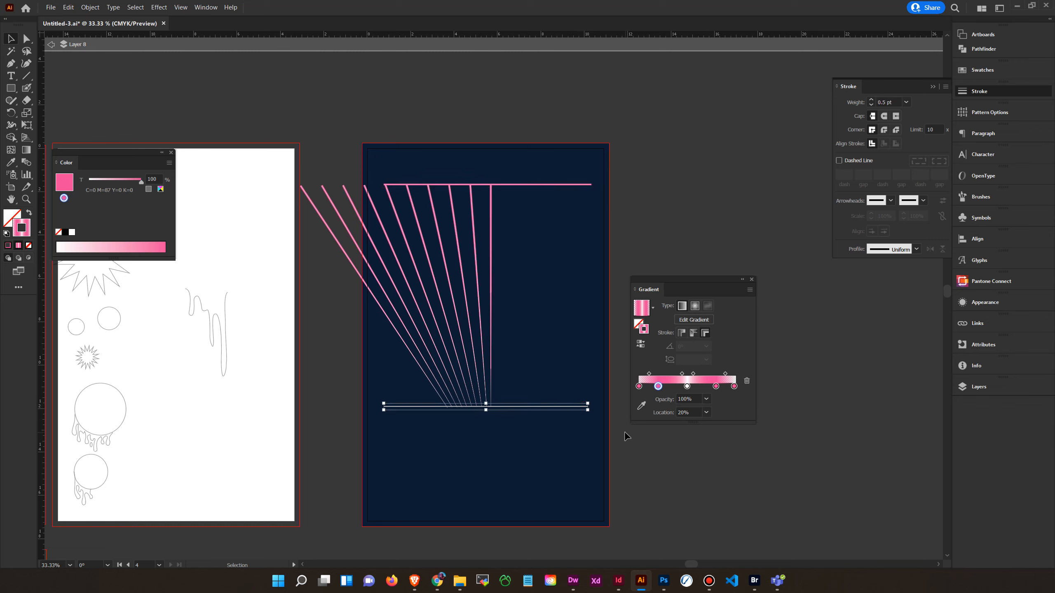
{"action": "left_click", "coordinate": [24, 201]}
{"action": "left_click_drag", "start_coordinate": [524, 385], "coordinate": [554, 488]}
{"action": "left_click_drag", "start_coordinate": [445, 462], "coordinate": [562, 356]}
{"action": "key", "text": "space"}
{"action": "left_click_drag", "start_coordinate": [409, 362], "coordinate": [567, 442]}
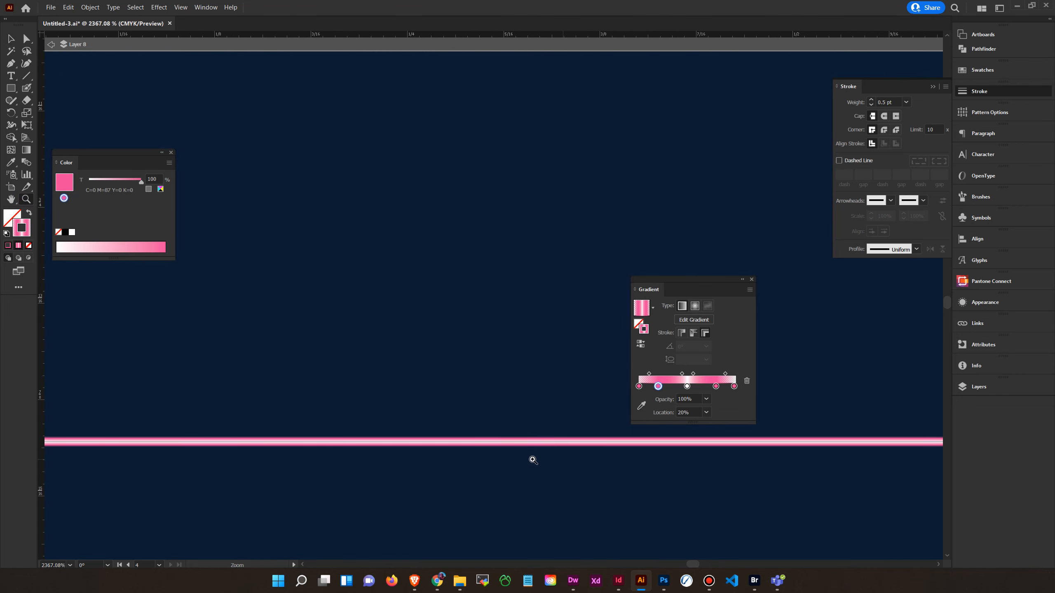
{"action": "key", "text": "ctrl+minus"}
{"action": "key", "text": "ctrl+minus"}
{"action": "key", "text": "ctrl+minus"}
{"action": "key", "text": "ctrl+minus"}
{"action": "key", "text": "ctrl+minus"}
{"action": "key", "text": "ctrl+minus"}
{"action": "key", "text": "ctrl+minus"}
{"action": "key", "text": "ctrl+minus"}
{"action": "key", "text": "ctrl+minus"}
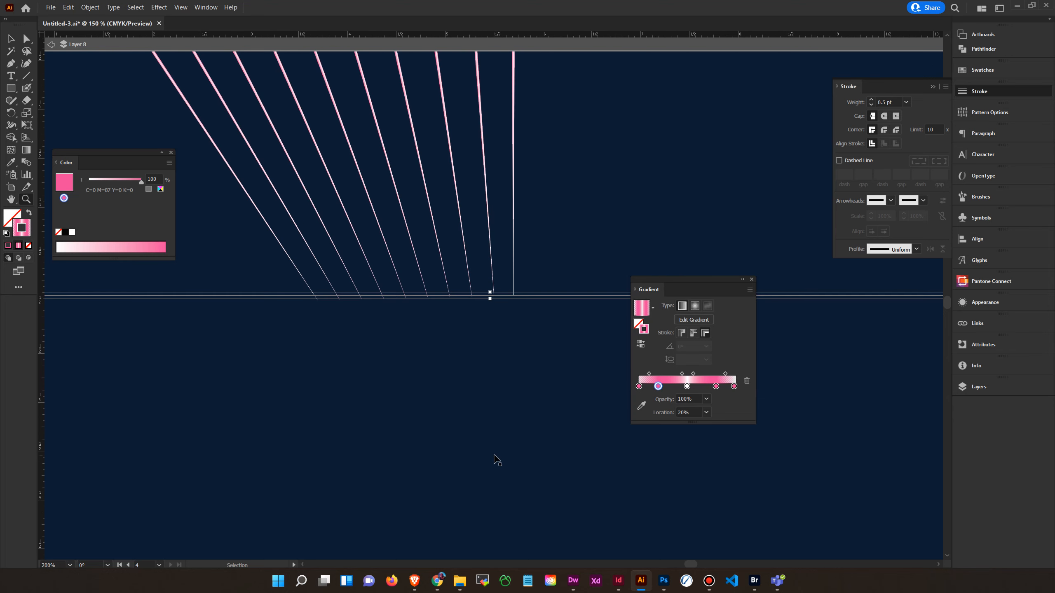
{"action": "key", "text": "space"}
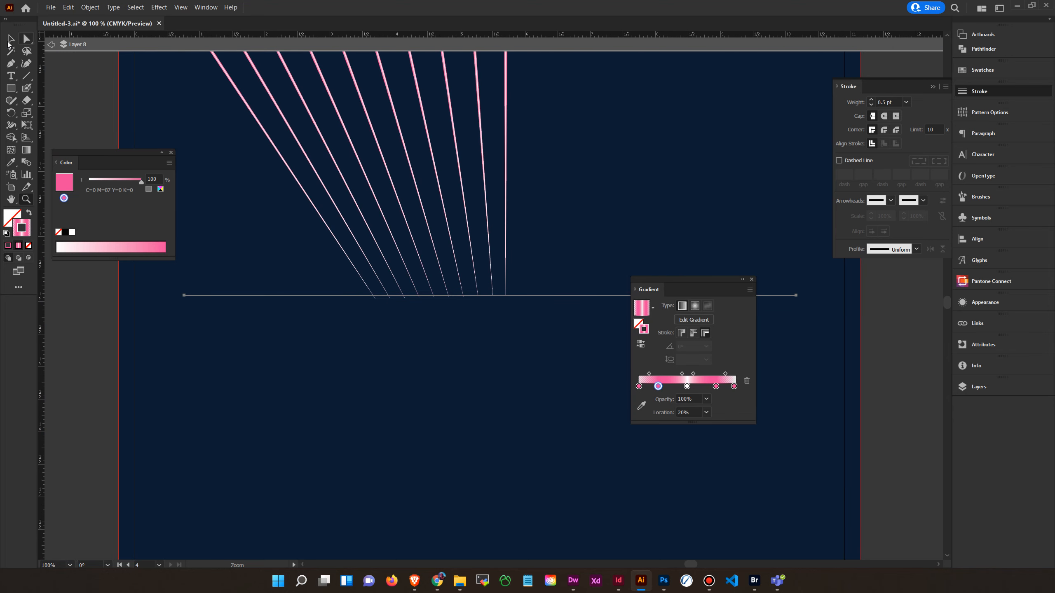
Step: Expand the appearance of the bottom horizontal line and inspect its gradient up close
{"action": "left_click", "coordinate": [10, 41]}
{"action": "left_click", "coordinate": [89, 8]}
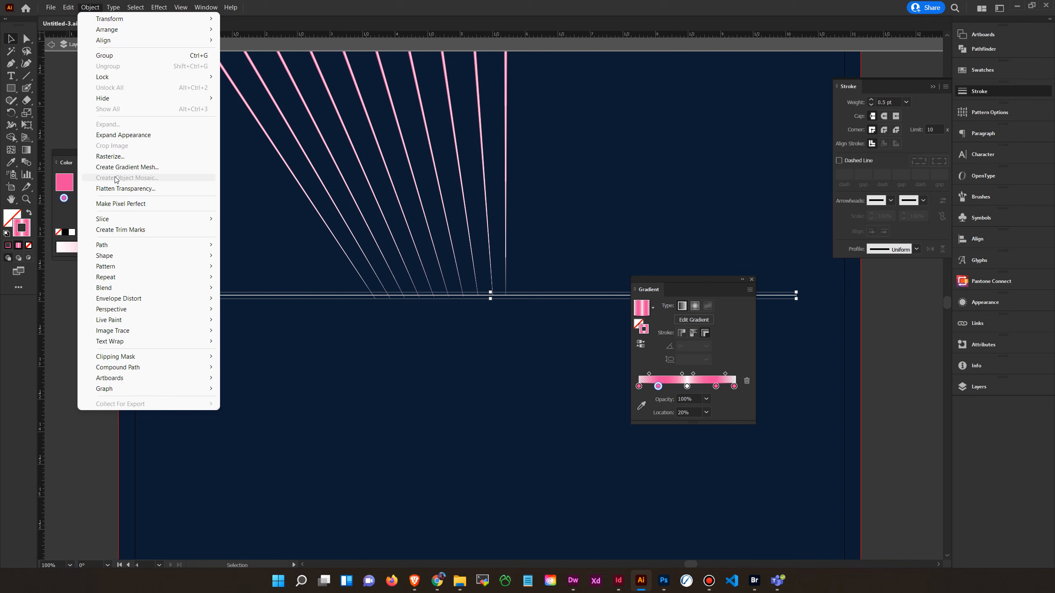
{"action": "left_click", "coordinate": [124, 135]}
{"action": "left_click", "coordinate": [426, 334]}
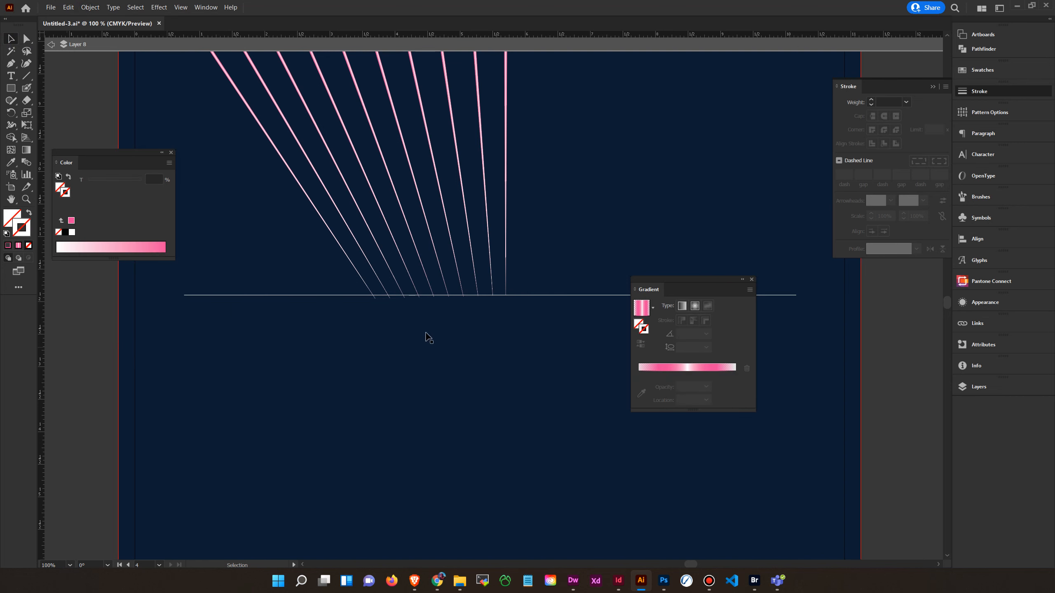
{"action": "key", "text": "z"}
{"action": "left_click_drag", "start_coordinate": [537, 285], "coordinate": [862, 486]}
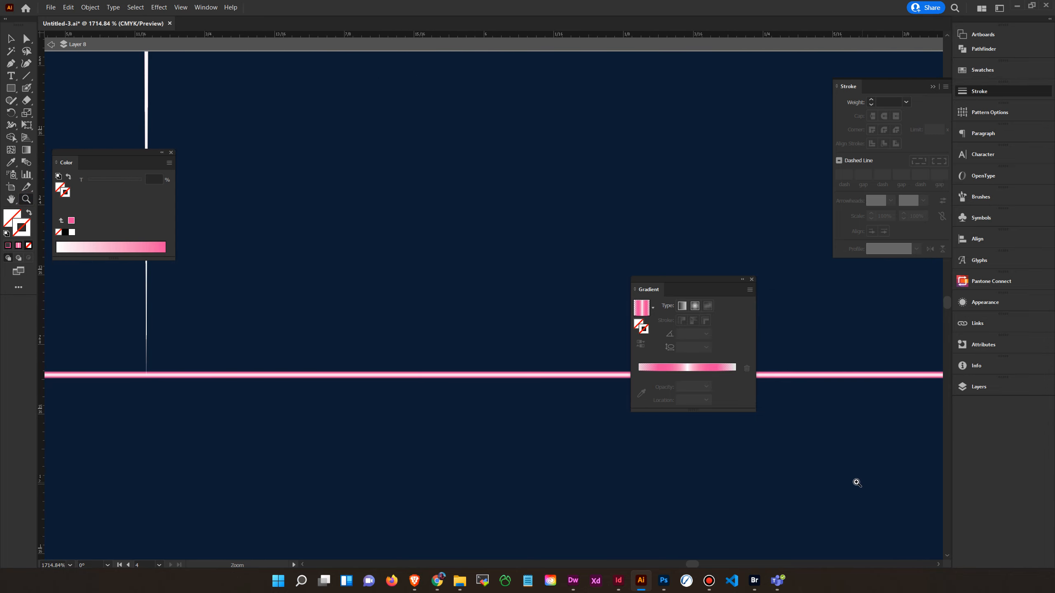
{"action": "key", "text": "ctrl+0"}
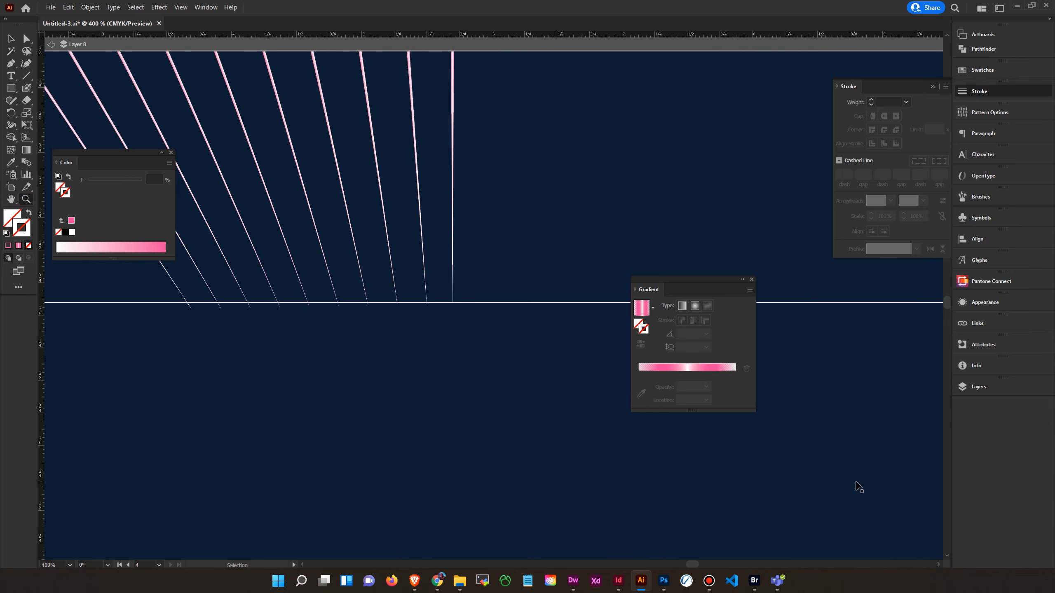
{"action": "key", "text": "ctrl+minus"}
{"action": "key", "text": "ctrl+minus"}
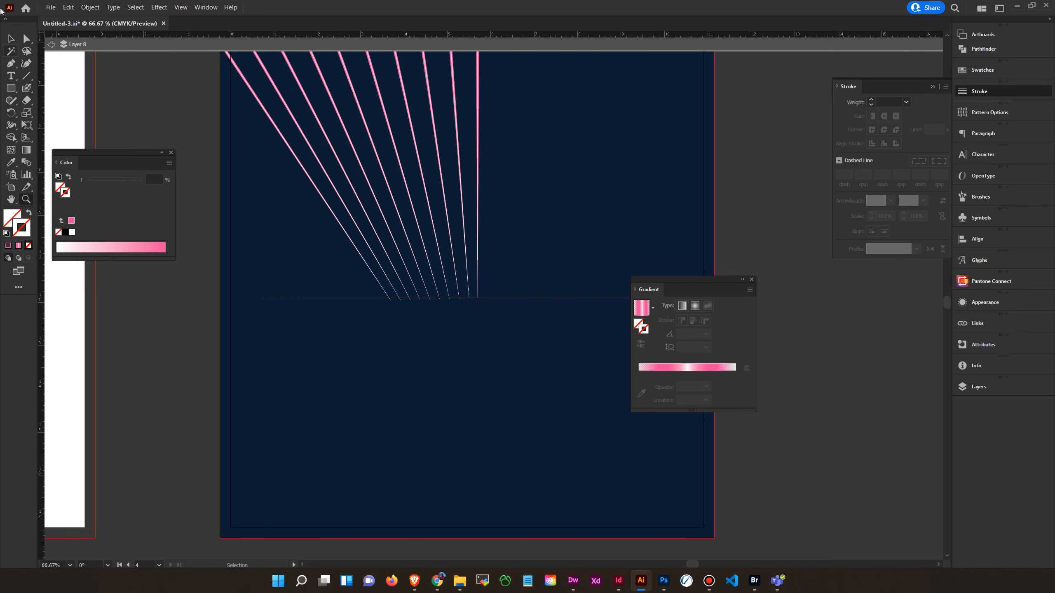
Step: Examine the expanded bottom line's fill and appearance attributes
{"action": "left_click", "coordinate": [532, 298]}
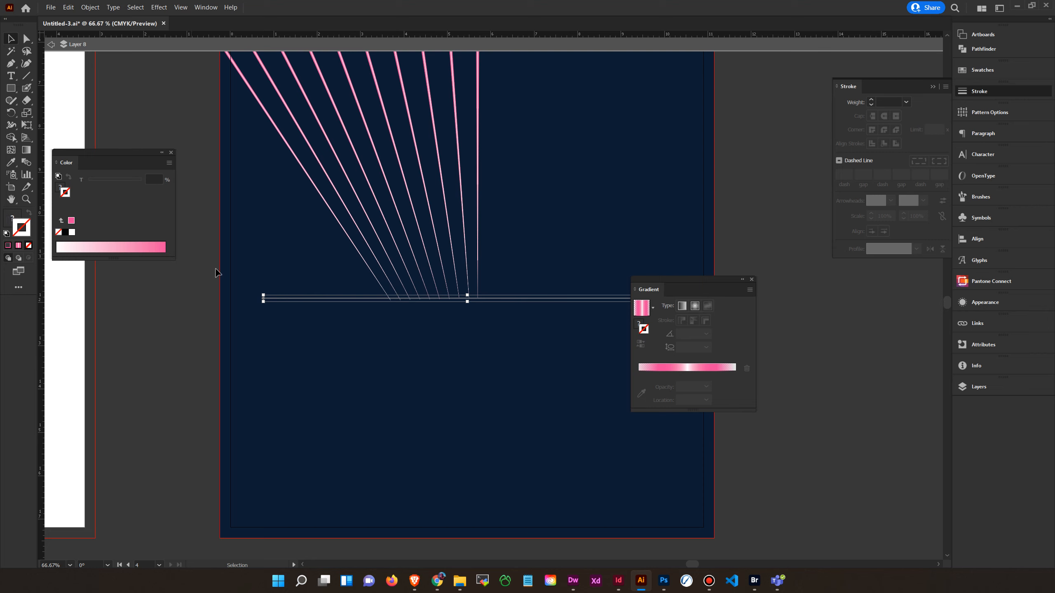
{"action": "left_click", "coordinate": [11, 214]}
{"action": "left_click", "coordinate": [643, 314]}
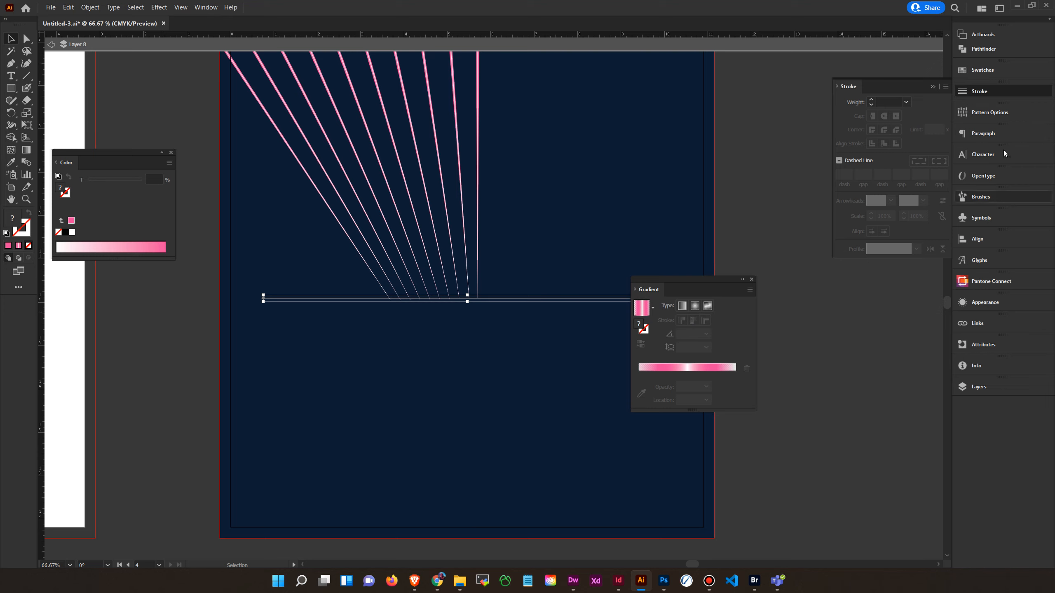
{"action": "left_click", "coordinate": [996, 304]}
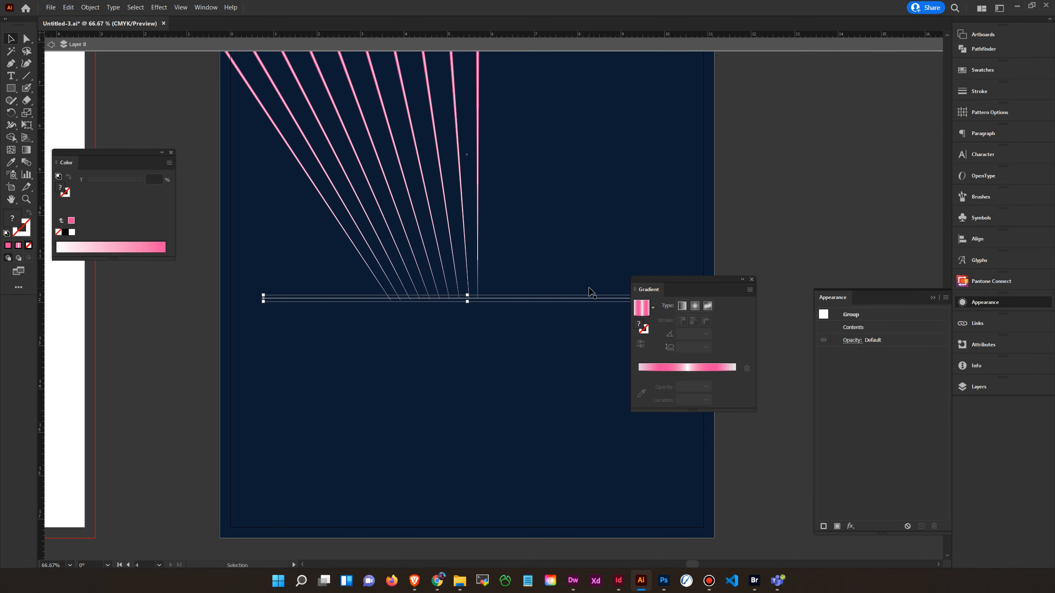
{"action": "left_click_drag", "start_coordinate": [842, 116], "coordinate": [861, 101]}
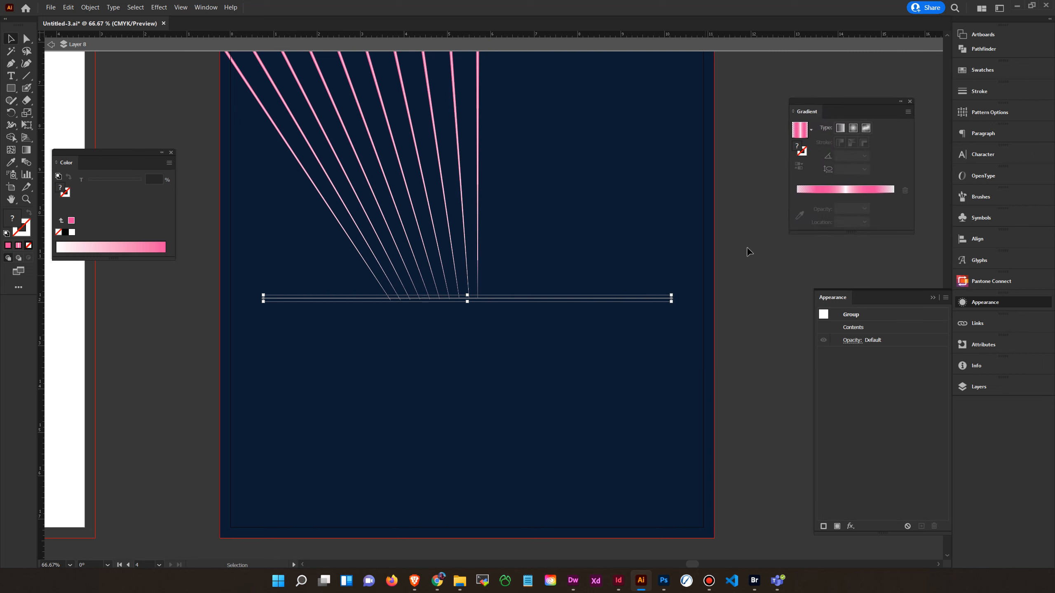
Step: Delete the expanded bottom horizontal line
{"action": "left_click", "coordinate": [775, 253]}
{"action": "left_click", "coordinate": [633, 299]}
{"action": "left_click", "coordinate": [634, 298]}
{"action": "key", "text": "Delete"}
Step: Lengthen the top horizontal line past the artboard on one side and to the outermost converging line on the other
{"action": "left_click_drag", "start_coordinate": [590, 178], "coordinate": [575, 433]}
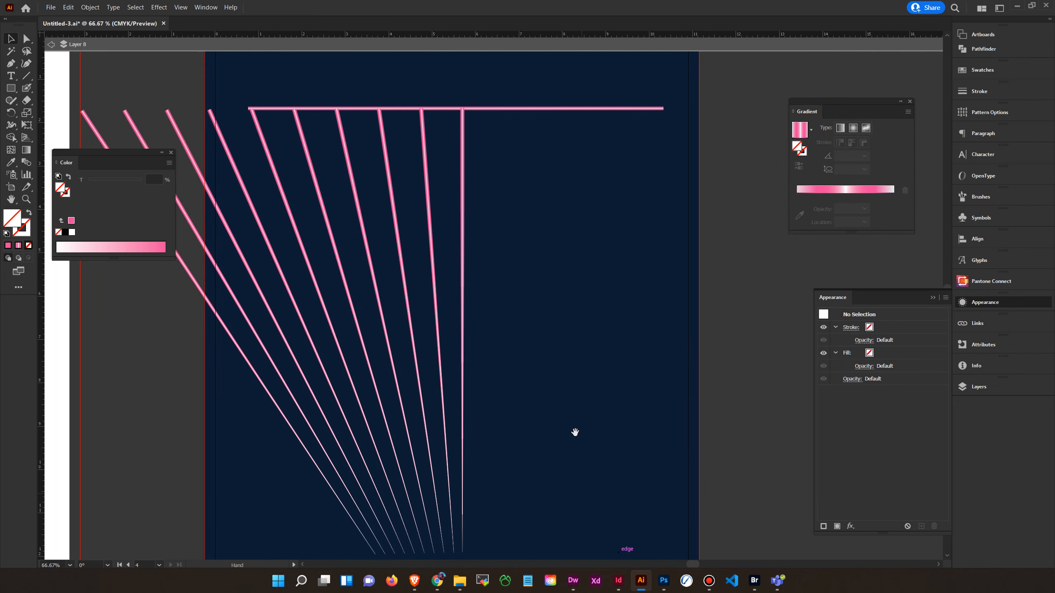
{"action": "left_click", "coordinate": [591, 109]}
{"action": "left_click_drag", "start_coordinate": [664, 109], "coordinate": [933, 109]}
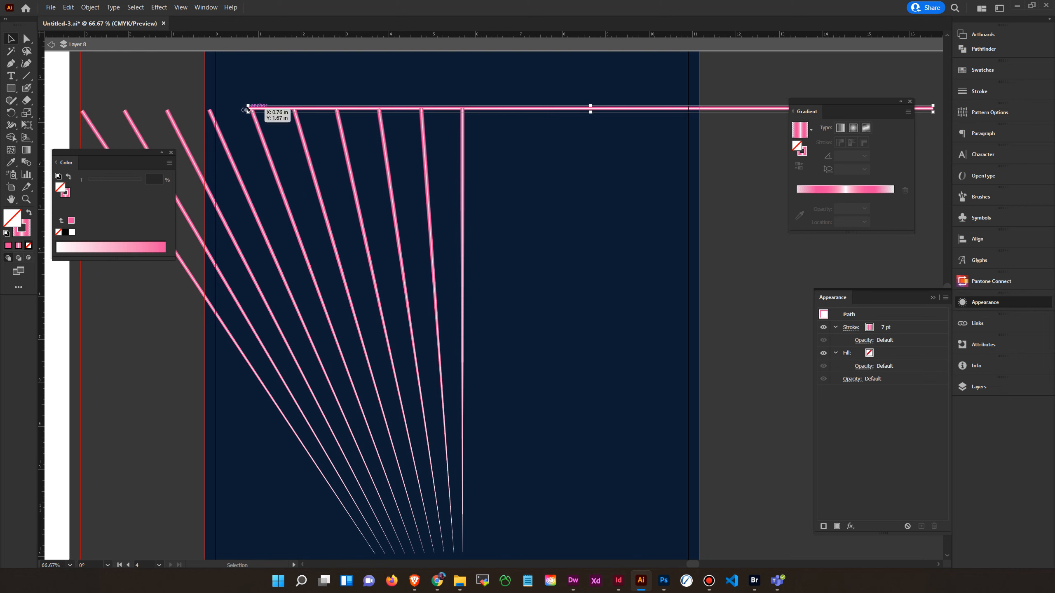
{"action": "left_click_drag", "start_coordinate": [313, 197], "coordinate": [439, 243]}
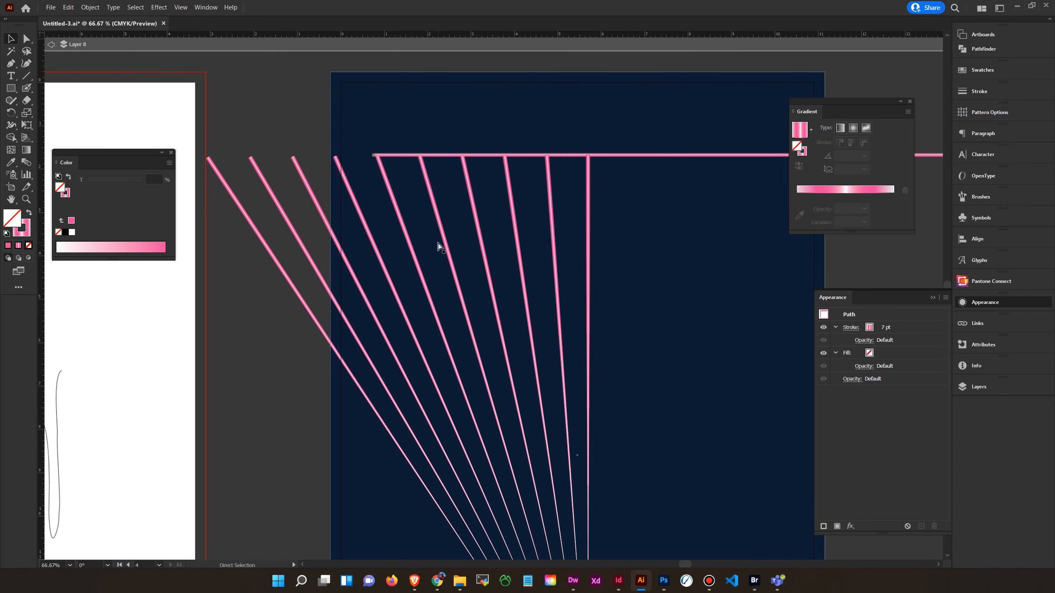
{"action": "key", "text": "ctrl+equal"}
{"action": "key", "text": "ctrl+equal"}
{"action": "key", "text": "ctrl+equal"}
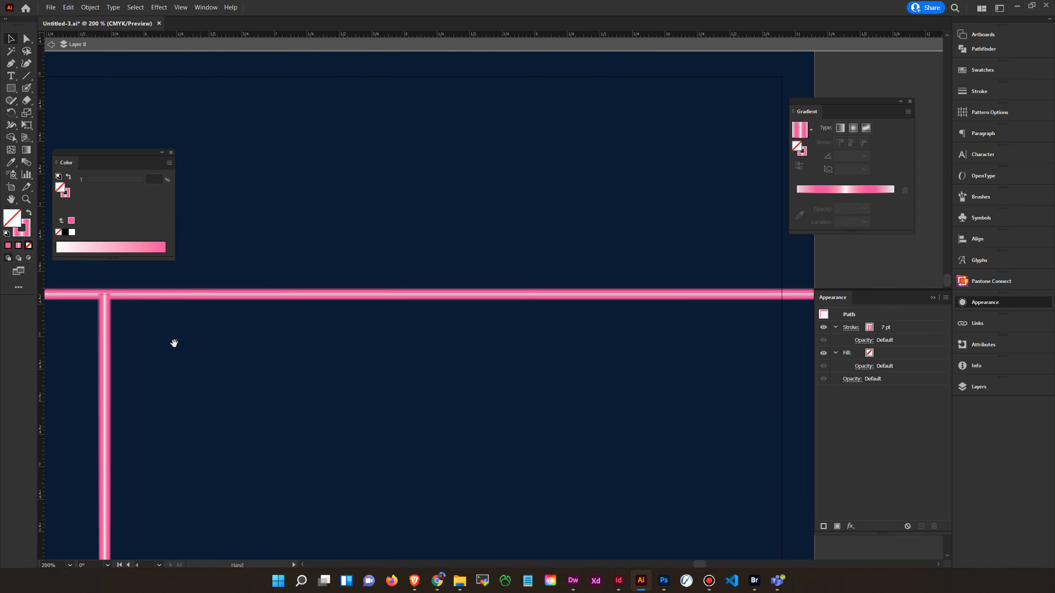
{"action": "left_click_drag", "start_coordinate": [284, 347], "coordinate": [837, 305]}
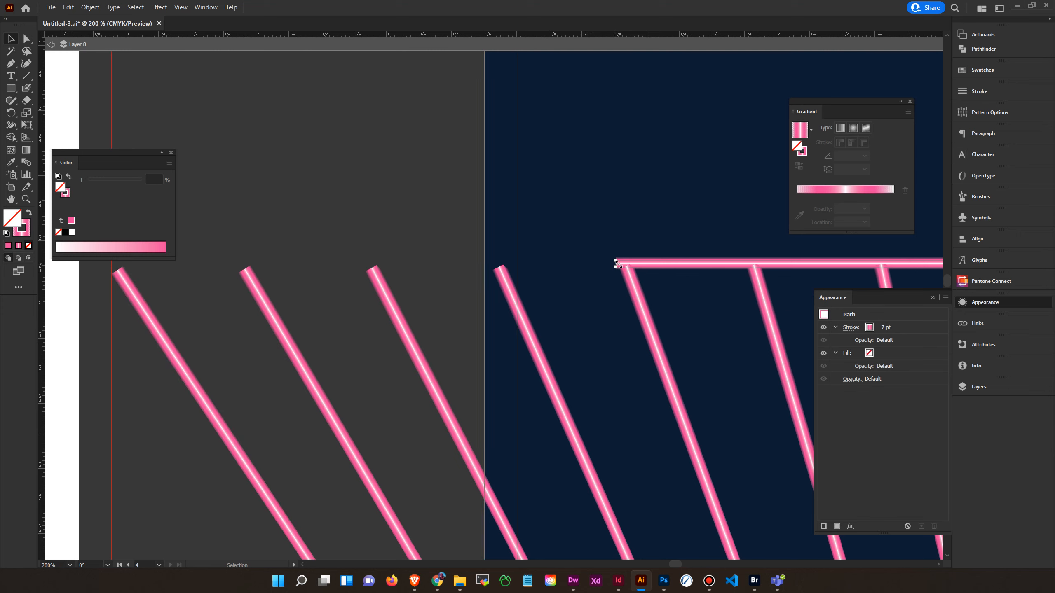
{"action": "left_click_drag", "start_coordinate": [615, 265], "coordinate": [104, 277]}
Step: Check up close how the extended top line meets the upper ends of the converging lines
{"action": "left_click_drag", "start_coordinate": [709, 319], "coordinate": [289, 351]}
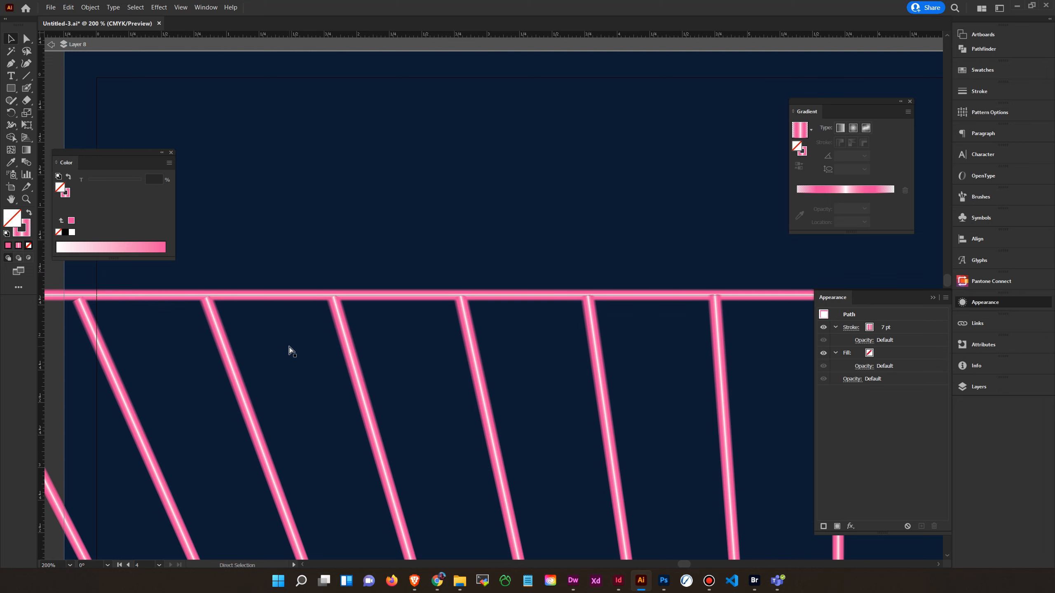
{"action": "key", "text": "ctrl+equal"}
{"action": "key", "text": "ctrl+equal"}
{"action": "key", "text": "ctrl+equal"}
{"action": "key", "text": "ctrl+equal"}
{"action": "key", "text": "ctrl+equal"}
{"action": "key", "text": "ctrl+minus"}
{"action": "key", "text": "ctrl+minus"}
{"action": "key", "text": "ctrl+minus"}
{"action": "key", "text": "ctrl+minus"}
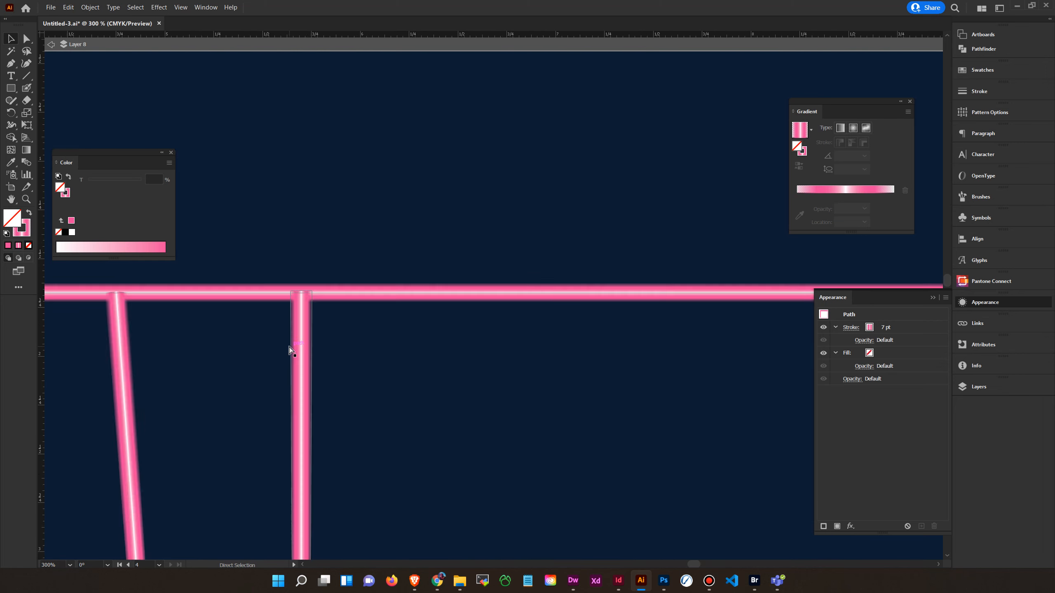
{"action": "key", "text": "ctrl+minus"}
{"action": "key", "text": "ctrl+minus"}
{"action": "key", "text": "ctrl+minus"}
{"action": "key", "text": "ctrl+minus"}
{"action": "key", "text": "ctrl+minus"}
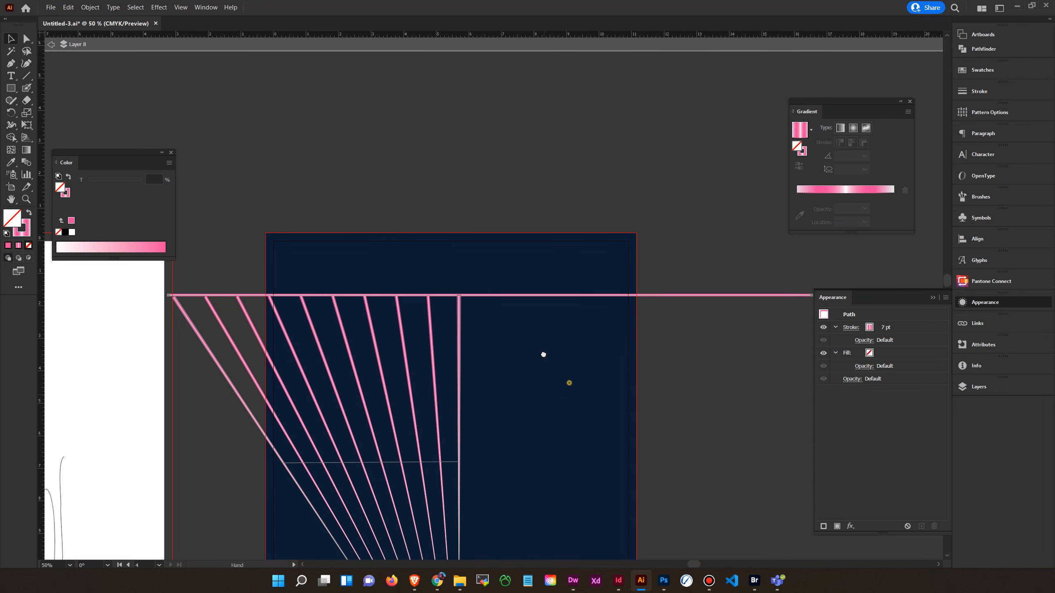
Step: Place a copy of the extended top line across the lower ends of the converging lines
{"action": "left_click_drag", "start_coordinate": [570, 384], "coordinate": [401, 216]}
{"action": "left_click", "coordinate": [546, 128]}
{"action": "left_click_drag", "start_coordinate": [545, 128], "coordinate": [550, 465]}
{"action": "left_click_drag", "start_coordinate": [193, 431], "coordinate": [383, 338]}
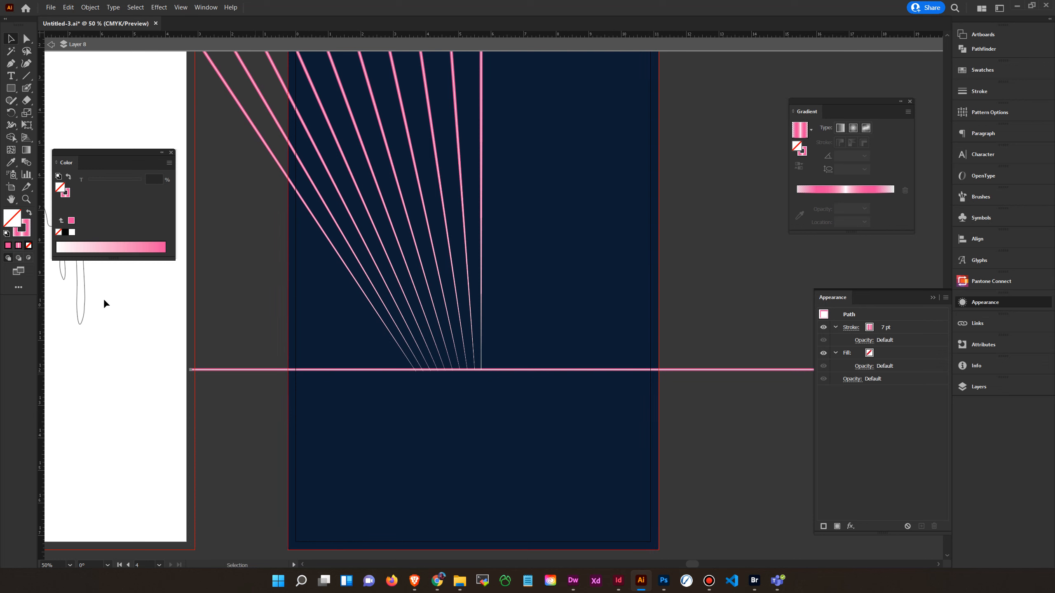
Step: Try to thin the copied bottom line by reducing the height of its bounding box
{"action": "left_click", "coordinate": [25, 201]}
{"action": "left_click_drag", "start_coordinate": [471, 351], "coordinate": [288, 356]}
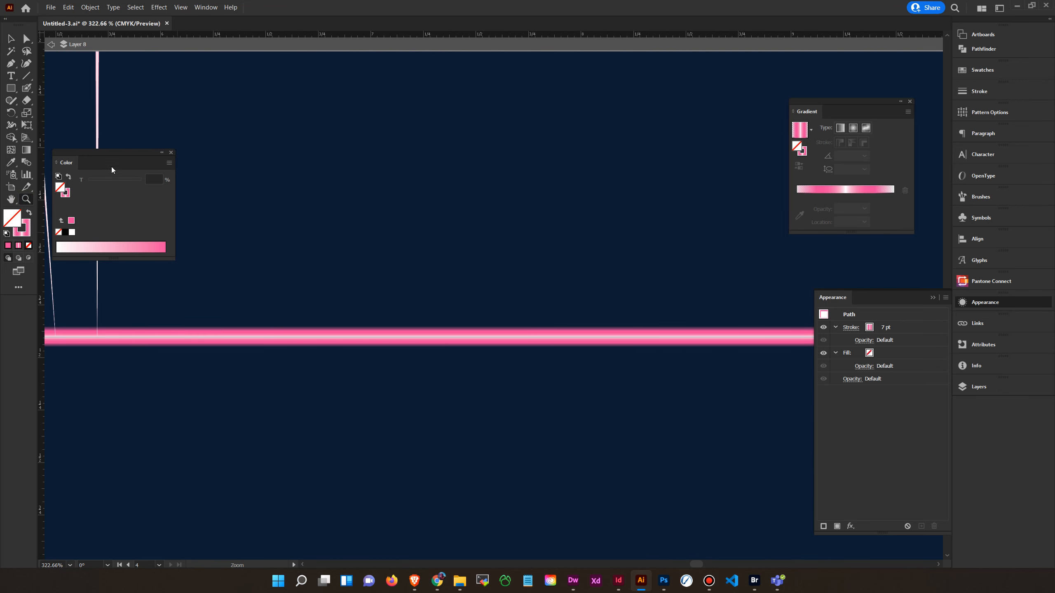
{"action": "left_click", "coordinate": [10, 39]}
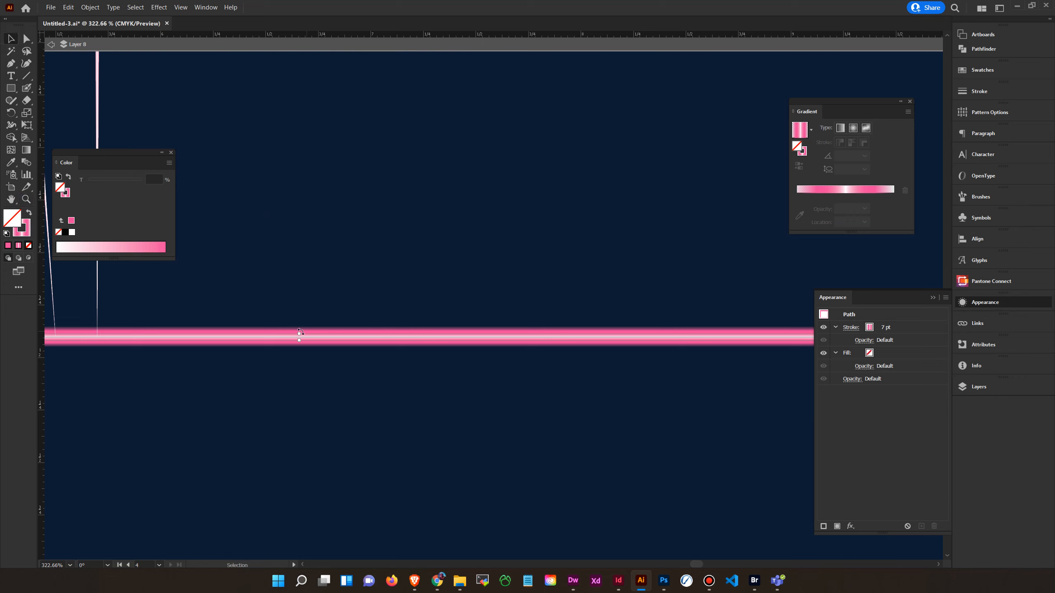
{"action": "left_click_drag", "start_coordinate": [302, 334], "coordinate": [303, 336]}
{"action": "left_click_drag", "start_coordinate": [234, 344], "coordinate": [376, 335]}
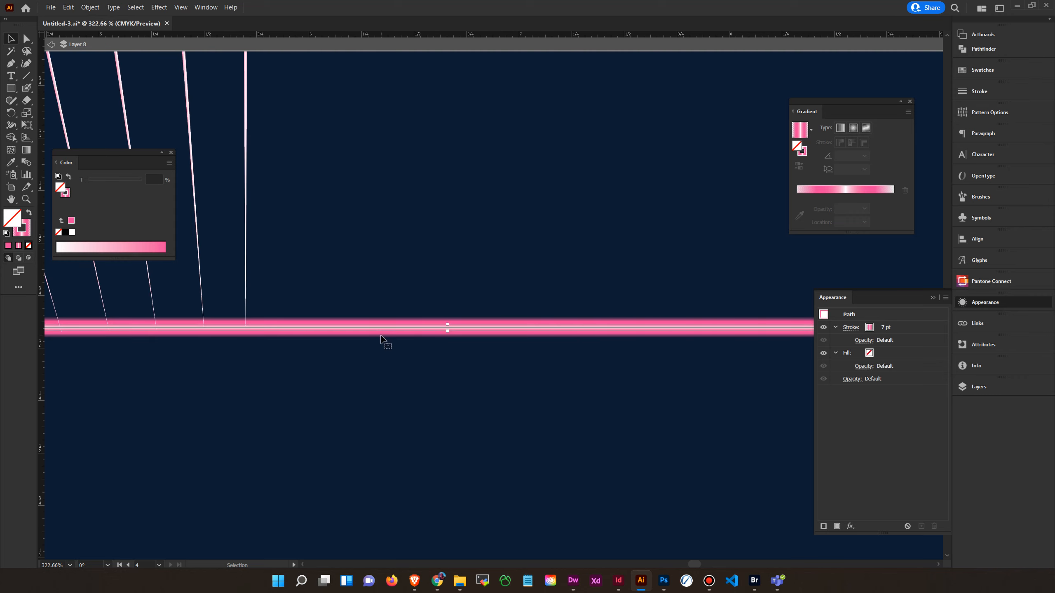
{"action": "key", "text": "ctrl+plus"}
{"action": "key", "text": "ctrl+plus"}
{"action": "key", "text": "ctrl+plus"}
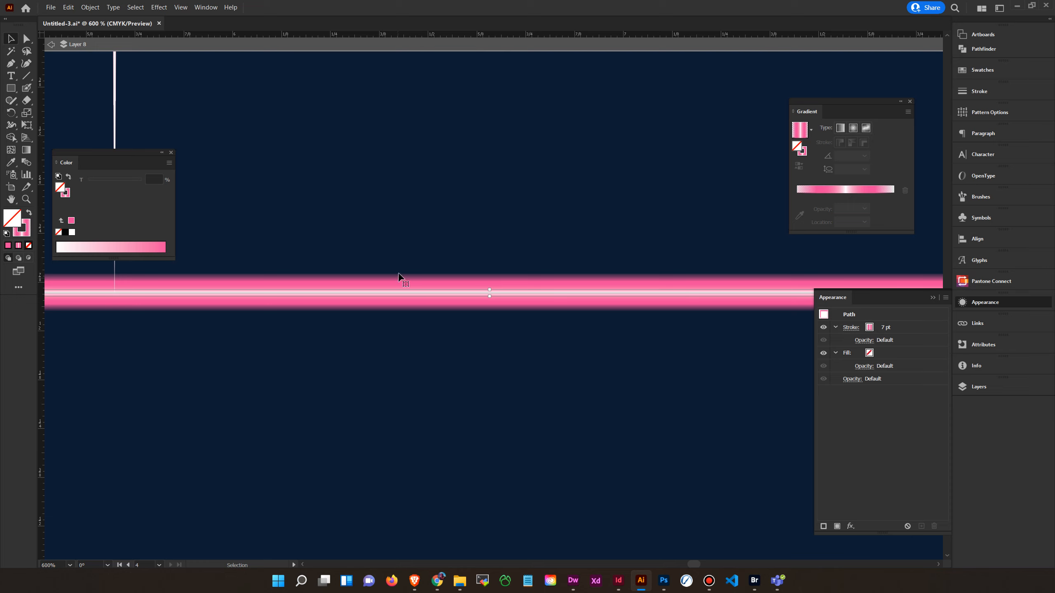
Step: Remove the bottom line's stroke and apply the pink-and-white gradient as its fill
{"action": "left_click", "coordinate": [882, 330]}
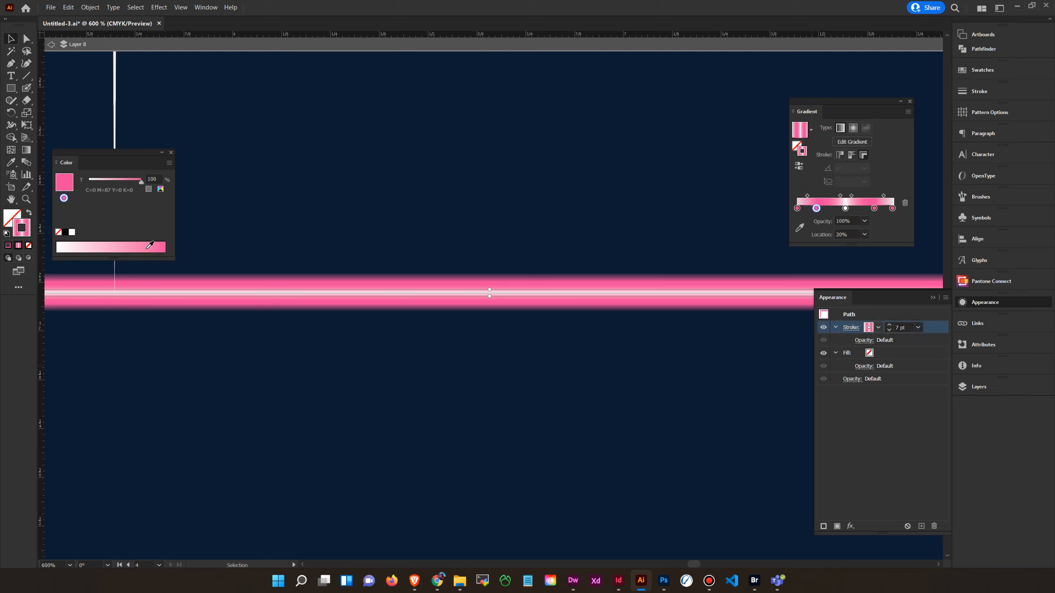
{"action": "left_click", "coordinate": [29, 246]}
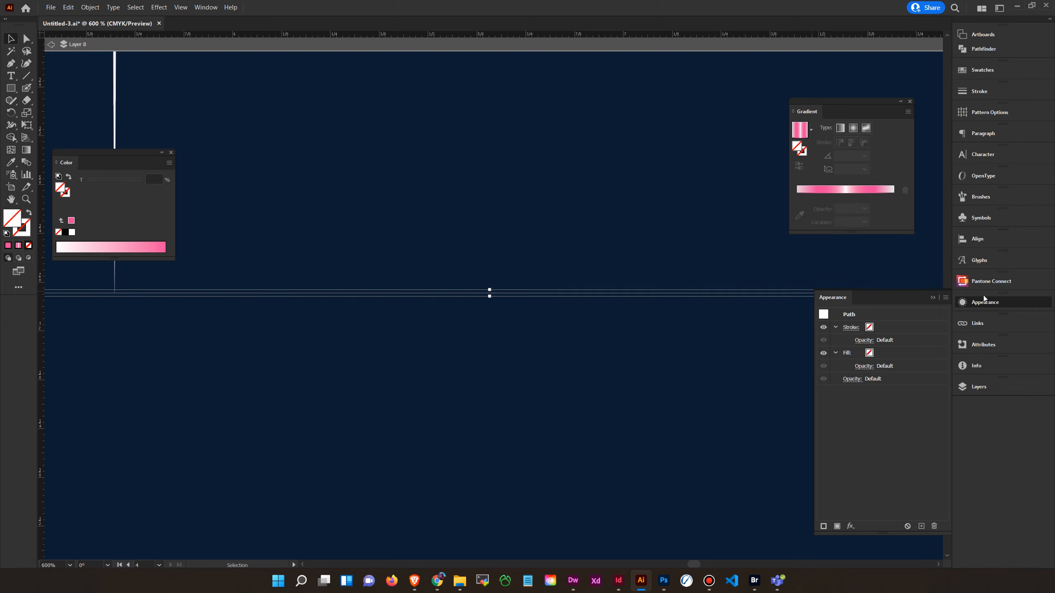
{"action": "left_click", "coordinate": [799, 128]}
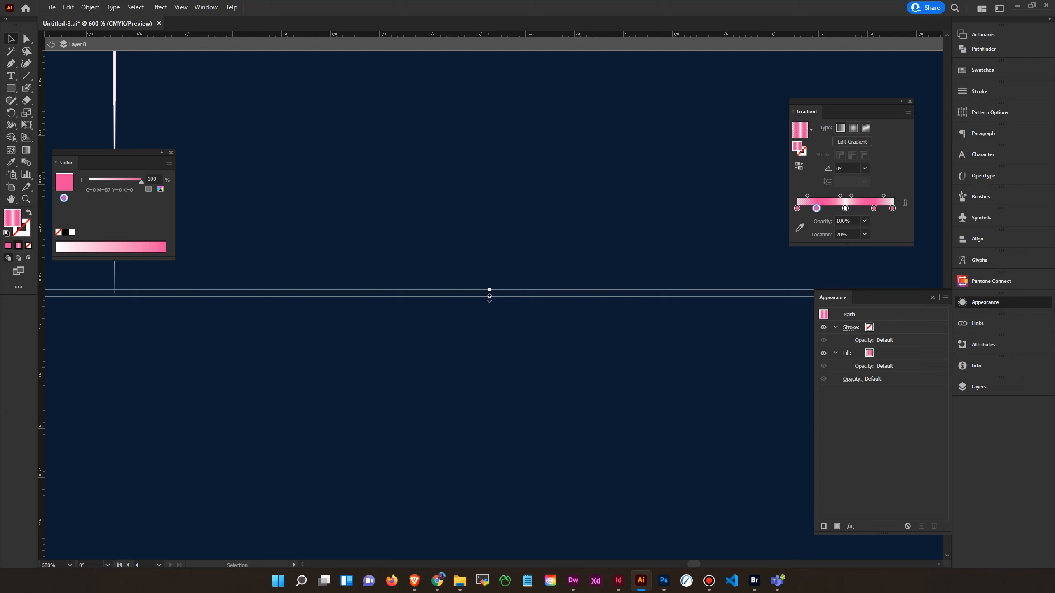
Step: Try to stretch the gradient-filled bottom line vertically to give it thickness
{"action": "left_click_drag", "start_coordinate": [489, 298], "coordinate": [489, 336]}
{"action": "left_click_drag", "start_coordinate": [490, 298], "coordinate": [475, 385]}
{"action": "key", "text": "ctrl+1"}
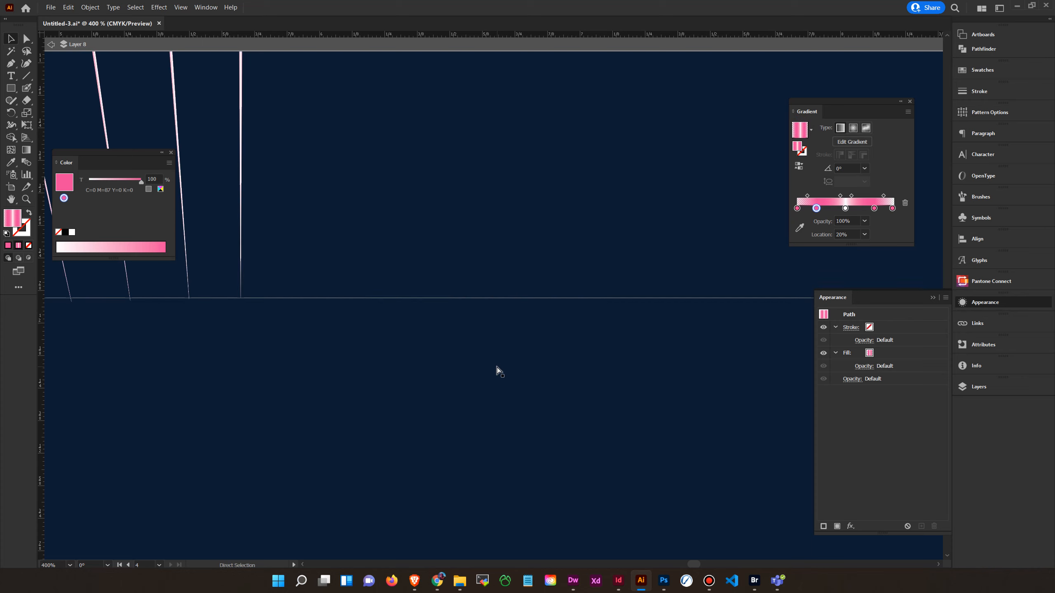
{"action": "key", "text": "ctrl+minus"}
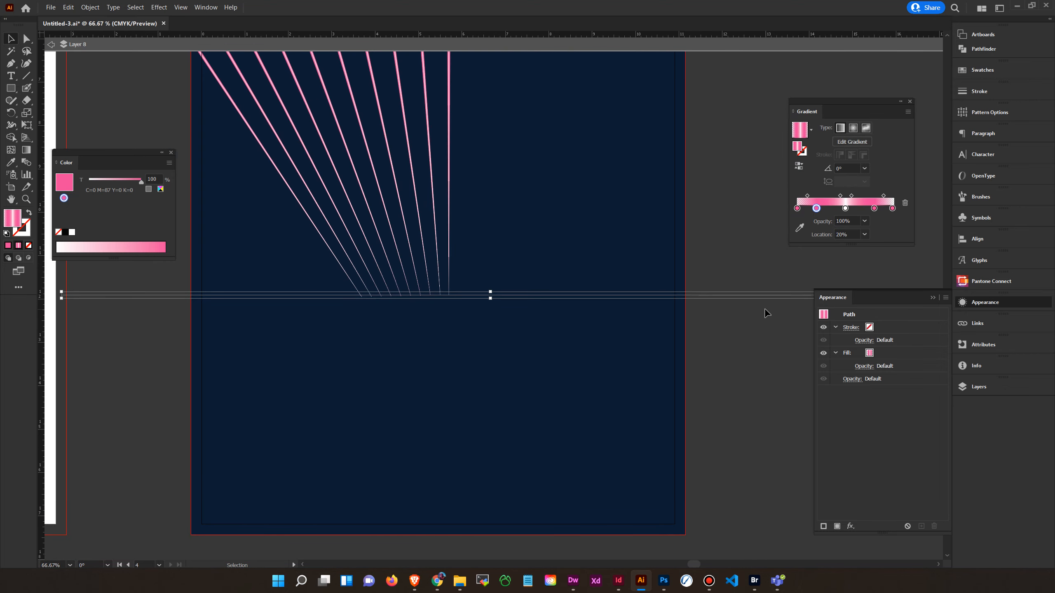
Step: Set the bottom line's stroke weight to 0 pt and deselect it
{"action": "left_click", "coordinate": [26, 239]}
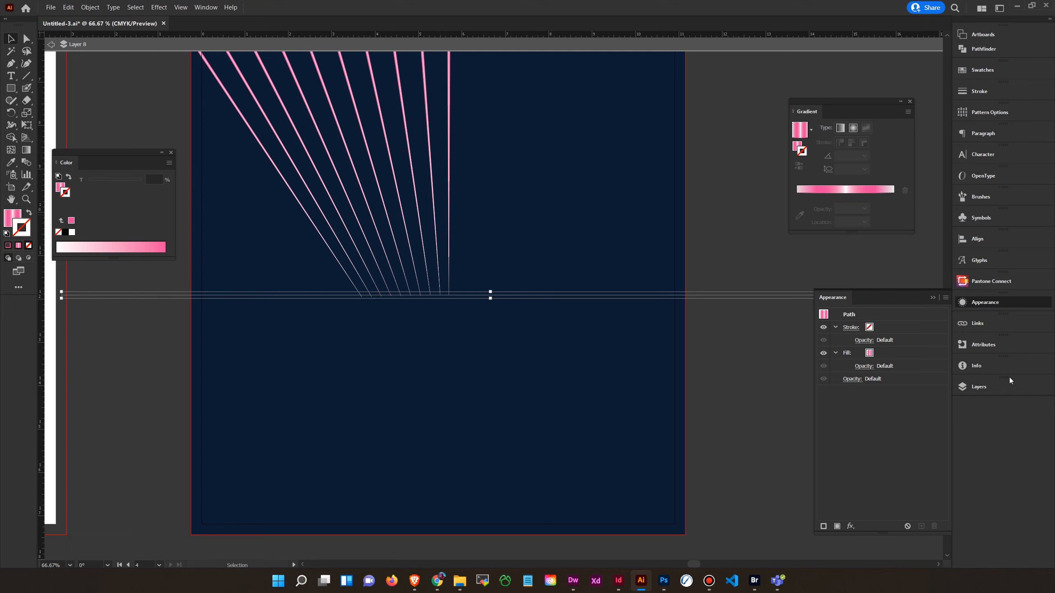
{"action": "left_click", "coordinate": [997, 93]}
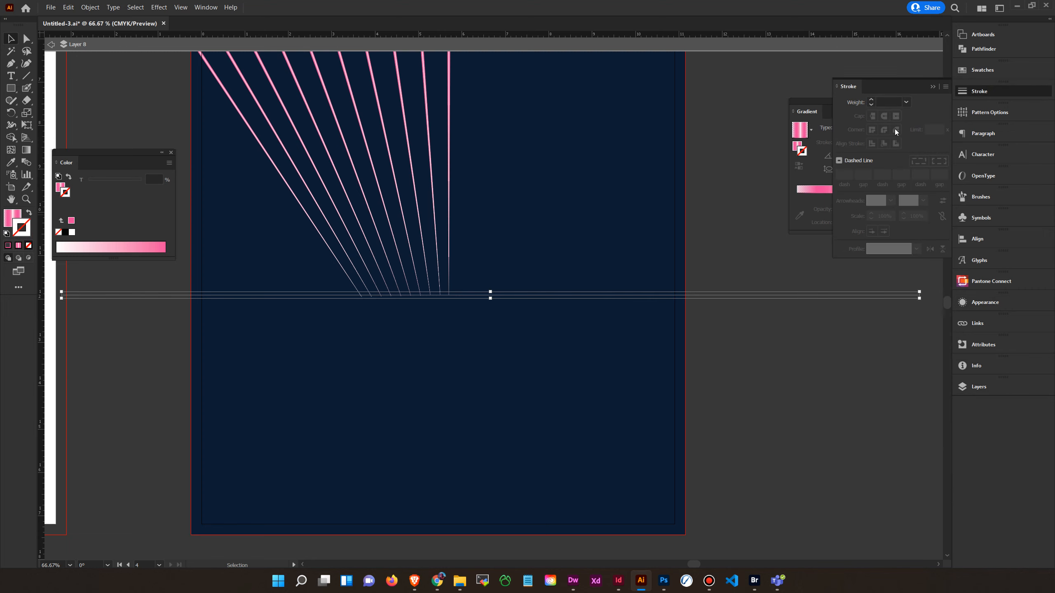
{"action": "left_click", "coordinate": [893, 102]}
{"action": "type", "text": "0"}
{"action": "key", "text": "Return"}
{"action": "left_click", "coordinate": [736, 400]}
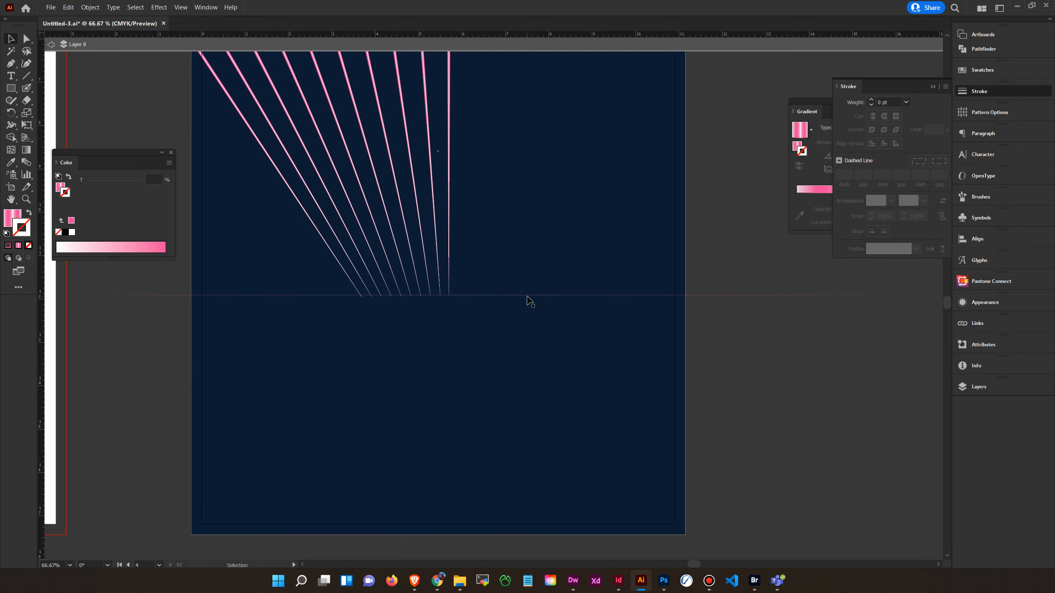
Step: Examine the bottom line's gradient fill and check up close how the line renders
{"action": "left_click", "coordinate": [529, 295]}
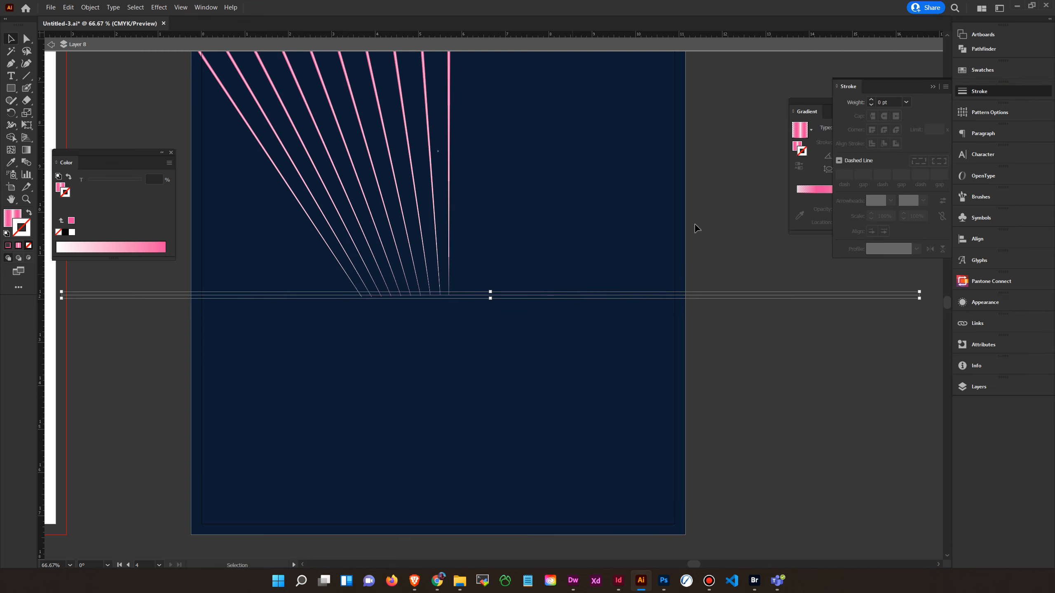
{"action": "left_click", "coordinate": [797, 147]}
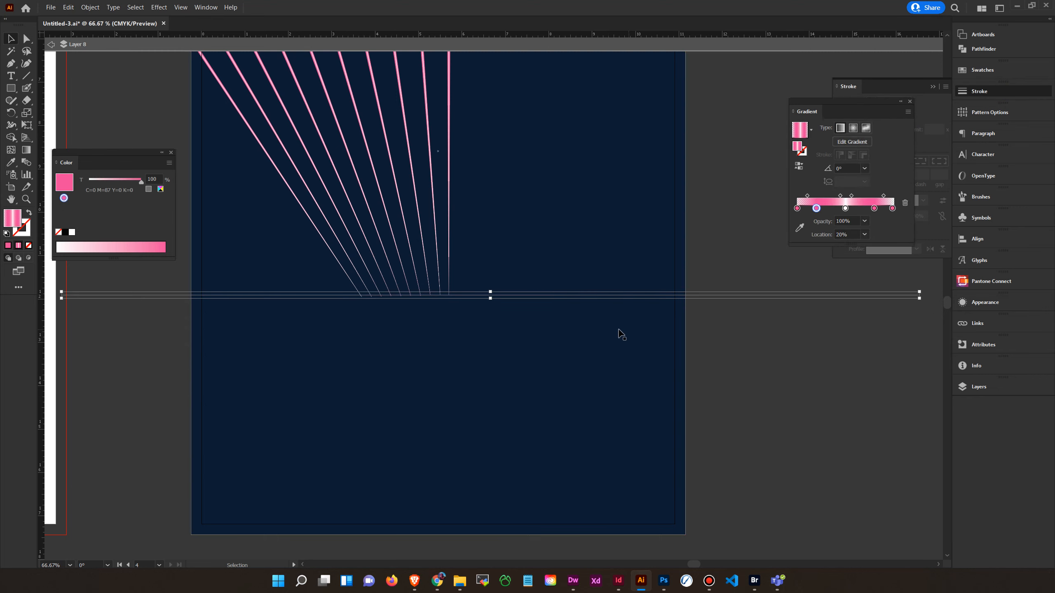
{"action": "key", "text": "ctrl+shift+a"}
{"action": "left_click", "coordinate": [25, 199]}
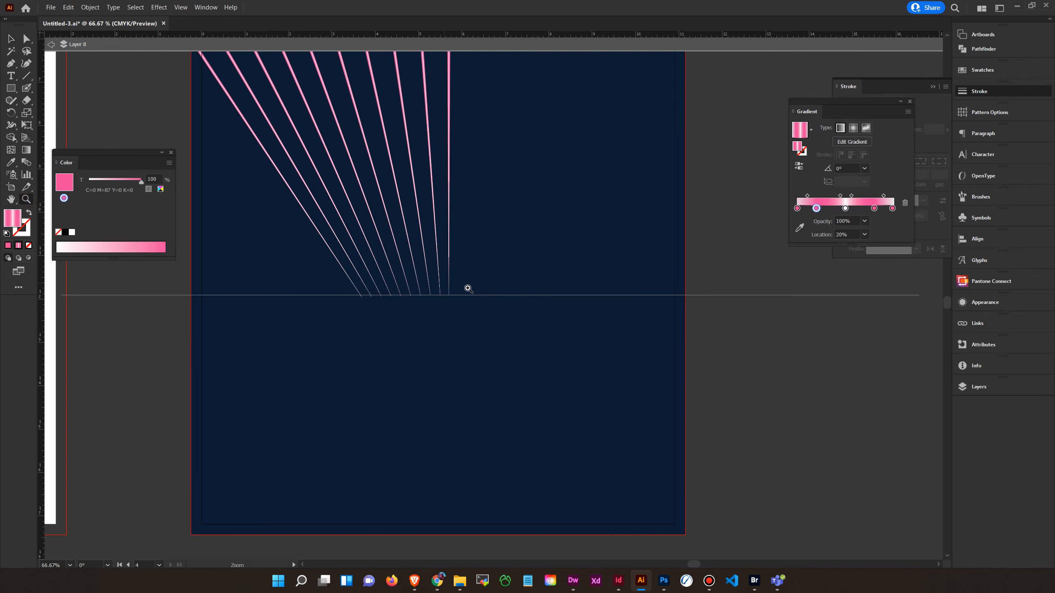
{"action": "left_click_drag", "start_coordinate": [472, 287], "coordinate": [718, 460]}
{"action": "left_click_drag", "start_coordinate": [424, 377], "coordinate": [526, 415]}
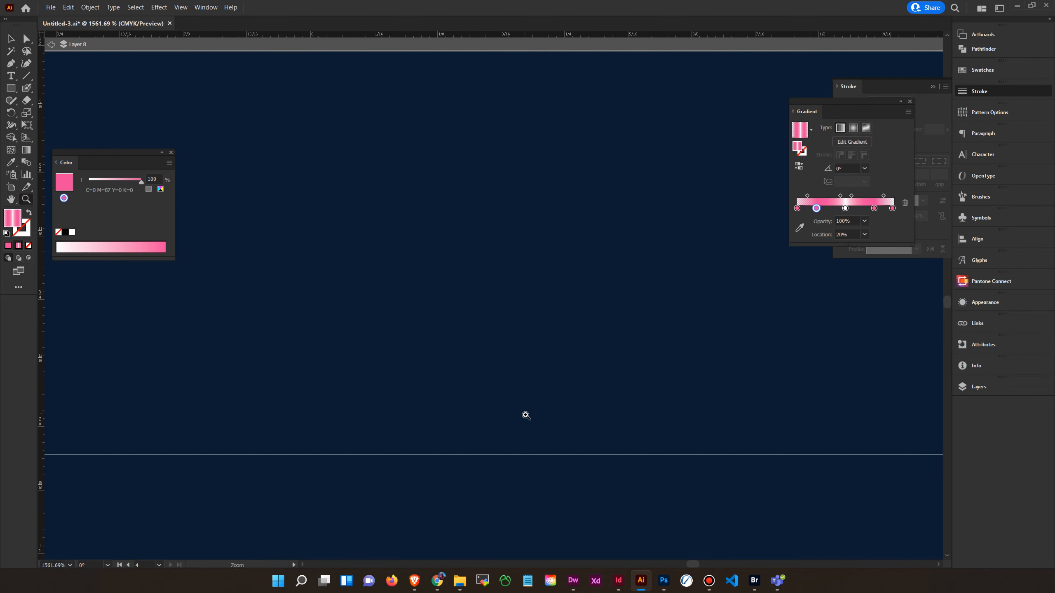
{"action": "left_click", "coordinate": [13, 39]}
{"action": "left_click", "coordinate": [471, 461]}
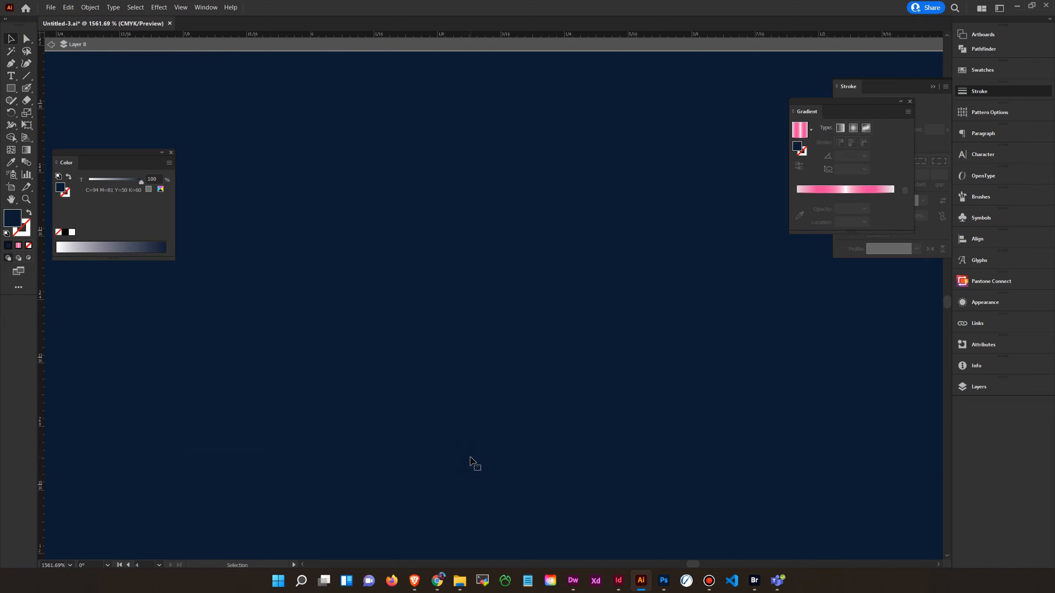
Step: Delete the bottom horizontal line below the converging lines
{"action": "scroll", "coordinate": [478, 464], "scroll_direction": "down", "scroll_amount": 10}
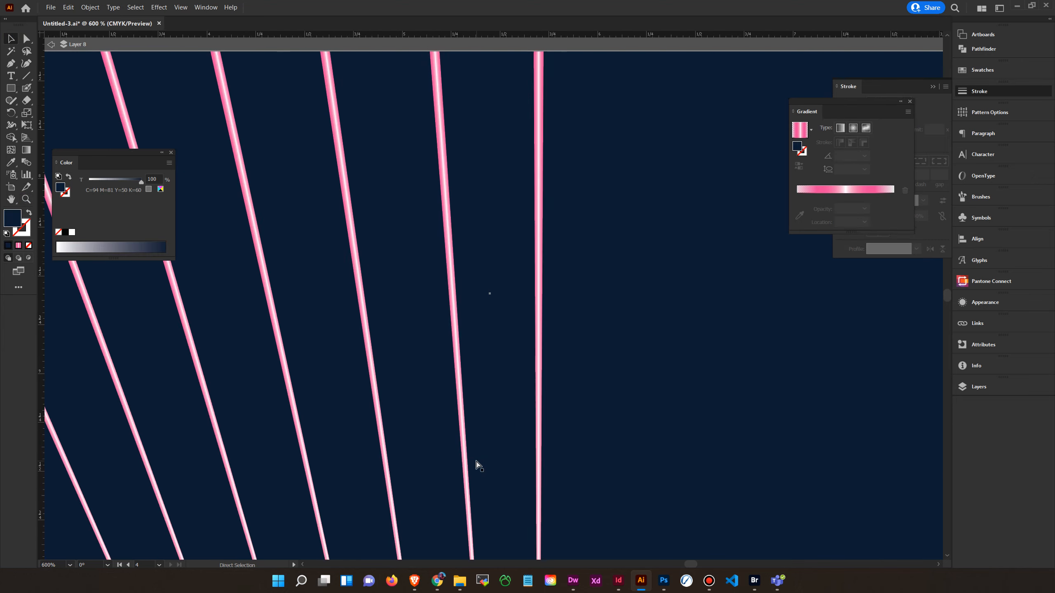
{"action": "left_click_drag", "start_coordinate": [717, 363], "coordinate": [777, 421]}
{"action": "key", "text": "Delete"}
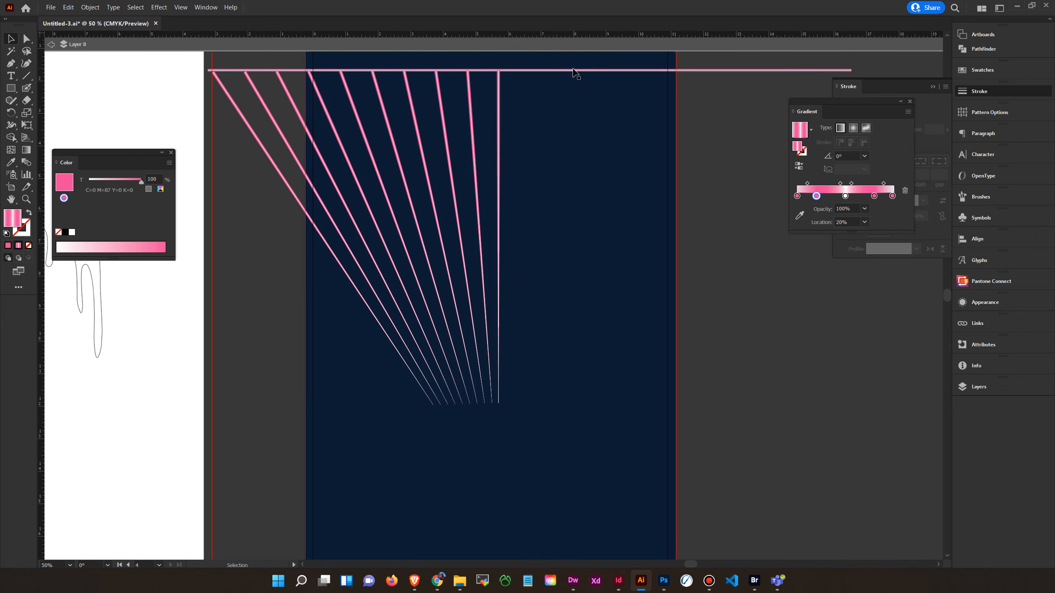
Step: Swap the fill and stroke of the top horizontal line and clear the selection
{"action": "left_click", "coordinate": [512, 71]}
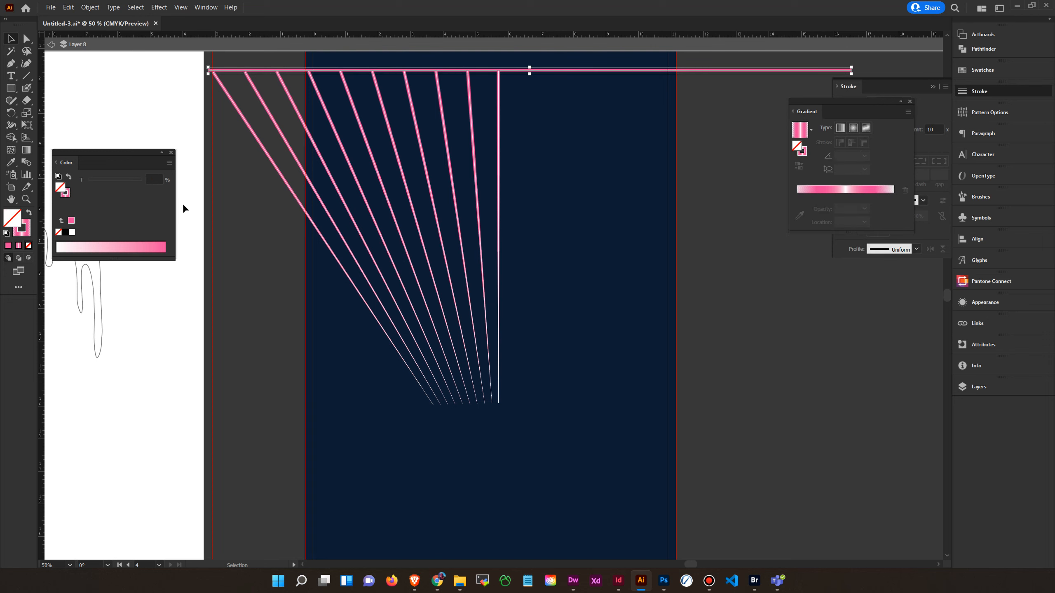
{"action": "left_click", "coordinate": [30, 212]}
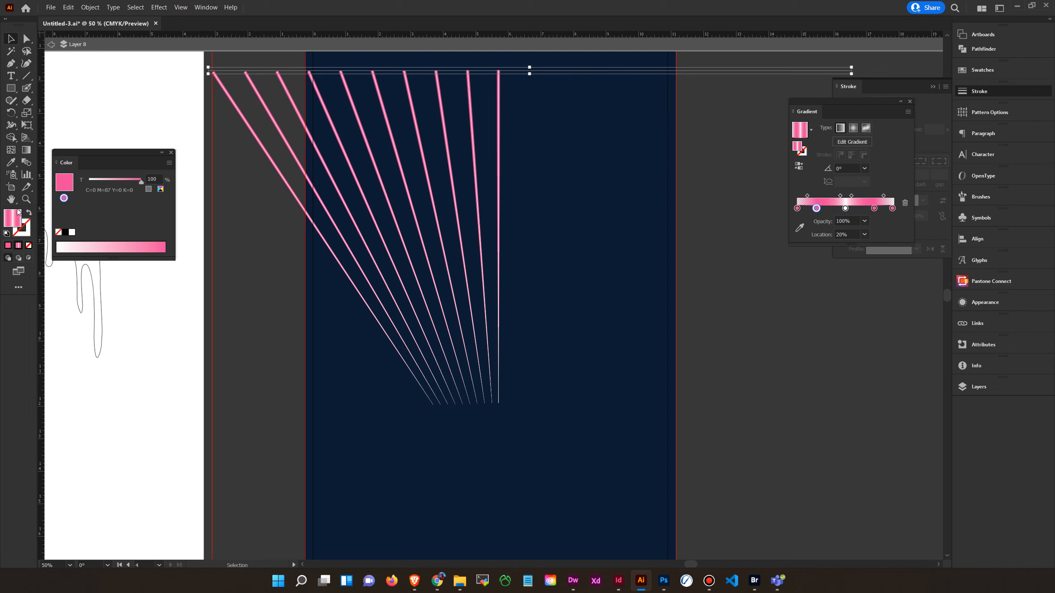
{"action": "key", "text": "ctrl+shift+a"}
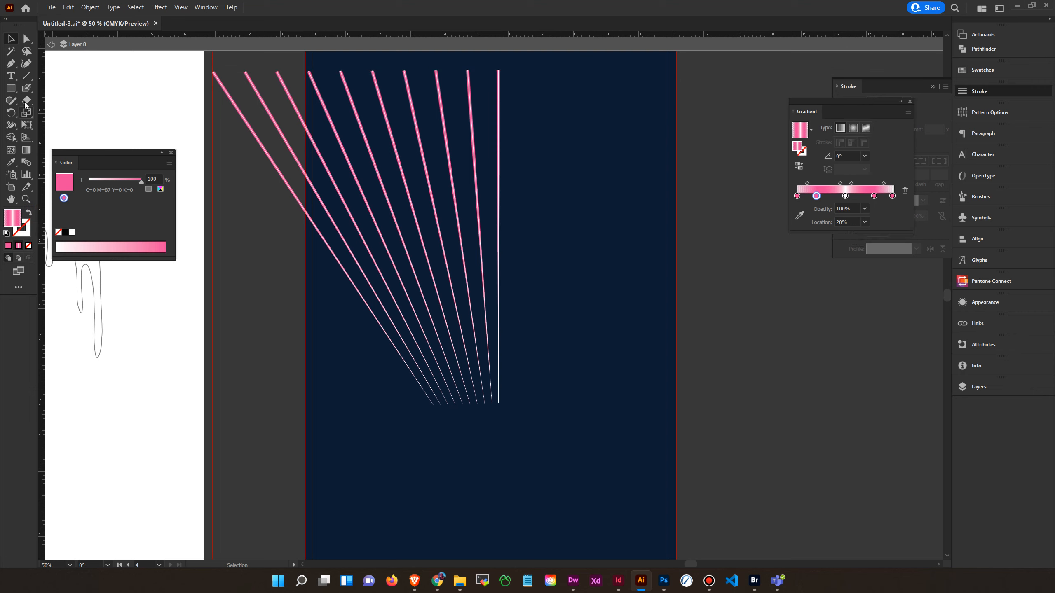
Step: Draw a thin gradient-filled rectangle across the tops of the converging lines and set its gradient angle to 90°
{"action": "left_click", "coordinate": [11, 89]}
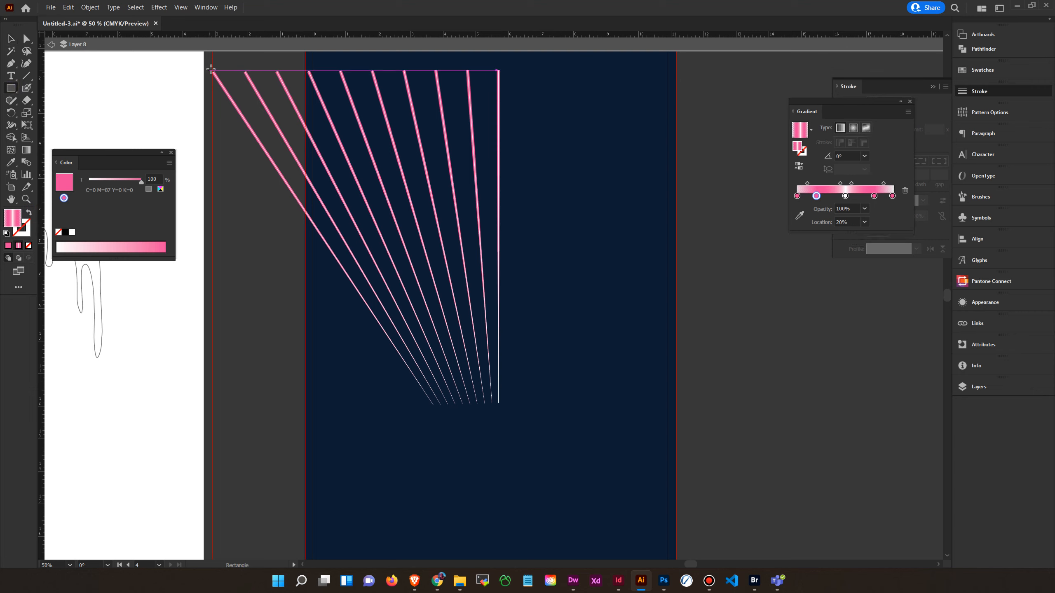
{"action": "mouse_move", "coordinate": [212, 70]}
{"action": "left_mouse_down"}
{"action": "mouse_move", "coordinate": [554, 86]}
{"action": "mouse_move", "coordinate": [785, 72]}
{"action": "left_mouse_up"}
{"action": "left_click", "coordinate": [852, 166]}
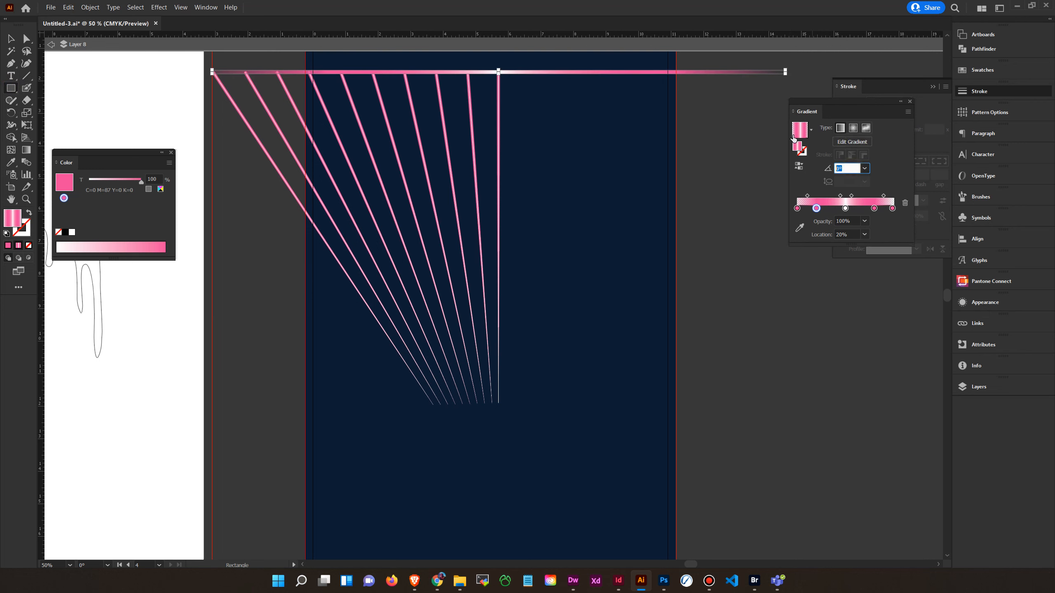
{"action": "type", "text": "90"}
{"action": "key", "text": "Return"}
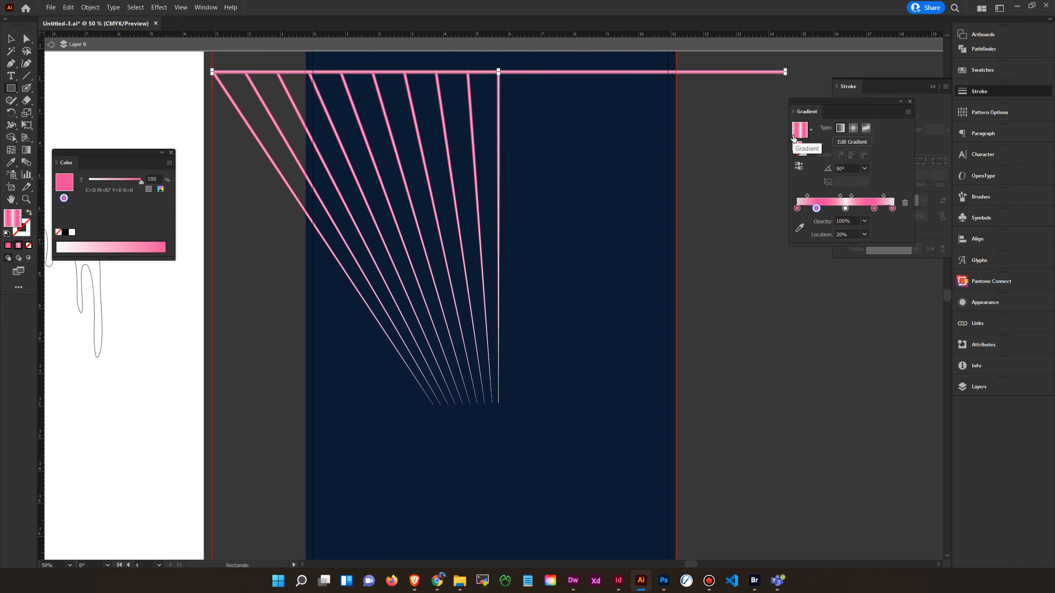
Step: Duplicate the top gradient bar straight down to the converging lines' lower ends and squash the copy to a very thin height
{"action": "left_click", "coordinate": [11, 40]}
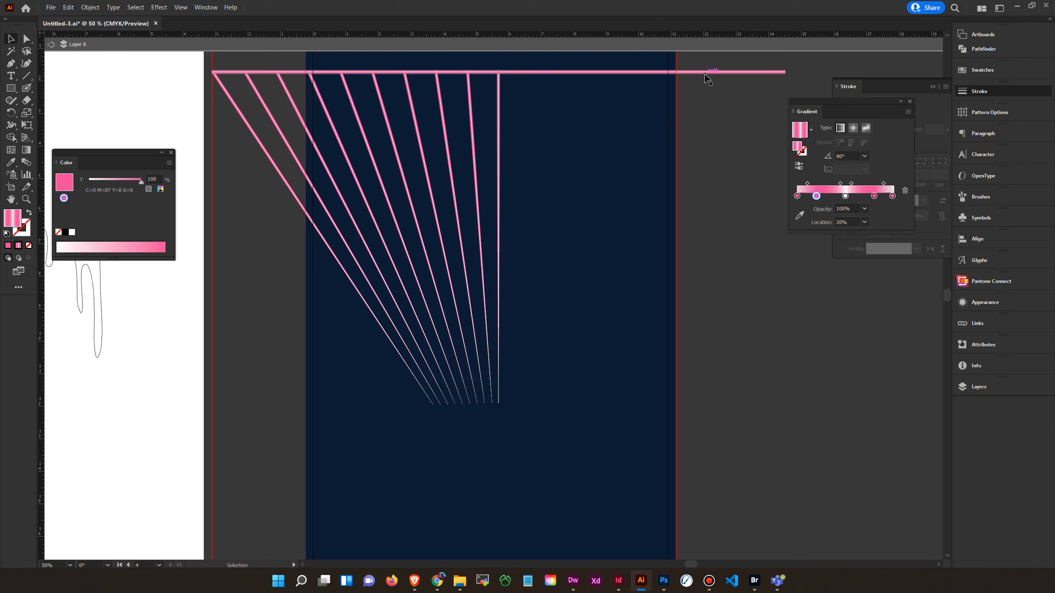
{"action": "left_click_drag", "start_coordinate": [705, 73], "coordinate": [703, 405]}
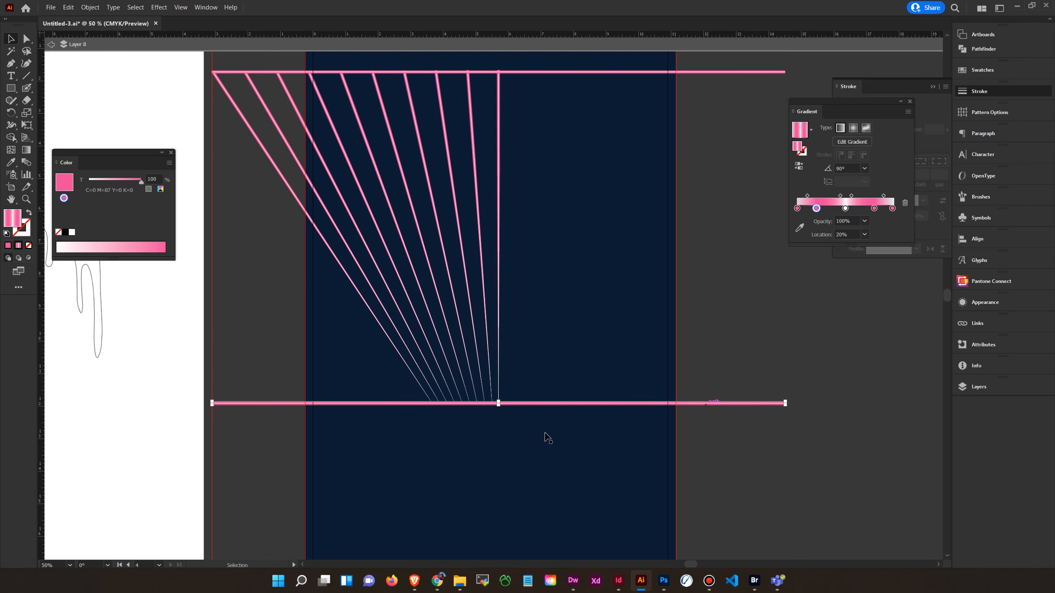
{"action": "left_click", "coordinate": [26, 199]}
{"action": "left_click_drag", "start_coordinate": [483, 389], "coordinate": [737, 528]}
{"action": "left_click_drag", "start_coordinate": [678, 504], "coordinate": [563, 298]}
{"action": "left_click", "coordinate": [10, 39]}
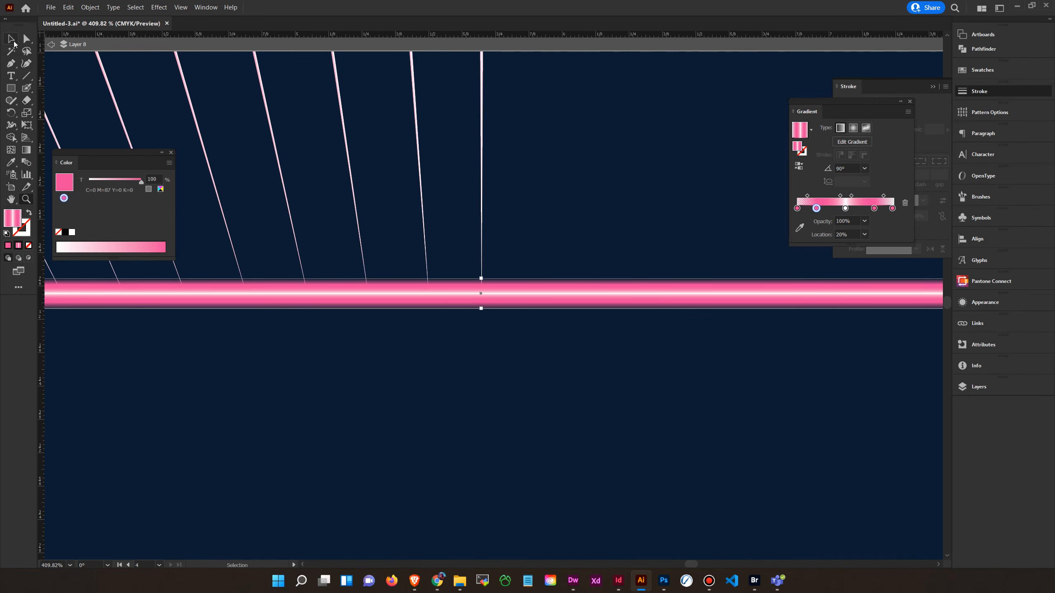
{"action": "left_click_drag", "start_coordinate": [480, 309], "coordinate": [481, 296]}
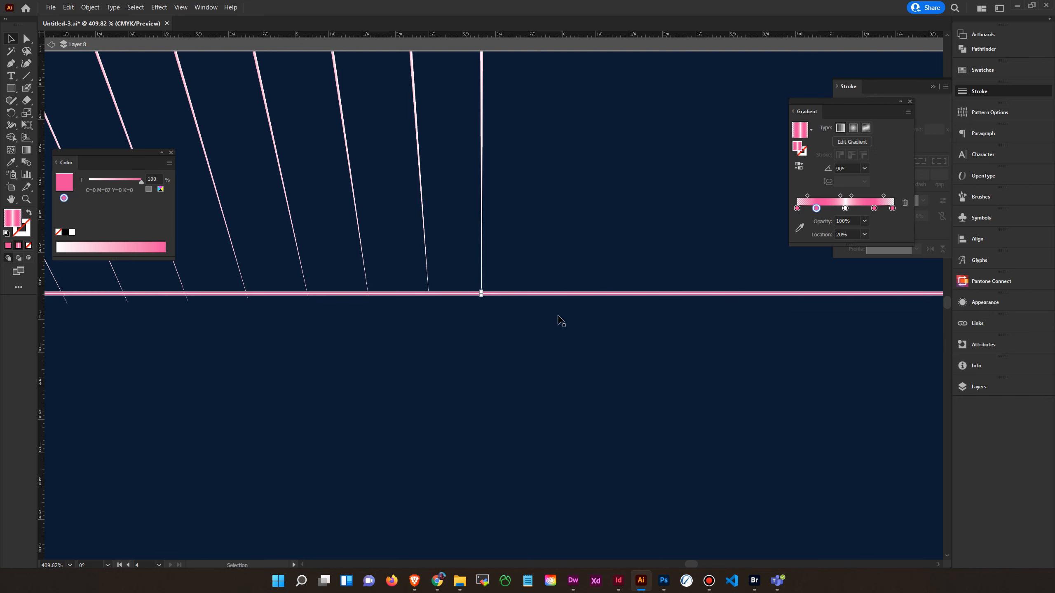
Step: Select the thick top bar and the thin bottom bar together and make a blend between them
{"action": "left_click", "coordinate": [558, 318]}
{"action": "key", "text": "ctrl+minus"}
{"action": "key", "text": "ctrl+minus"}
{"action": "key", "text": "ctrl+minus"}
{"action": "key", "text": "ctrl+minus"}
{"action": "key", "text": "ctrl+minus"}
{"action": "key", "text": "ctrl+minus"}
{"action": "key", "text": "ctrl+minus"}
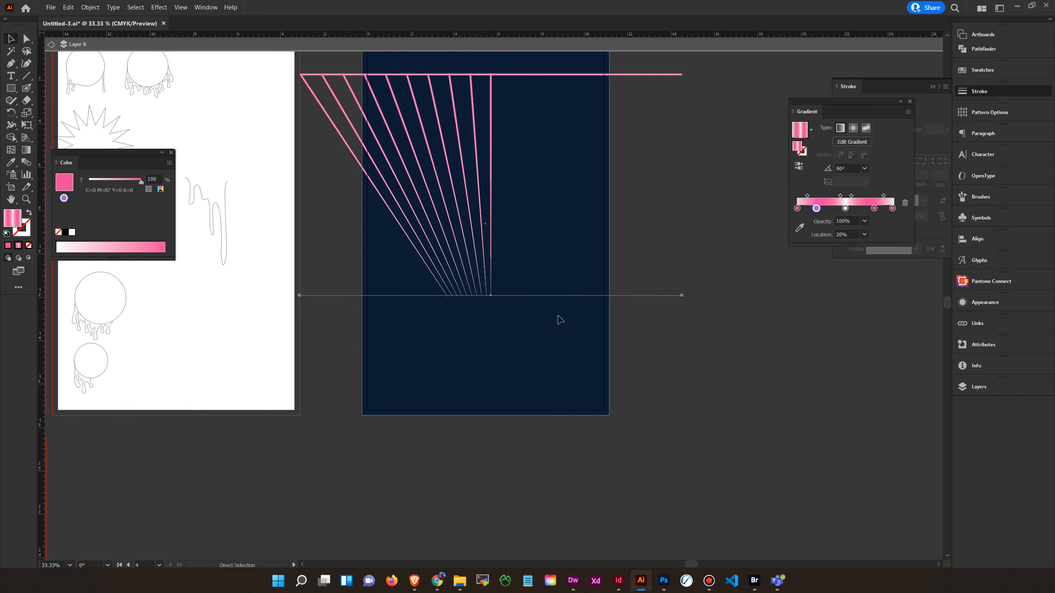
{"action": "left_click_drag", "start_coordinate": [691, 169], "coordinate": [665, 245]}
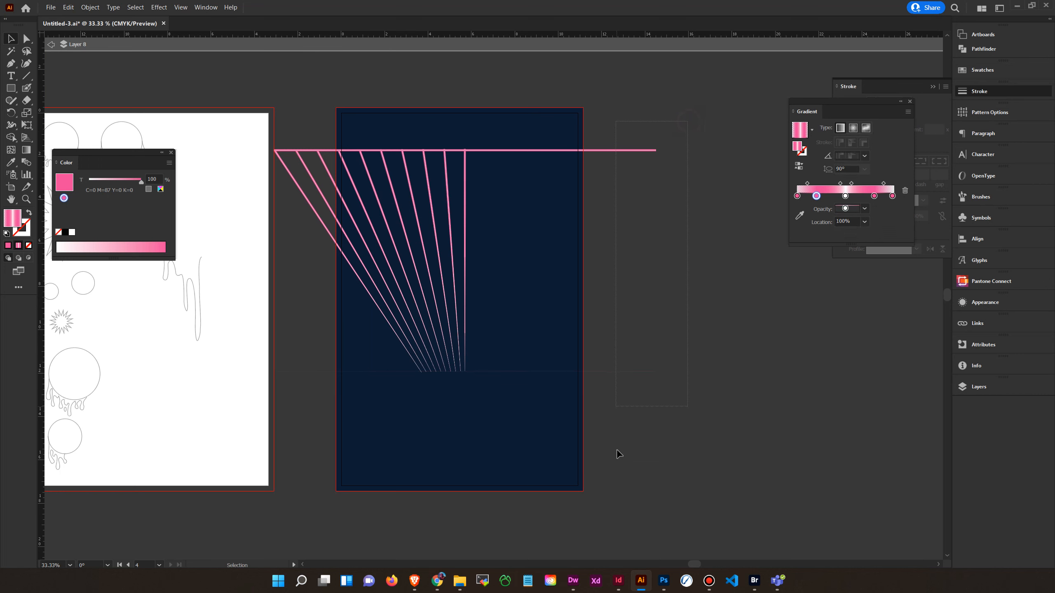
{"action": "left_click", "coordinate": [91, 7]}
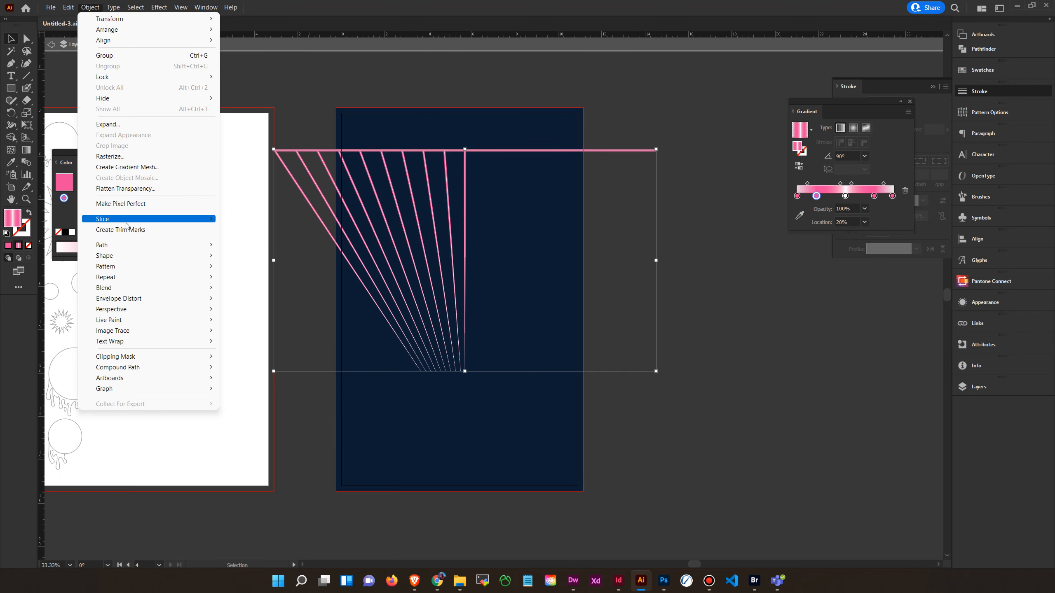
{"action": "mouse_move", "coordinate": [133, 289]}
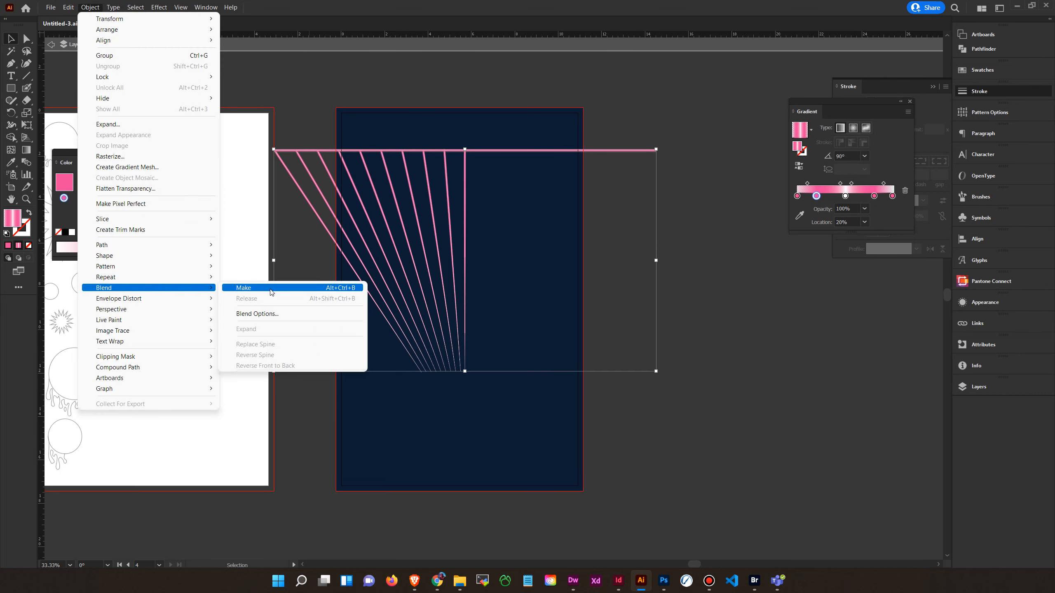
{"action": "left_click", "coordinate": [271, 289]}
Step: Set the blend spacing of the horizontal bars to Specified Steps with 21 steps
{"action": "left_click", "coordinate": [90, 7]}
{"action": "mouse_move", "coordinate": [138, 257]}
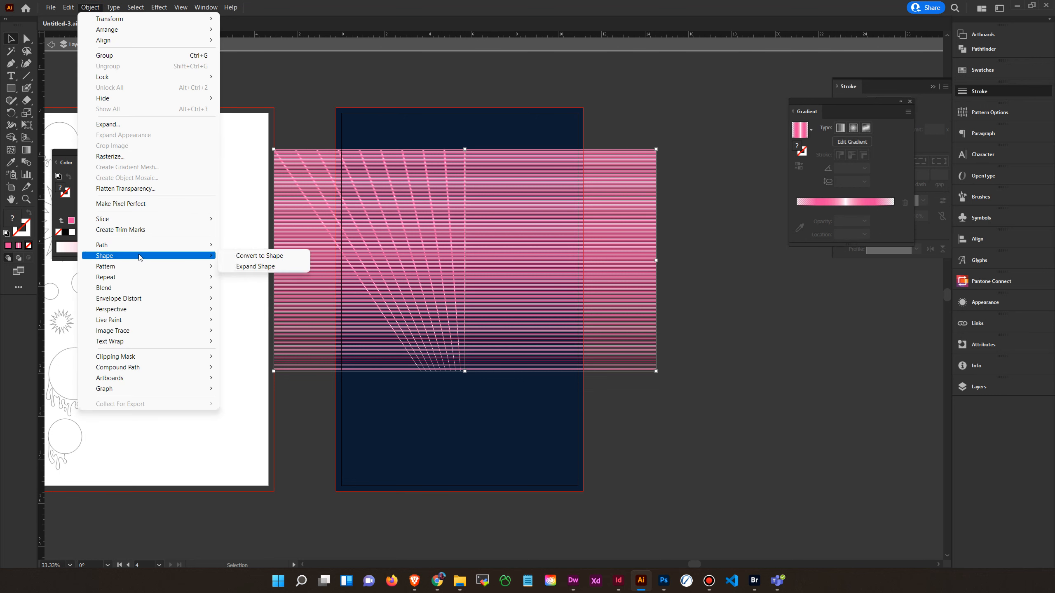
{"action": "mouse_move", "coordinate": [137, 288]}
{"action": "left_click", "coordinate": [261, 315]}
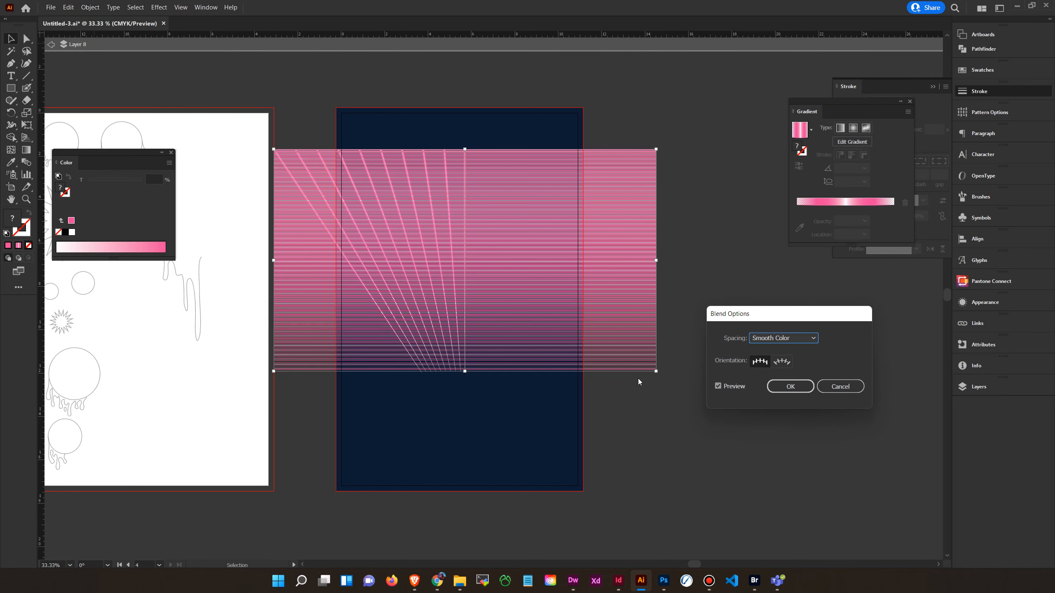
{"action": "left_click", "coordinate": [789, 339]}
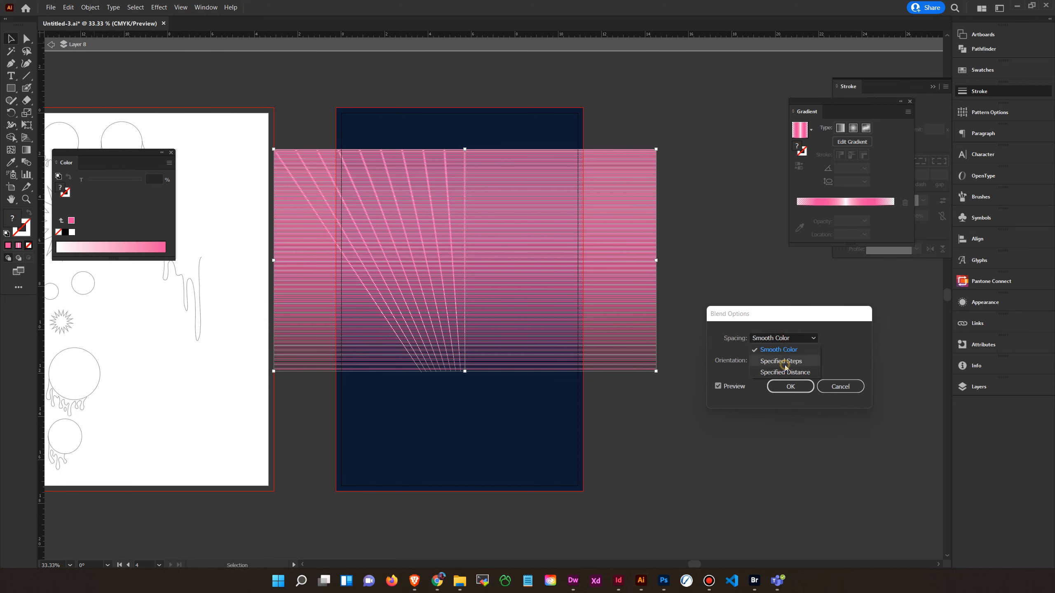
{"action": "left_click", "coordinate": [785, 364]}
{"action": "key", "text": "Down"}
{"action": "key", "text": "Down"}
{"action": "key", "text": "Down"}
{"action": "key", "text": "Down"}
{"action": "key", "text": "Down"}
{"action": "key", "text": "Down"}
{"action": "key", "text": "Down"}
{"action": "key", "text": "Down"}
{"action": "key", "text": "Down"}
{"action": "key", "text": "Down"}
{"action": "key", "text": "Down"}
{"action": "key", "text": "Down"}
{"action": "key", "text": "Down"}
{"action": "key", "text": "Down"}
{"action": "key", "text": "Down"}
{"action": "key", "text": "Down"}
{"action": "key", "text": "Down"}
{"action": "key", "text": "Down"}
{"action": "key", "text": "Down"}
{"action": "key", "text": "Down"}
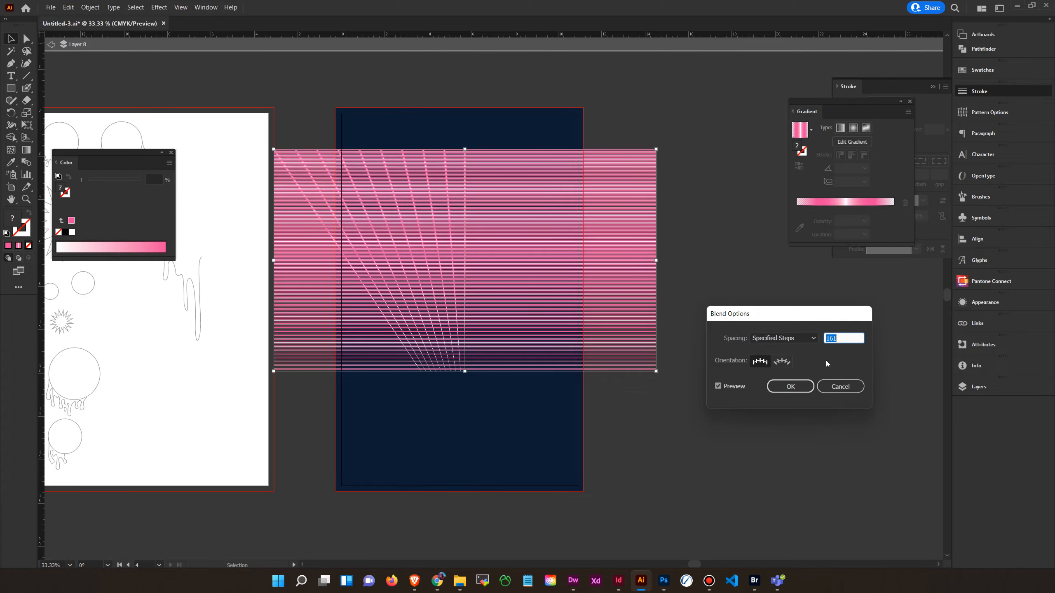
{"action": "key", "text": "Down"}
{"action": "key", "text": "Down"}
{"action": "key", "text": "Down"}
{"action": "key", "text": "Down"}
{"action": "key", "text": "Down"}
{"action": "key", "text": "Down"}
{"action": "key", "text": "Down"}
{"action": "key", "text": "Down"}
{"action": "key", "text": "Down"}
{"action": "key", "text": "Down"}
{"action": "key", "text": "Down"}
{"action": "key", "text": "Down"}
{"action": "key", "text": "Down"}
{"action": "key", "text": "Down"}
{"action": "key", "text": "Down"}
{"action": "key", "text": "Down"}
{"action": "key", "text": "Down"}
{"action": "key", "text": "Down"}
{"action": "key", "text": "Down"}
{"action": "key", "text": "Down"}
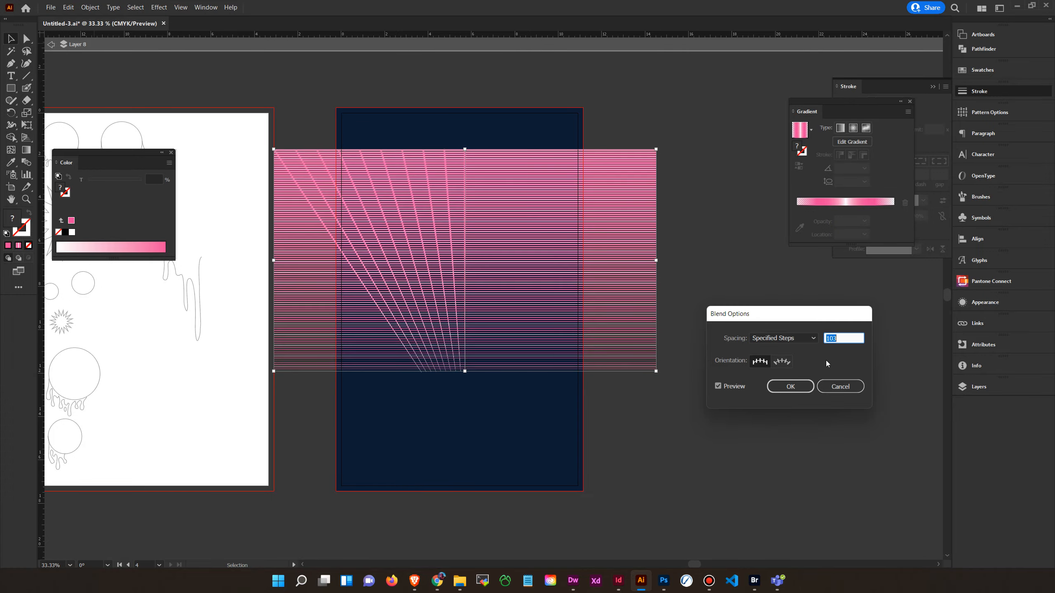
{"action": "key", "text": "Down"}
{"action": "key", "text": "Down"}
{"action": "key", "text": "Down"}
{"action": "key", "text": "Down"}
{"action": "key", "text": "Down"}
{"action": "key", "text": "Down"}
{"action": "key", "text": "Down"}
{"action": "key", "text": "Down"}
{"action": "key", "text": "Down"}
{"action": "key", "text": "Down"}
{"action": "key", "text": "Down"}
{"action": "key", "text": "Down"}
{"action": "key", "text": "Down"}
{"action": "key", "text": "Down"}
{"action": "key", "text": "Down"}
{"action": "key", "text": "Down"}
{"action": "key", "text": "Down"}
{"action": "key", "text": "Down"}
{"action": "key", "text": "Down"}
{"action": "key", "text": "Down"}
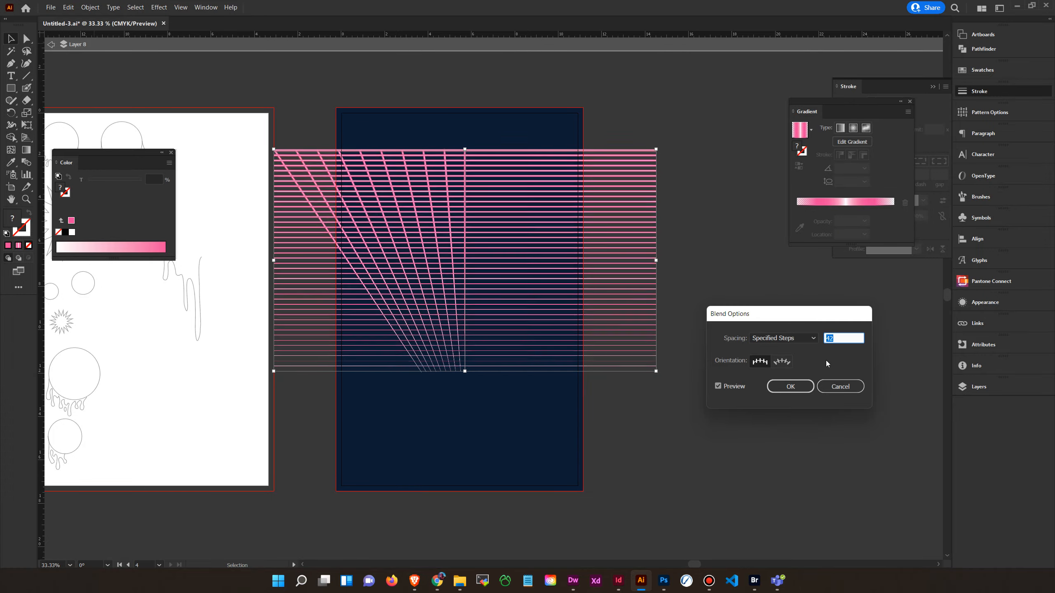
{"action": "key", "text": "Down"}
{"action": "key", "text": "Down"}
{"action": "key", "text": "Down"}
{"action": "key", "text": "Down"}
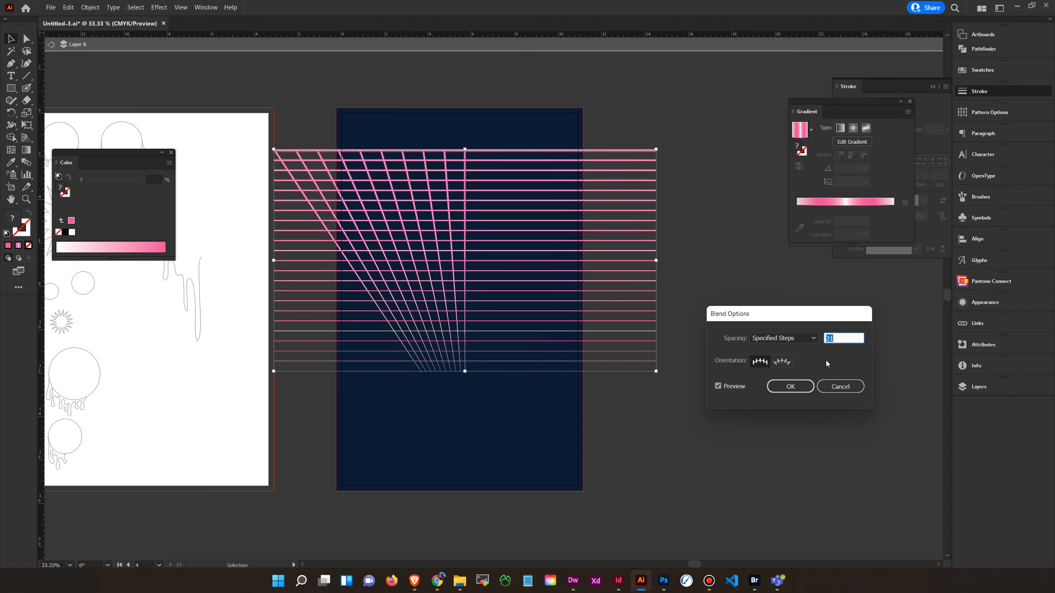
{"action": "key", "text": "Down"}
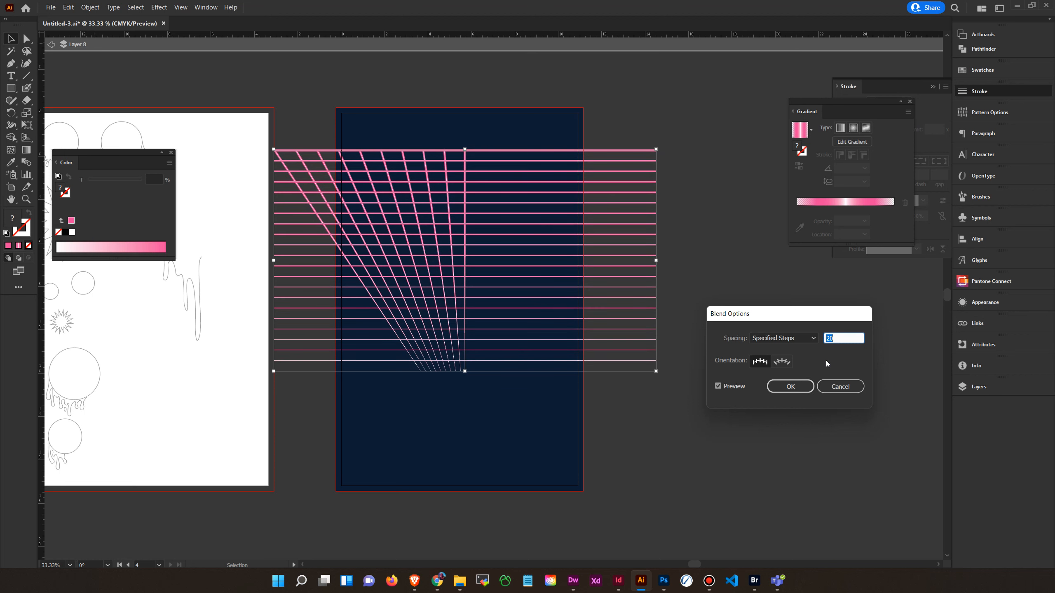
{"action": "key", "text": "Up"}
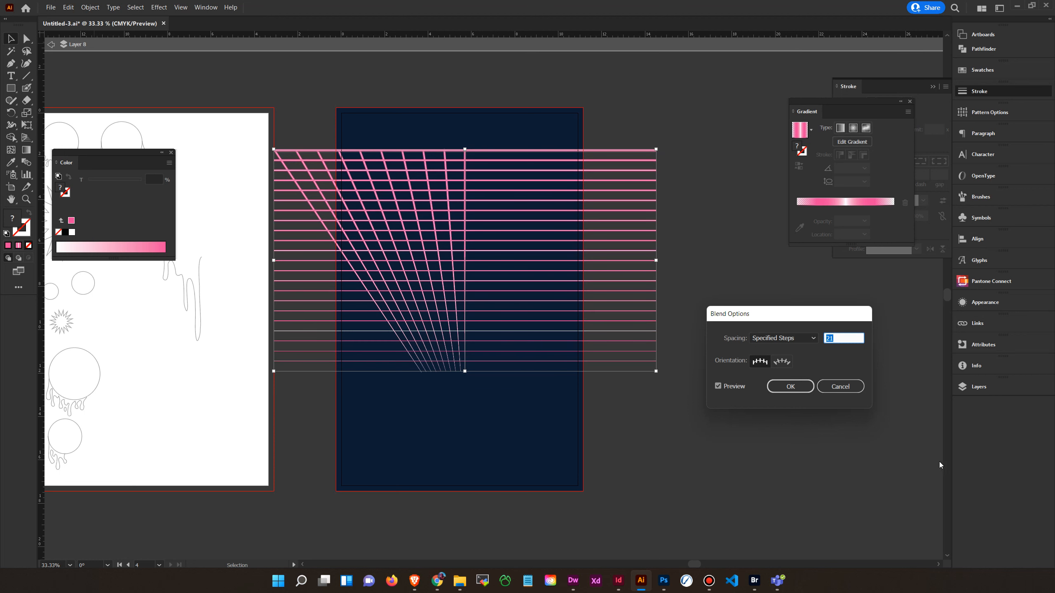
{"action": "left_click", "coordinate": [803, 384]}
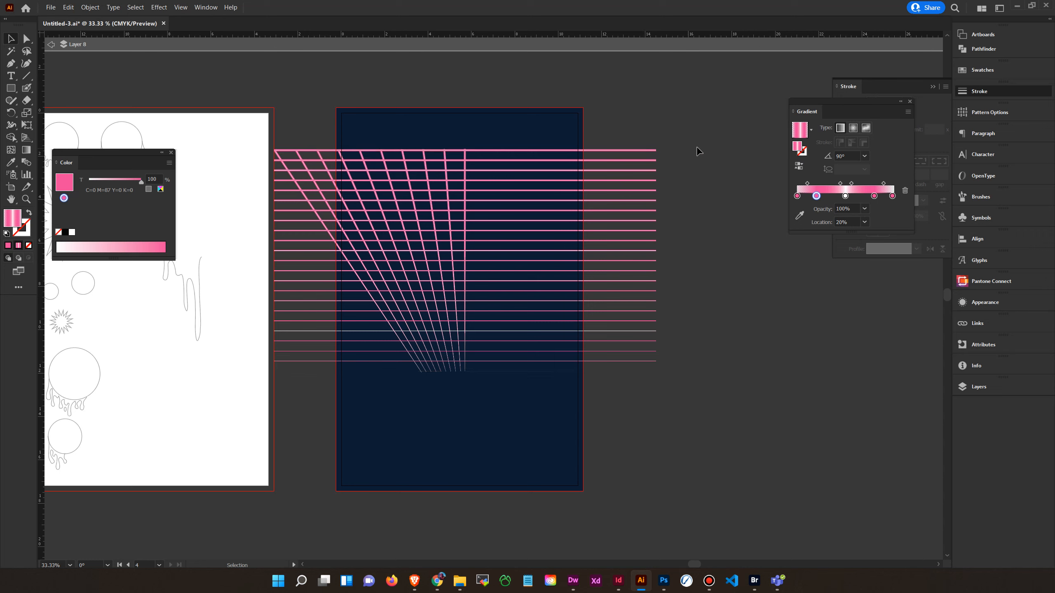
Step: Select the blended horizontal lines and slightly adjust their lower edge at the tips of the converging lines
{"action": "left_click_drag", "start_coordinate": [688, 135], "coordinate": [585, 407]}
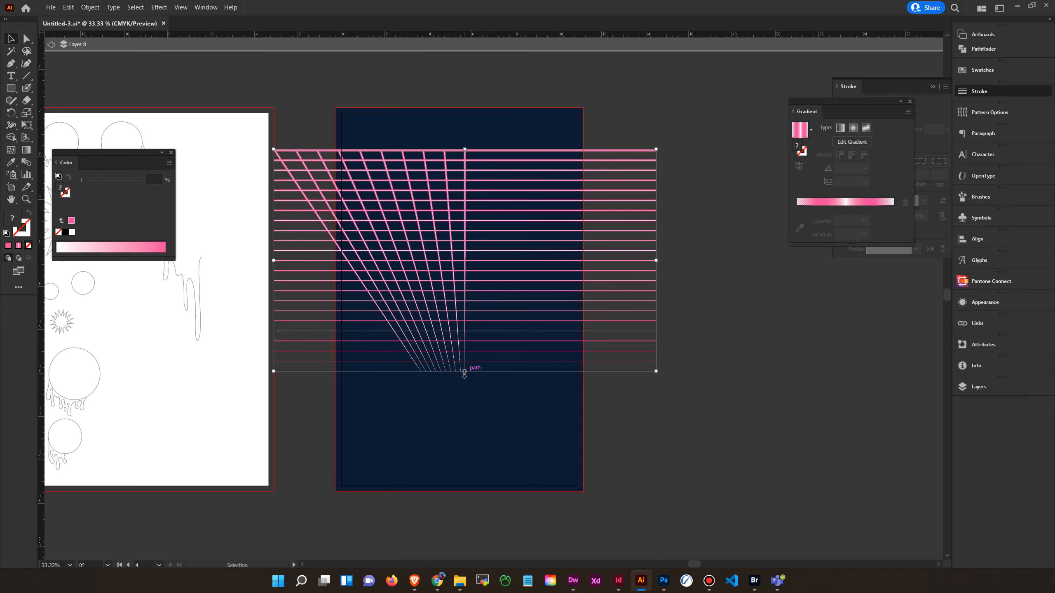
{"action": "mouse_move", "coordinate": [468, 368]}
{"action": "left_mouse_down"}
{"action": "mouse_move", "coordinate": [482, 260]}
{"action": "mouse_move", "coordinate": [488, 324]}
{"action": "mouse_move", "coordinate": [477, 371]}
{"action": "left_mouse_up"}
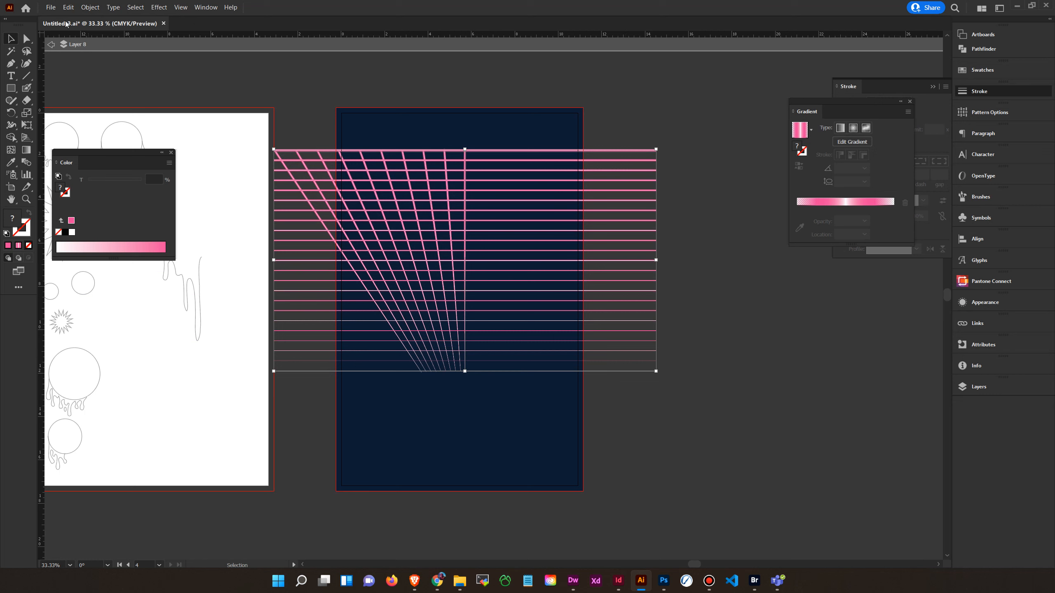
{"action": "left_click", "coordinate": [88, 7]}
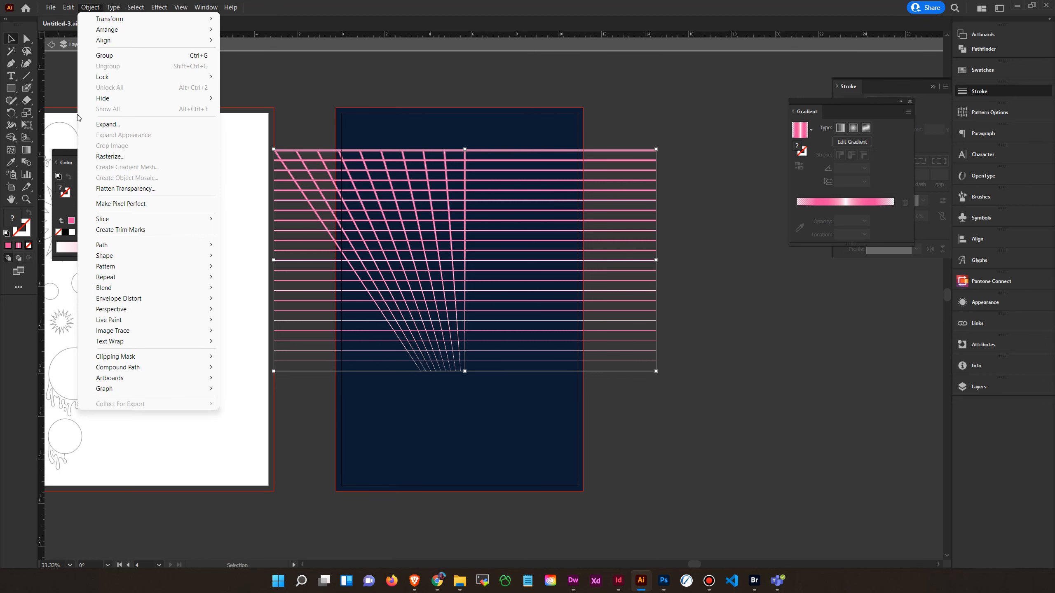
{"action": "mouse_move", "coordinate": [127, 300]}
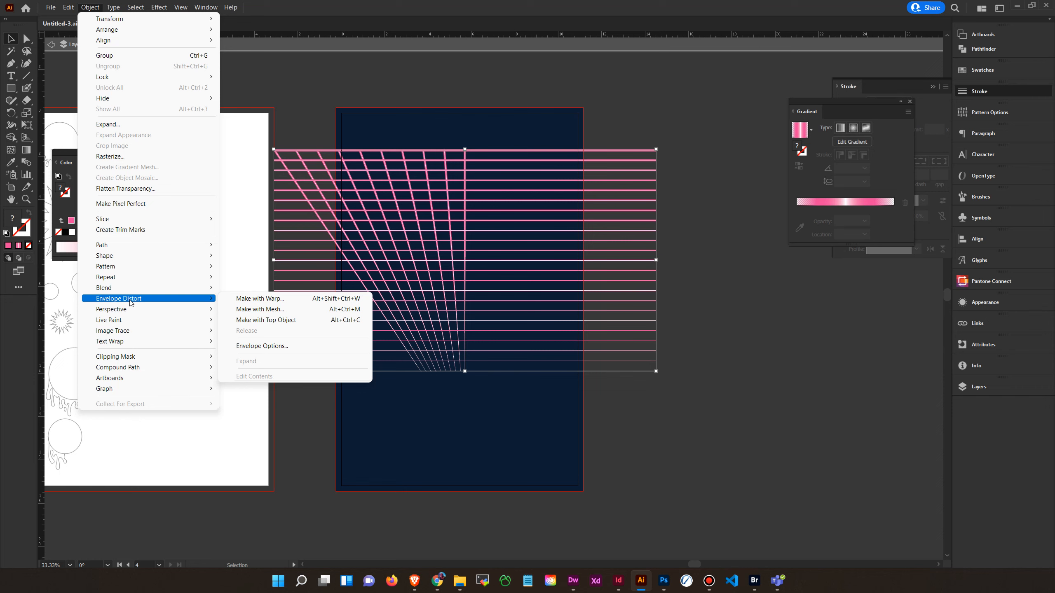
{"action": "left_click", "coordinate": [240, 345]}
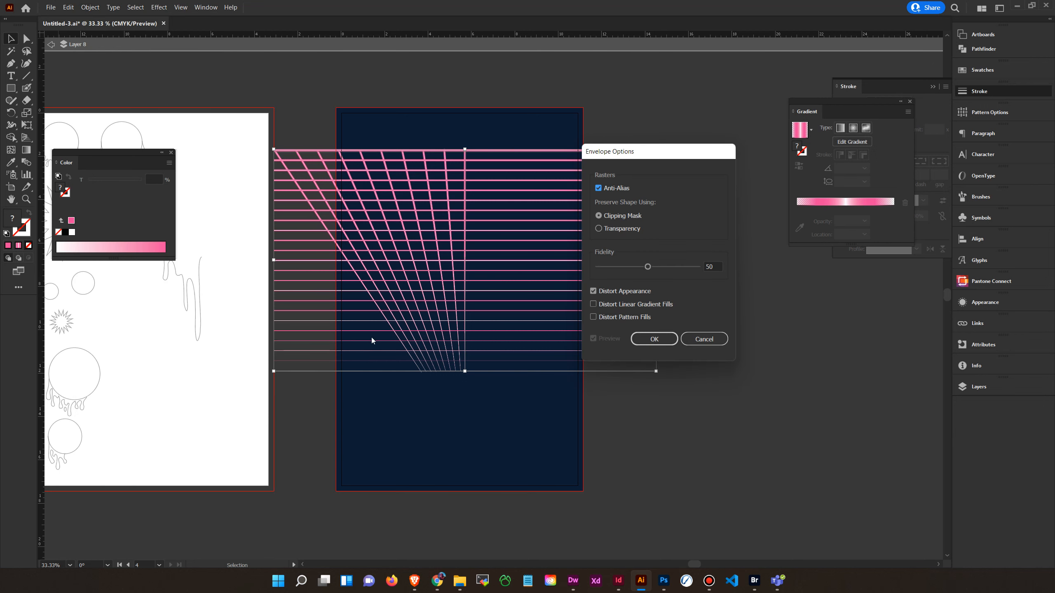
{"action": "left_click", "coordinate": [710, 340]}
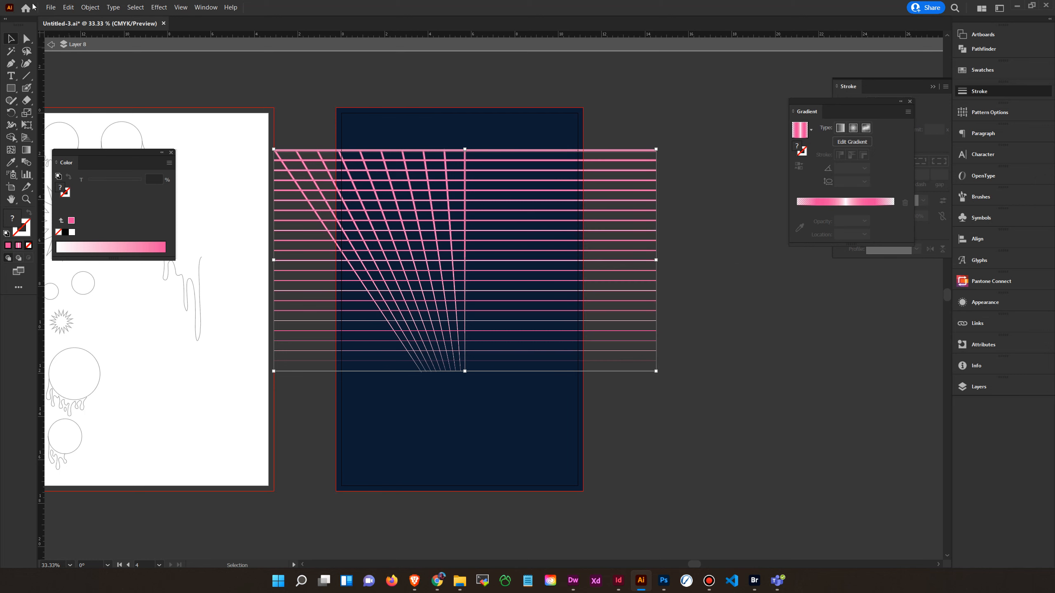
{"action": "left_click", "coordinate": [51, 7]}
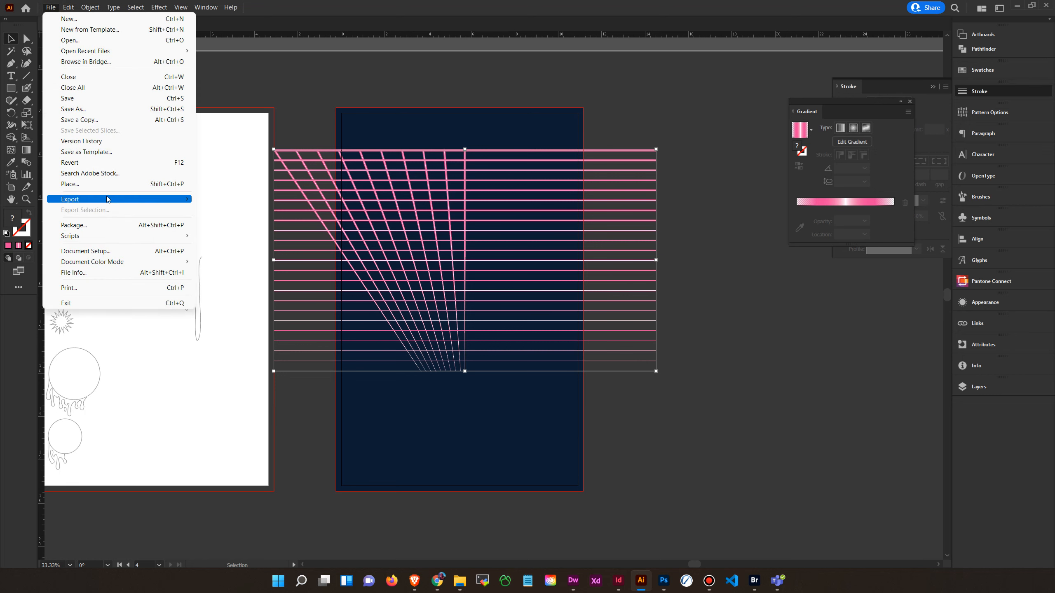
{"action": "mouse_move", "coordinate": [97, 4]}
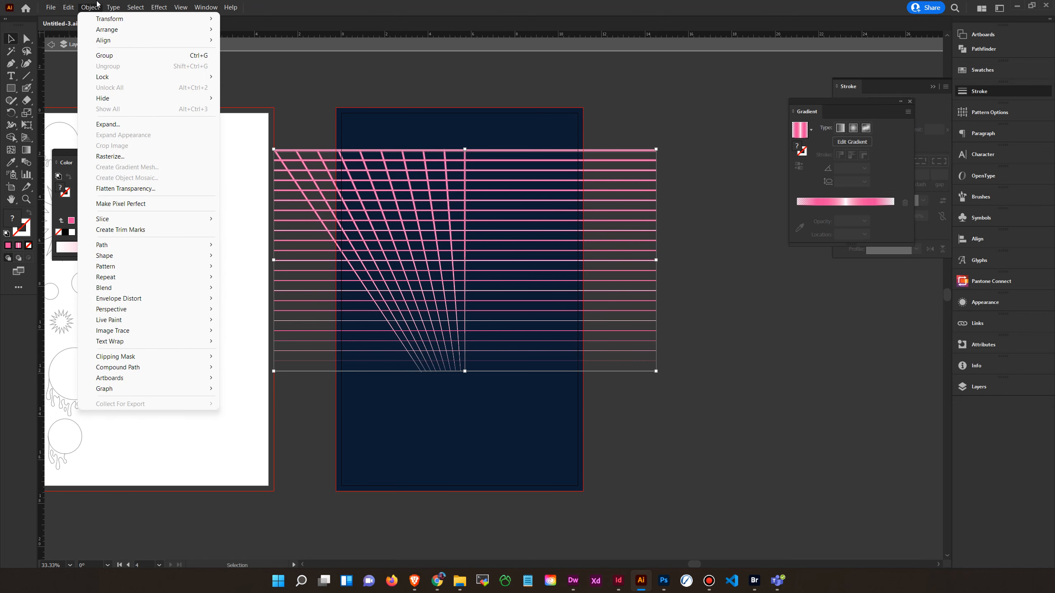
{"action": "left_click", "coordinate": [117, 124]}
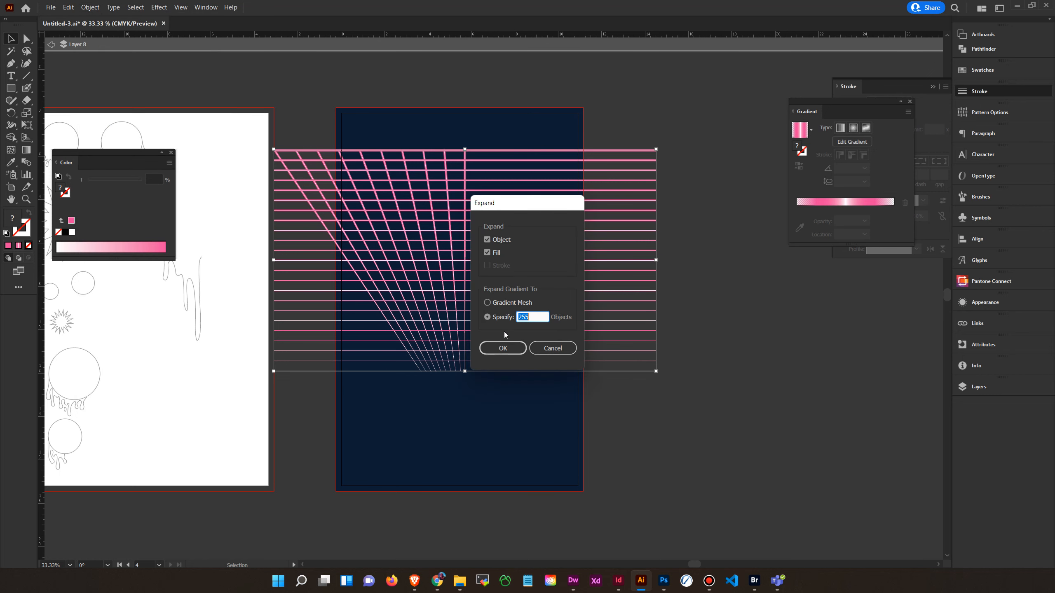
{"action": "left_click", "coordinate": [549, 347]}
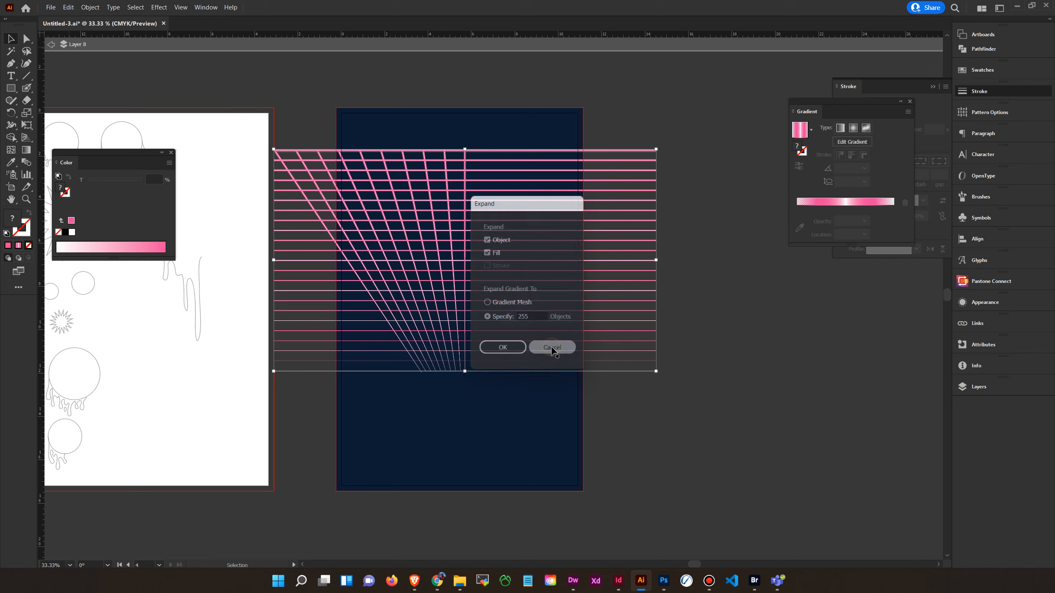
Step: Examine the blended horizontal lines up close, from their crossings with the converging lines to their outer ends
{"action": "left_click", "coordinate": [678, 456]}
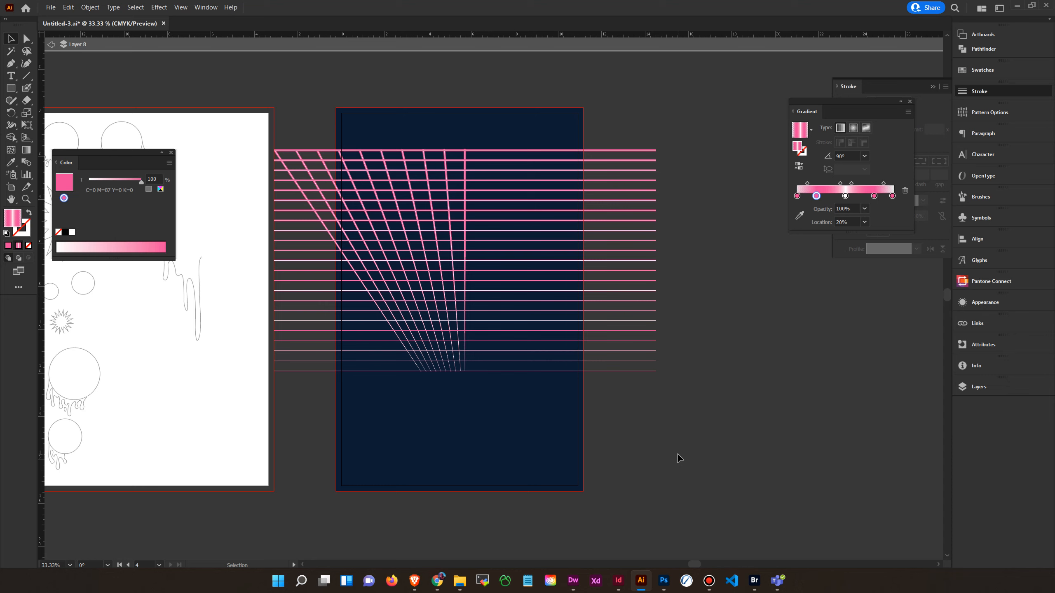
{"action": "key", "text": "a"}
{"action": "key", "text": "ctrl+equal"}
{"action": "key", "text": "ctrl+equal"}
{"action": "key", "text": "ctrl+equal"}
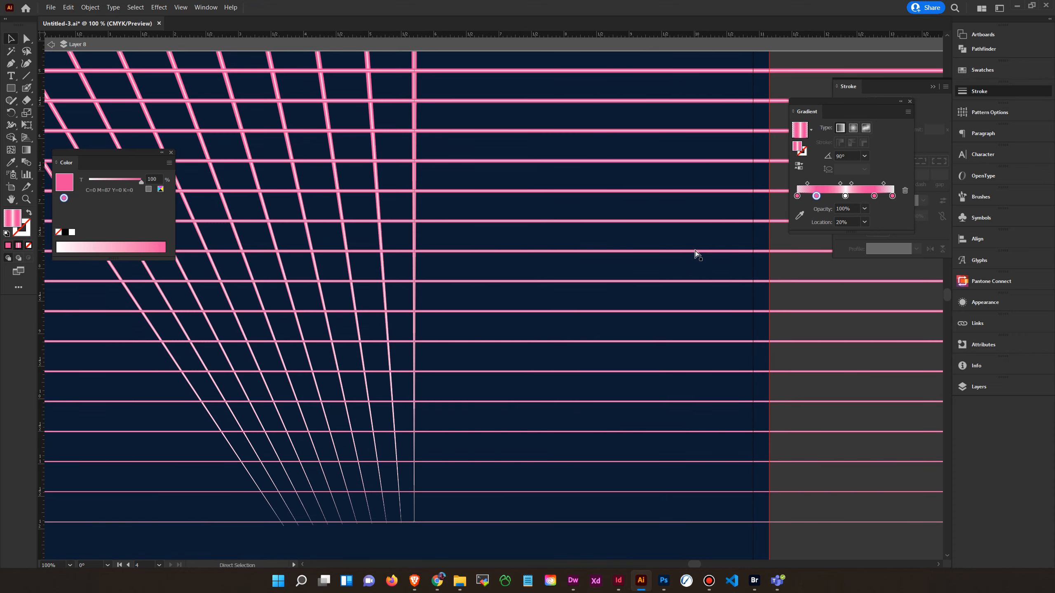
{"action": "key", "text": "v"}
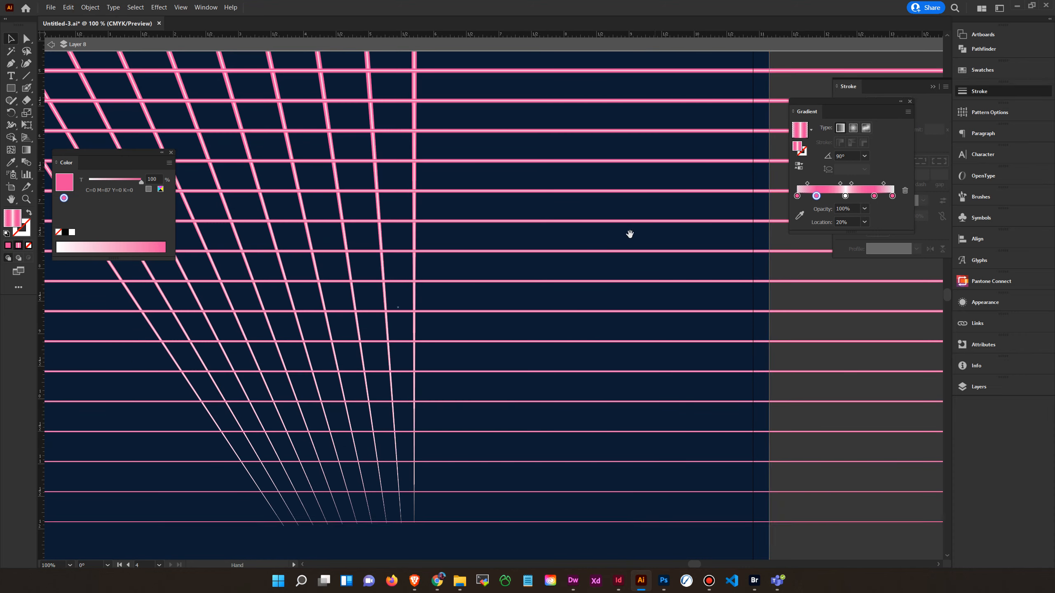
{"action": "scroll", "coordinate": [502, 270], "scroll_direction": "right", "scroll_amount": 3}
{"action": "scroll", "coordinate": [497, 275], "scroll_direction": "up", "scroll_amount": 1}
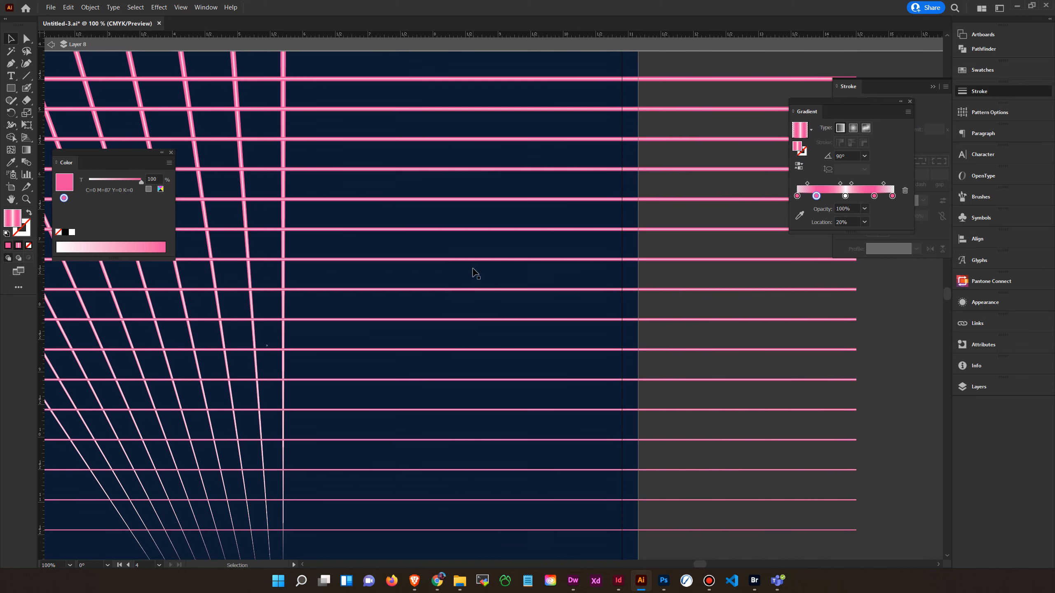
{"action": "key", "text": "ctrl+minus"}
{"action": "key", "text": "ctrl+minus"}
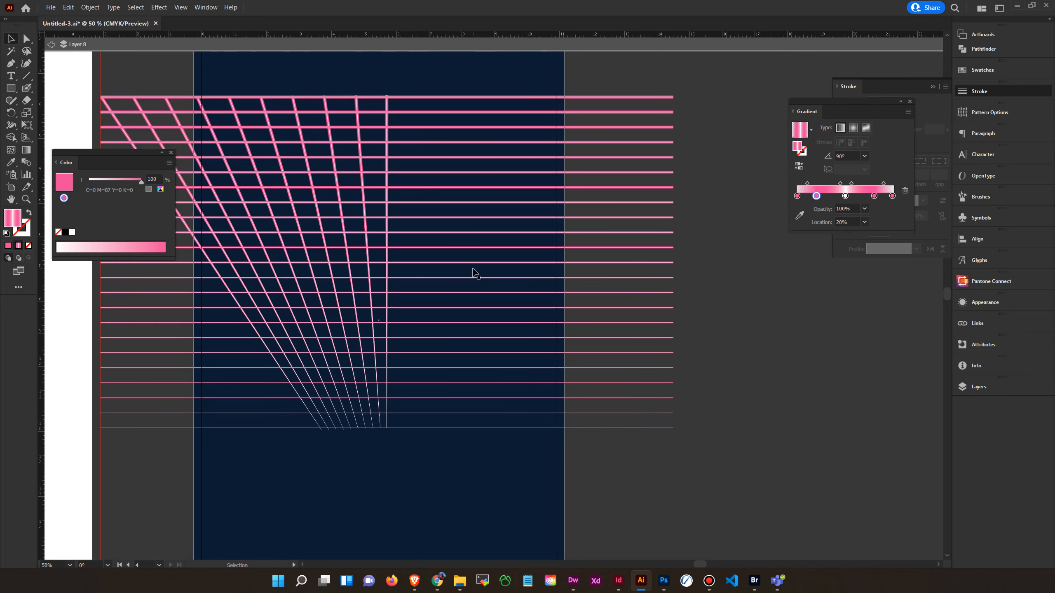
Step: Select the blend of horizontal lines and expand it with Object and Fill included
{"action": "left_click_drag", "start_coordinate": [700, 83], "coordinate": [591, 459]}
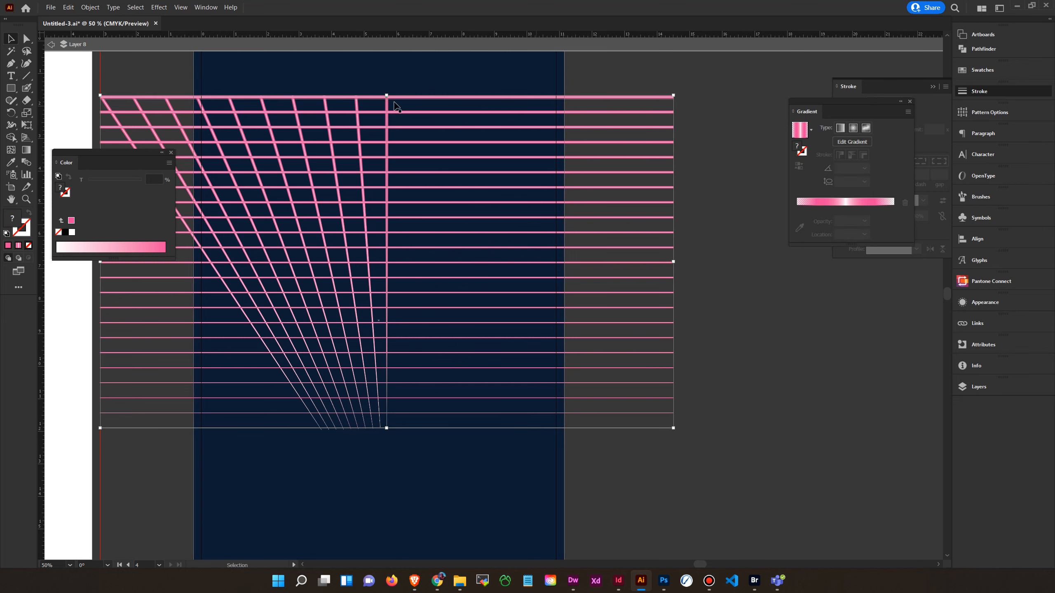
{"action": "left_click", "coordinate": [90, 7]}
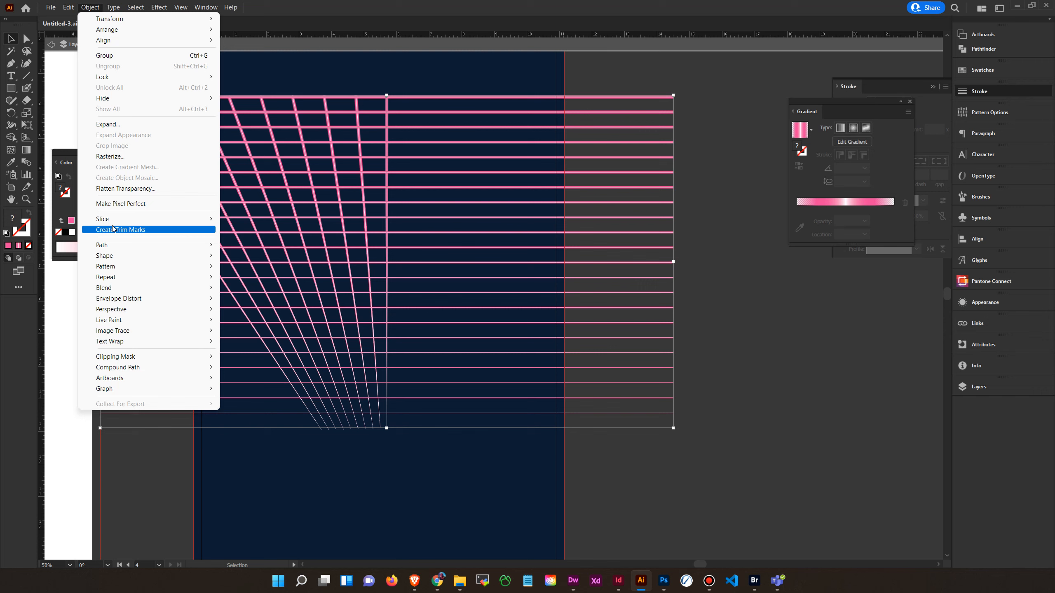
{"action": "left_click", "coordinate": [108, 124]}
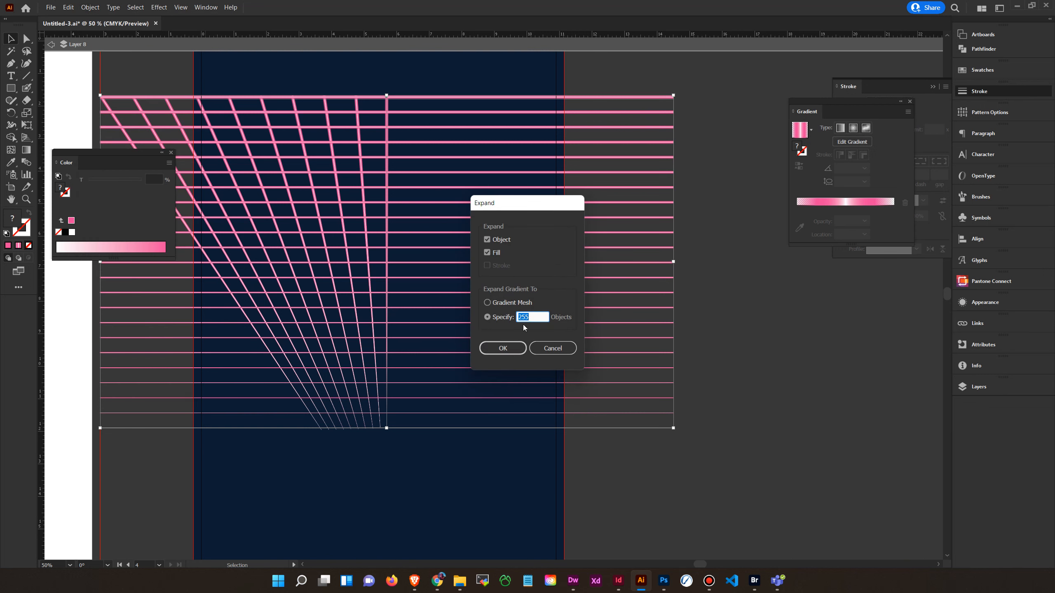
{"action": "left_click", "coordinate": [503, 349]}
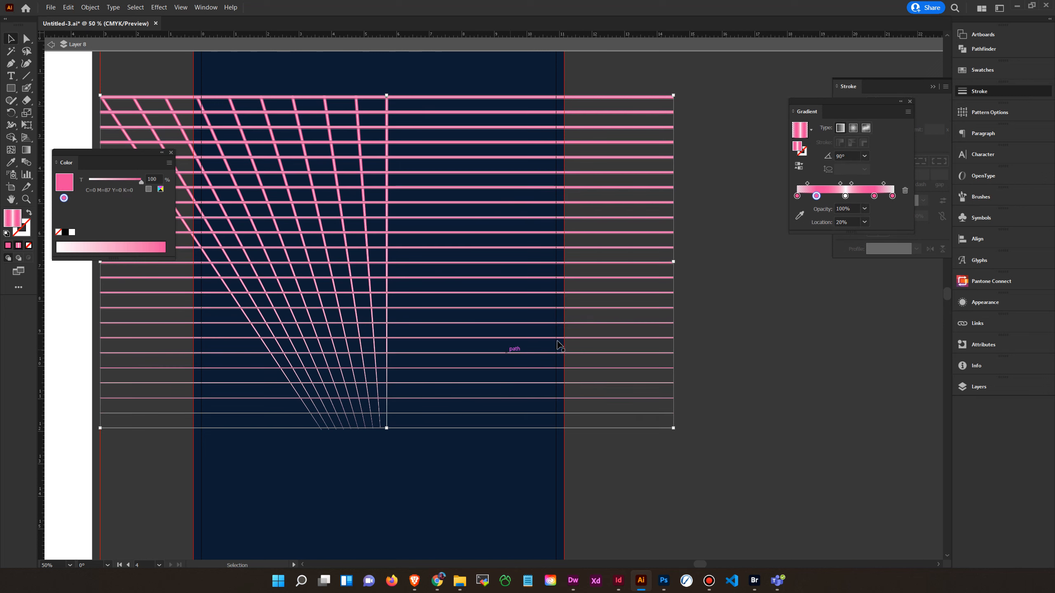
Step: Inspect the ends of the expanded horizontal bars up close to check that each is a separate shape
{"action": "left_click", "coordinate": [25, 198]}
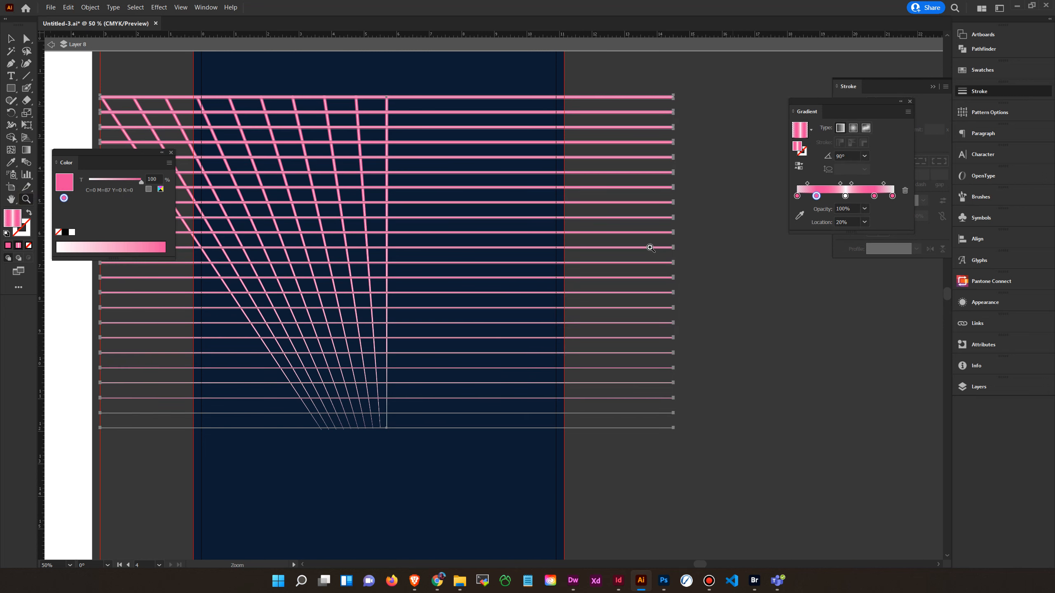
{"action": "left_click_drag", "start_coordinate": [650, 246], "coordinate": [816, 350]}
{"action": "scroll", "coordinate": [754, 420], "scroll_direction": "down", "scroll_amount": 6}
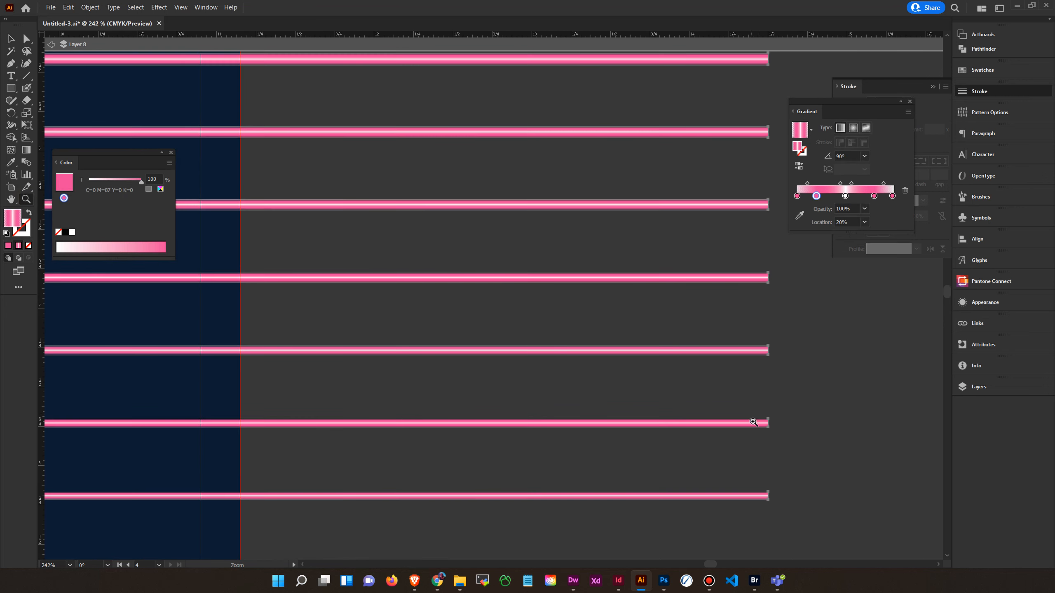
{"action": "scroll", "coordinate": [735, 411], "scroll_direction": "down", "scroll_amount": 2}
{"action": "key", "text": "v"}
{"action": "key", "text": "ctrl+minus"}
{"action": "key", "text": "ctrl+minus"}
{"action": "key", "text": "ctrl+minus"}
{"action": "key", "text": "ctrl+minus"}
{"action": "key", "text": "ctrl+minus"}
{"action": "key", "text": "ctrl+minus"}
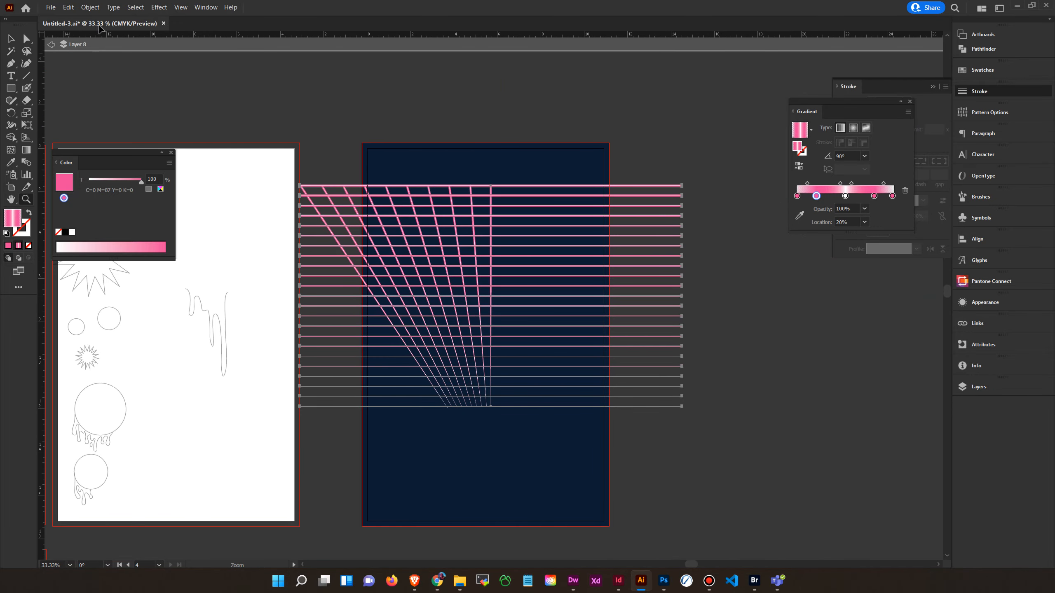
{"action": "left_click", "coordinate": [93, 9]}
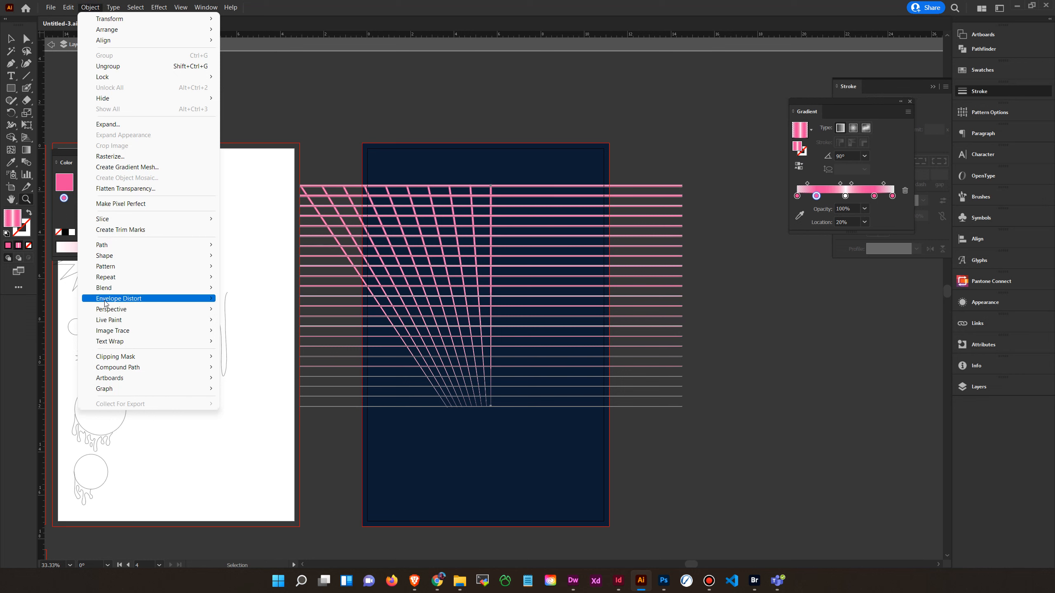
{"action": "mouse_move", "coordinate": [106, 303]}
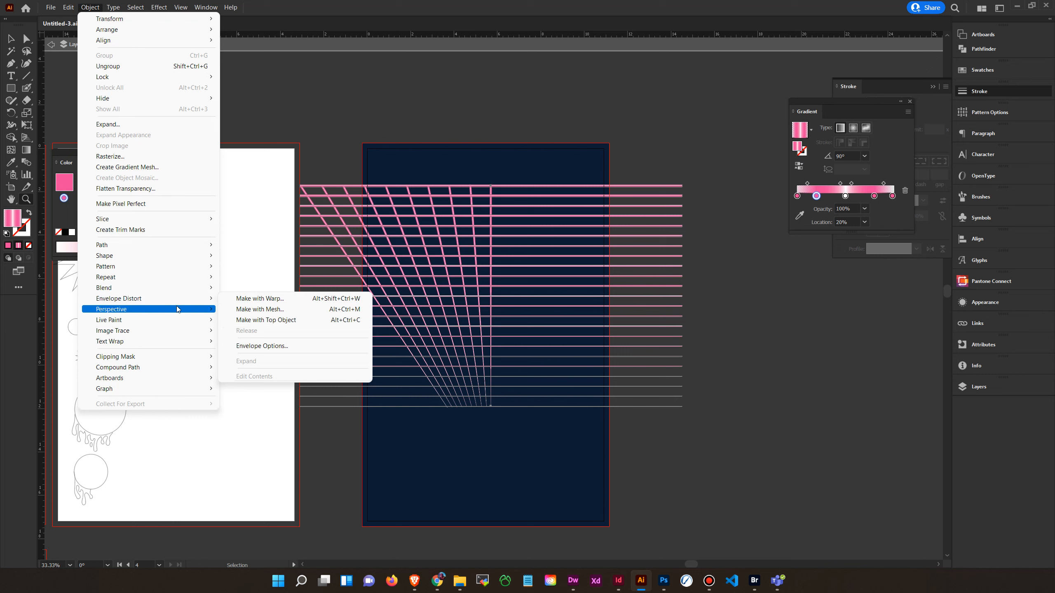
{"action": "mouse_move", "coordinate": [181, 312]}
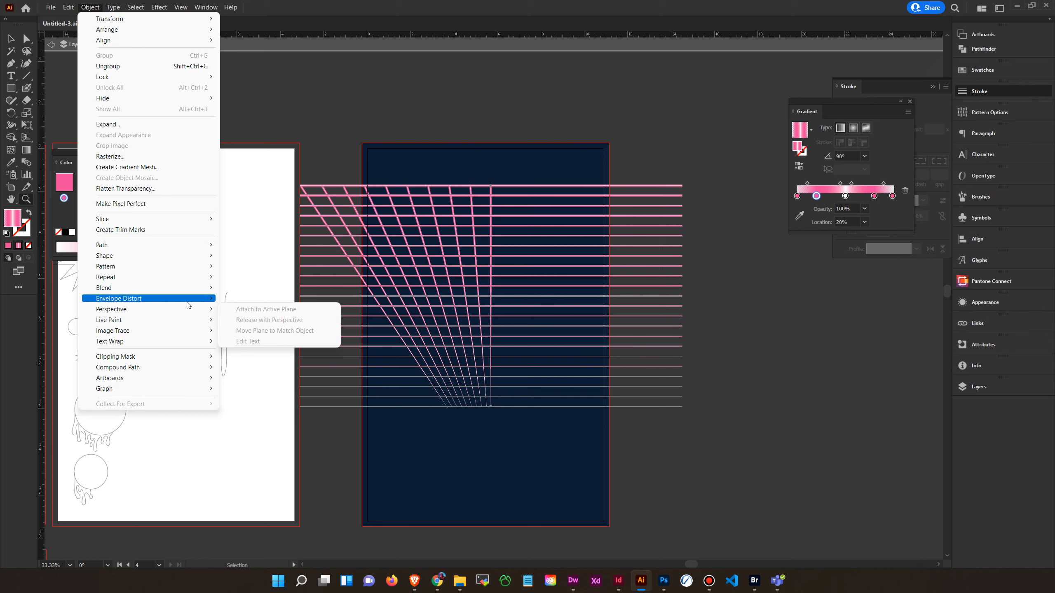
{"action": "mouse_move", "coordinate": [175, 278]}
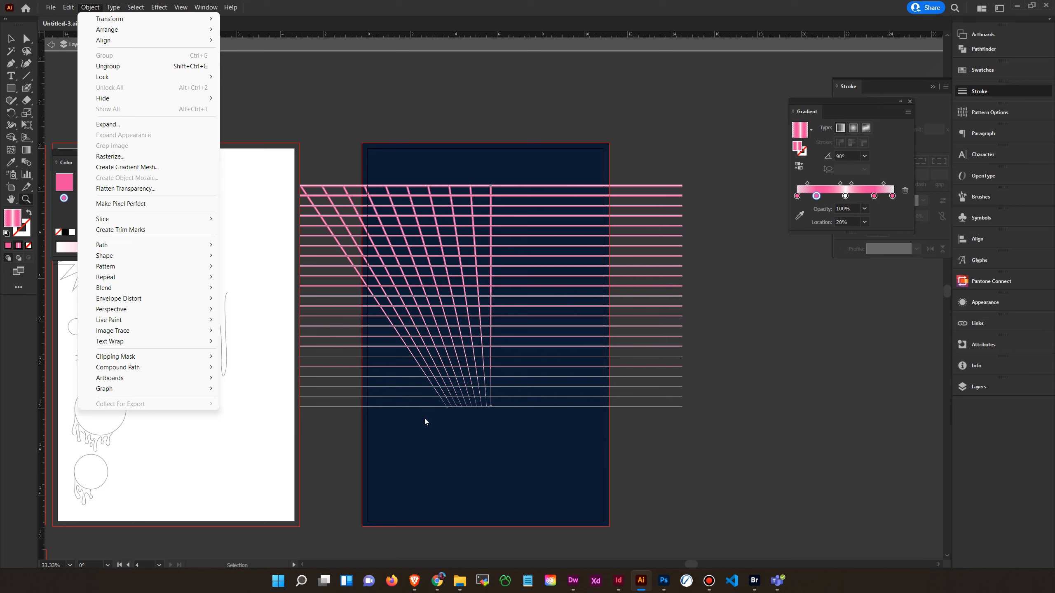
{"action": "key", "text": "Escape"}
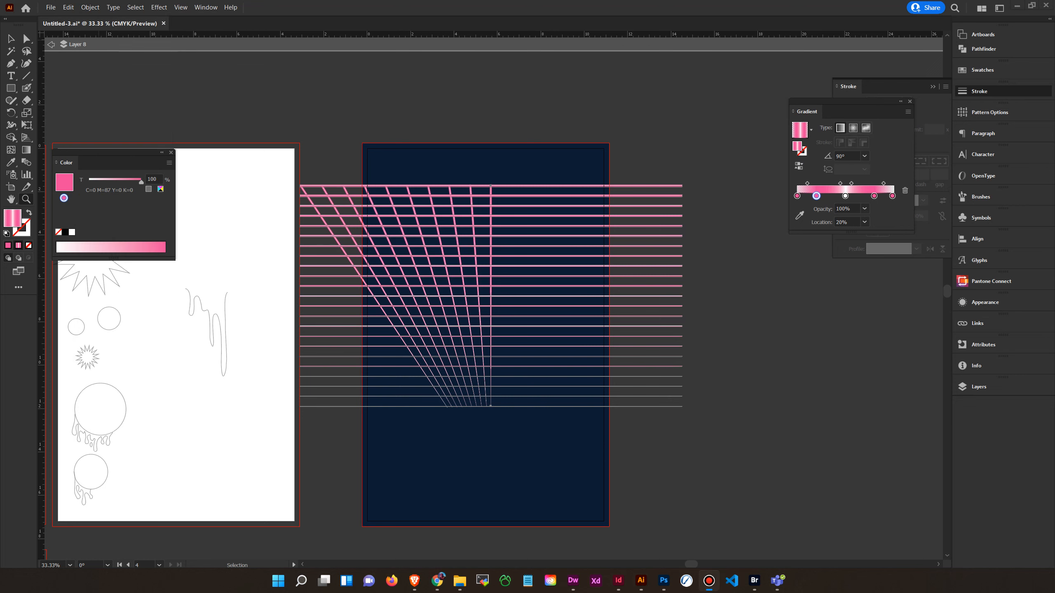
Step: Start opening another file and browse the Seagate Working Drive to the Anthropolis stuff folder inside _Personal_Files
{"action": "left_click", "coordinate": [48, 6]}
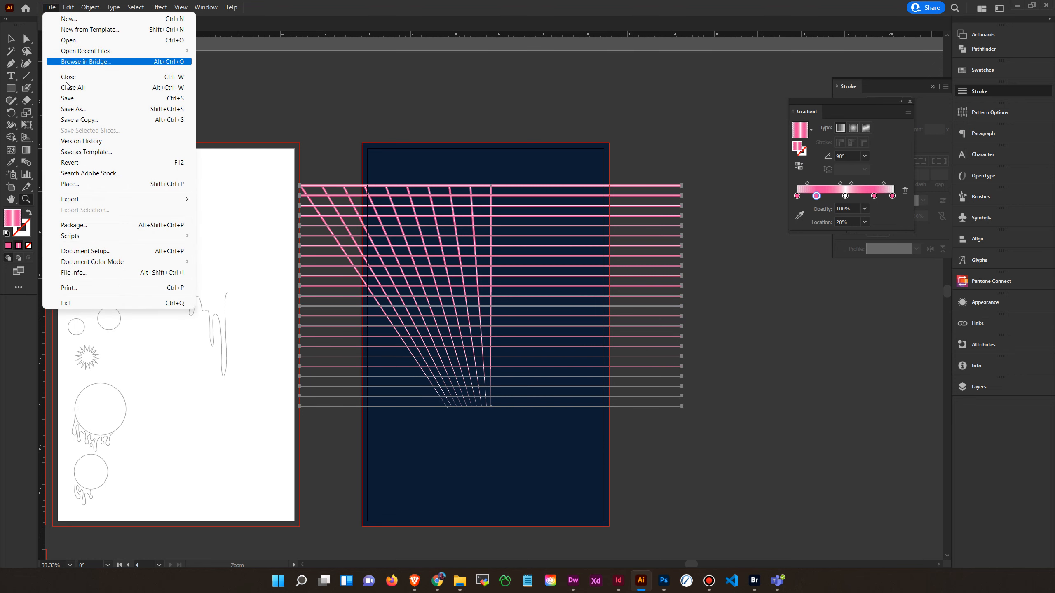
{"action": "left_click", "coordinate": [71, 43]}
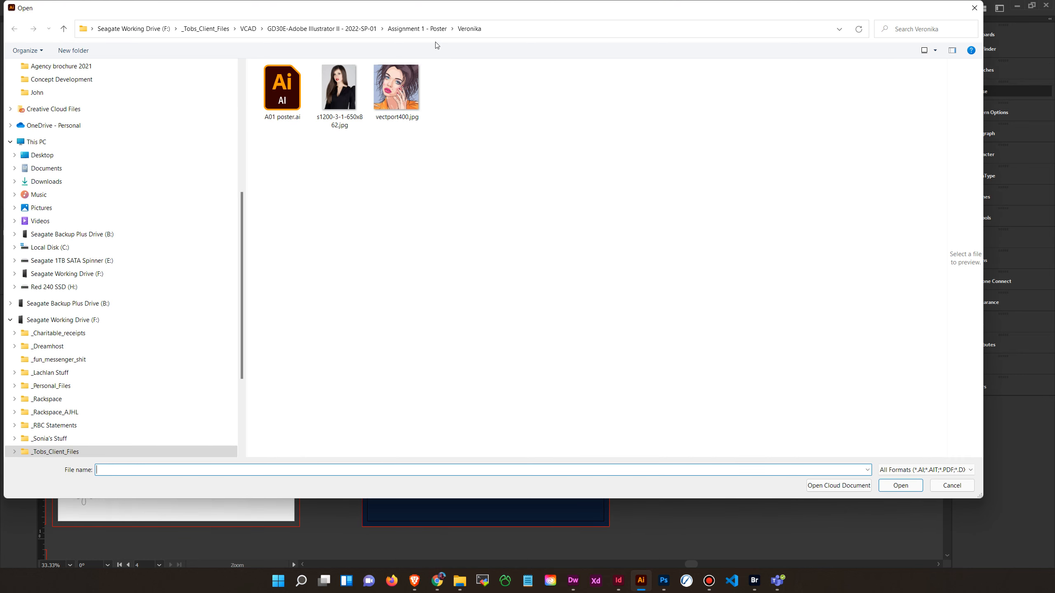
{"action": "left_click", "coordinate": [214, 28]}
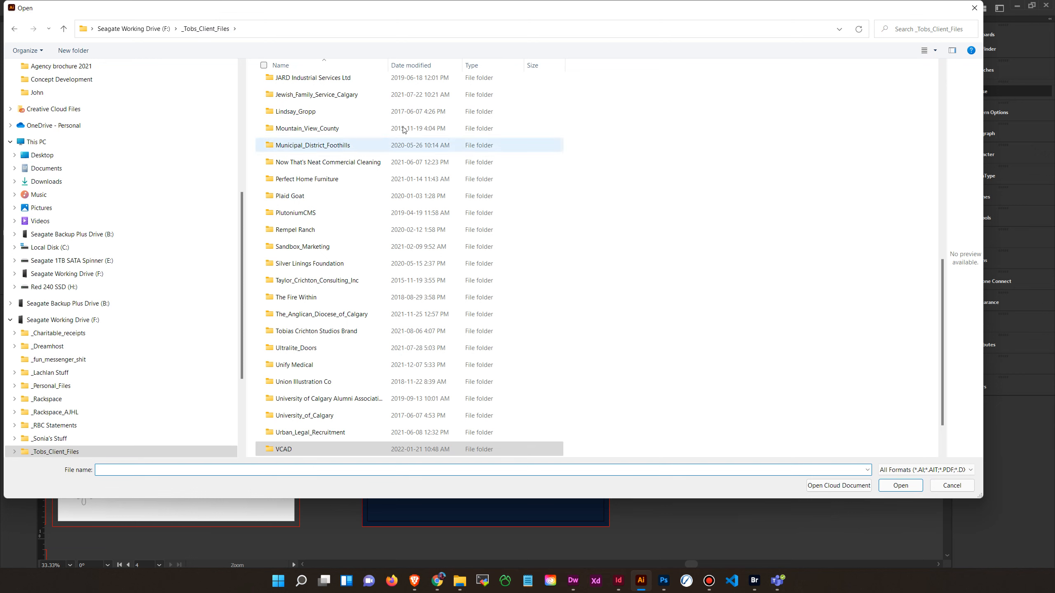
{"action": "scroll", "coordinate": [401, 130], "scroll_direction": "up", "scroll_amount": 10}
{"action": "left_click", "coordinate": [142, 28]}
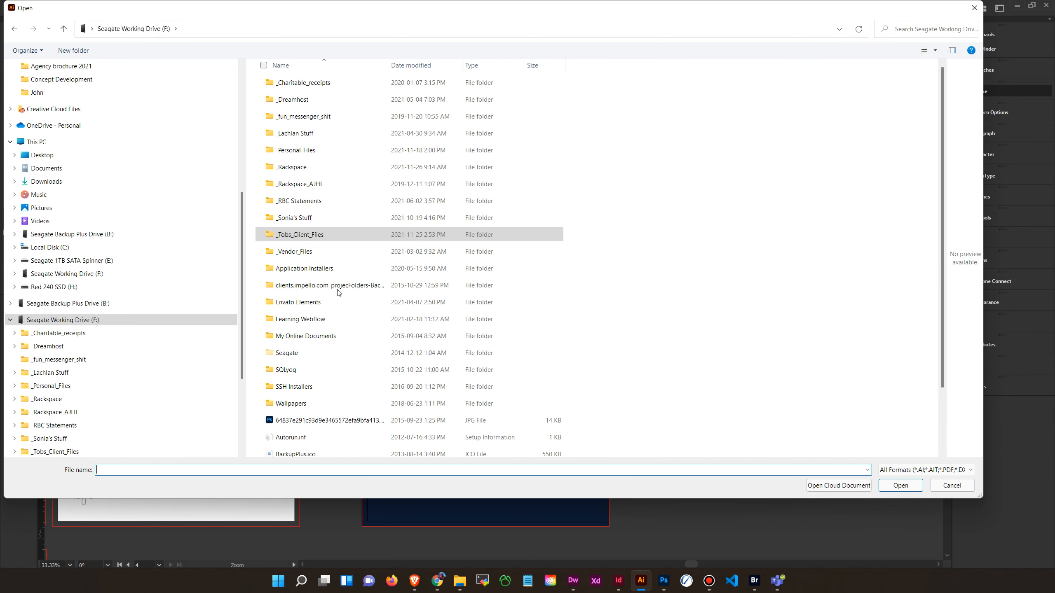
{"action": "left_click", "coordinate": [342, 152]}
{"action": "double_click", "coordinate": [342, 152]}
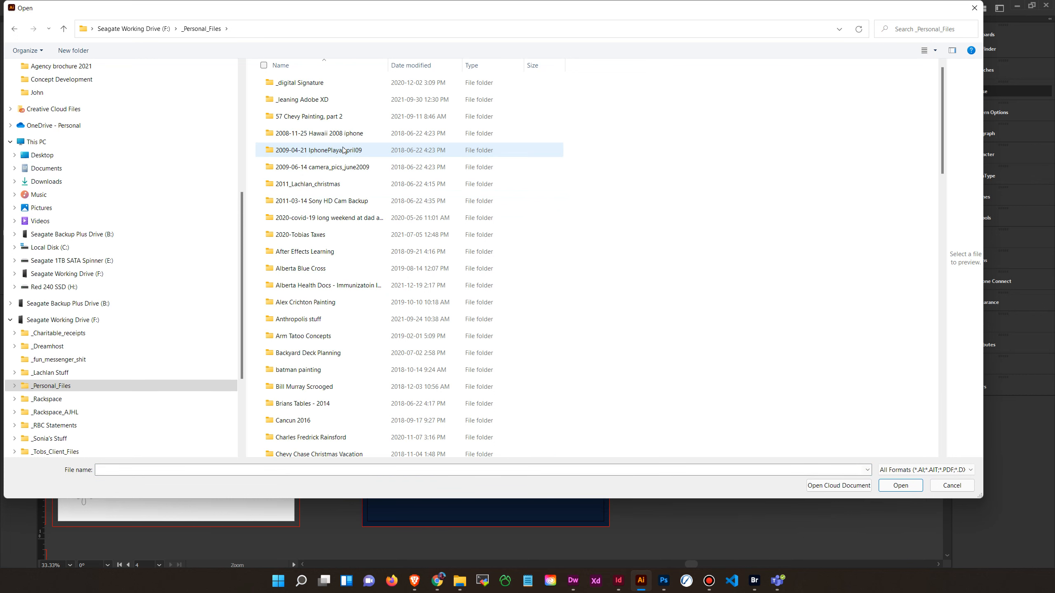
{"action": "double_click", "coordinate": [344, 319]}
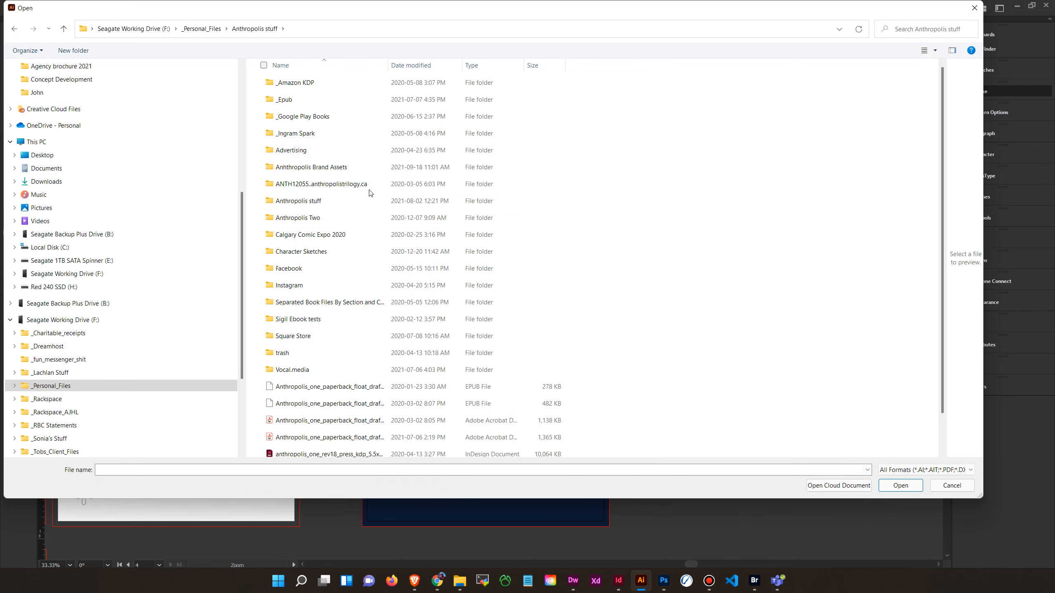
{"action": "double_click", "coordinate": [366, 217]}
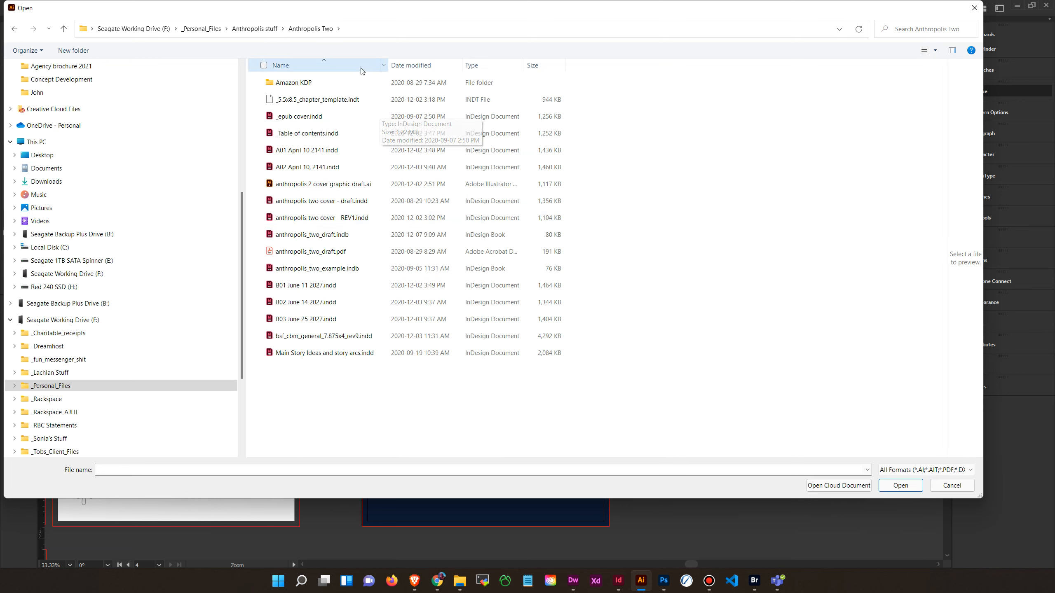
{"action": "left_click", "coordinate": [282, 30]}
{"action": "left_click", "coordinate": [272, 30]}
{"action": "left_click", "coordinate": [273, 31]}
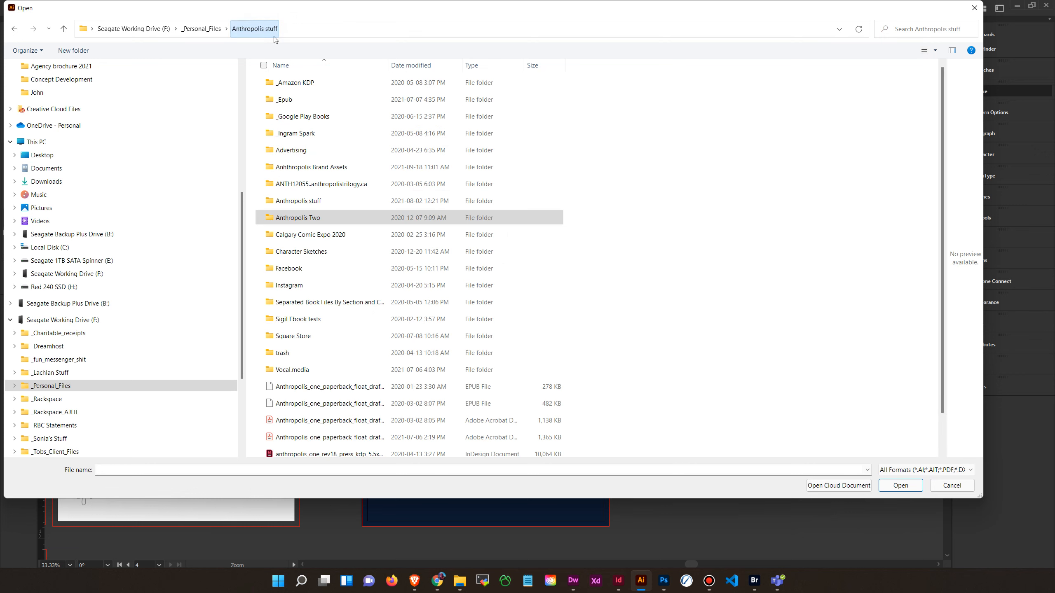
Step: Open never-clock-book-cover-rev1-version-2.ai from the Cover and Wordmark concept rev2 folder in Anhthropolis Brand Assets and view the cover
{"action": "double_click", "coordinate": [360, 174]}
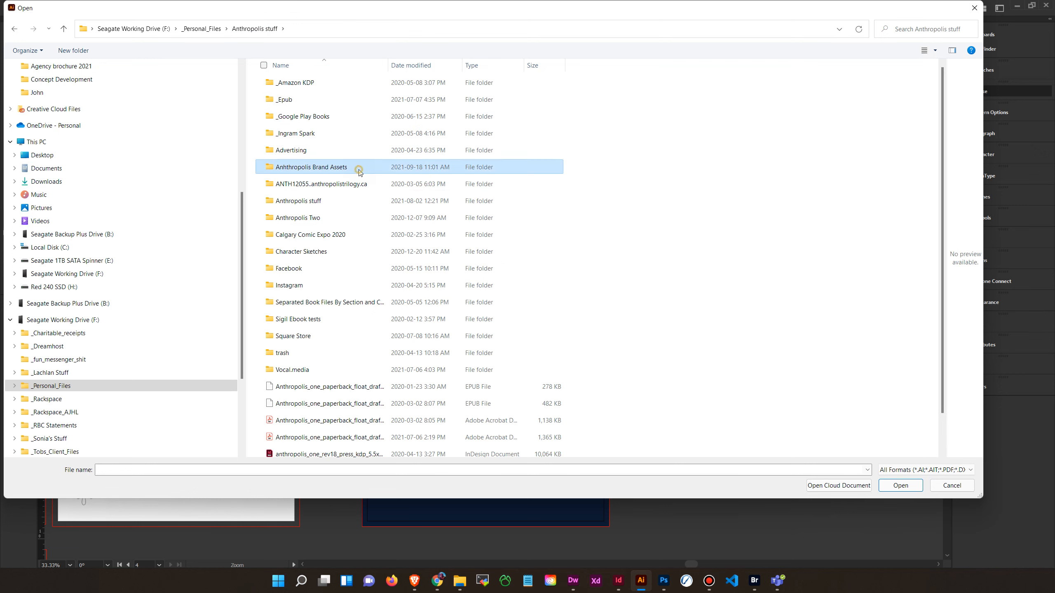
{"action": "double_click", "coordinate": [373, 83]}
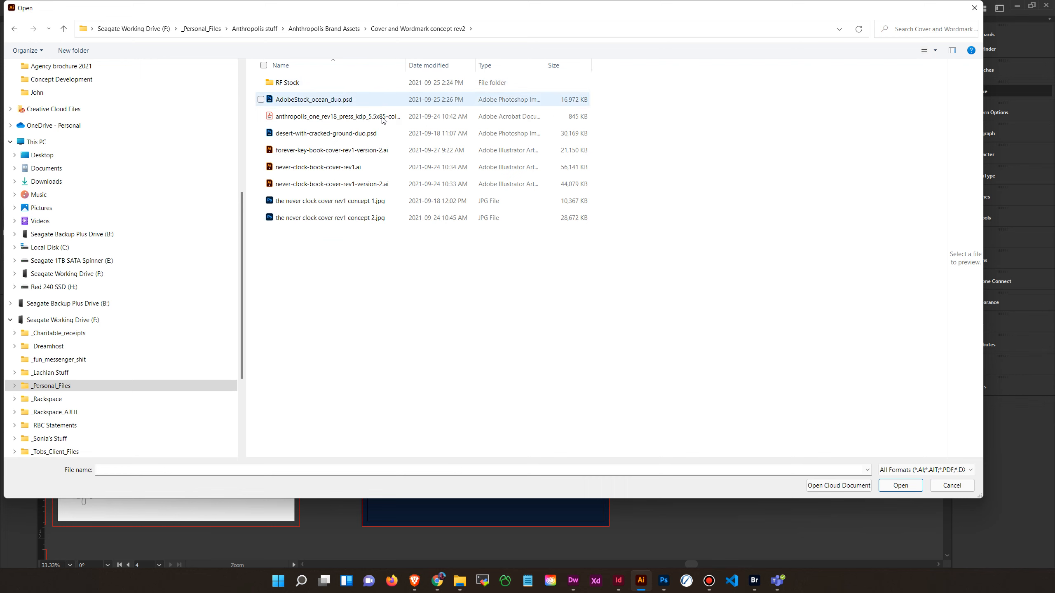
{"action": "left_click", "coordinate": [378, 152]}
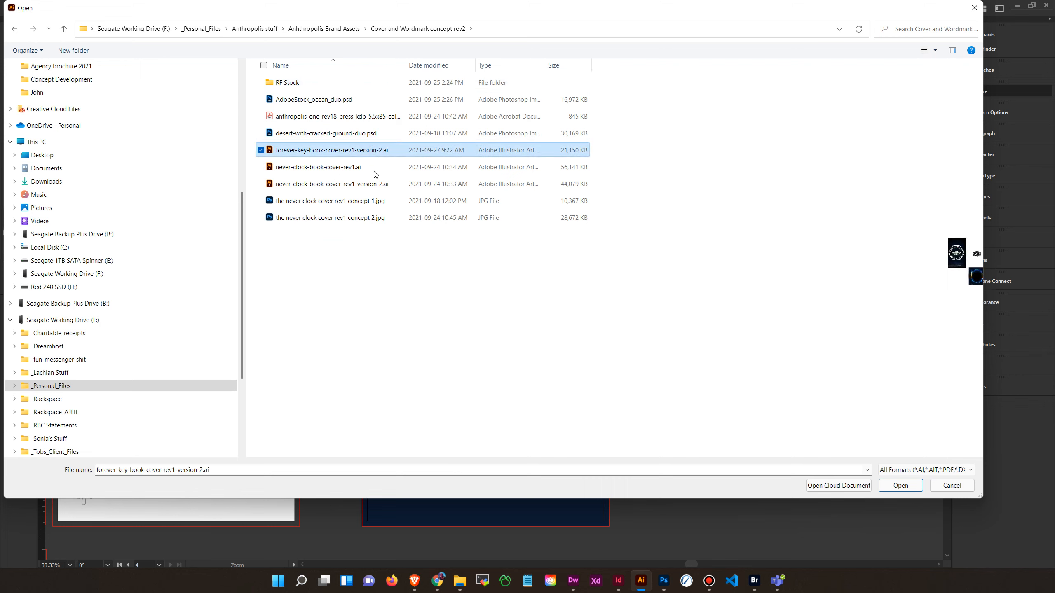
{"action": "left_click", "coordinate": [372, 187]}
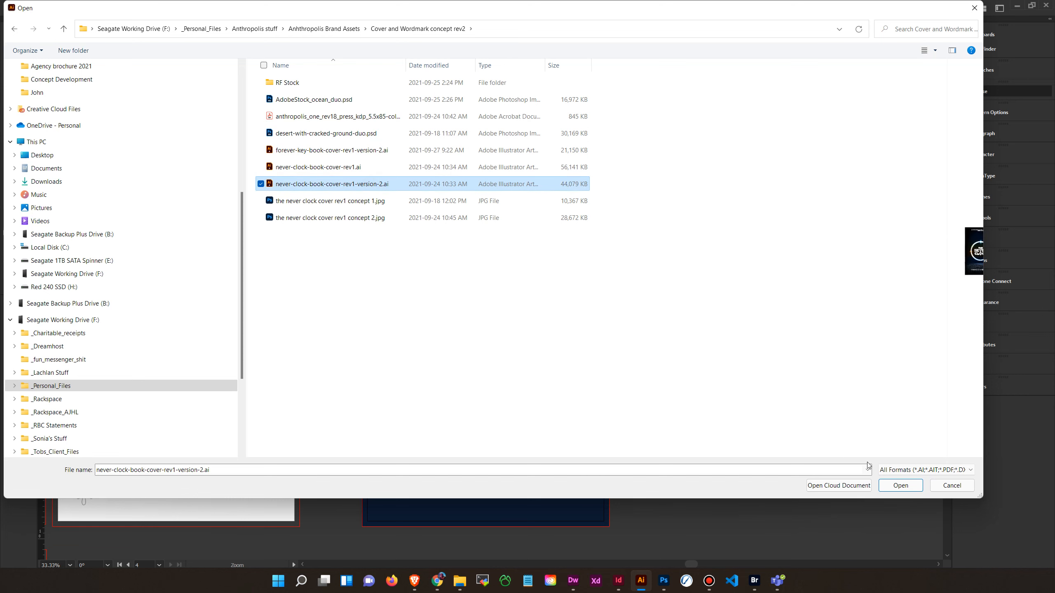
{"action": "left_click", "coordinate": [898, 486]}
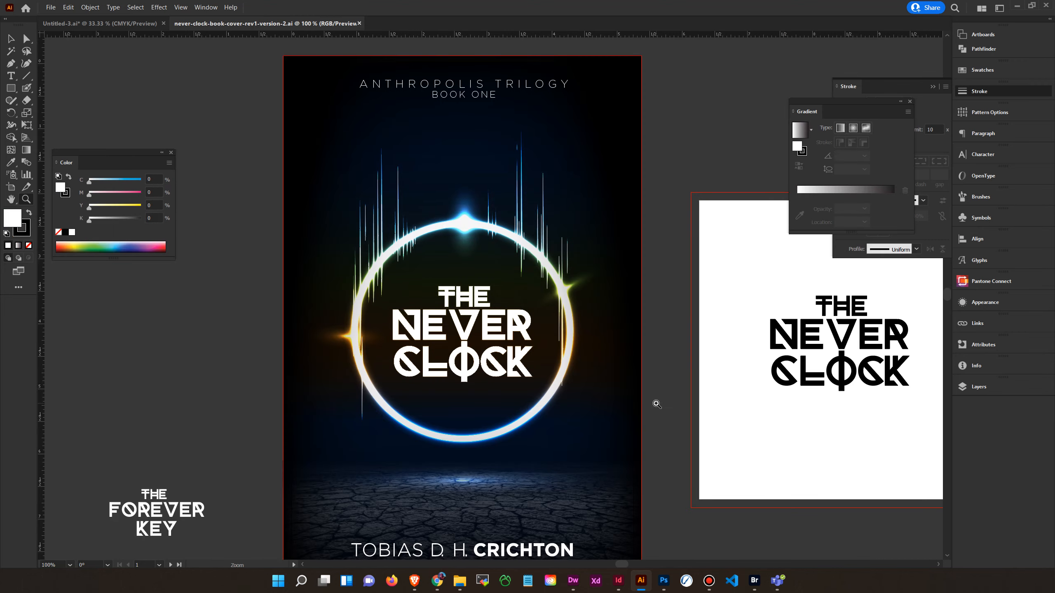
{"action": "left_click_drag", "start_coordinate": [502, 417], "coordinate": [497, 364]}
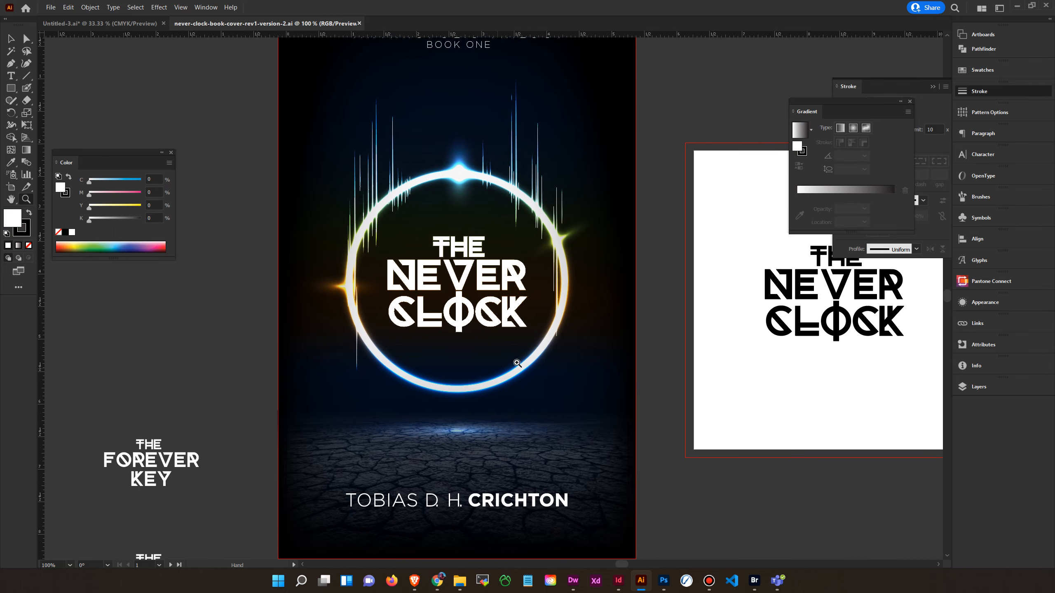
Step: Open never-clock-book-cover-rev1.ai from the same folder and view the blue perspective grid on the lower cover up close
{"action": "left_click", "coordinate": [50, 7]}
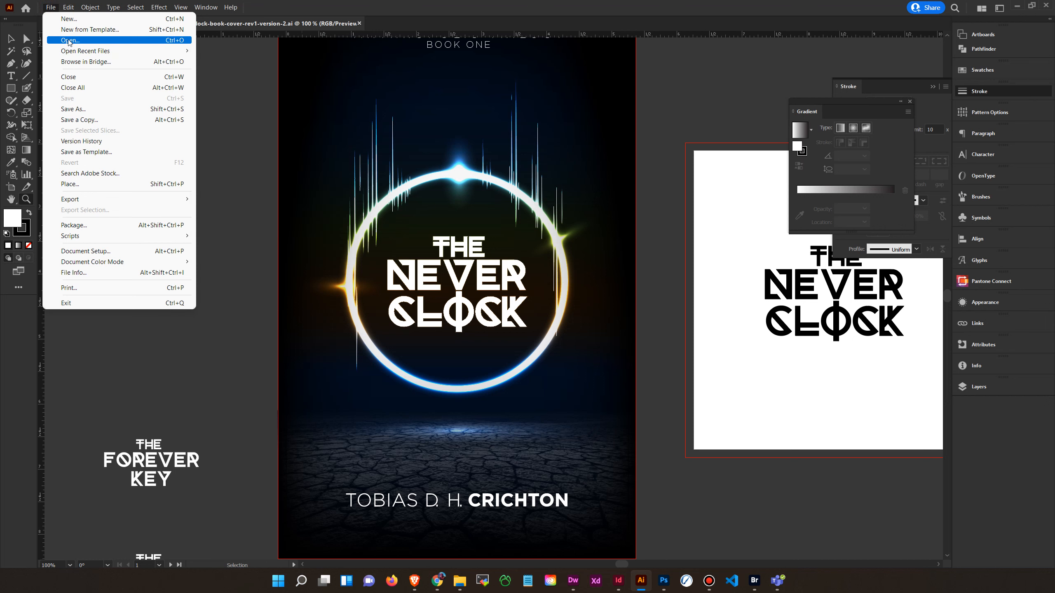
{"action": "left_click", "coordinate": [69, 41]}
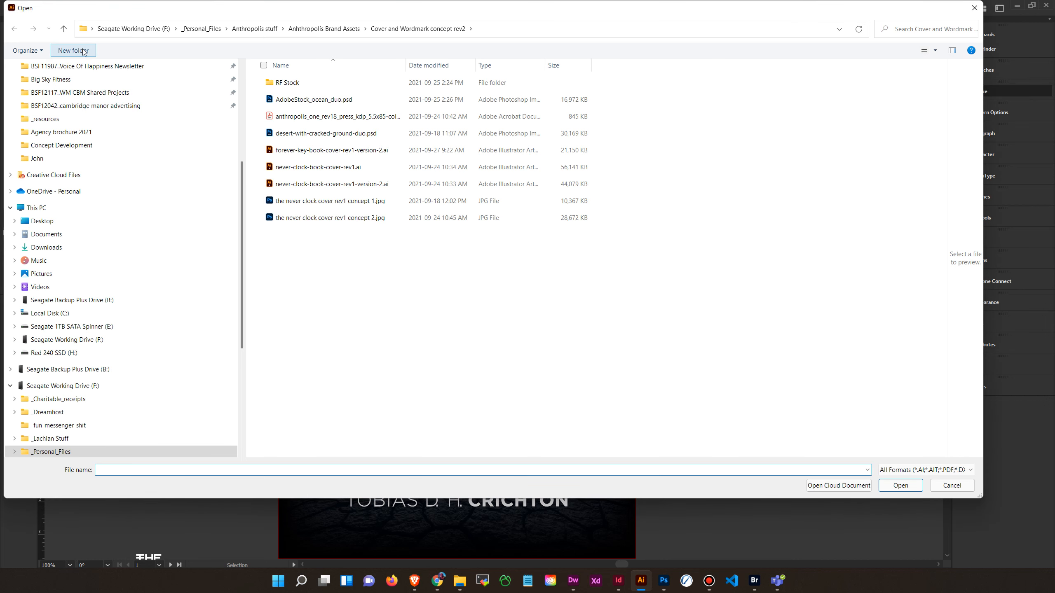
{"action": "left_click", "coordinate": [307, 149]}
{"action": "left_click", "coordinate": [315, 159]}
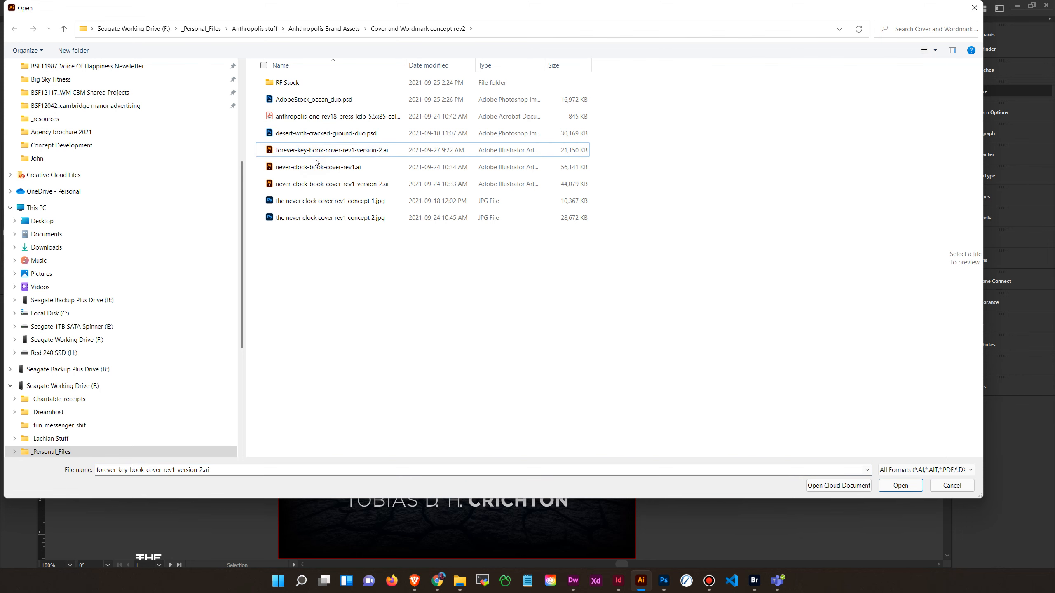
{"action": "left_click", "coordinate": [318, 167]}
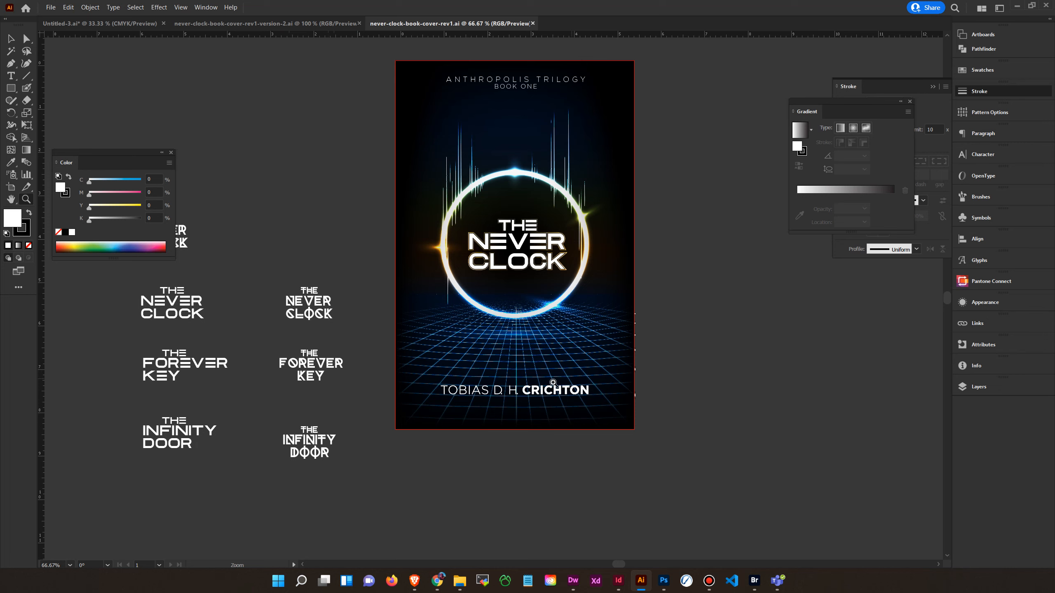
{"action": "left_click_drag", "start_coordinate": [449, 329], "coordinate": [617, 405]}
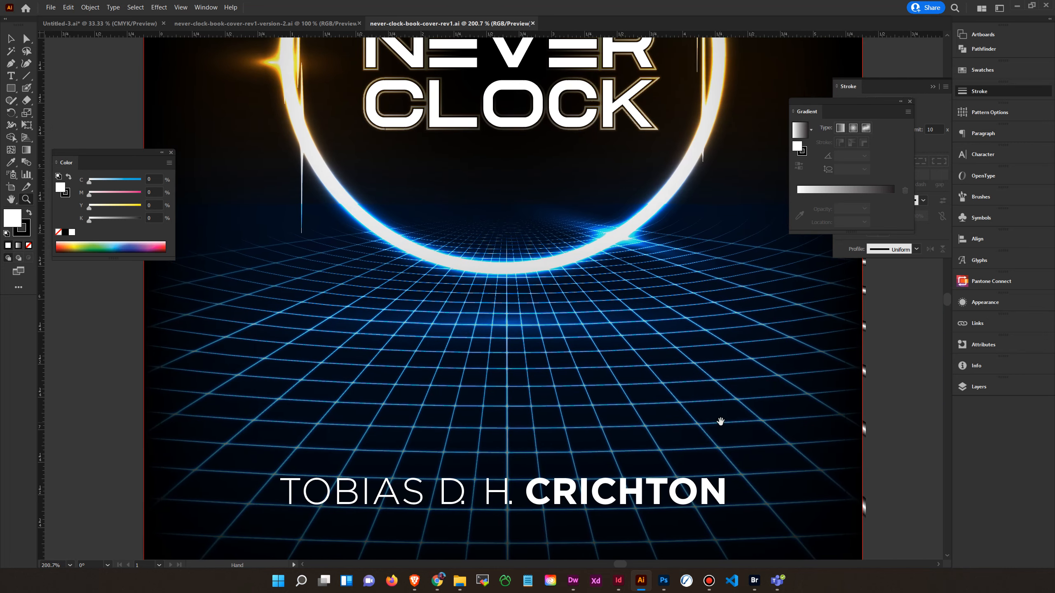
{"action": "left_click_drag", "start_coordinate": [722, 424], "coordinate": [665, 361]}
{"action": "left_click_drag", "start_coordinate": [711, 228], "coordinate": [688, 268]}
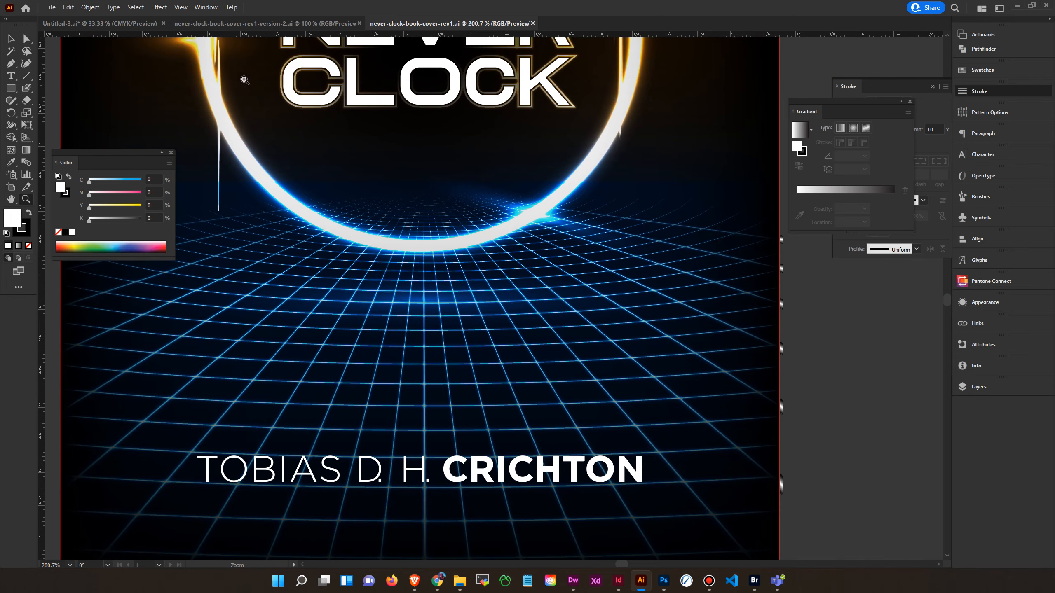
Step: Select the clip group of converging grid lines and check its construction in outline view before returning to preview
{"action": "left_click", "coordinate": [11, 38]}
{"action": "left_click", "coordinate": [783, 270]}
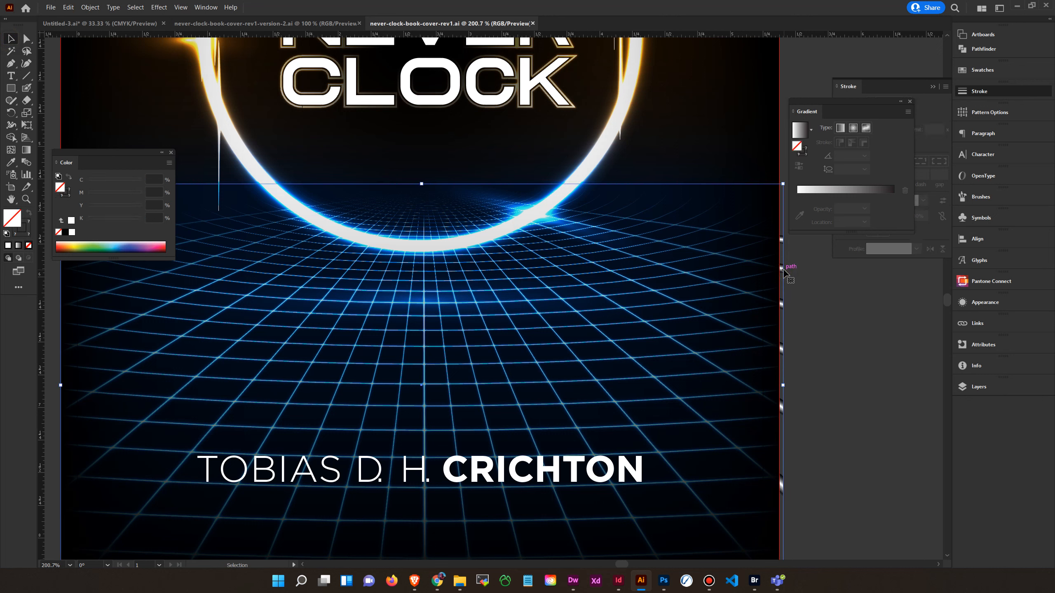
{"action": "key", "text": "ctrl+y"}
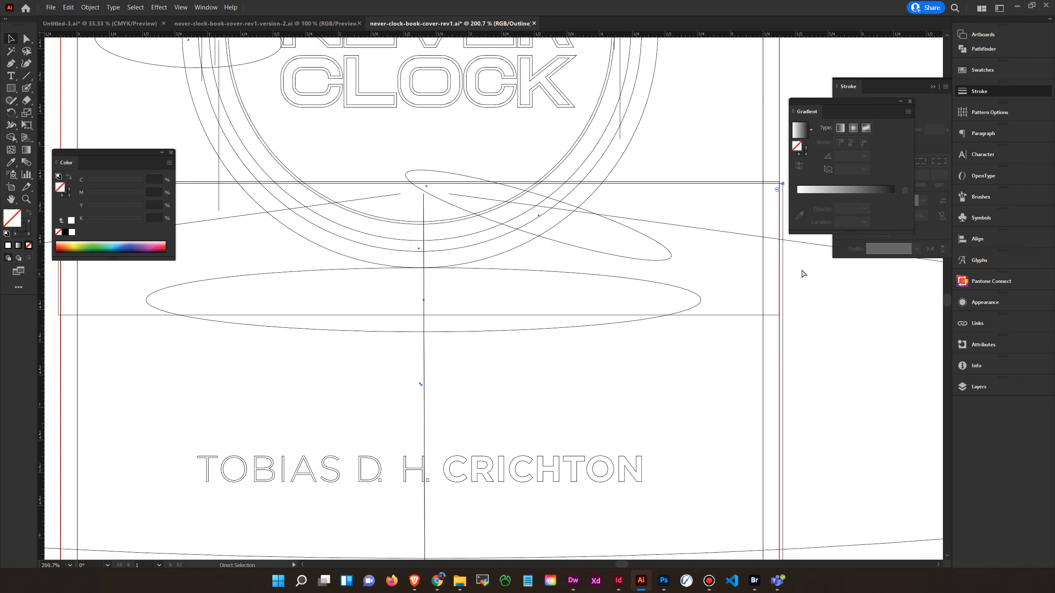
{"action": "key", "text": "ctrl+y"}
{"action": "key", "text": "v"}
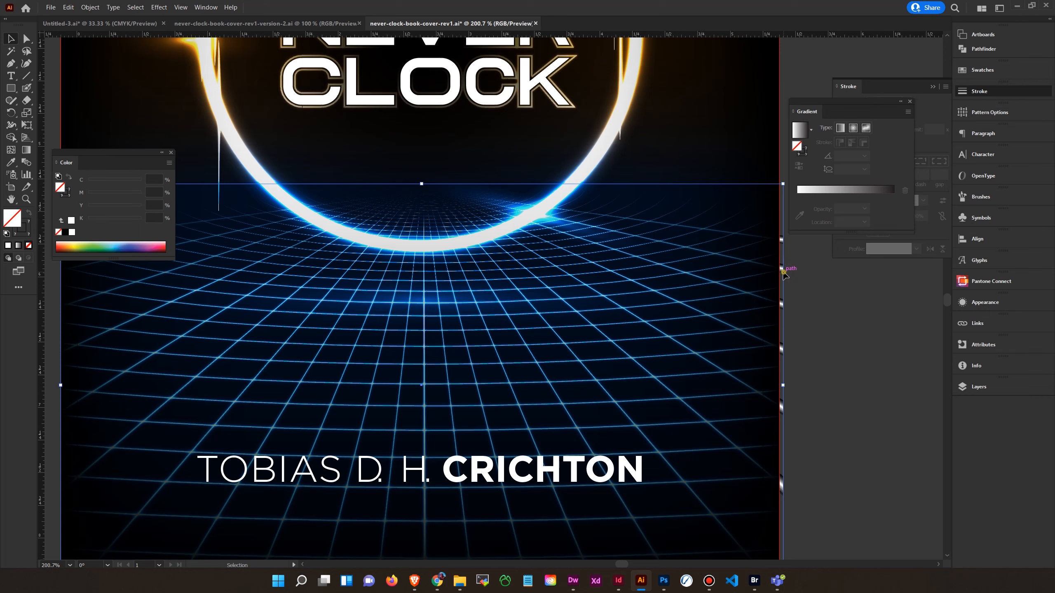
Step: Isolate the converging-line clip group, examine the stroke width profile of its outermost line, and exit isolation
{"action": "double_click", "coordinate": [783, 273]}
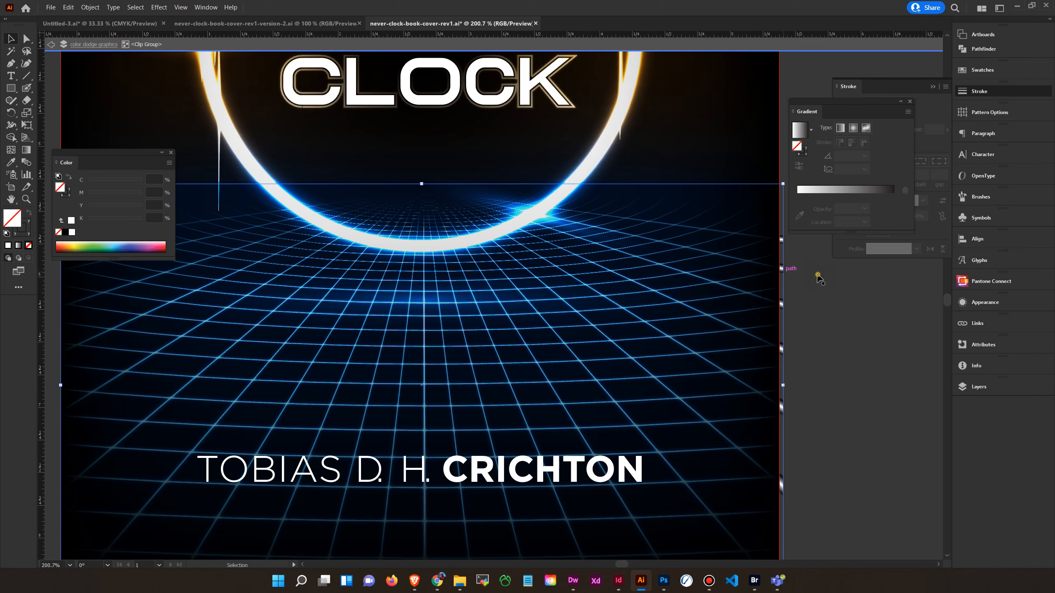
{"action": "left_click", "coordinate": [783, 240]}
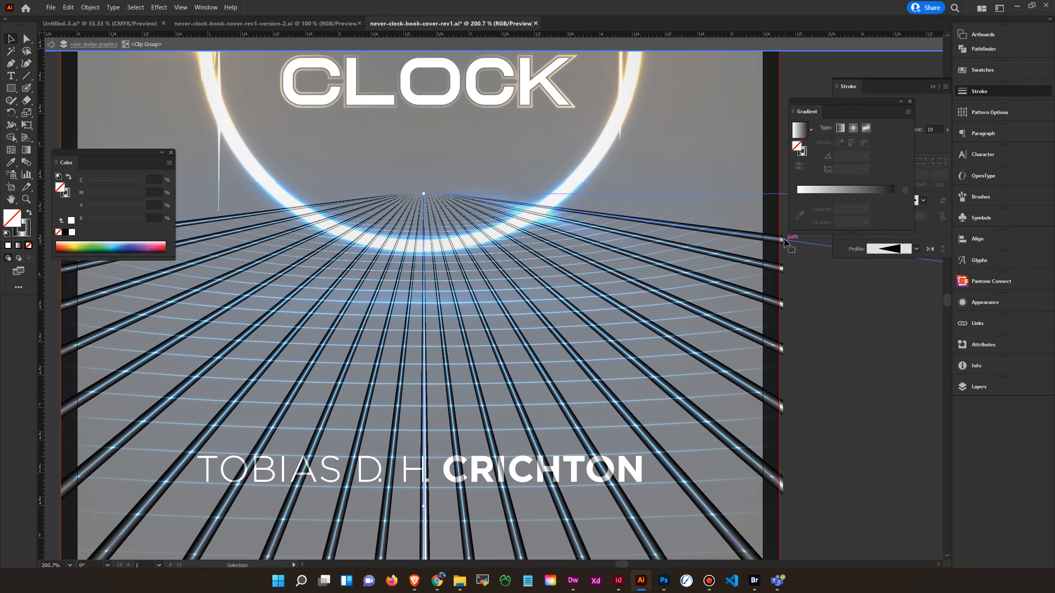
{"action": "left_click", "coordinate": [784, 349]}
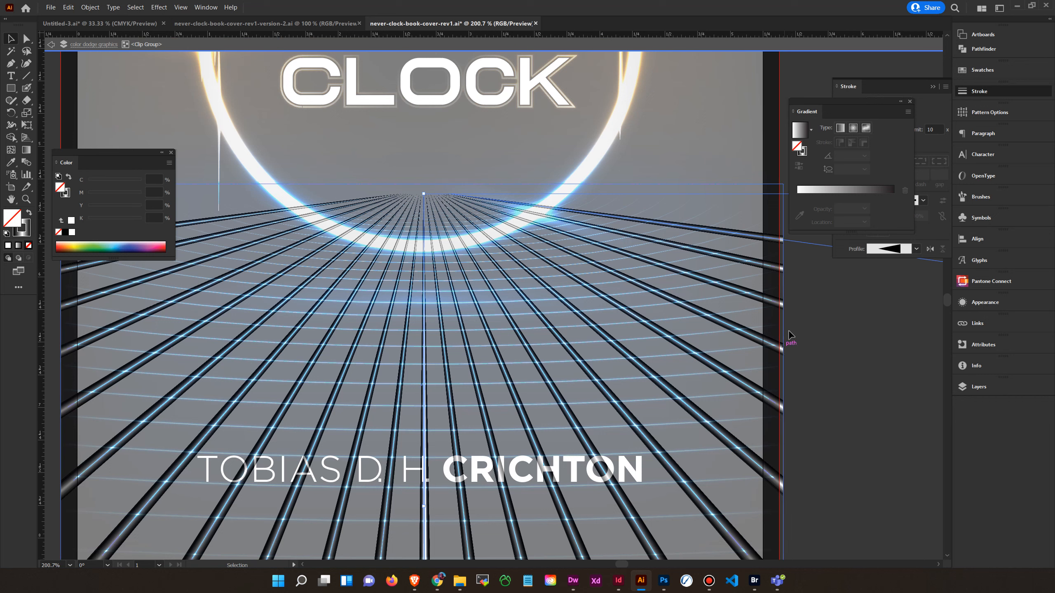
{"action": "left_click", "coordinate": [791, 245]}
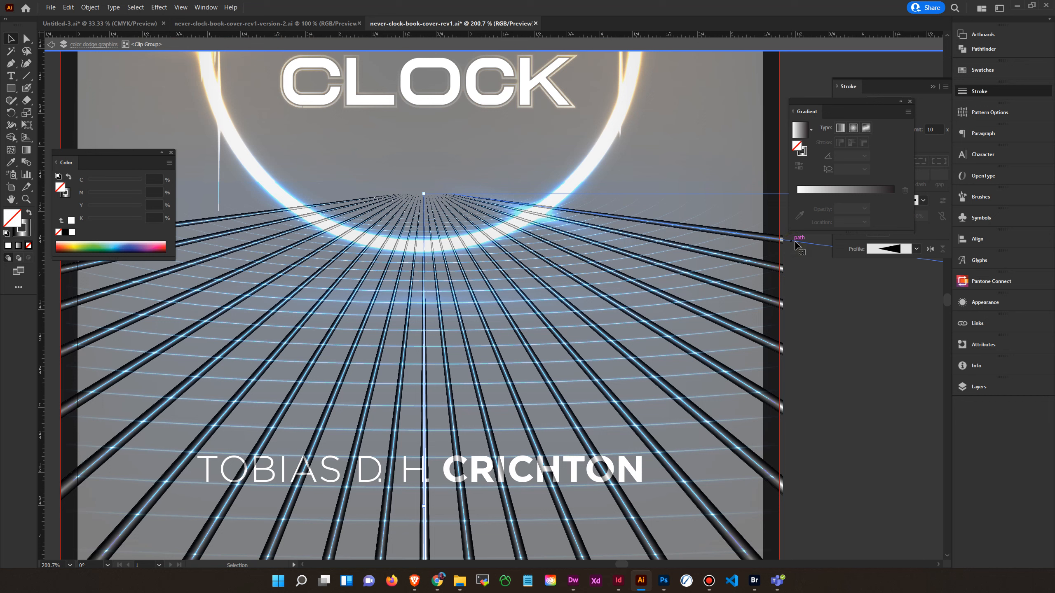
{"action": "left_click", "coordinate": [851, 254]}
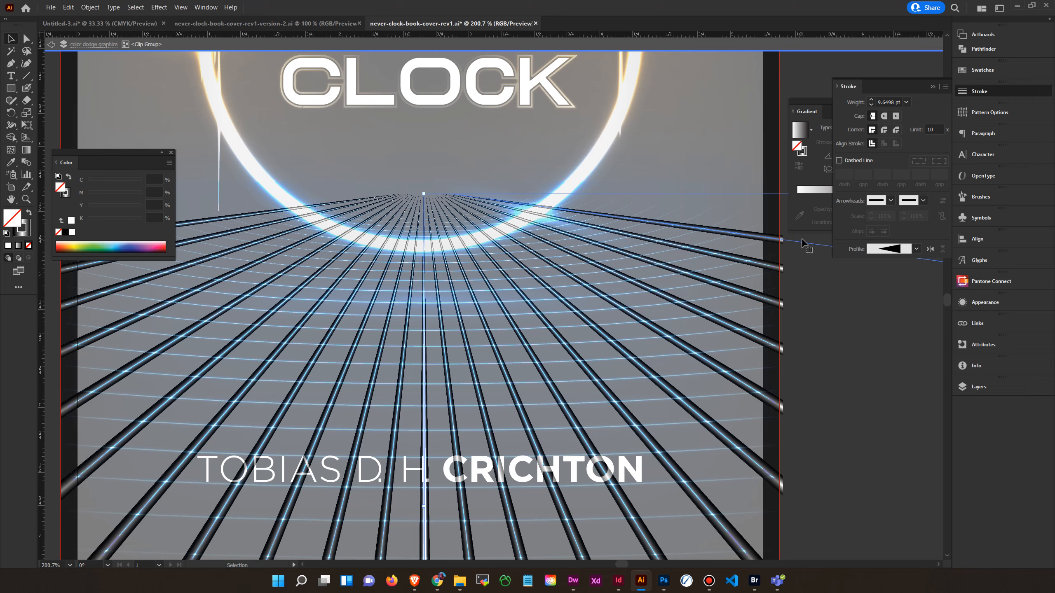
{"action": "left_click", "coordinate": [108, 46]}
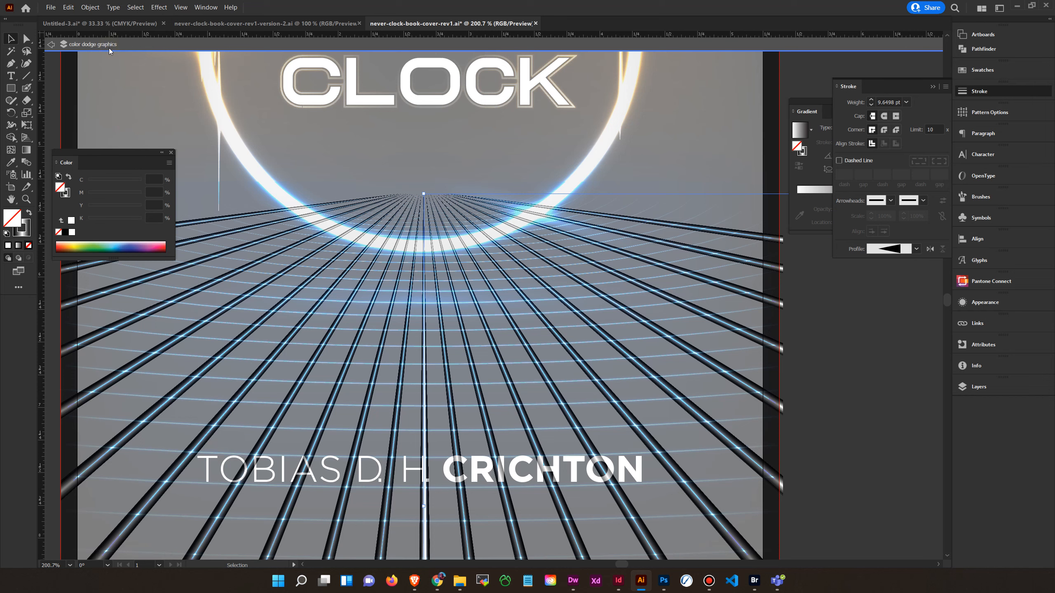
{"action": "left_click", "coordinate": [54, 45]}
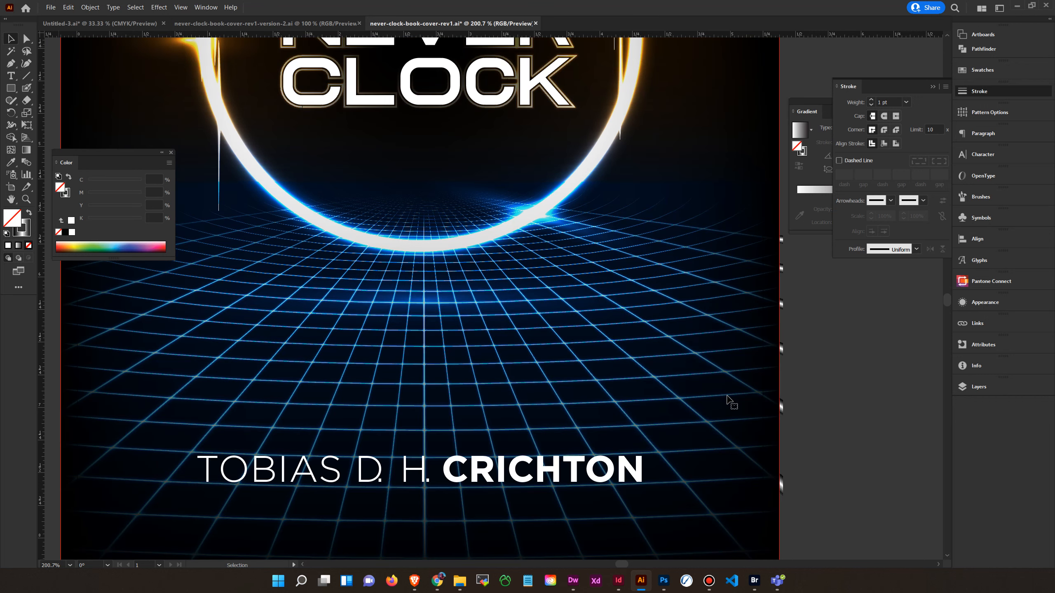
Step: Shift the horizontal-line clip group aside to examine its edges and layer contents, and undo the move
{"action": "left_click", "coordinate": [727, 398]}
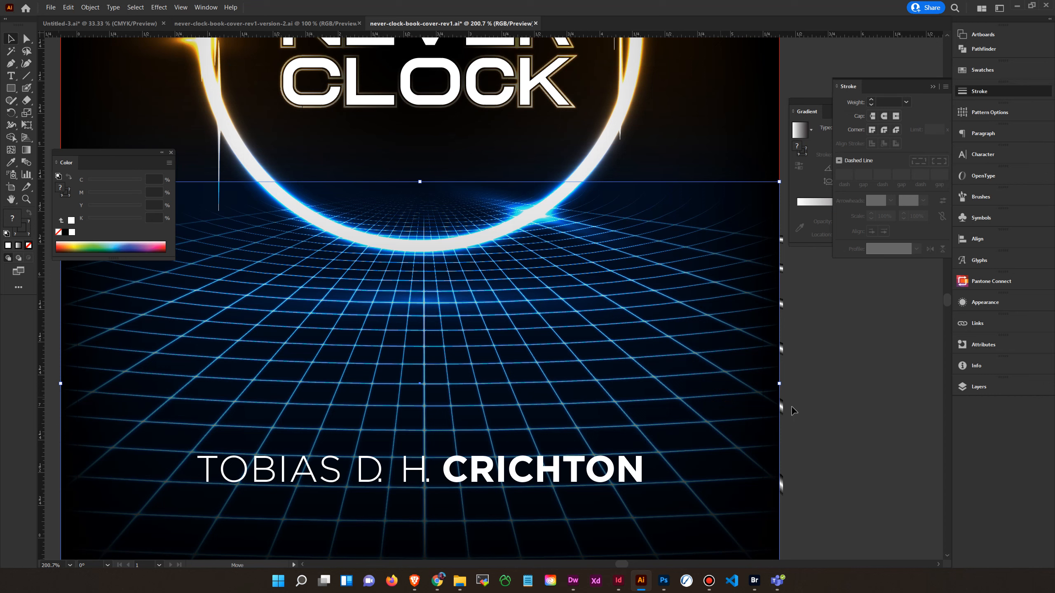
{"action": "left_click_drag", "start_coordinate": [793, 411], "coordinate": [829, 426]}
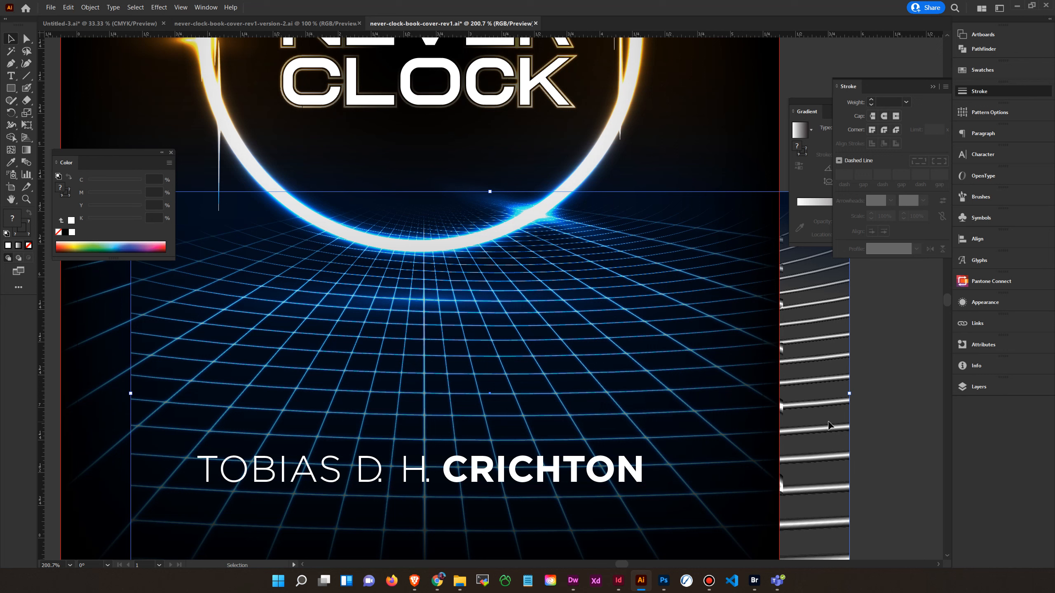
{"action": "left_click", "coordinate": [991, 387]}
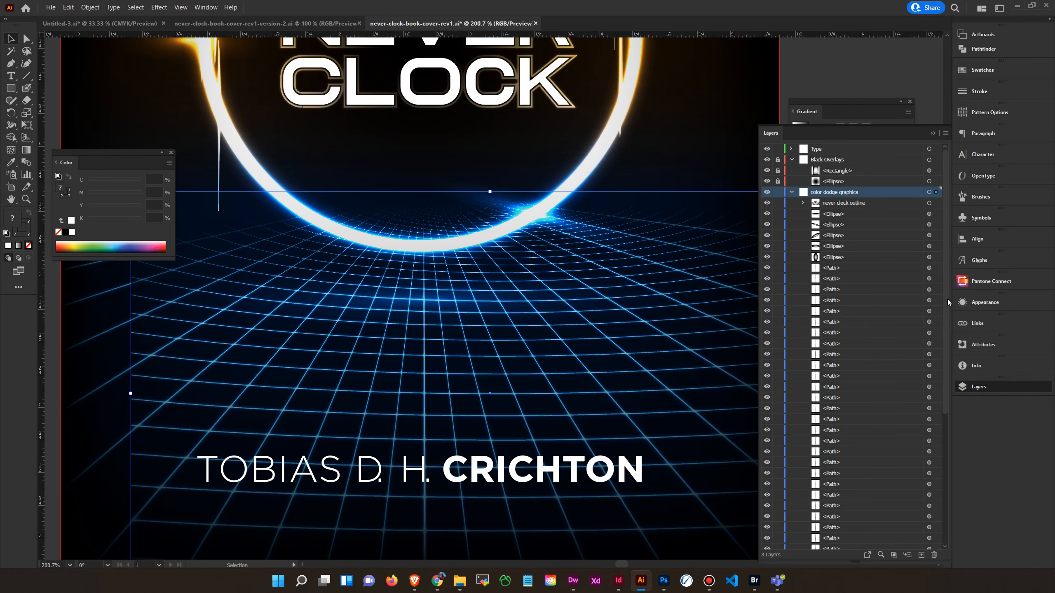
{"action": "scroll", "coordinate": [947, 299], "scroll_direction": "down", "scroll_amount": 10}
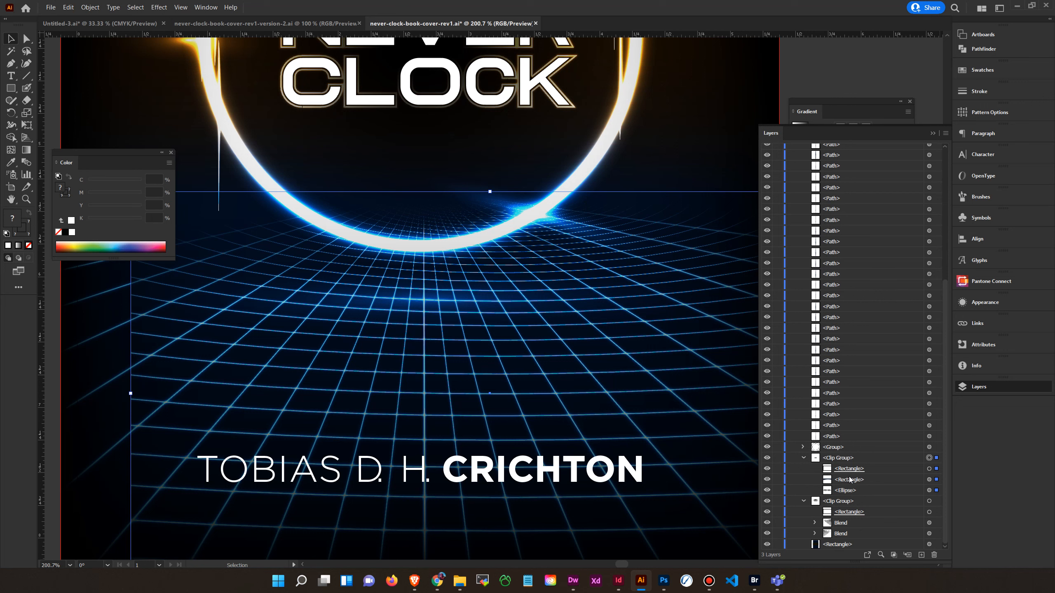
{"action": "key", "text": "ctrl+z"}
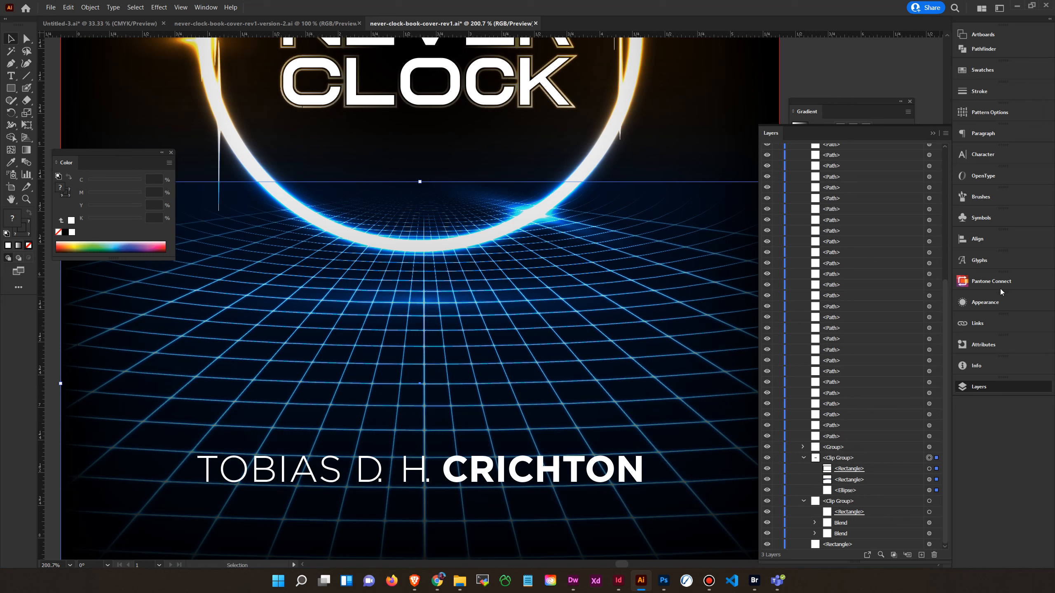
Step: Select the converging-line clip group and examine its appearance attributes
{"action": "left_click", "coordinate": [985, 302]}
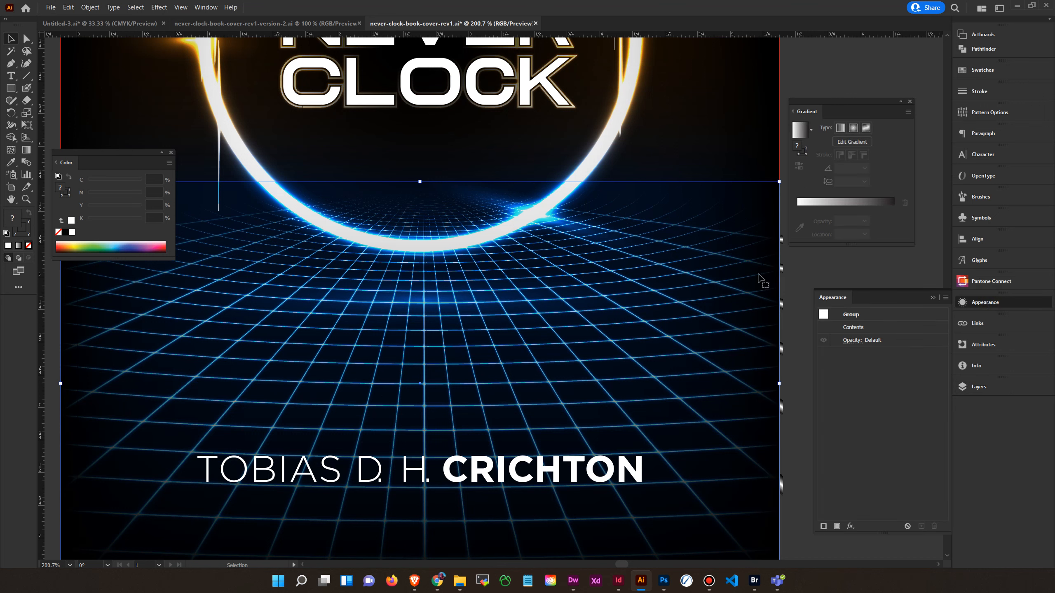
{"action": "left_click", "coordinate": [782, 272]}
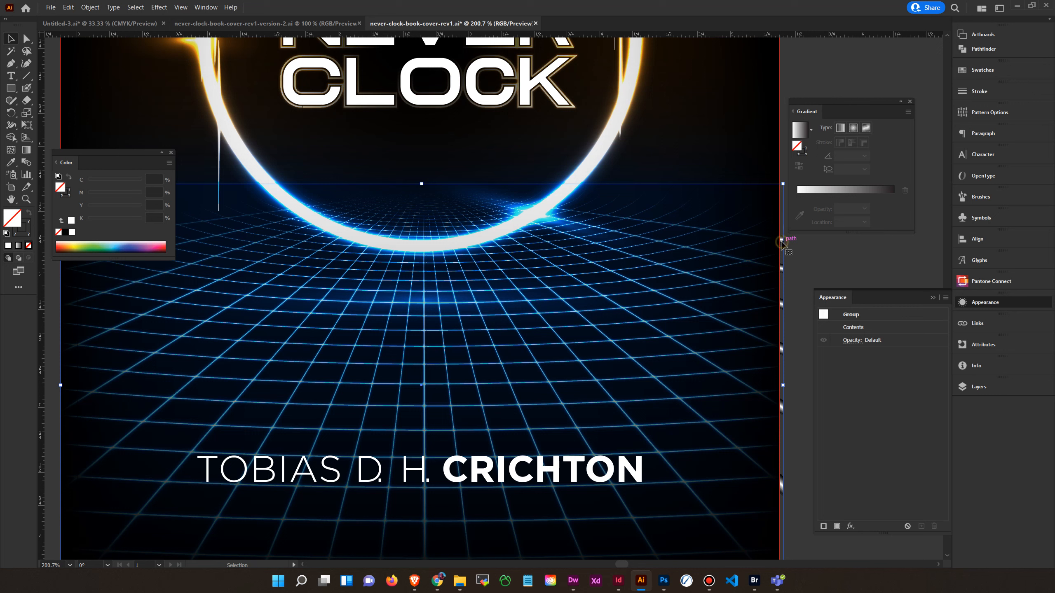
{"action": "left_click", "coordinate": [800, 289]}
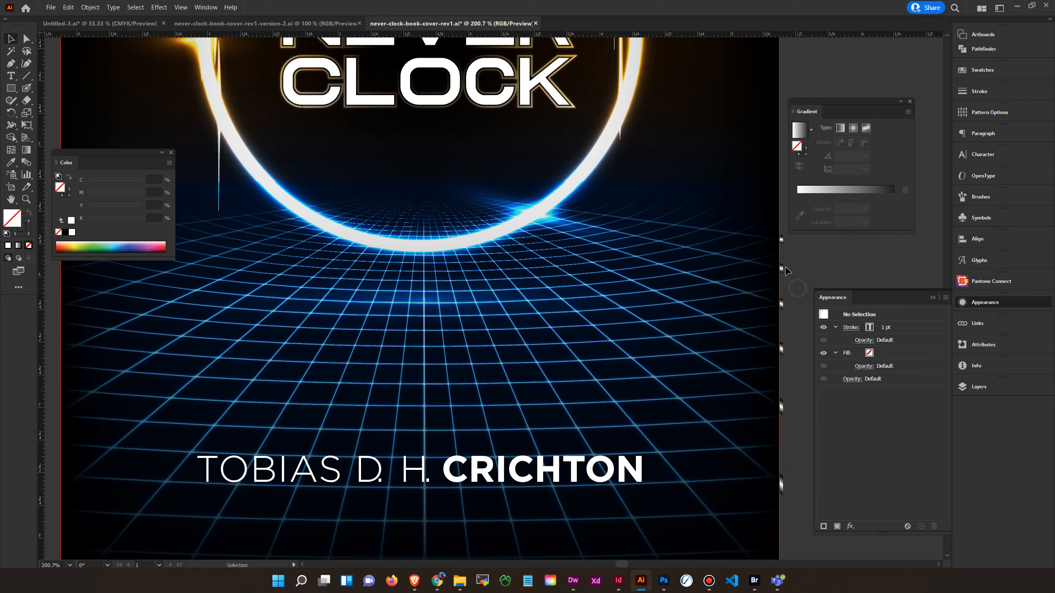
{"action": "left_click", "coordinate": [782, 270]}
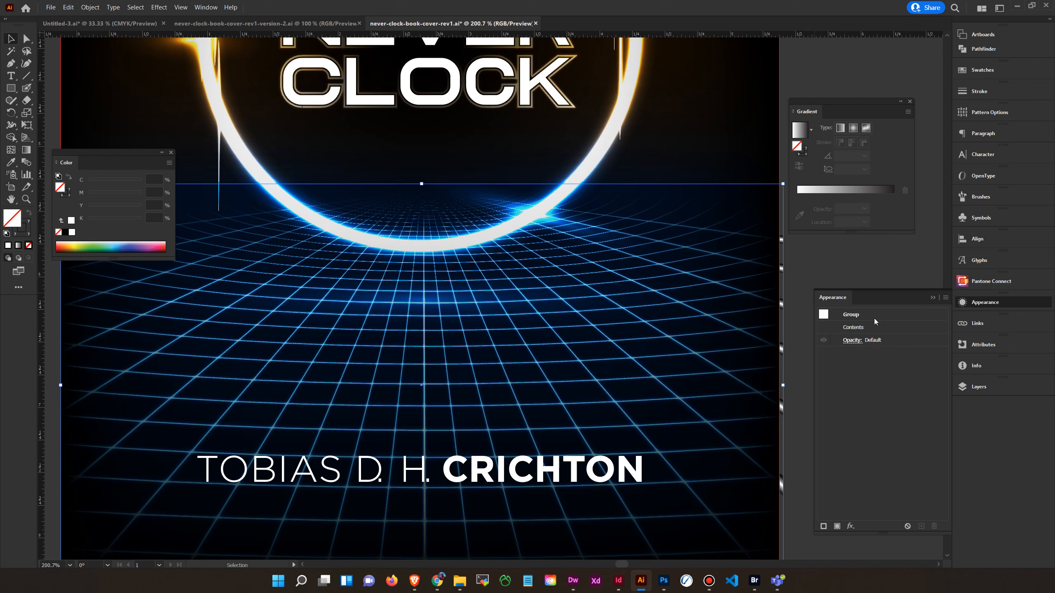
Step: Locate the selected clip group in the color dodge graphics layer and examine its clipping rectangle and Blend entries
{"action": "left_click", "coordinate": [978, 387]}
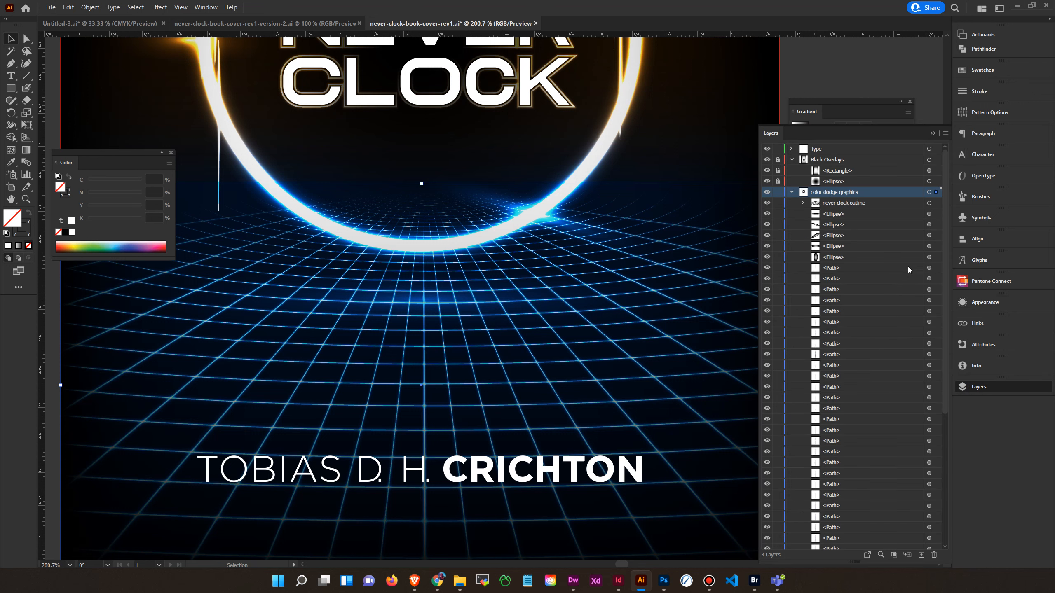
{"action": "scroll", "coordinate": [907, 270], "scroll_direction": "down", "scroll_amount": 10}
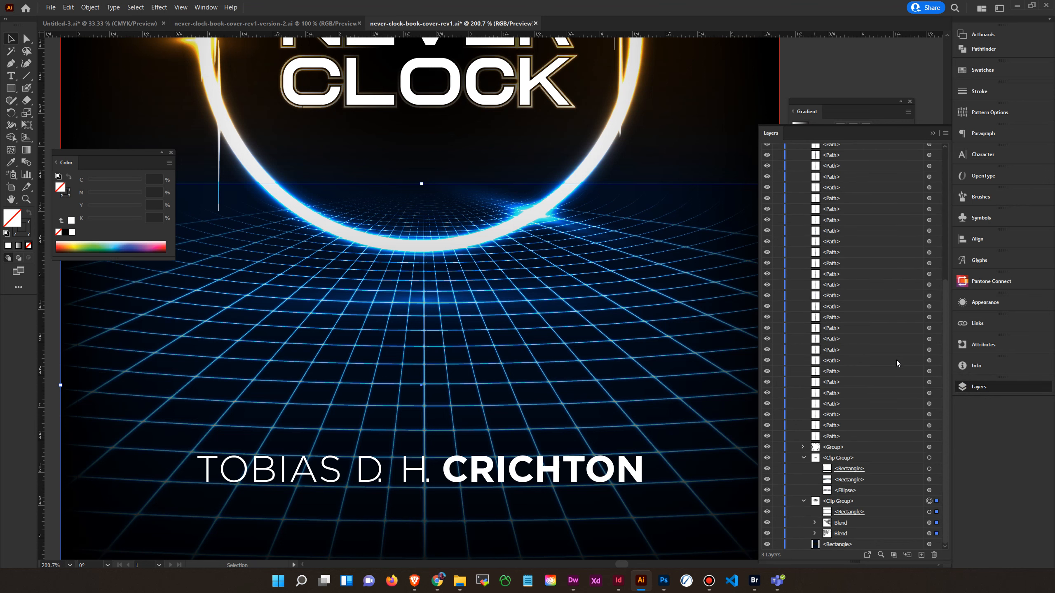
{"action": "left_click", "coordinate": [909, 512]}
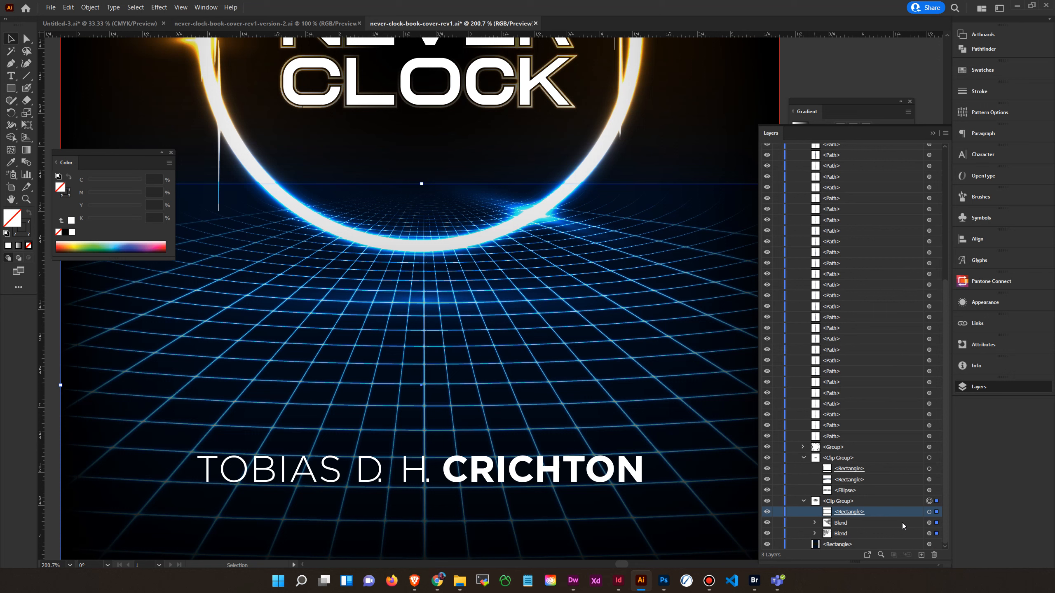
{"action": "left_click", "coordinate": [902, 523]}
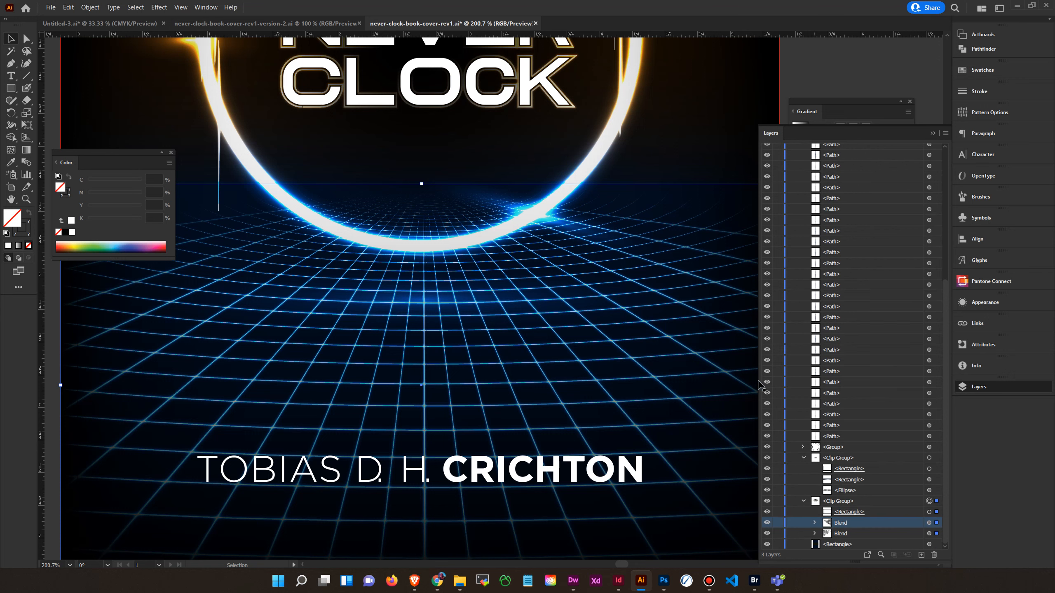
Step: Isolate the converging-line clip group, select the Blend of converging lines, and open its opacity options to check the blending mode and Knockout Group setting
{"action": "key", "text": "space"}
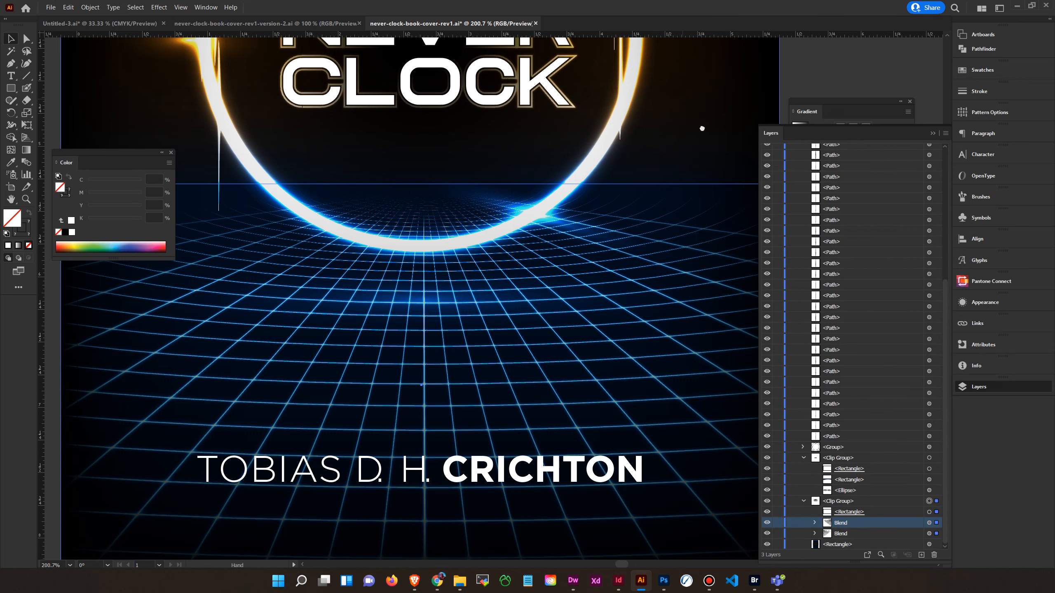
{"action": "left_click_drag", "start_coordinate": [706, 127], "coordinate": [705, 126]}
{"action": "left_click_drag", "start_coordinate": [585, 125], "coordinate": [584, 125]}
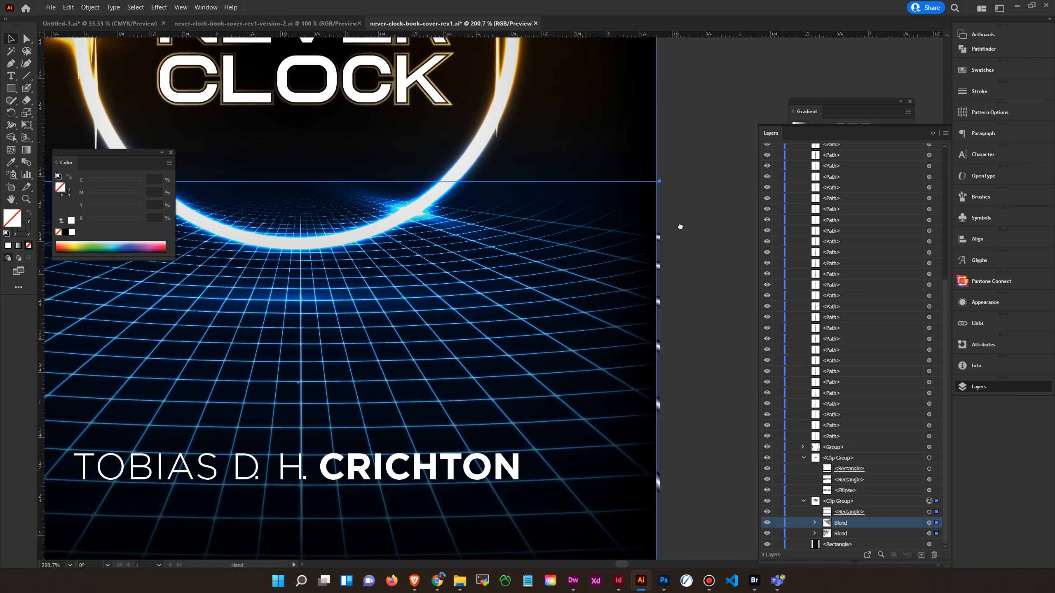
{"action": "left_click_drag", "start_coordinate": [686, 246], "coordinate": [664, 249]}
{"action": "double_click", "coordinate": [634, 243]}
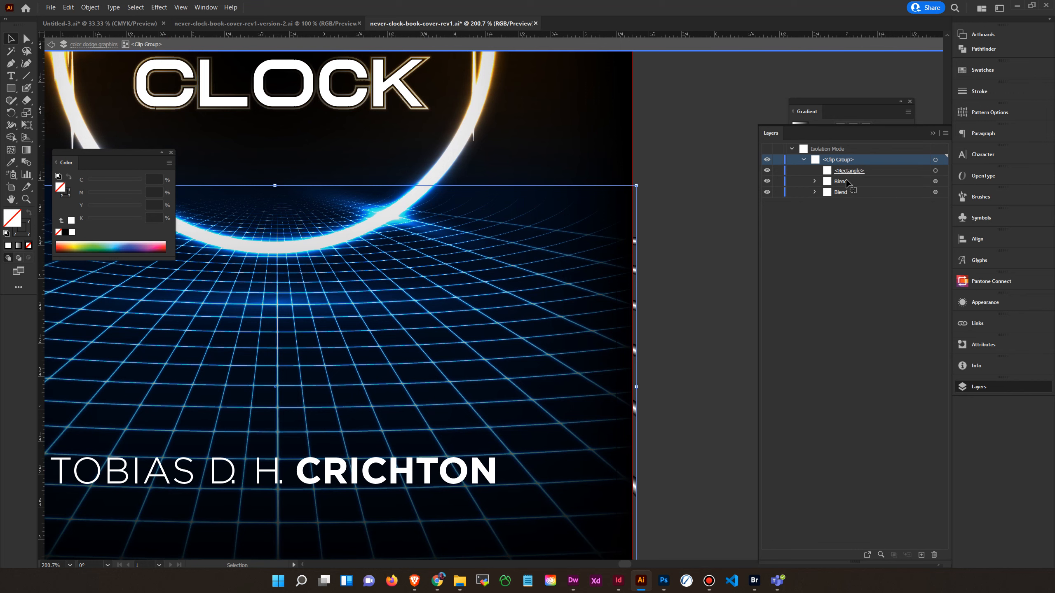
{"action": "left_click", "coordinate": [858, 183]}
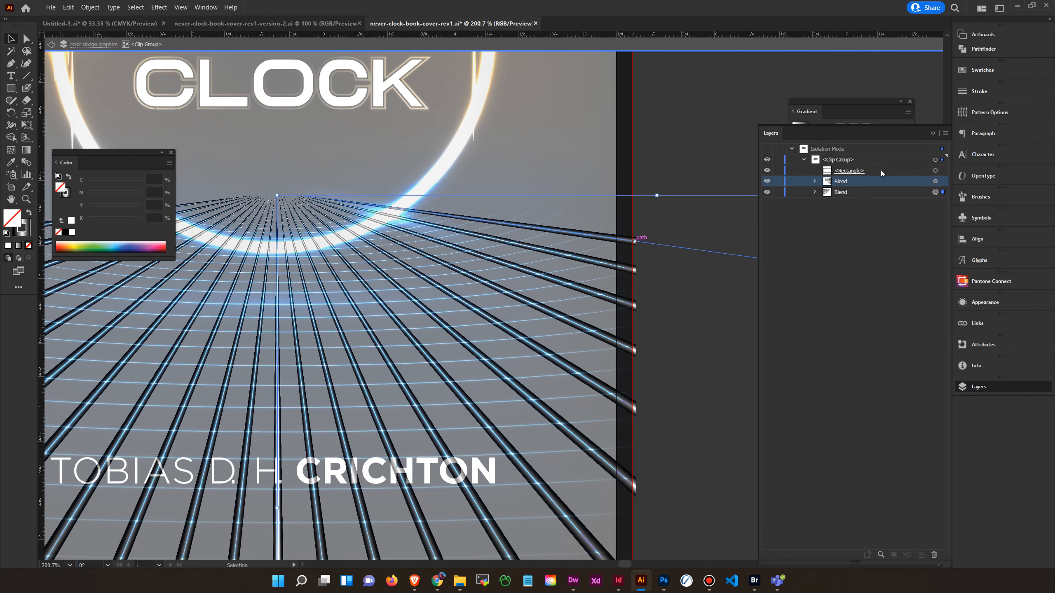
{"action": "left_click", "coordinate": [986, 303]}
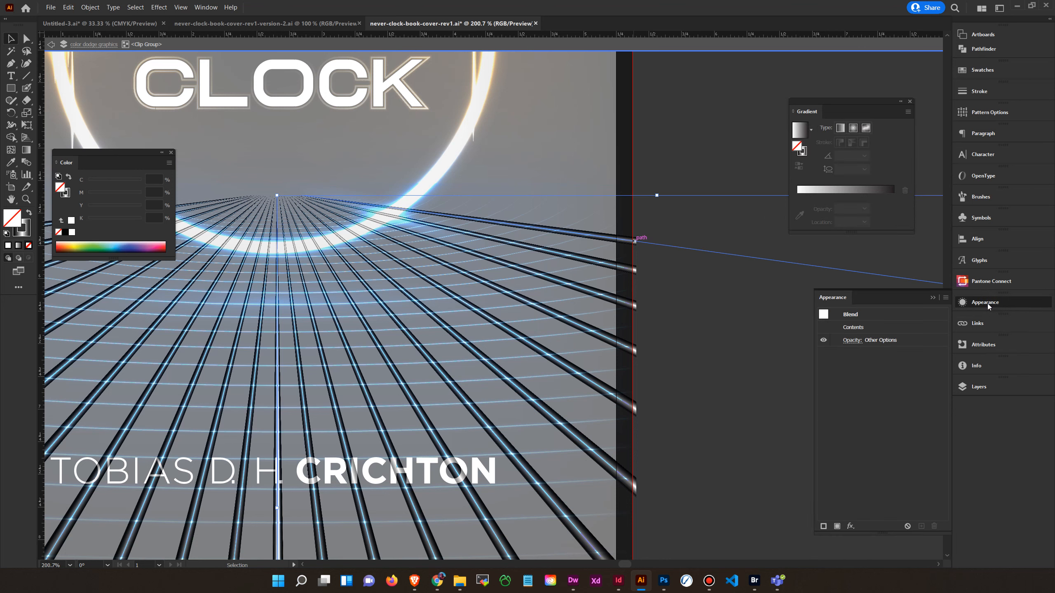
{"action": "left_click", "coordinate": [855, 341]}
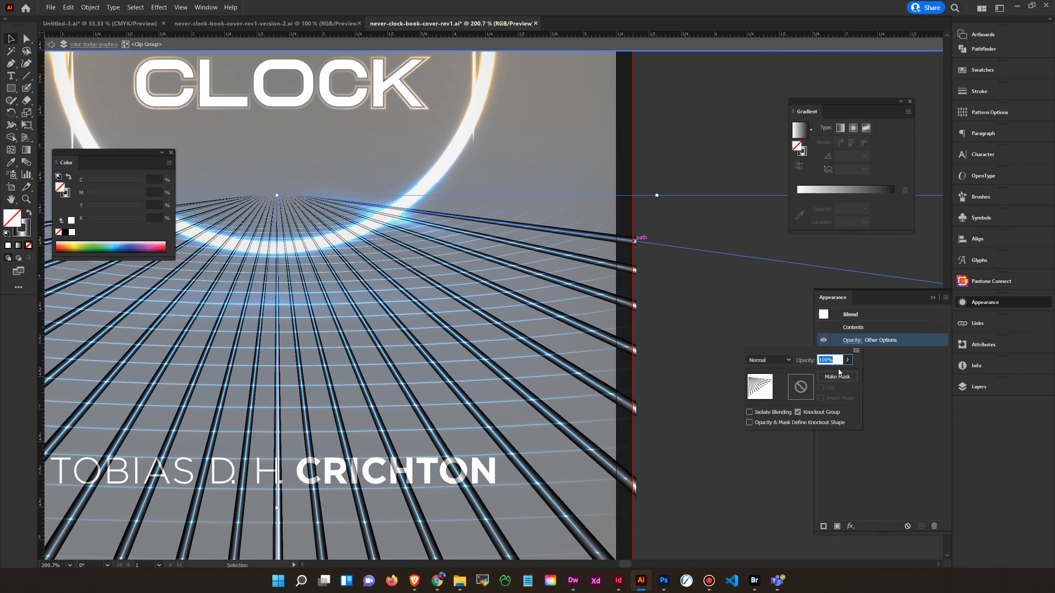
Step: Leave isolation mode on the converging-line clip group and view the glowing grid within the whole cover
{"action": "left_click", "coordinate": [703, 155]}
{"action": "left_click", "coordinate": [101, 46]}
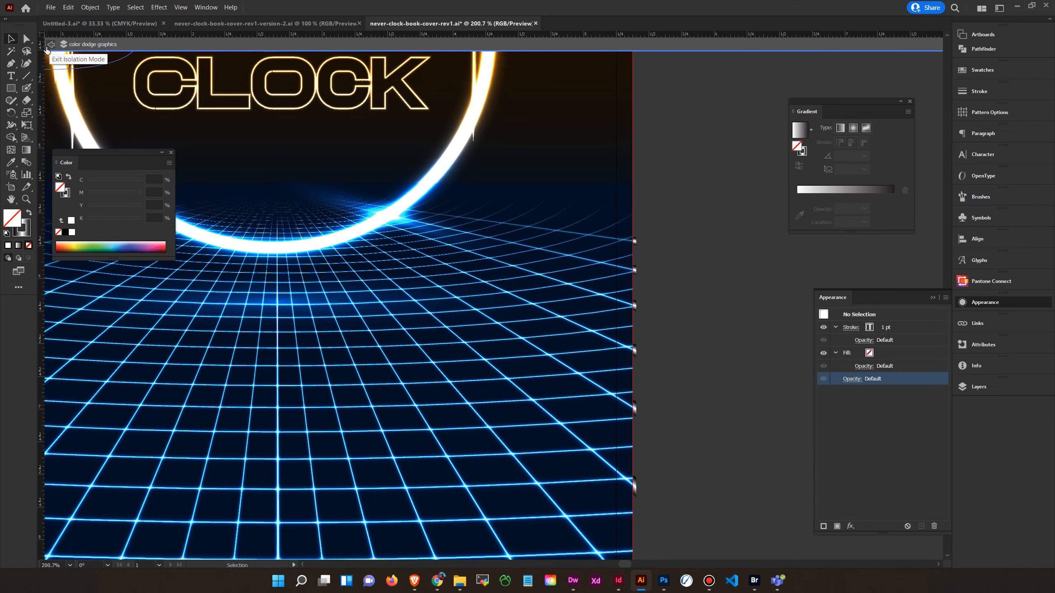
{"action": "left_click", "coordinate": [49, 45]}
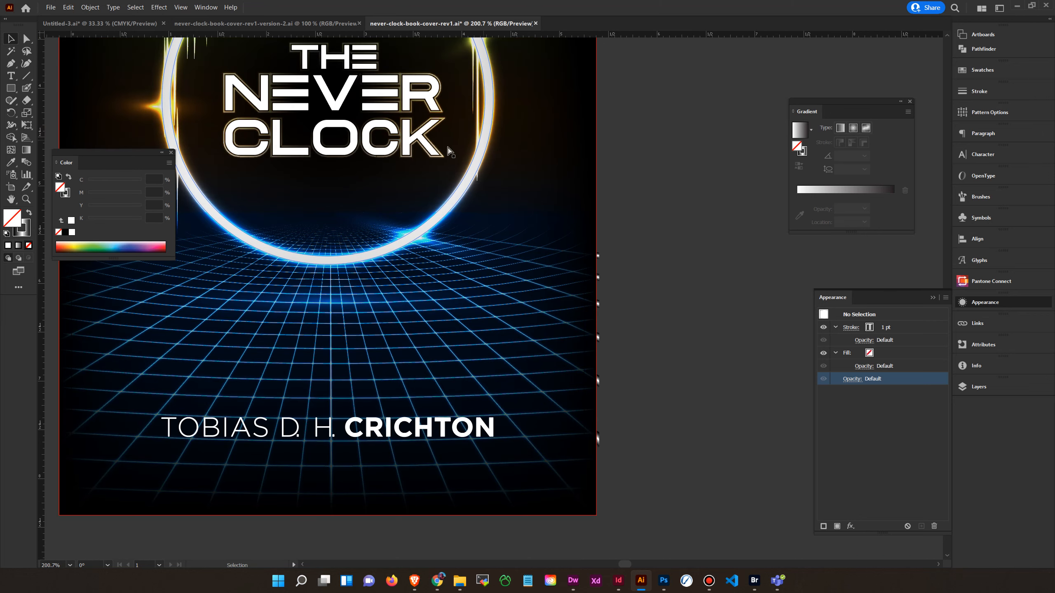
{"action": "key", "text": "ctrl+minus"}
{"action": "left_click_drag", "start_coordinate": [428, 155], "coordinate": [591, 156]}
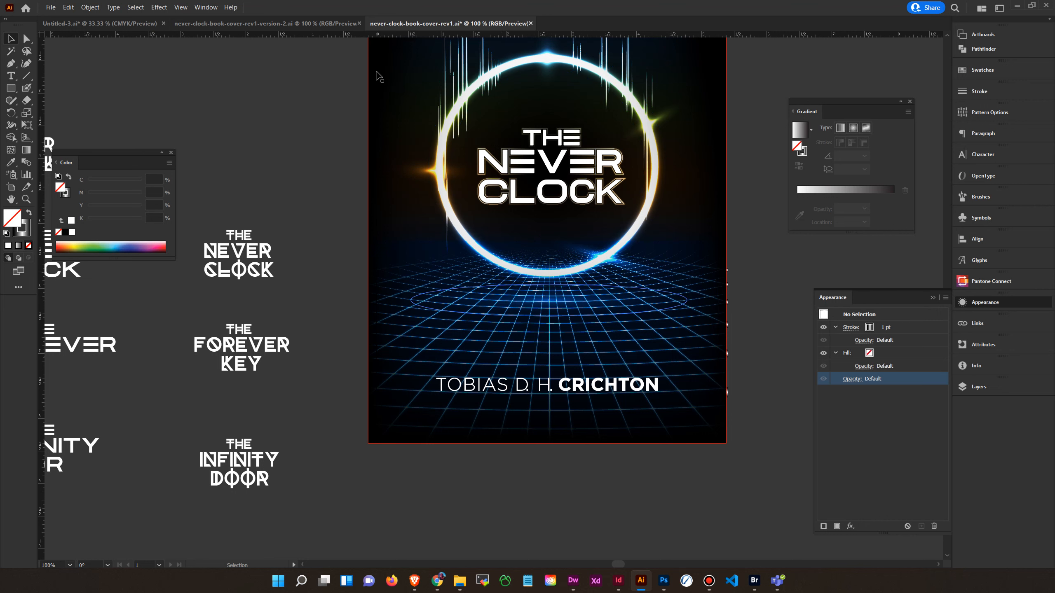
Step: Close the never-clock-book-cover-rev1-version-2.ai and never-clock-book-cover-rev1.ai documents, discarding the changes to the rev1 cover
{"action": "left_click", "coordinate": [313, 25]}
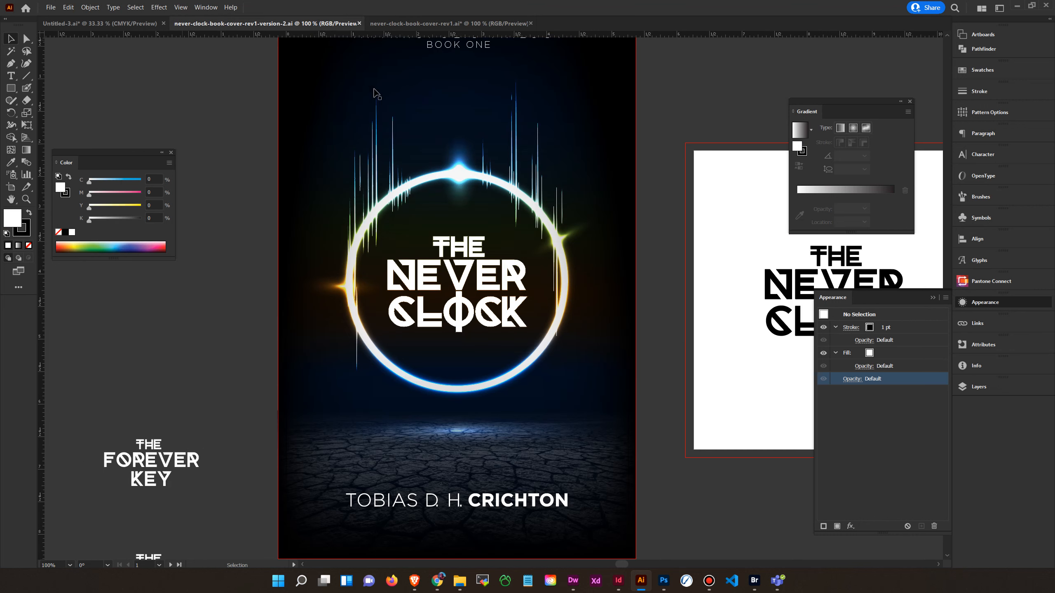
{"action": "left_click", "coordinate": [359, 23]}
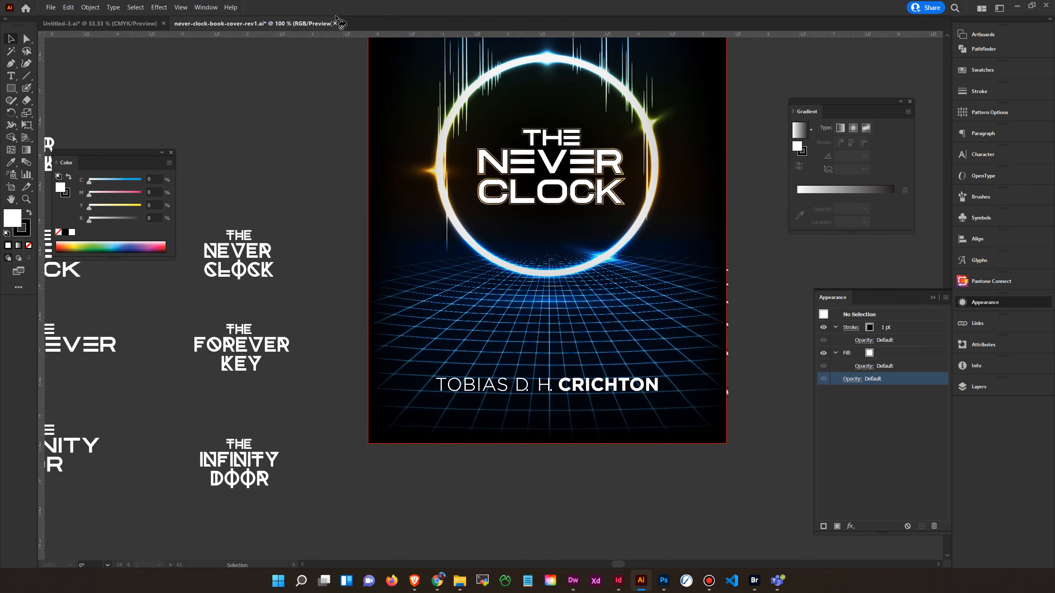
{"action": "left_click", "coordinate": [335, 23]}
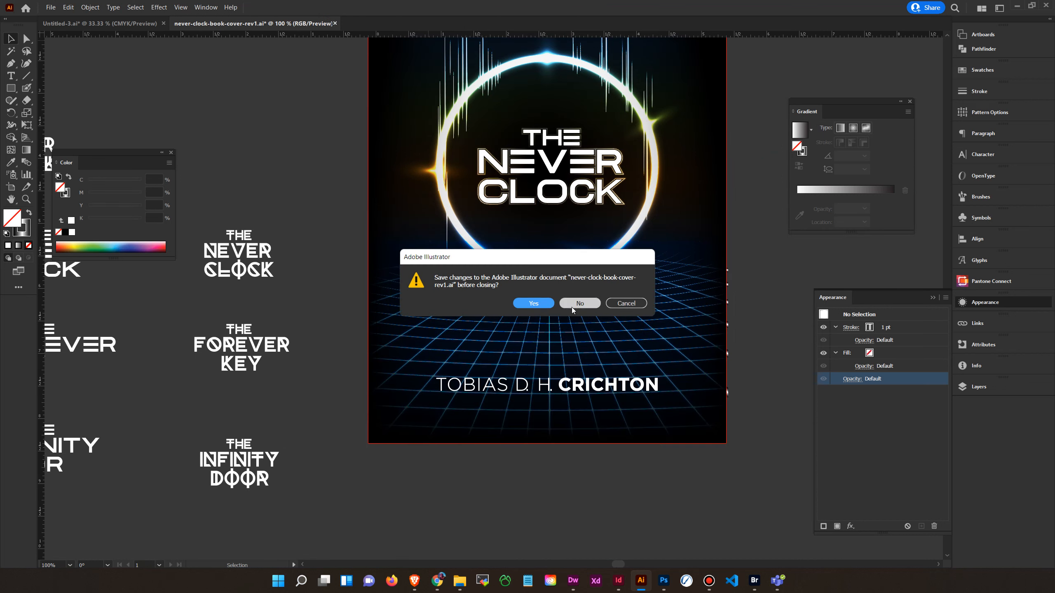
{"action": "left_click", "coordinate": [572, 307]}
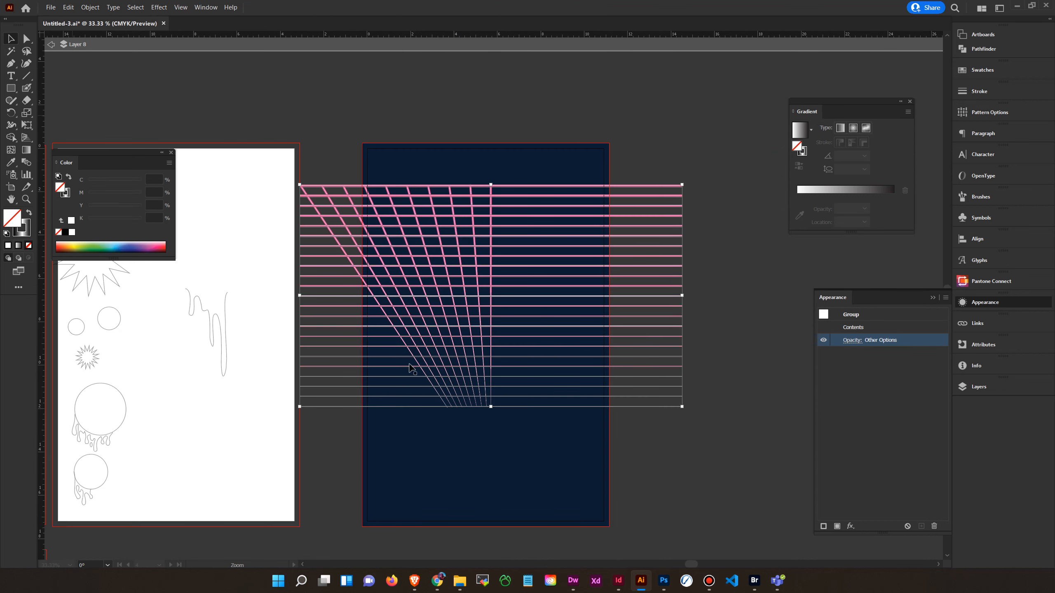
Step: Reflect a copy of the pink converging-line blend across the vertical axis and join it to the original at the central vertical line
{"action": "left_click", "coordinate": [643, 443]}
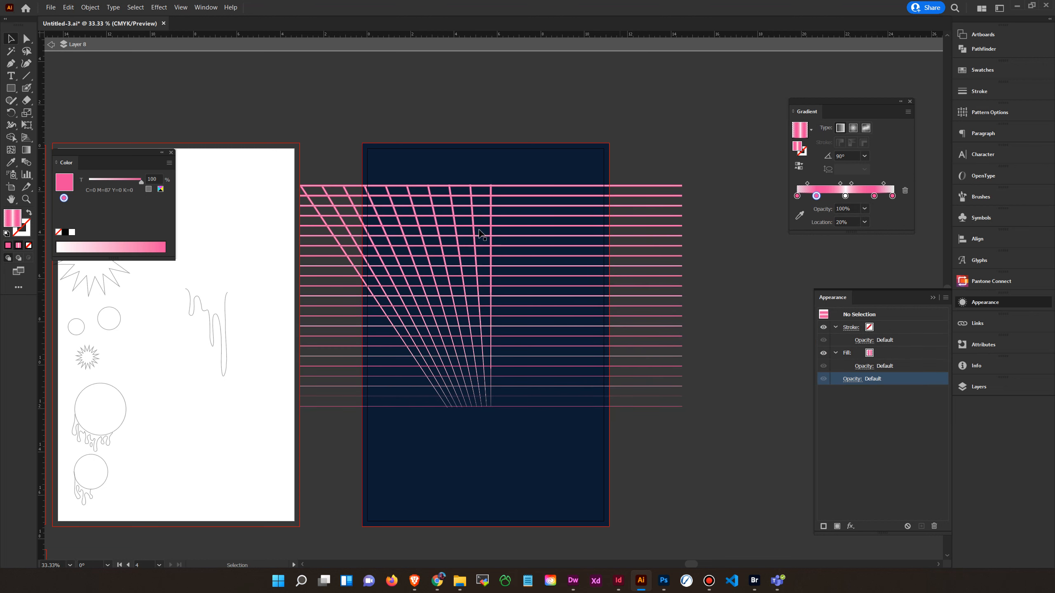
{"action": "left_click", "coordinate": [495, 212]}
{"action": "left_click", "coordinate": [491, 214]}
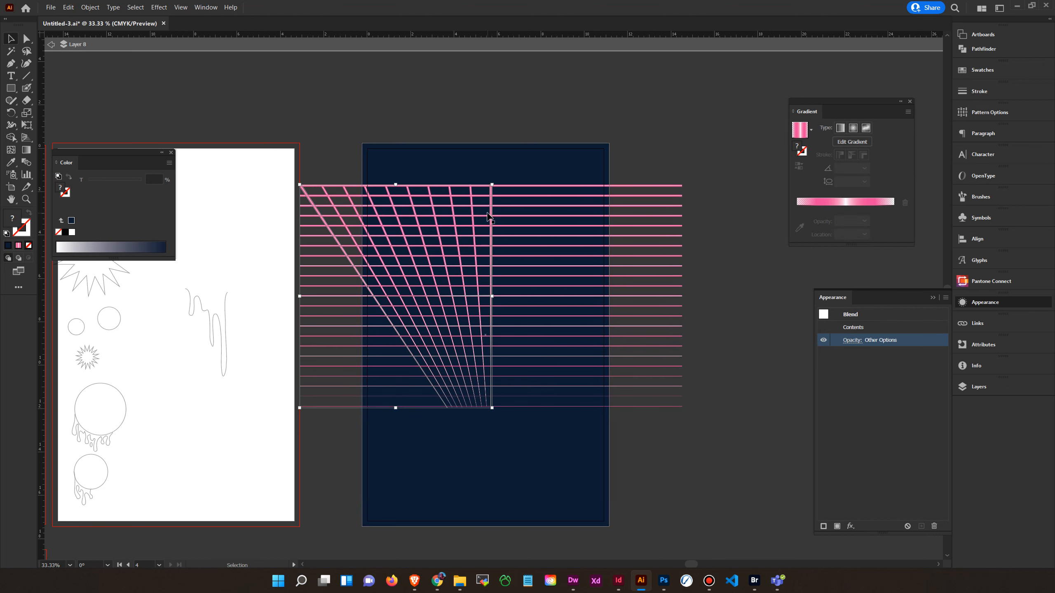
{"action": "right_click", "coordinate": [494, 212]}
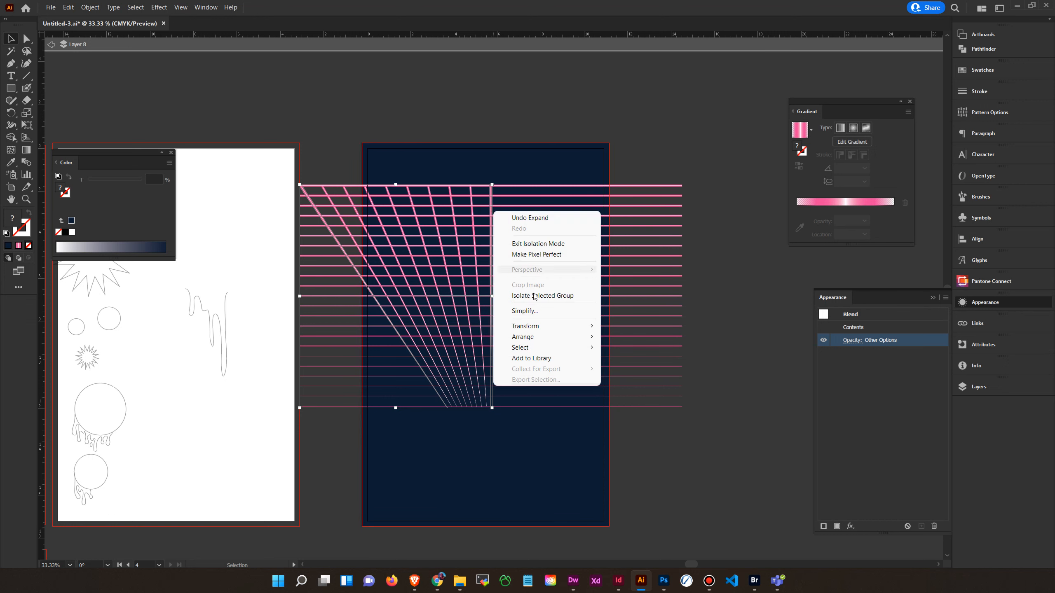
{"action": "mouse_move", "coordinate": [532, 326]}
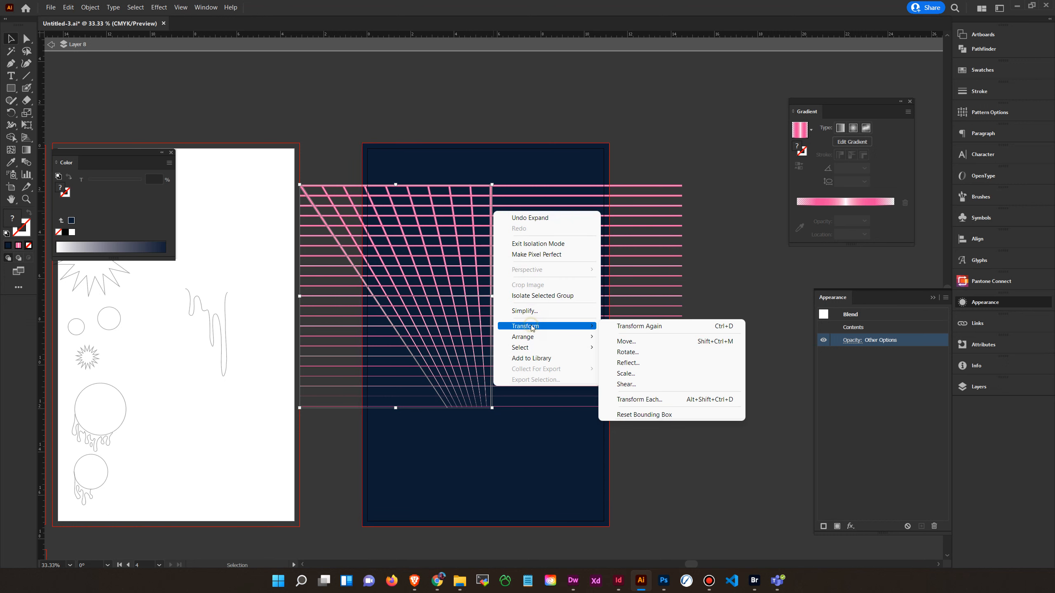
{"action": "left_click", "coordinate": [628, 362]}
{"action": "left_click", "coordinate": [663, 254]}
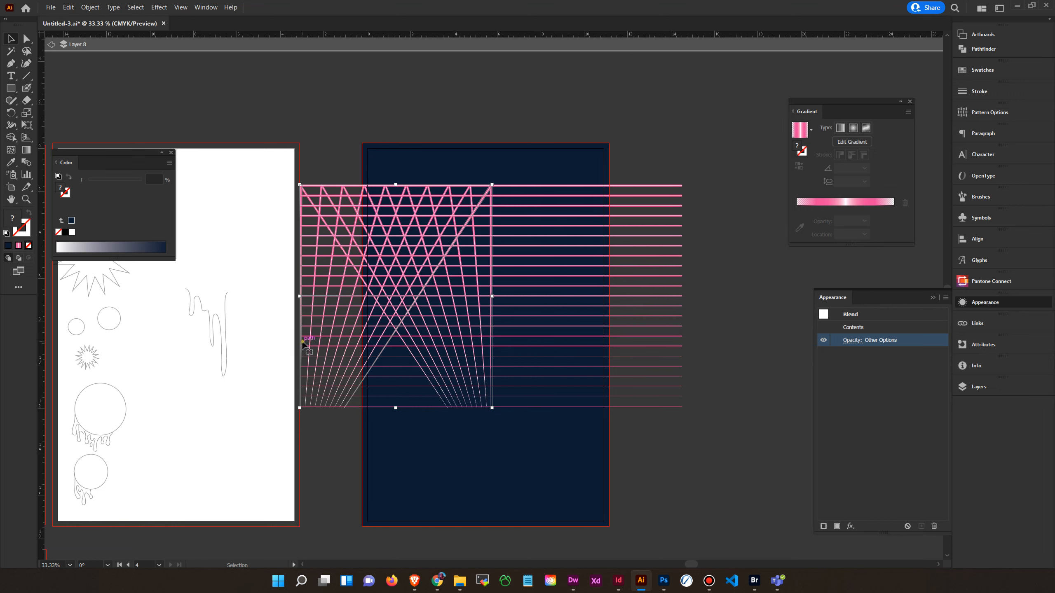
{"action": "left_click_drag", "start_coordinate": [300, 344], "coordinate": [490, 341]}
{"action": "left_click", "coordinate": [660, 481]}
{"action": "left_click_drag", "start_coordinate": [660, 481], "coordinate": [700, 476]}
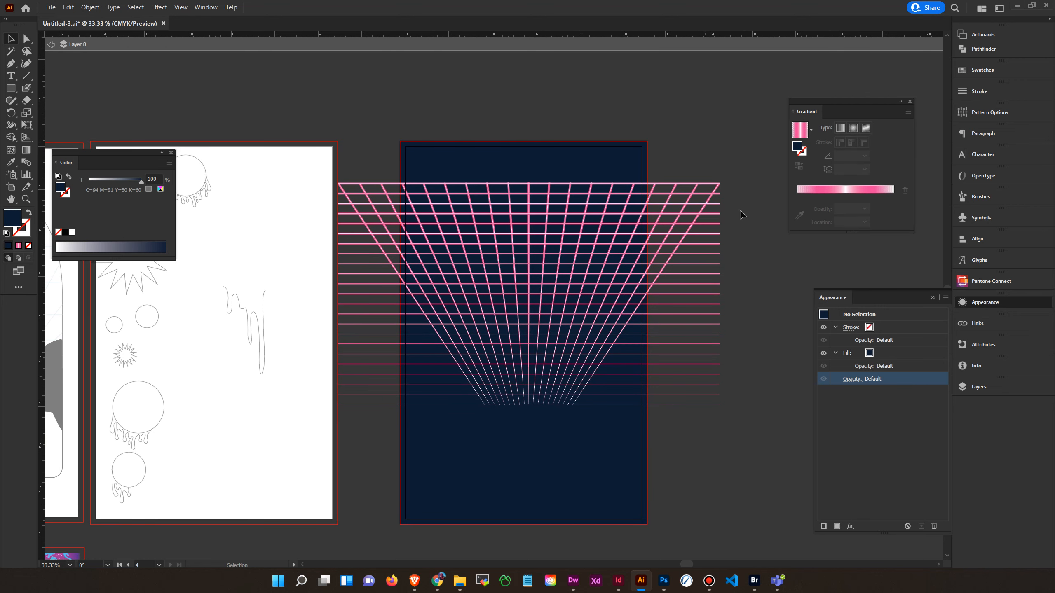
Step: Set the blending mode of the horizontal-line group to Color Dodge
{"action": "key", "text": "ctrl+minus"}
{"action": "key", "text": "ctrl+minus"}
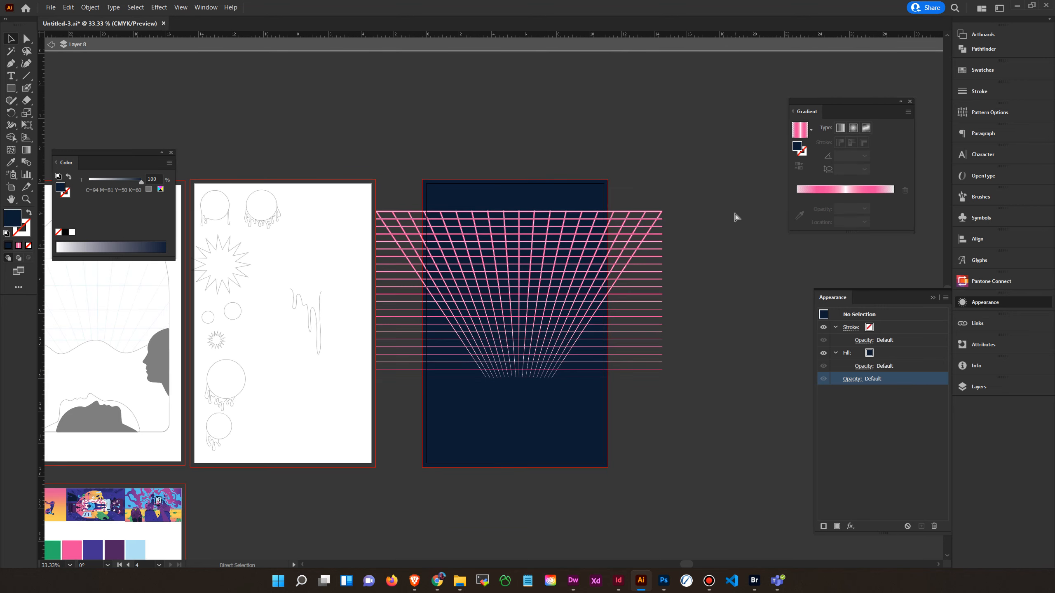
{"action": "key", "text": "ctrl+plus"}
{"action": "key", "text": "ctrl+plus"}
{"action": "key", "text": "ctrl+plus"}
{"action": "key", "text": "ctrl+plus"}
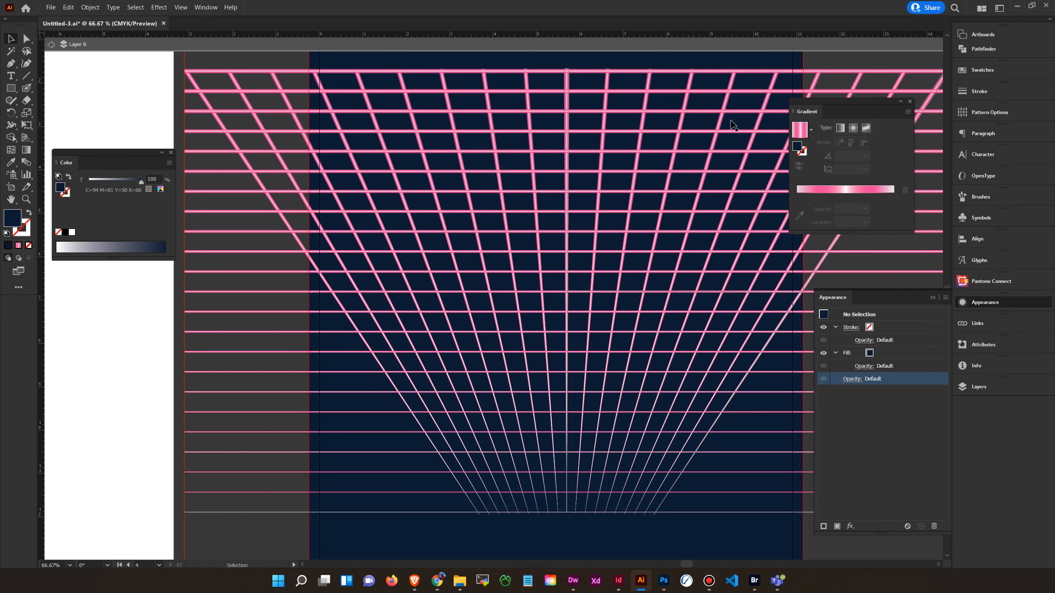
{"action": "key", "text": "space"}
{"action": "left_click_drag", "start_coordinate": [708, 130], "coordinate": [530, 134]}
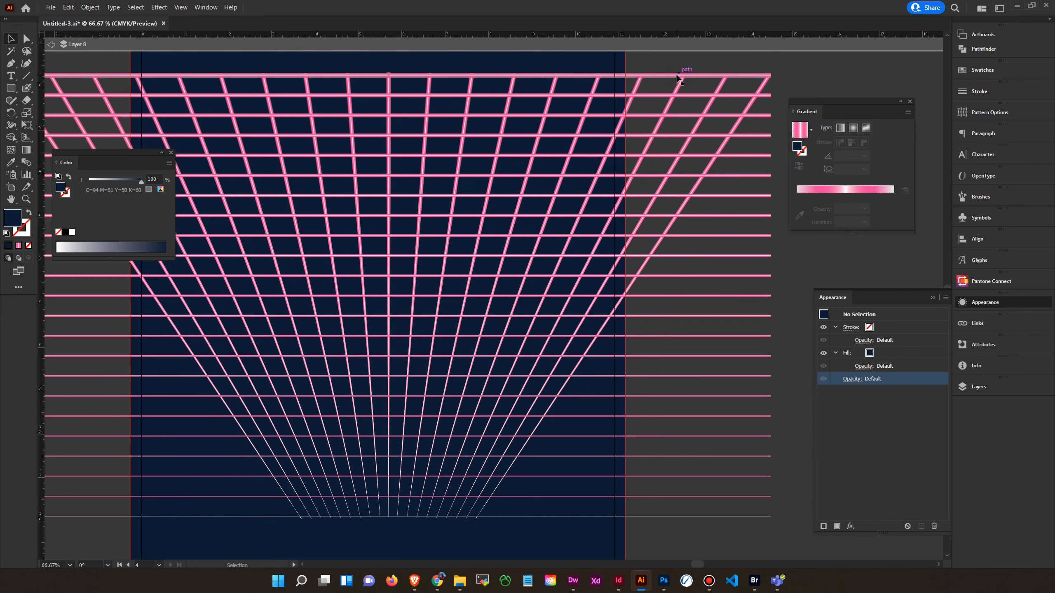
{"action": "left_click", "coordinate": [678, 75]}
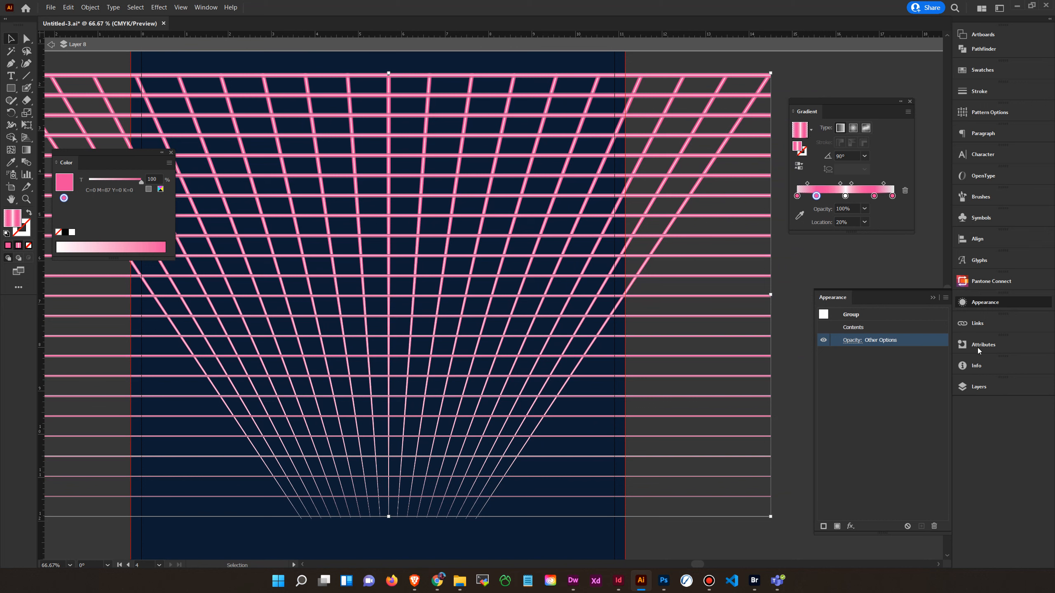
{"action": "left_click", "coordinate": [853, 341]}
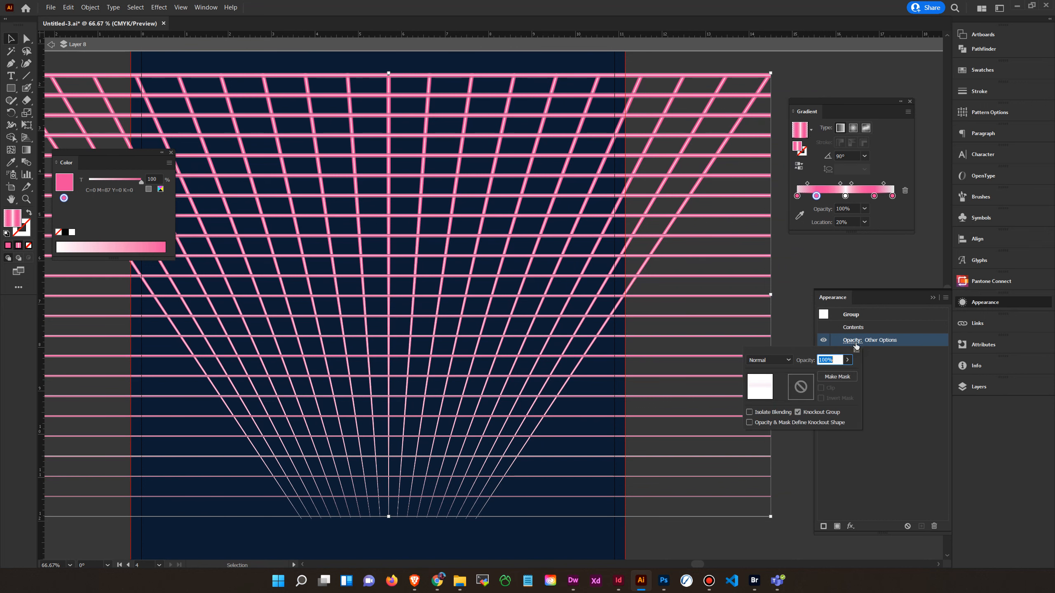
{"action": "left_click", "coordinate": [783, 360]}
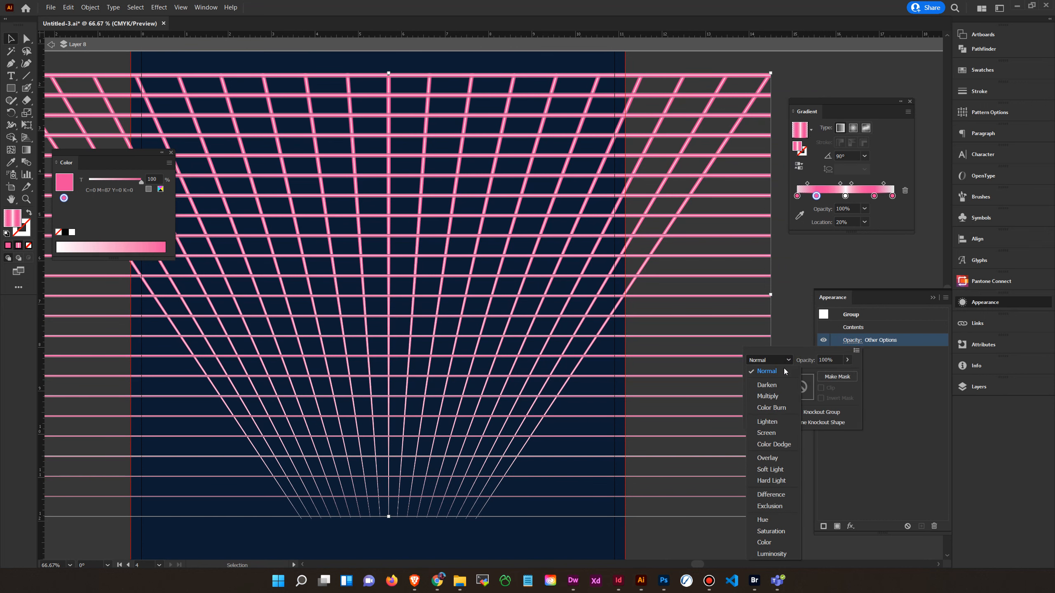
{"action": "left_click", "coordinate": [781, 443]}
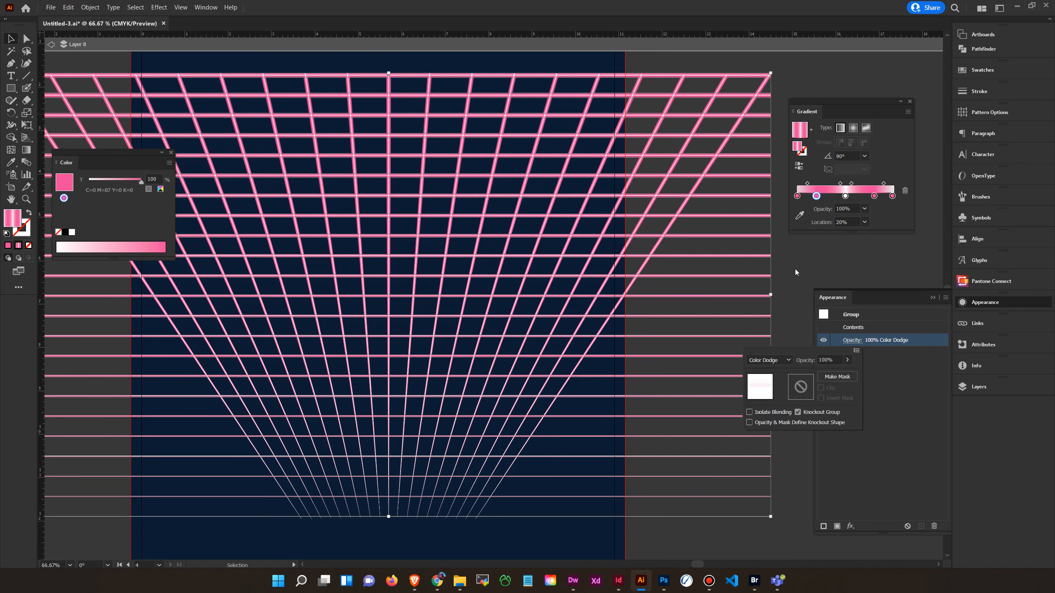
{"action": "left_click", "coordinate": [768, 88]}
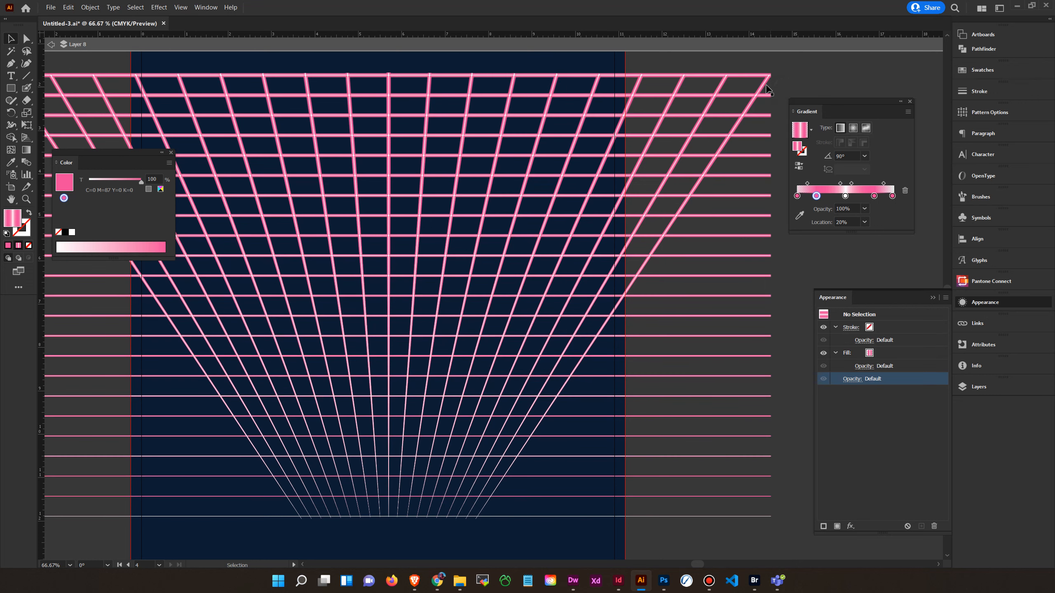
Step: Set the blending mode of the reflected converging-line blend to Color Dodge
{"action": "left_click", "coordinate": [767, 86]}
{"action": "left_click", "coordinate": [853, 341]}
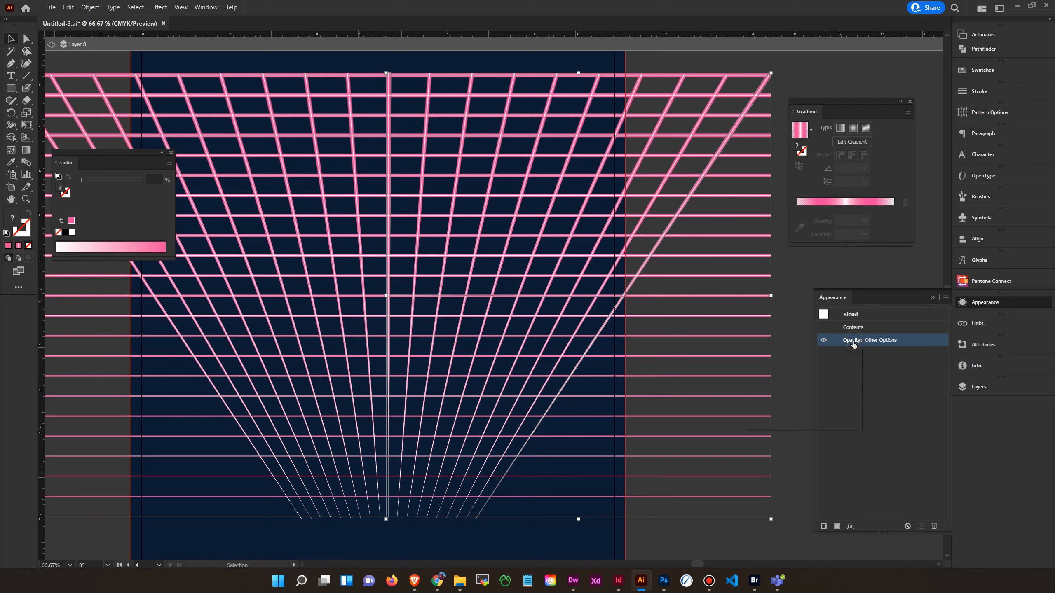
{"action": "left_click", "coordinate": [768, 360]}
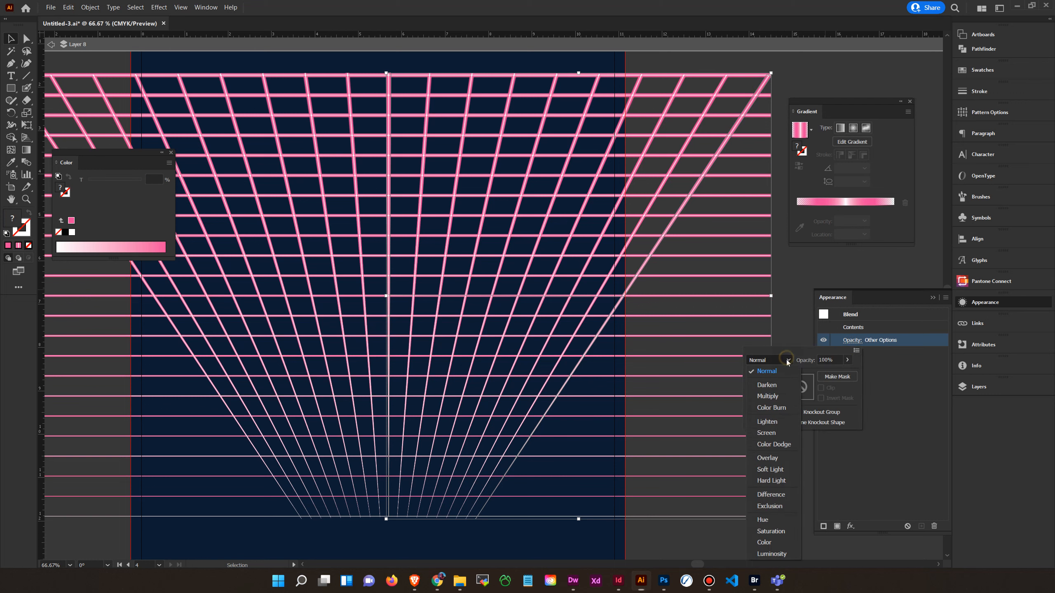
{"action": "left_click", "coordinate": [774, 445]}
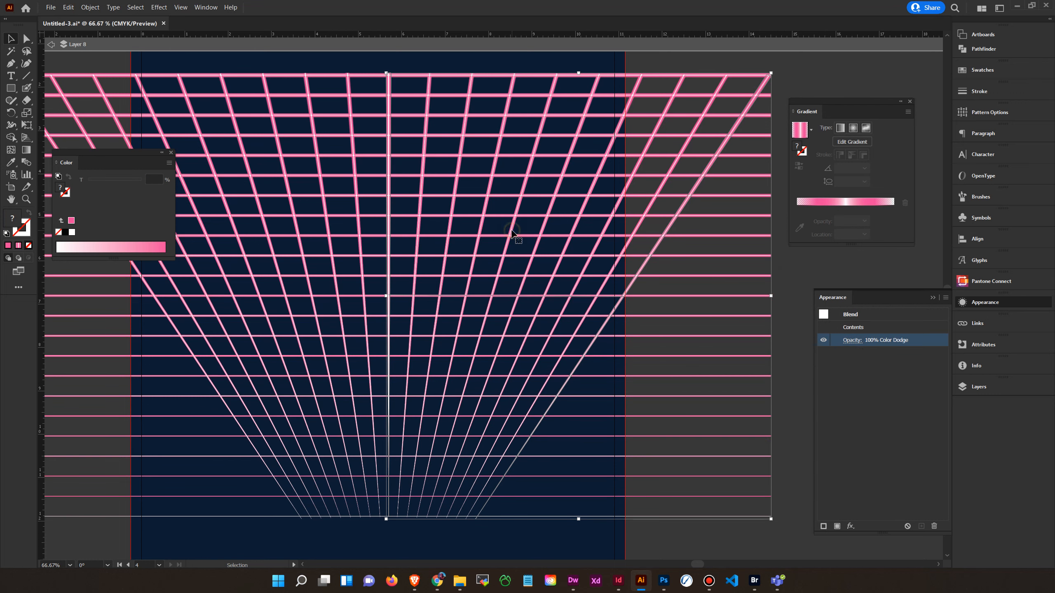
{"action": "left_click", "coordinate": [821, 80]}
Step: Examine the glow where converging and horizontal lines cross up close, and check the grid as a whole
{"action": "left_click_drag", "start_coordinate": [637, 79], "coordinate": [694, 88]}
{"action": "key", "text": "z"}
{"action": "left_click_drag", "start_coordinate": [502, 172], "coordinate": [618, 270]}
{"action": "left_click_drag", "start_coordinate": [529, 199], "coordinate": [629, 279]}
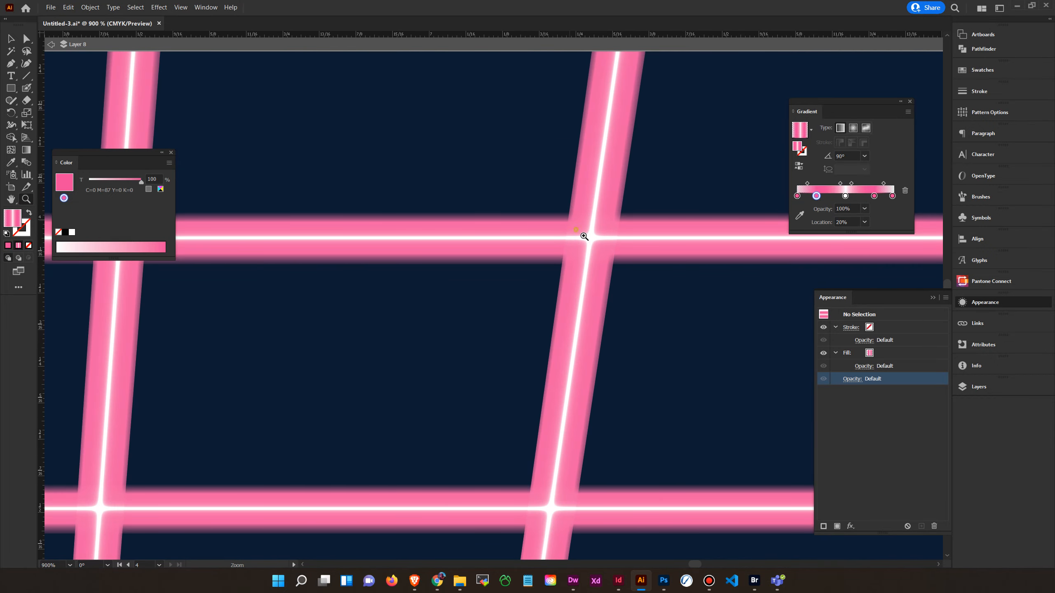
{"action": "left_click_drag", "start_coordinate": [589, 238], "coordinate": [635, 272]}
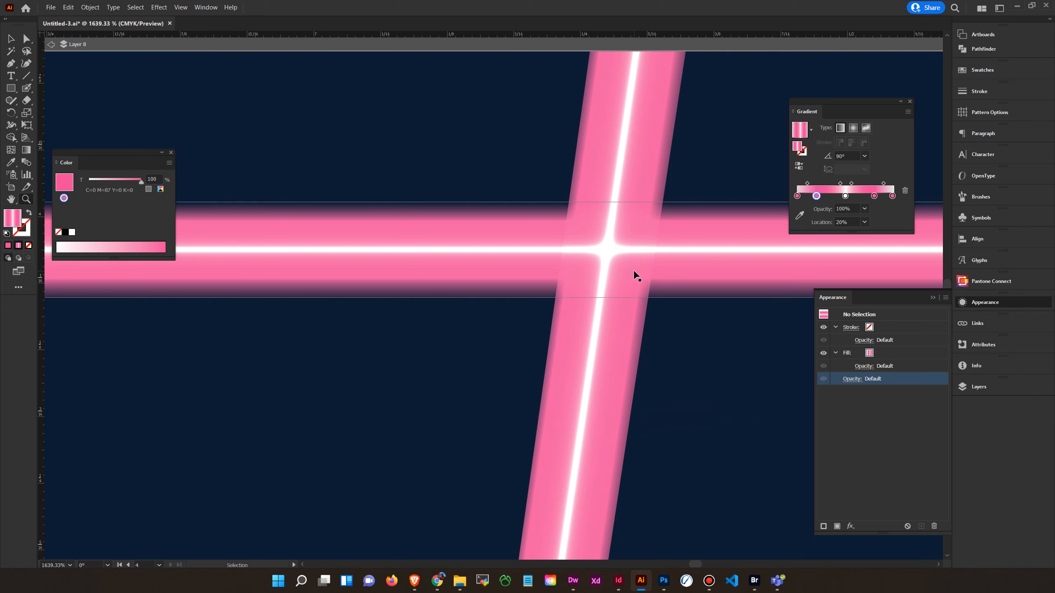
{"action": "key", "text": "ctrl+minus"}
{"action": "key", "text": "ctrl+minus"}
{"action": "key", "text": "ctrl+minus"}
{"action": "key", "text": "ctrl+minus"}
{"action": "key", "text": "ctrl+minus"}
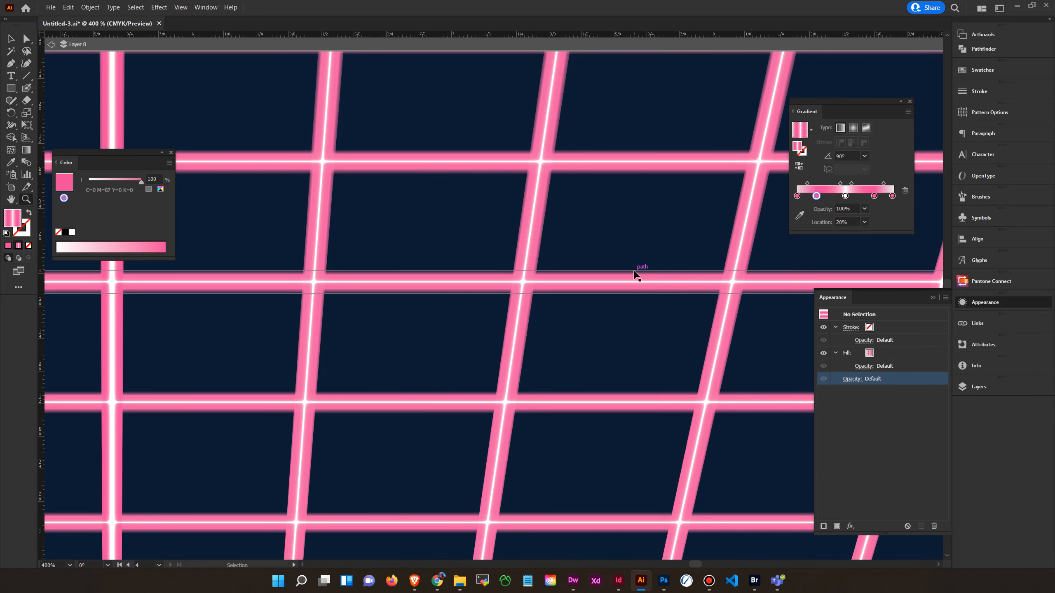
{"action": "key", "text": "ctrl+minus"}
{"action": "key", "text": "ctrl+minus"}
{"action": "key", "text": "ctrl+minus"}
{"action": "key", "text": "ctrl+minus"}
{"action": "key", "text": "ctrl+minus"}
{"action": "key", "text": "ctrl+minus"}
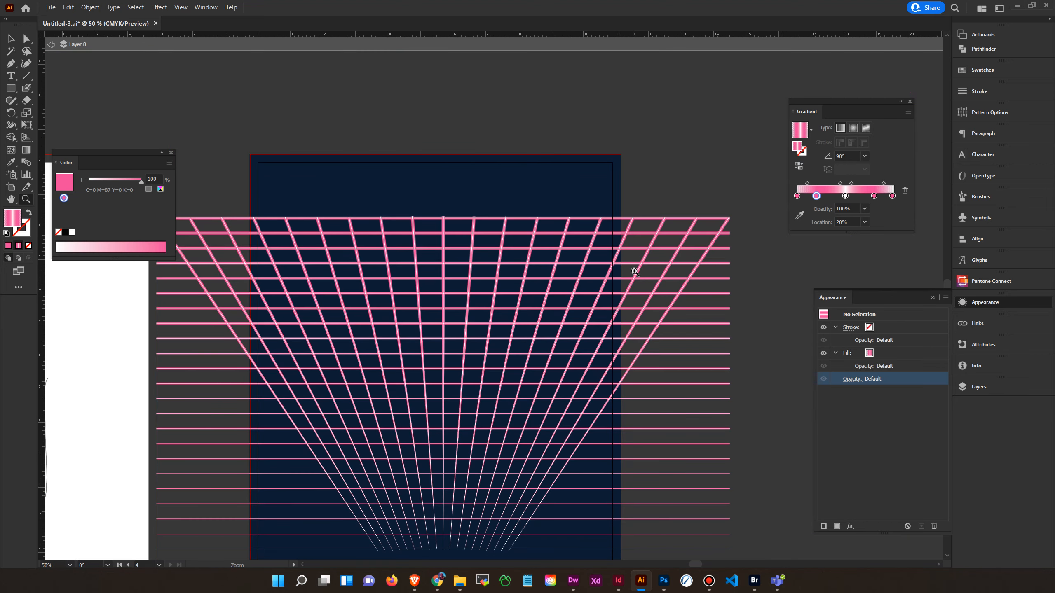
Step: Compare the pink grid with the light-blue grid lines in the arched sketch and the shapes on the neighbouring artboards
{"action": "left_click_drag", "start_coordinate": [467, 200], "coordinate": [577, 151]}
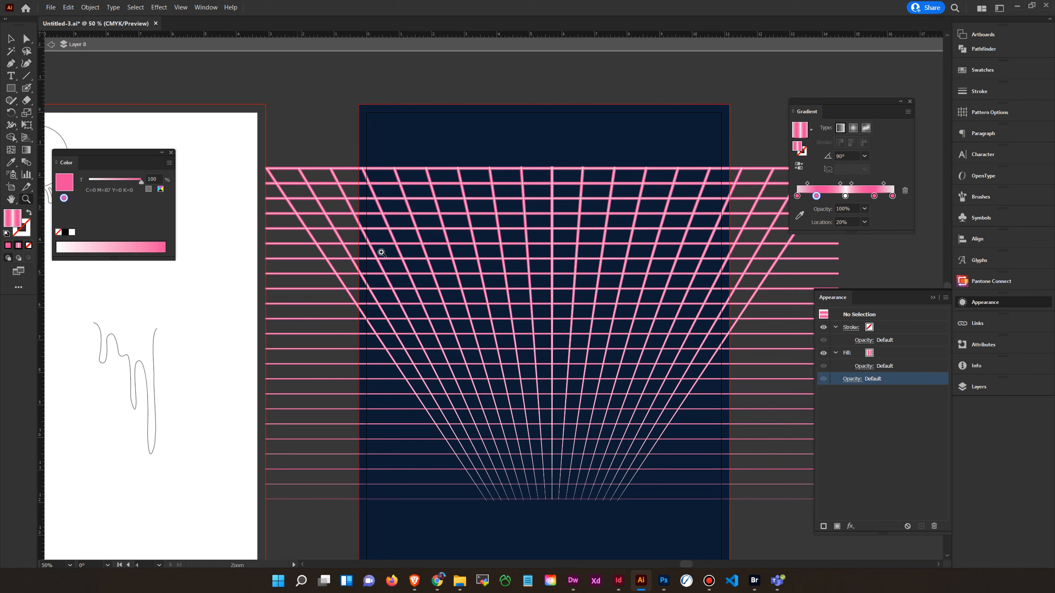
{"action": "scroll", "coordinate": [342, 330], "scroll_direction": "left", "scroll_amount": 15}
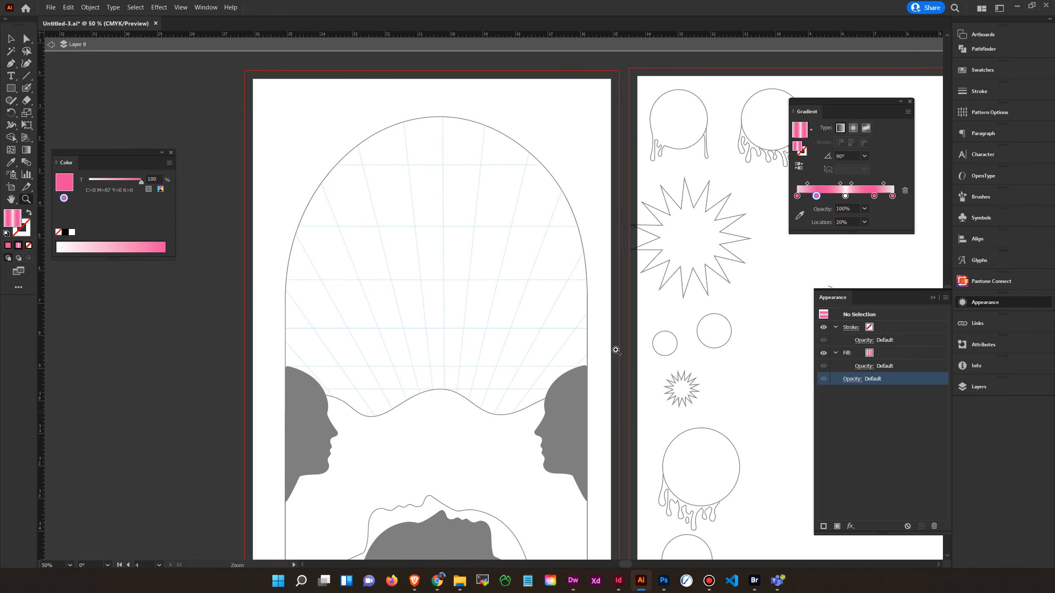
{"action": "left_click_drag", "start_coordinate": [730, 401], "coordinate": [604, 407]}
{"action": "scroll", "coordinate": [654, 384], "scroll_direction": "right", "scroll_amount": 10}
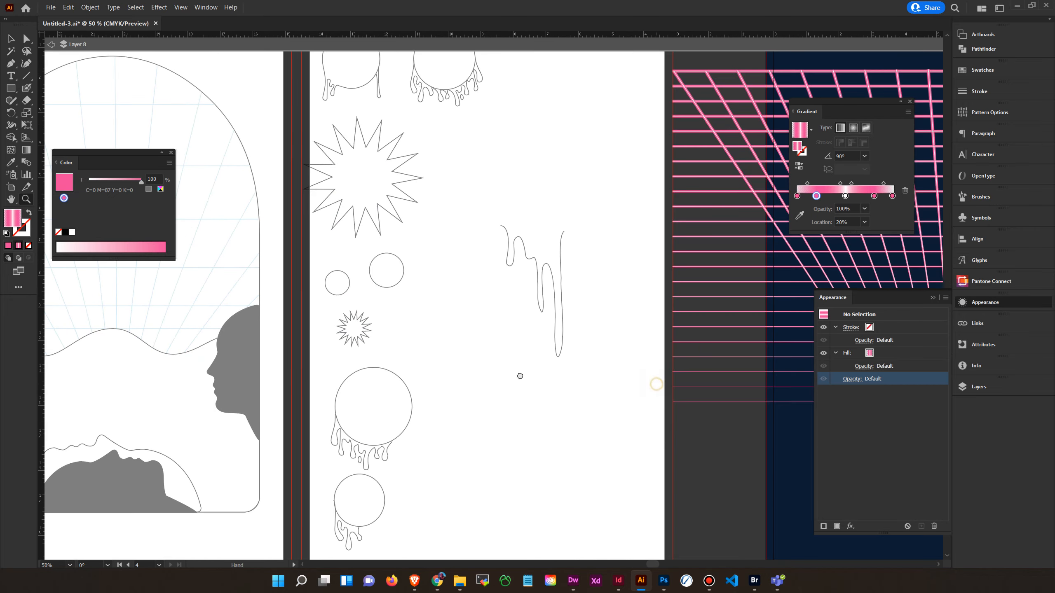
{"action": "key", "text": "z"}
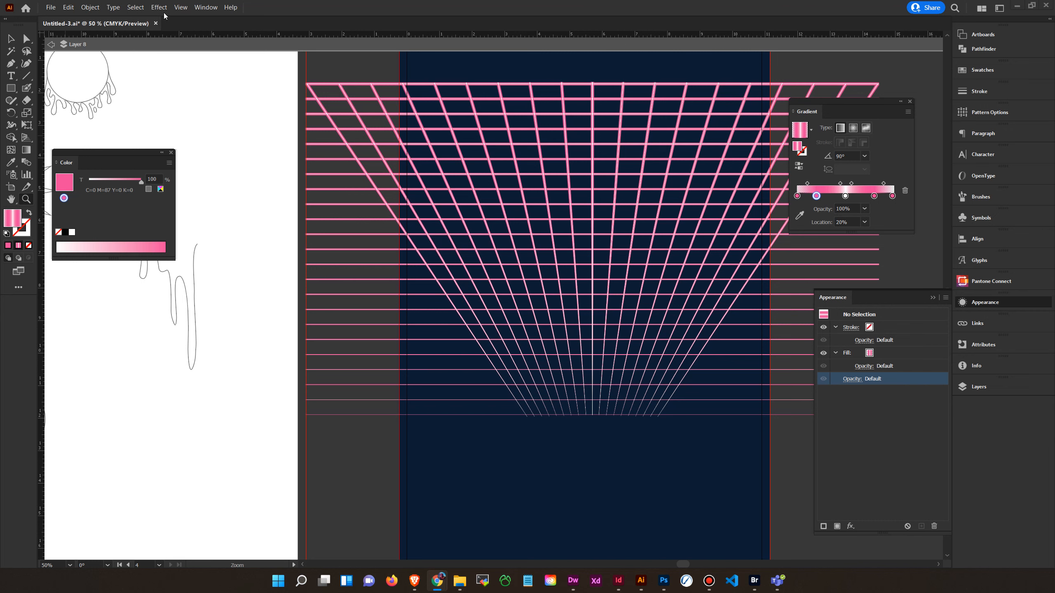
{"action": "left_click_drag", "start_coordinate": [754, 438], "coordinate": [671, 432]}
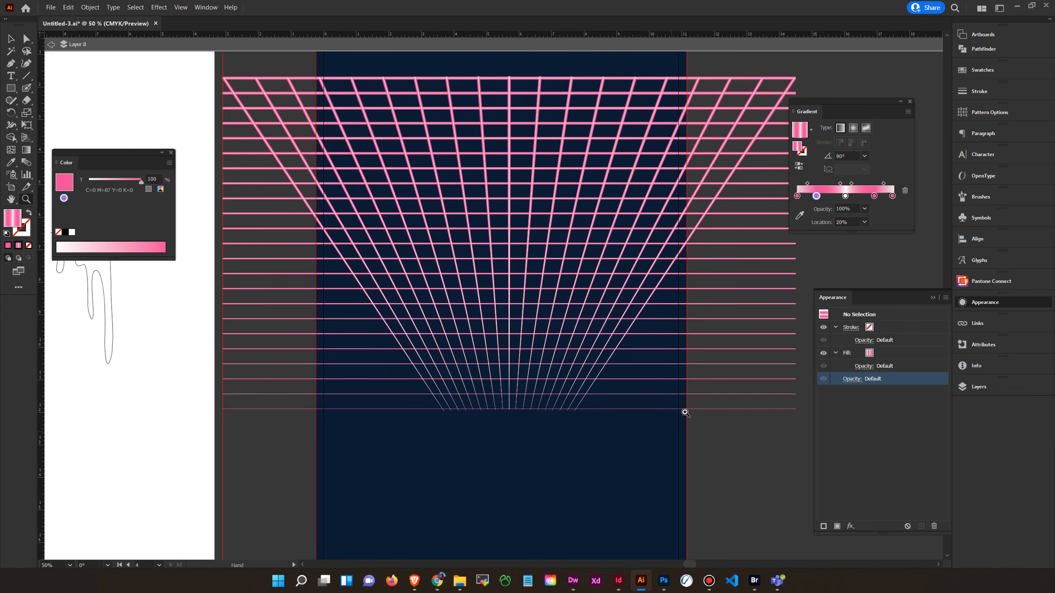